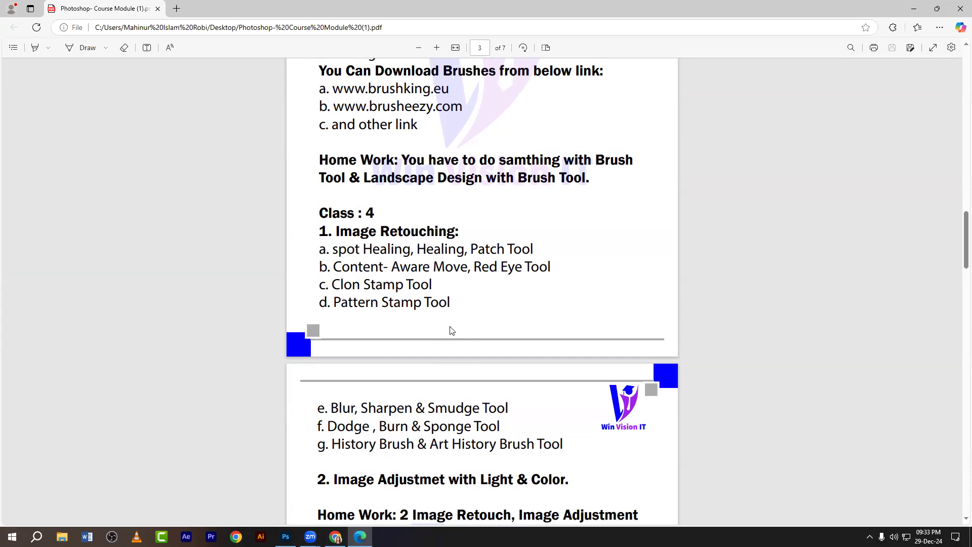
# Step: Find the Class 4 list in the course PDF and highlight the line "Blur, Sharpen & Smudge Tool"
pyautogui.scroll(-2, 448, 329)
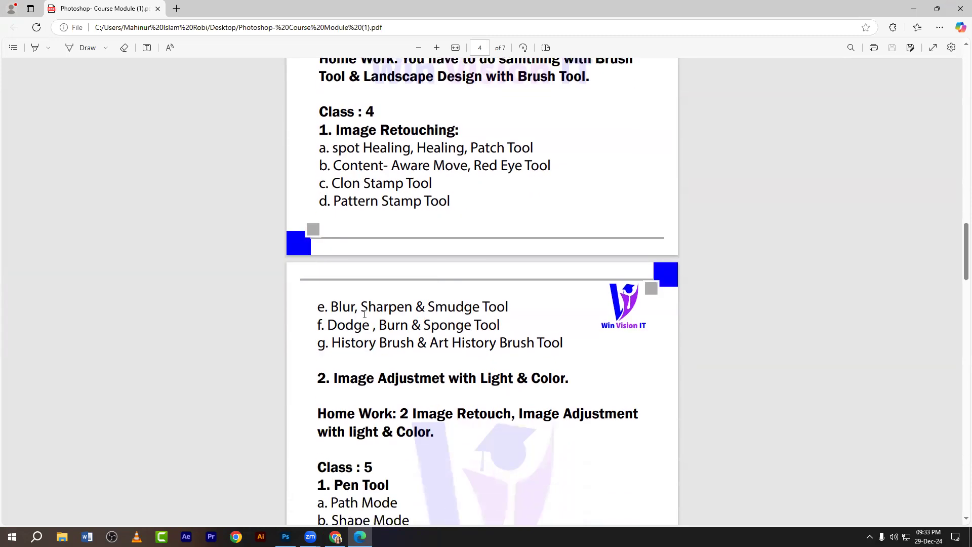
pyautogui.moveTo(331, 306); pyautogui.dragTo(513, 302)
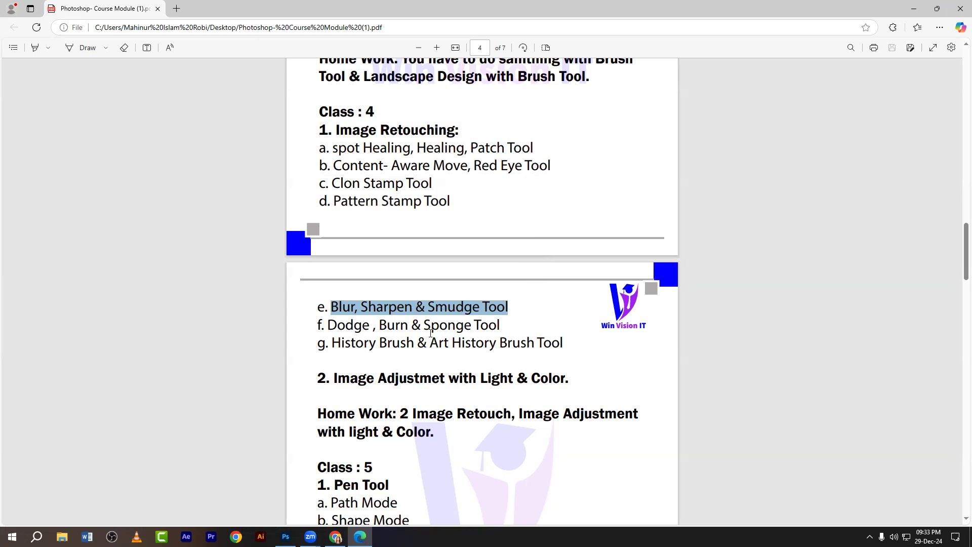
# Step: Switch to Photoshop and set up a new document 1200 pixels wide and 1200 pixels high
pyautogui.click(286, 536)
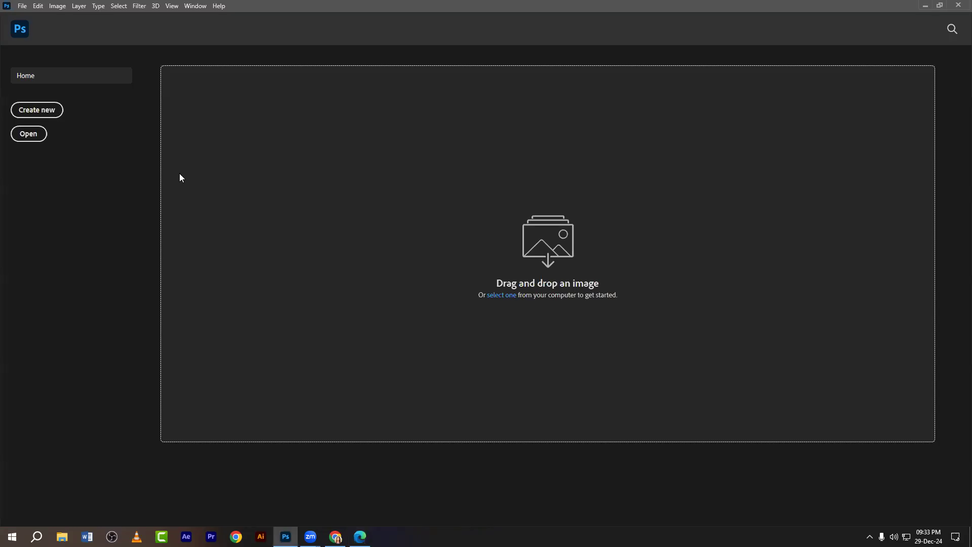
pyautogui.click(49, 112)
pyautogui.click(668, 174)
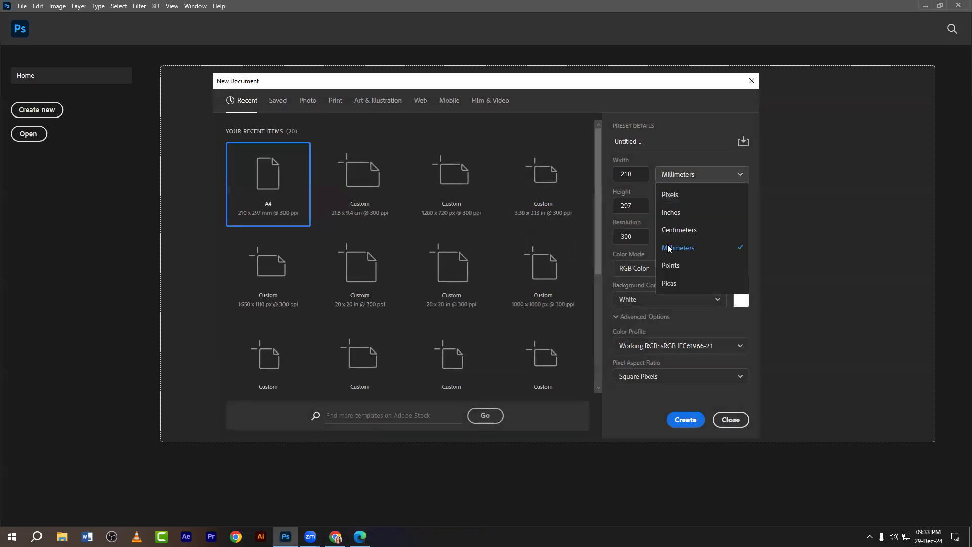
pyautogui.click(669, 195)
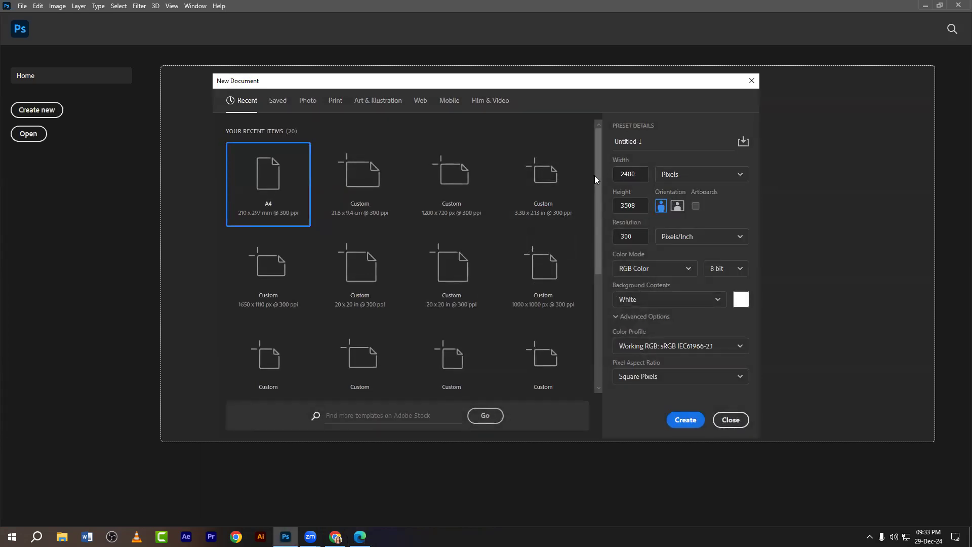
pyautogui.doubleClick(637, 174)
pyautogui.write('1200')
pyautogui.press('Tab')
pyautogui.write('1200')
# Step: Name the new document "Blur" and create it
pyautogui.click(653, 137)
pyautogui.moveTo(649, 141); pyautogui.dragTo(617, 142)
pyautogui.write('Blur')
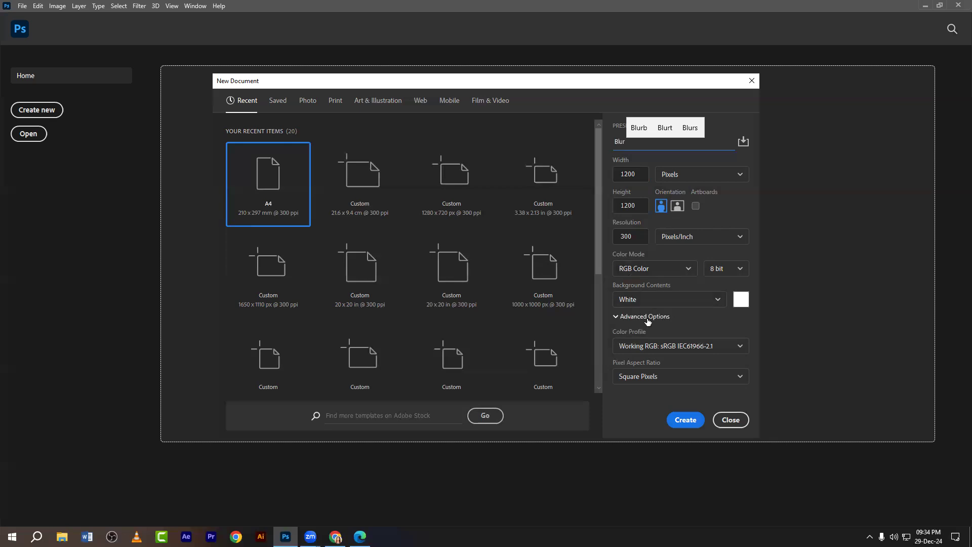
pyautogui.click(683, 421)
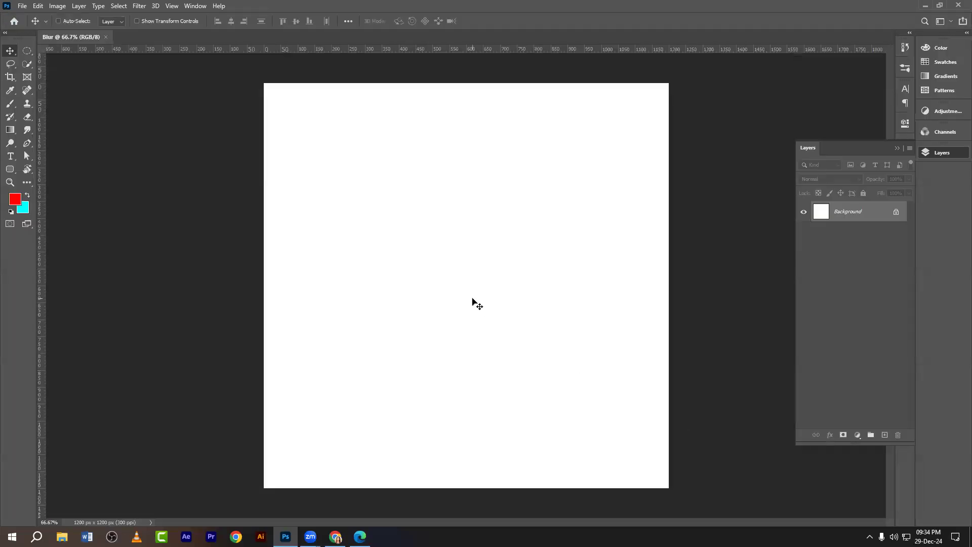
pyautogui.hotkey('ctrl', '-')
# Step: Minimise the open windows, refresh the desktop and open IMG_0078.jpg in Photoshop as a separate document
pyautogui.click(360, 537)
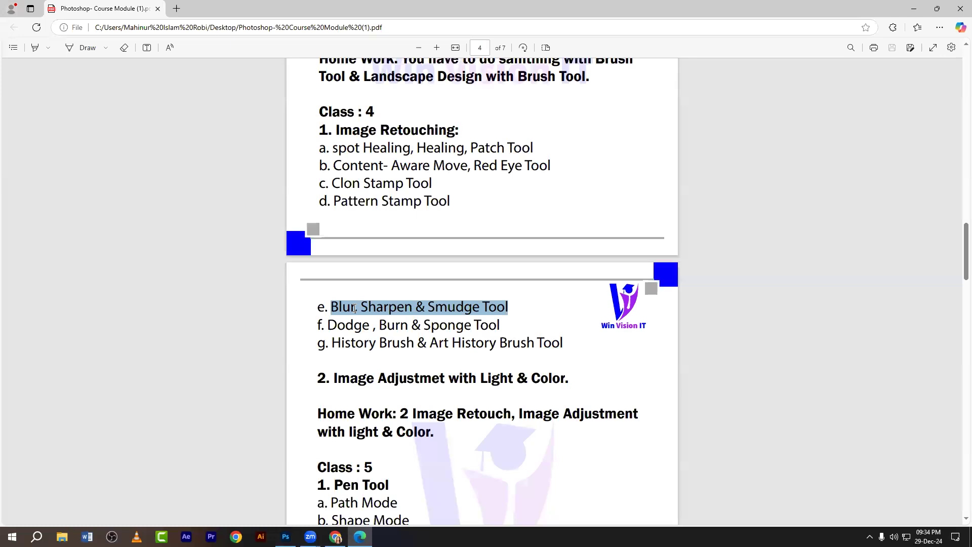
pyautogui.click(922, 7)
pyautogui.click(917, 6)
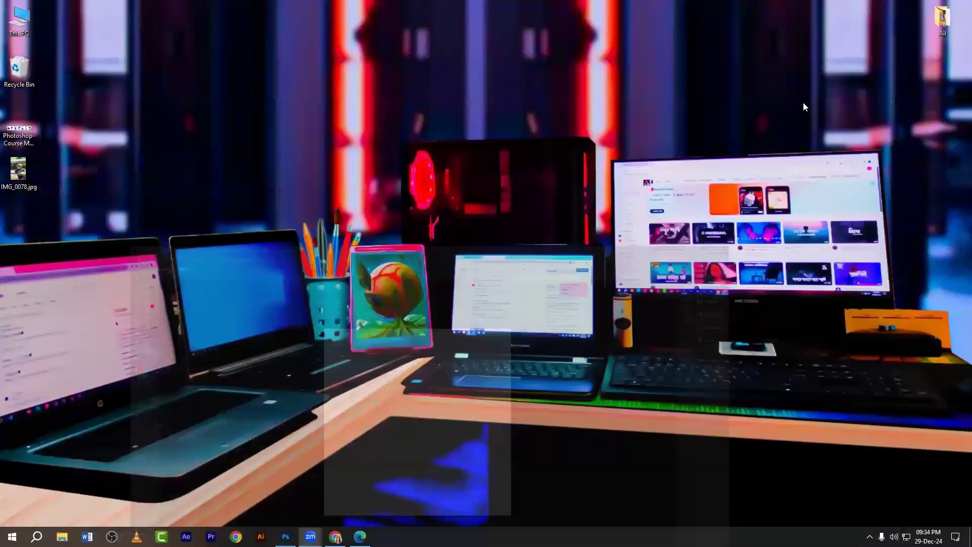
pyautogui.rightClick(347, 56)
pyautogui.click(358, 87)
pyautogui.rightClick(320, 53)
pyautogui.click(332, 83)
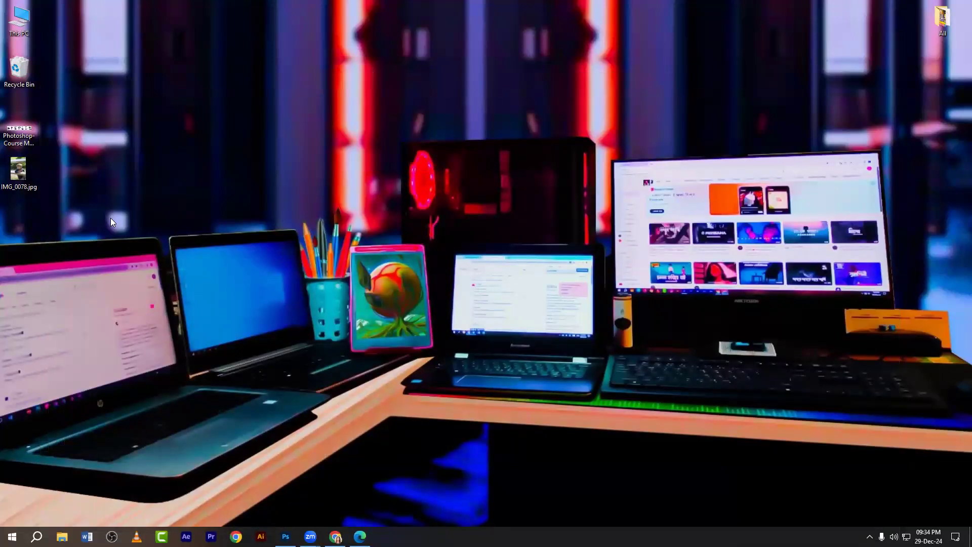
pyautogui.moveTo(26, 173); pyautogui.dragTo(335, 34)
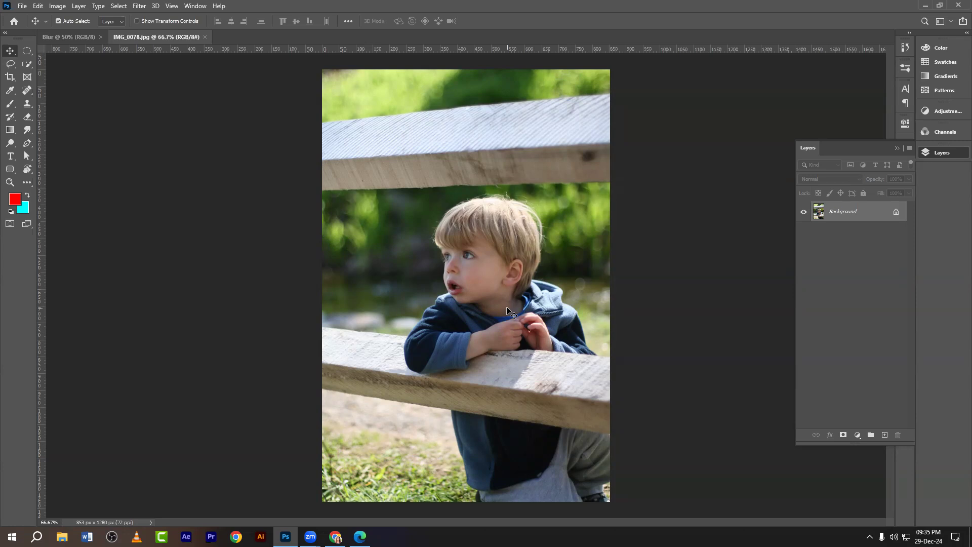
# Step: Duplicate the photo's Background layer and hide the original Background
pyautogui.press('ctrl')
pyautogui.hotkey('ctrl', 'j')
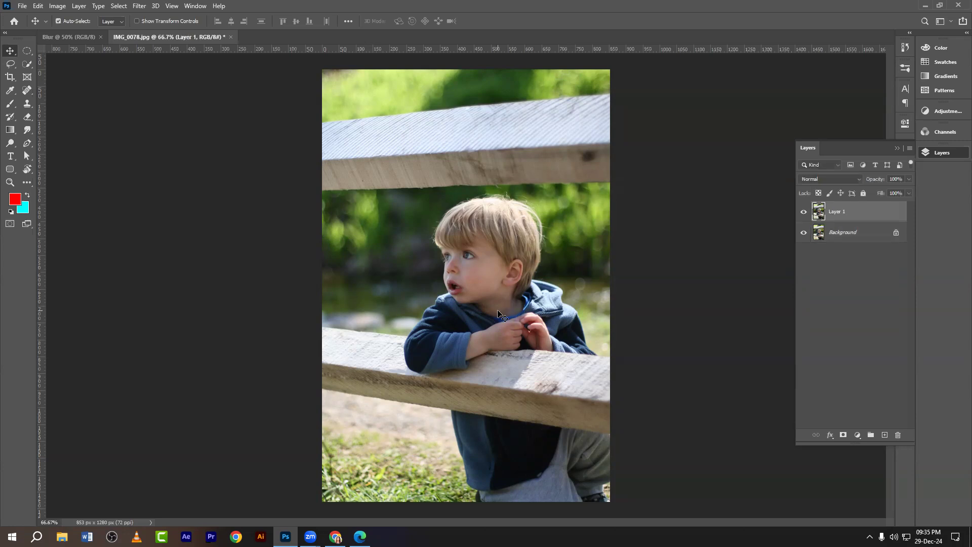
pyautogui.click(805, 234)
# Step: Recheck the tool list in the course PDF, return to Photoshop and activate the Blur tool in a single-column toolbar
pyautogui.click(360, 537)
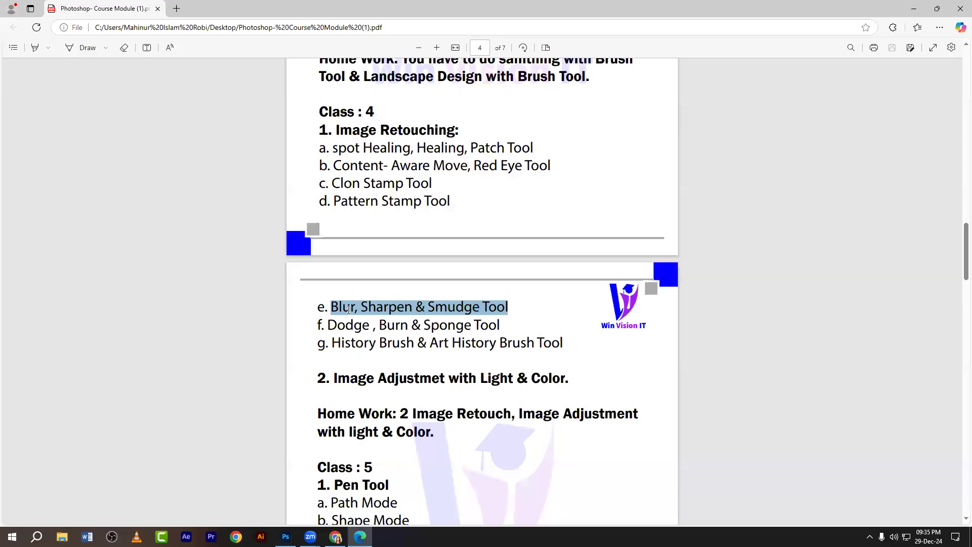
pyautogui.click(286, 536)
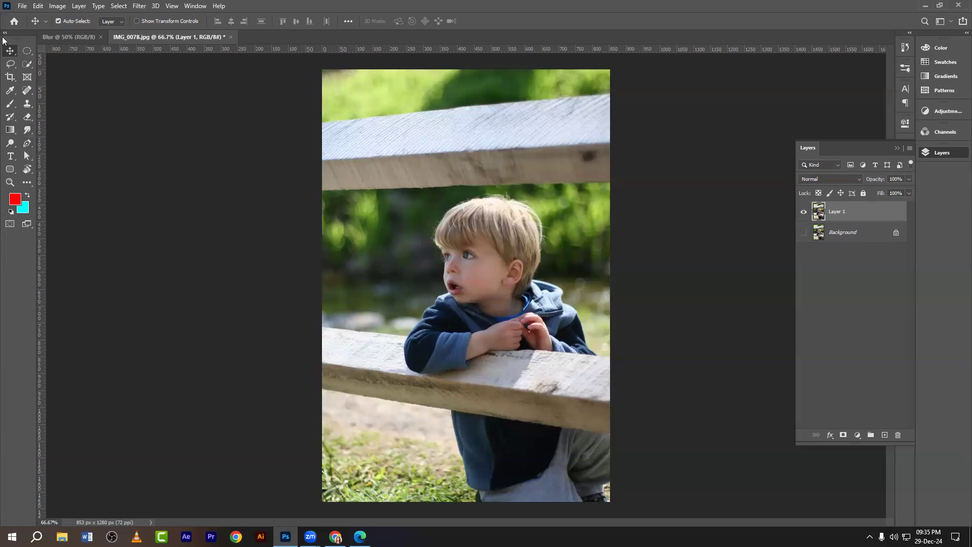
pyautogui.click(5, 33)
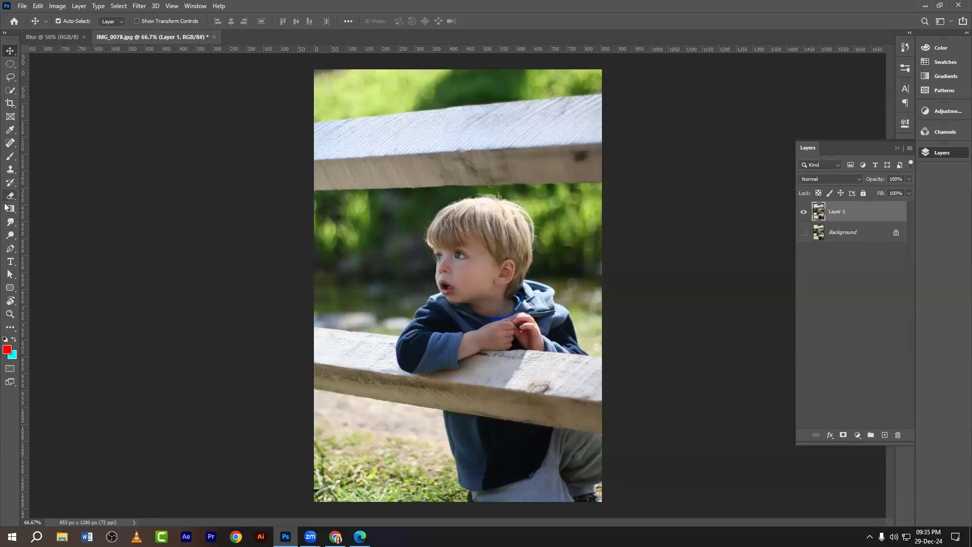
pyautogui.click(10, 222)
pyautogui.click(33, 222)
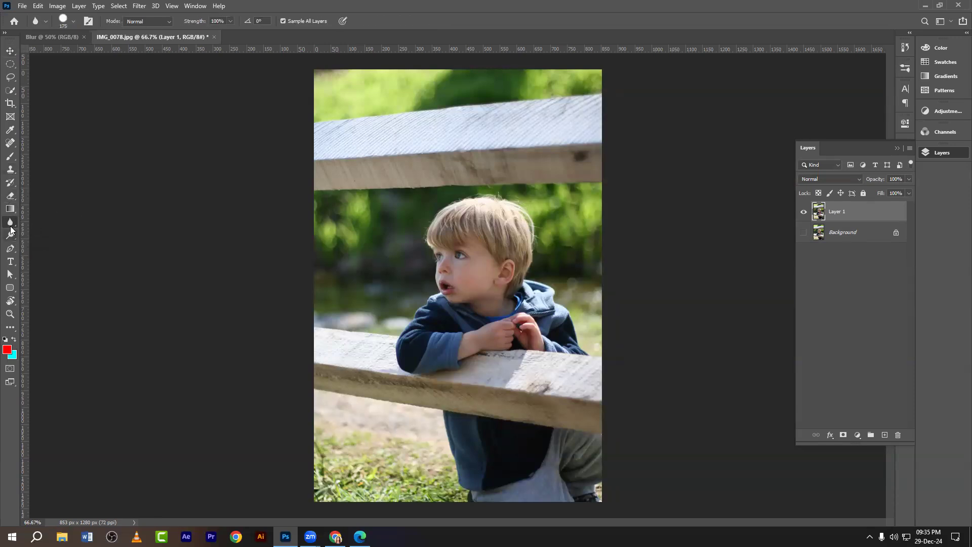
# Step: Capture the single-column toolbar with the screenshot tool, mark the Blur tool in it and discard the capture
pyautogui.press('Print')
pyautogui.moveTo(0, 148); pyautogui.dragTo(22, 296)
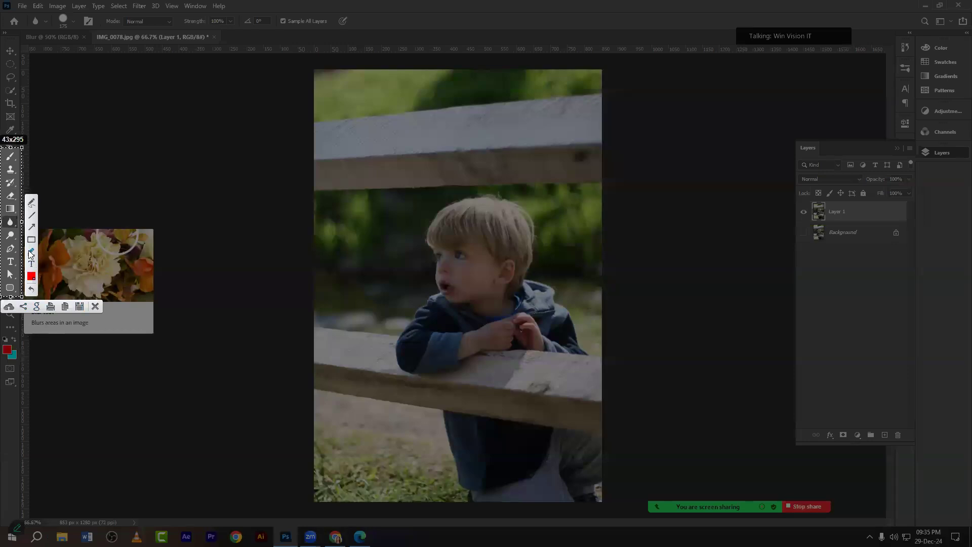
pyautogui.moveTo(3, 216); pyautogui.dragTo(17, 228)
pyautogui.click(94, 305)
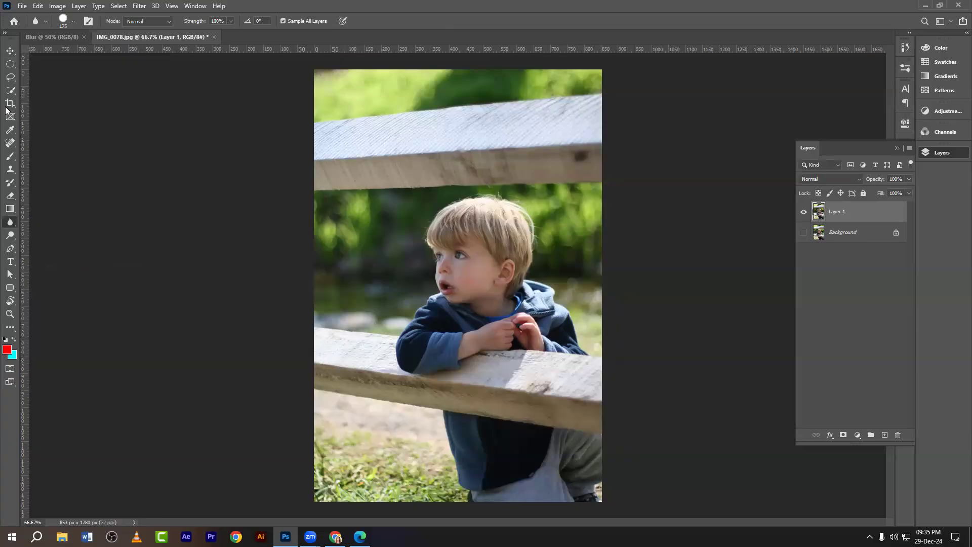
# Step: Restore the two-column toolbar, outline the Blur tool with a red rectangle in a screen capture and discard the capture
pyautogui.click(5, 33)
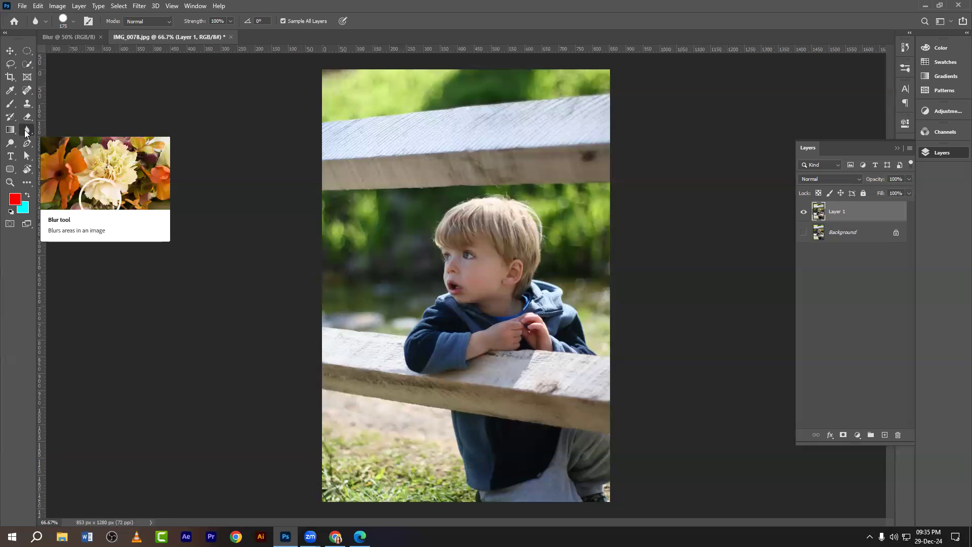
pyautogui.press('Print')
pyautogui.moveTo(1, 35); pyautogui.dragTo(46, 224)
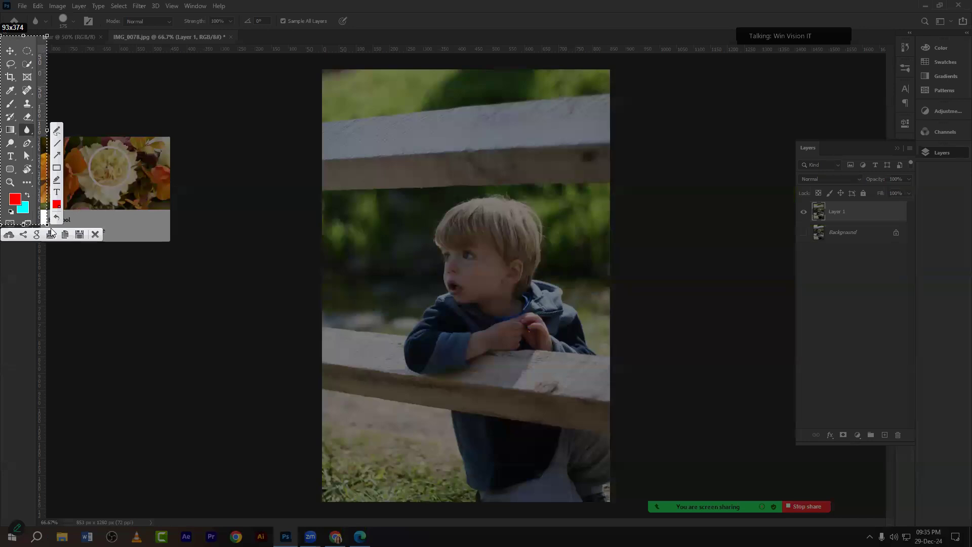
pyautogui.moveTo(21, 123); pyautogui.dragTo(37, 138)
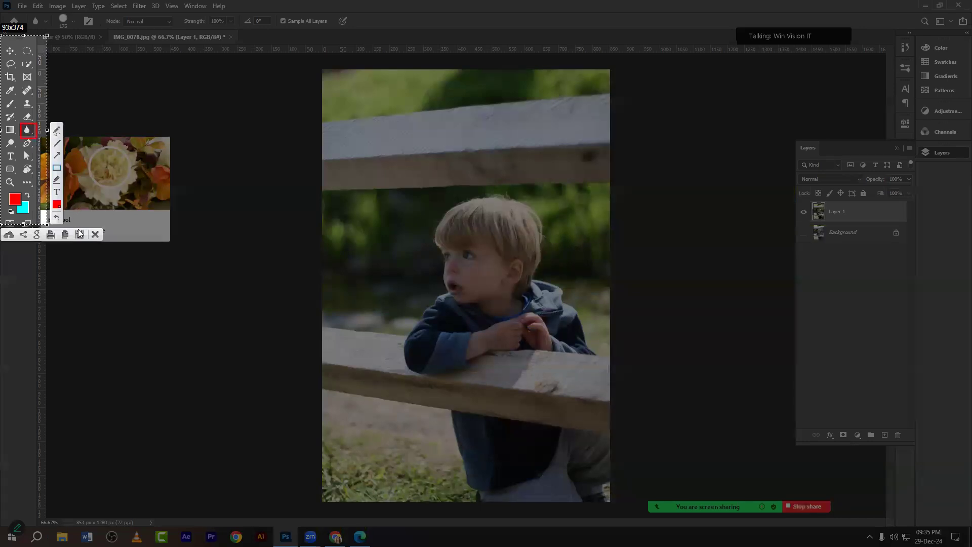
pyautogui.click(95, 234)
# Step: Select the Blur Tool from the Blur, Sharpen and Smudge tool group
pyautogui.rightClick(24, 130)
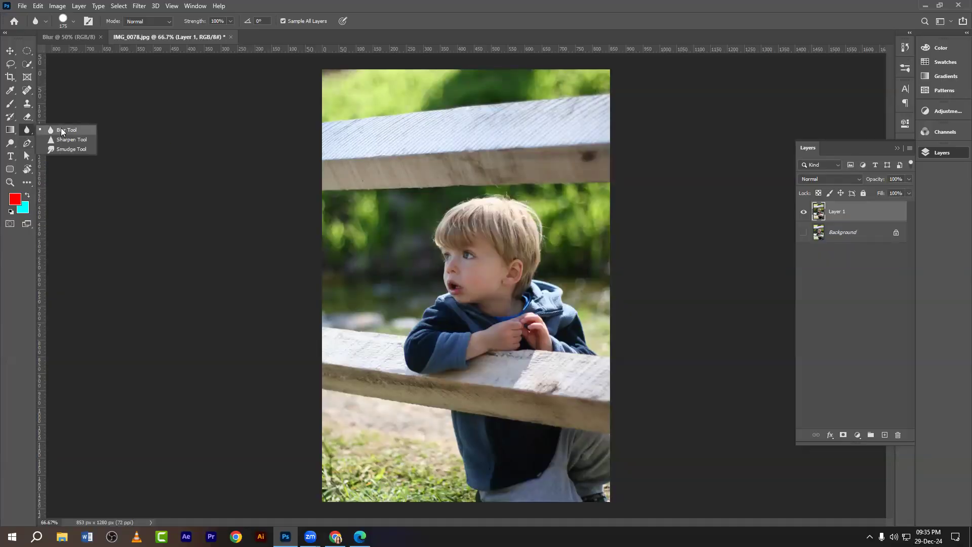
pyautogui.click(61, 130)
pyautogui.rightClick(27, 131)
pyautogui.click(67, 129)
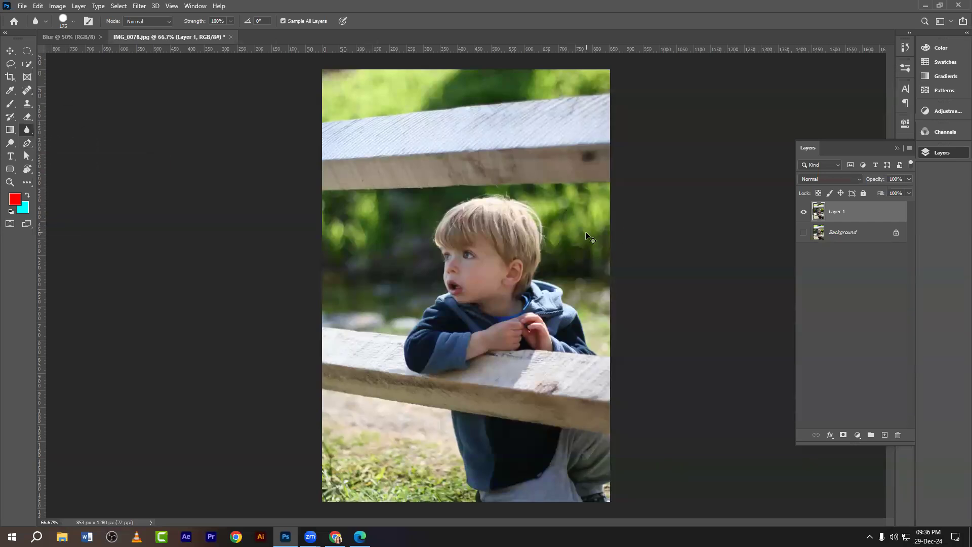
# Step: Outline the upper wooden beam of the photo with a red rectangle in a screen capture and discard the capture
pyautogui.hotkey('ctrl', '+')
pyautogui.hotkey('ctrl', '+')
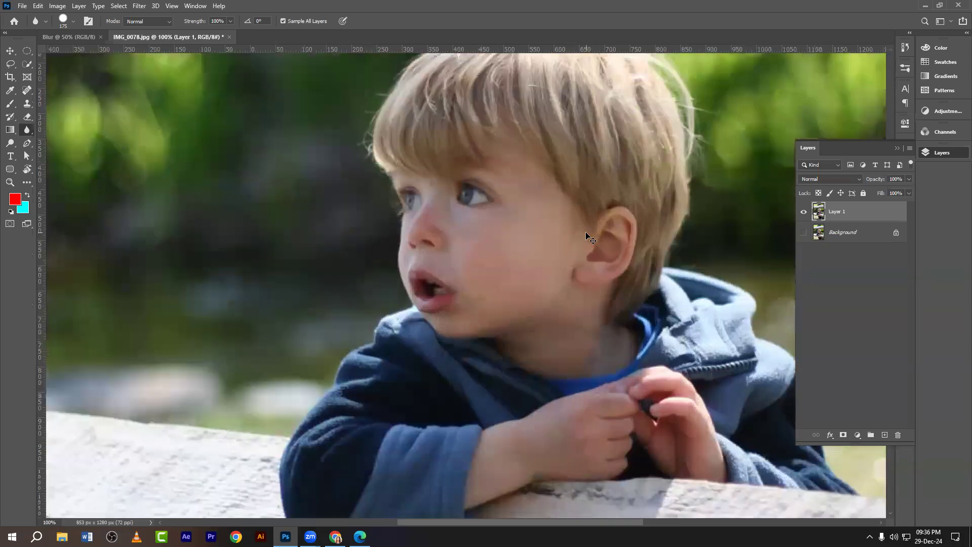
pyautogui.hotkey('ctrl', '-')
pyautogui.scroll(5, 352, 293)
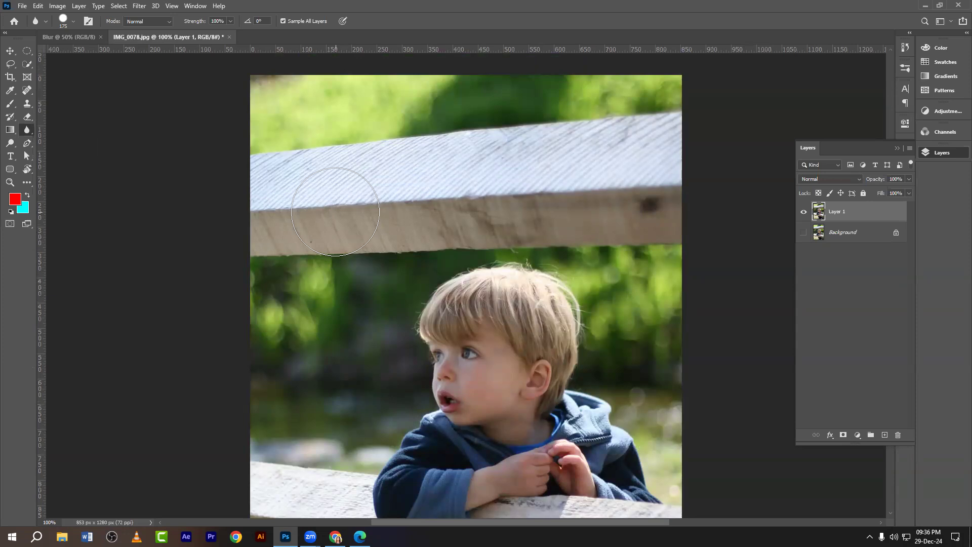
pyautogui.press('Print')
pyautogui.moveTo(195, 89); pyautogui.dragTo(710, 270)
pyautogui.click(719, 212)
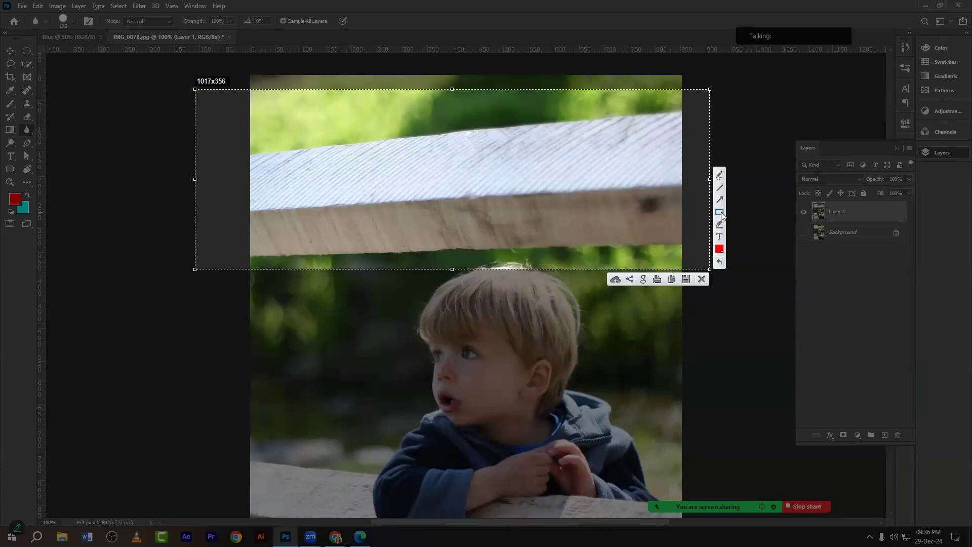
pyautogui.moveTo(233, 129); pyautogui.dragTo(692, 269)
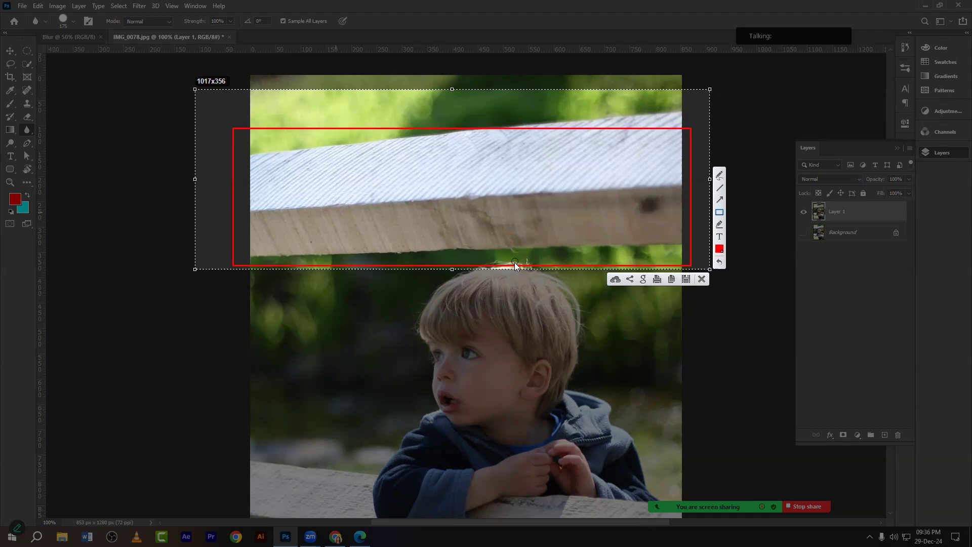
pyautogui.click(702, 279)
# Step: Examine the photo's lower and upper wooden beams, frame the upper one in a screen capture and discard it
pyautogui.scroll(-5, 434, 260)
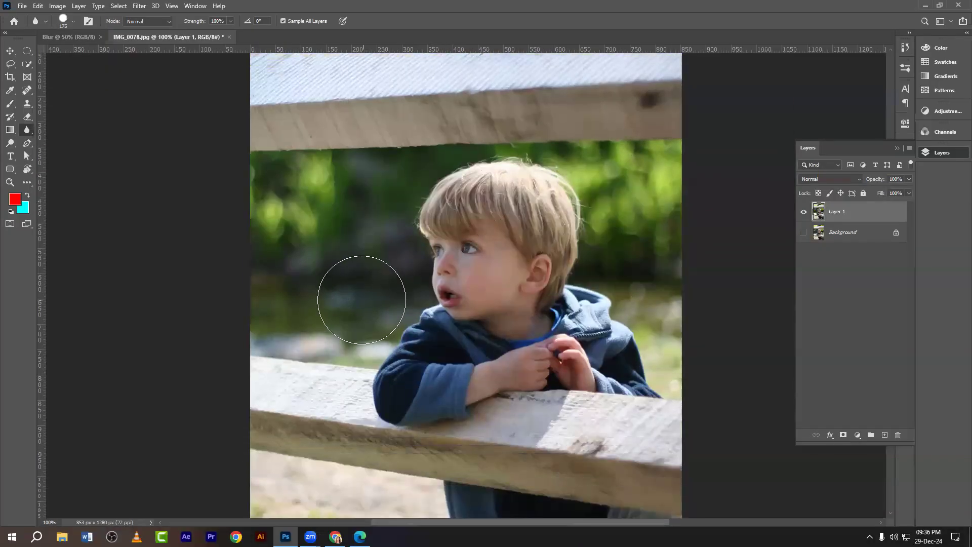
pyautogui.scroll(-2, 315, 308)
pyautogui.scroll(3, 217, 309)
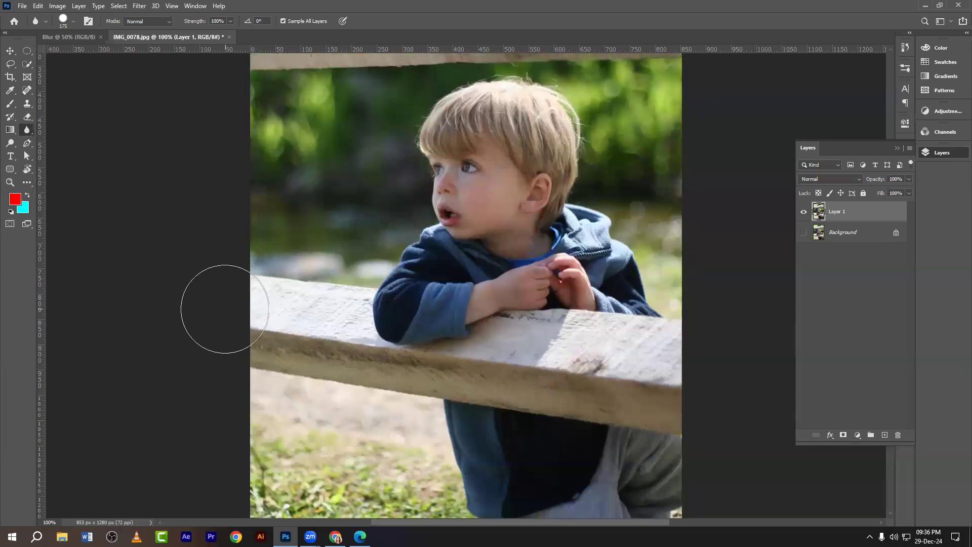
pyautogui.scroll(3, 225, 308)
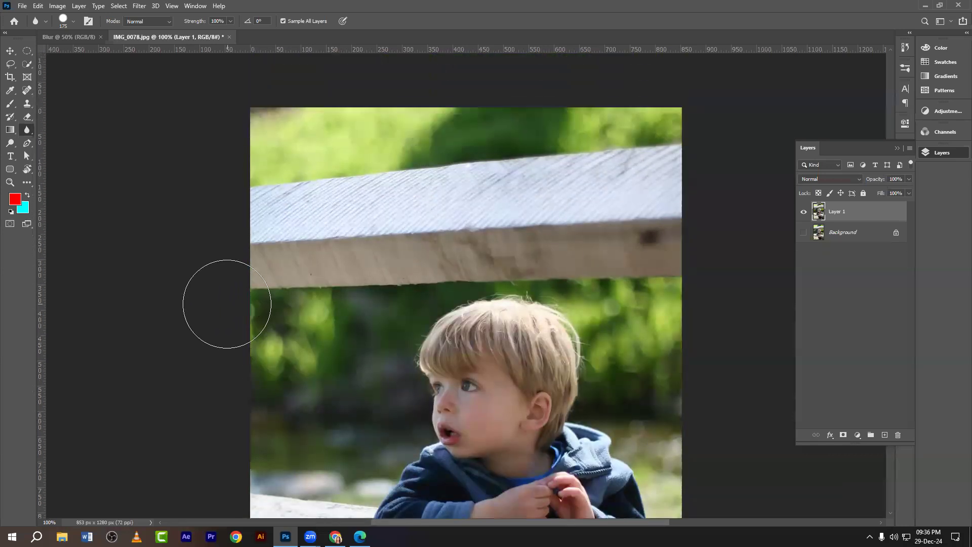
pyautogui.press('Print')
pyautogui.moveTo(314, 228)
pyautogui.mouseDown()
pyautogui.moveTo(634, 293)
pyautogui.moveTo(703, 292)
pyautogui.mouseUp()
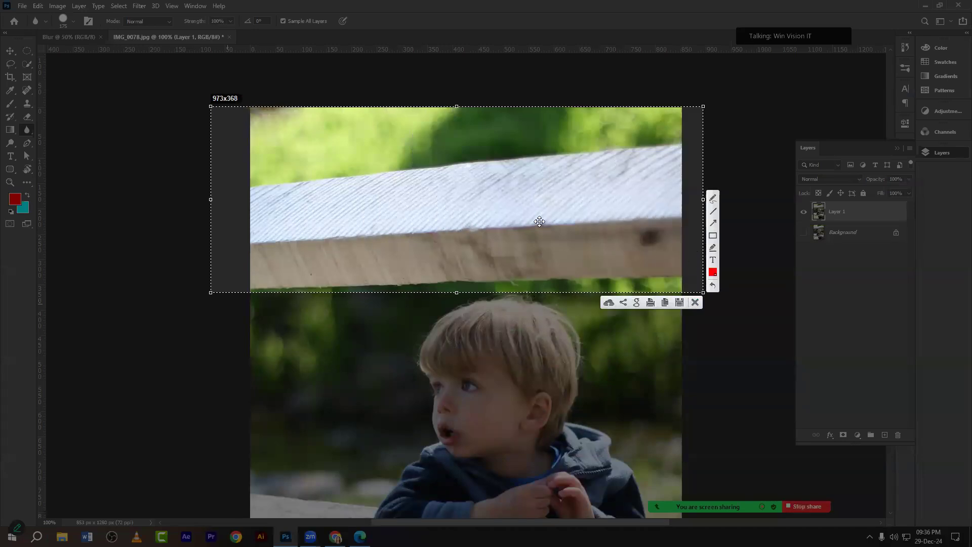
pyautogui.click(695, 302)
# Step: Choose the Blur Tool again and enlarge its brush to 250 pixels over the upper beam
pyautogui.rightClick(29, 126)
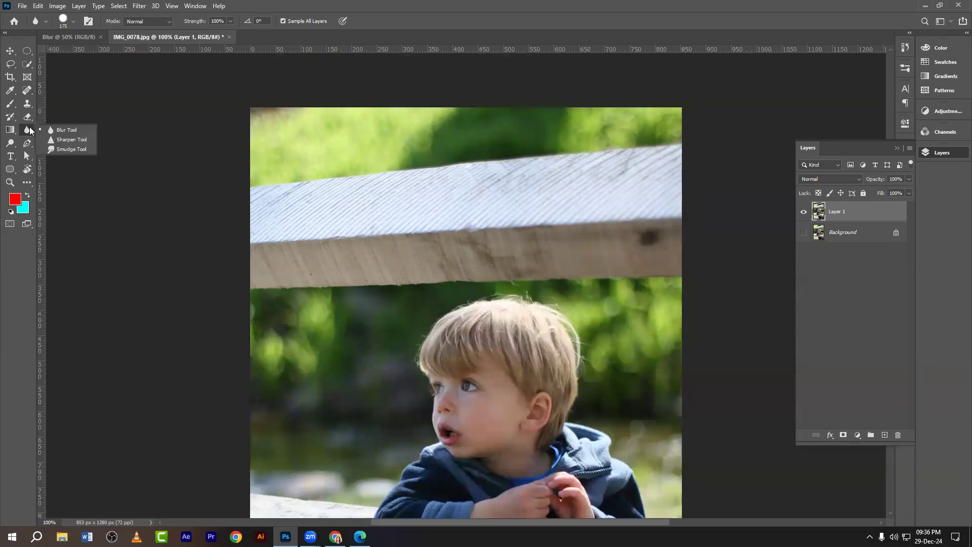
pyautogui.click(61, 130)
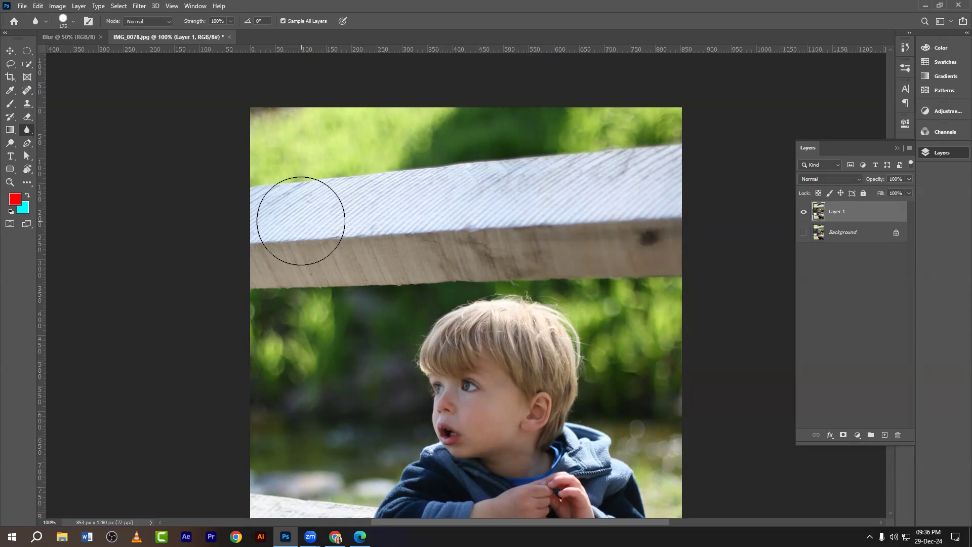
pyautogui.press(']')
pyautogui.press(']')
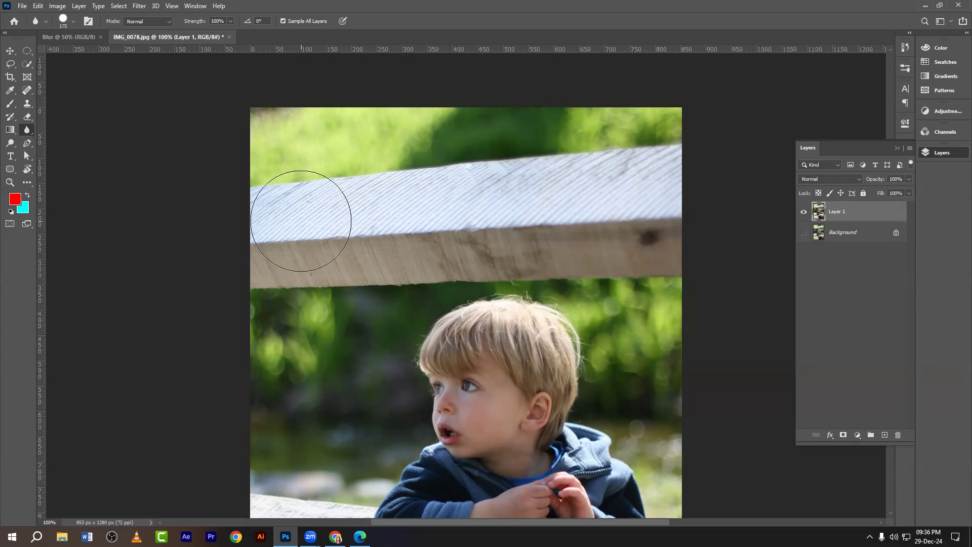
pyautogui.press(']')
pyautogui.press(']')
pyautogui.press(']')
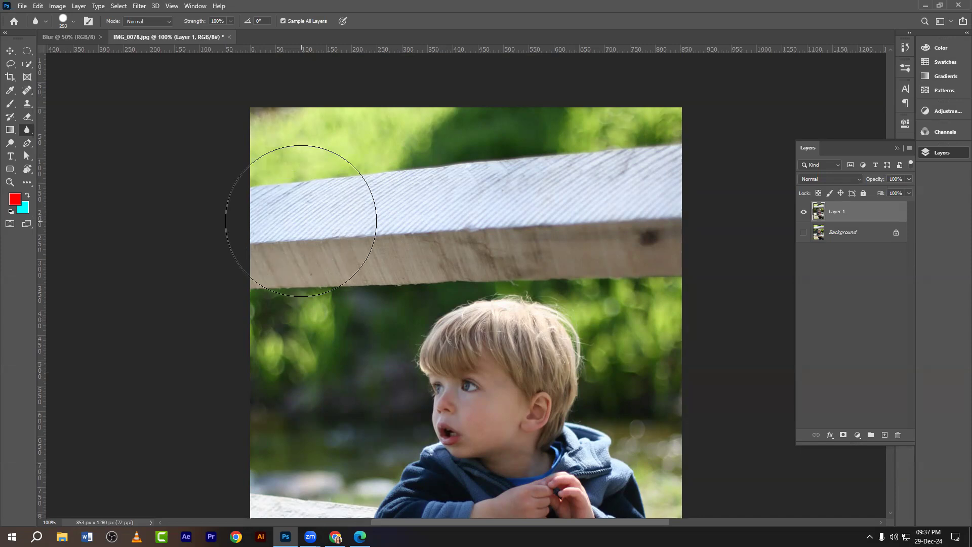
# Step: Blur the upper wooden beam on Layer 1 with the brush reduced to 175 pixels
pyautogui.press('[')
pyautogui.press('[')
pyautogui.press('[')
pyautogui.press('[')
pyautogui.press('[')
pyautogui.press('[')
pyautogui.press('[')
pyautogui.press(']')
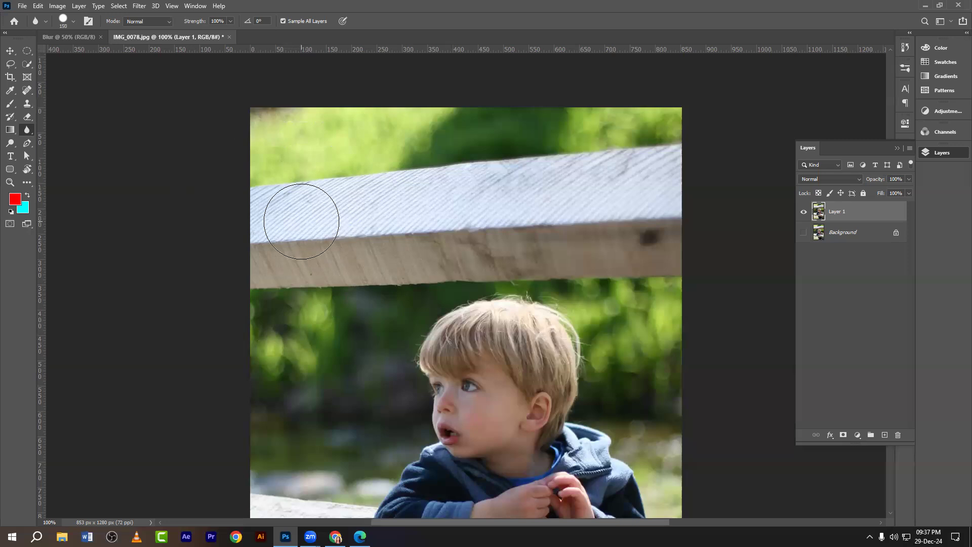
pyautogui.press(']')
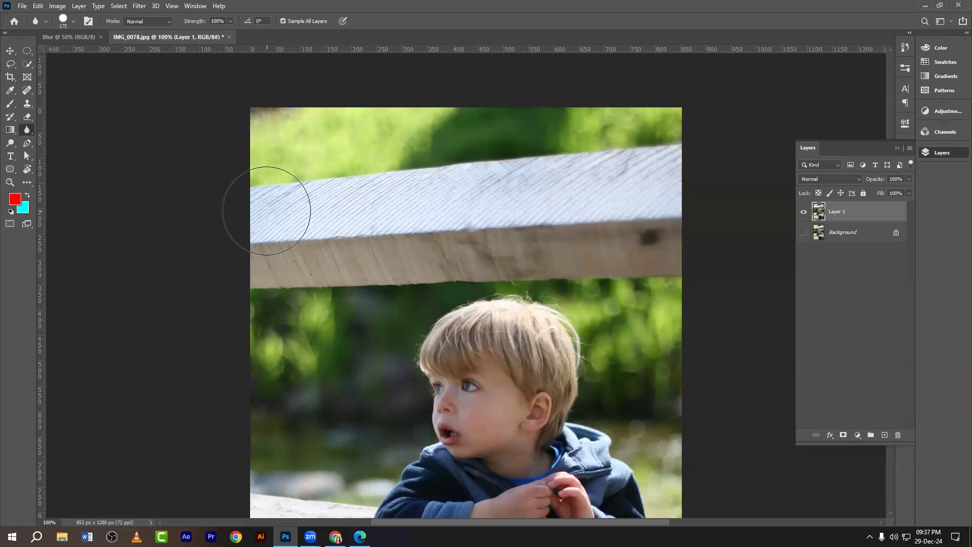
pyautogui.moveTo(266, 210); pyautogui.dragTo(662, 180)
pyautogui.moveTo(254, 252)
pyautogui.mouseDown()
pyautogui.moveTo(245, 254)
pyautogui.moveTo(493, 234)
pyautogui.moveTo(647, 238)
pyautogui.moveTo(563, 240)
pyautogui.mouseUp()
# Step: Go over the upper beam again on Layer 1 with a 125-pixel blur brush
pyautogui.press('[')
pyautogui.press('[')
pyautogui.moveTo(263, 215)
pyautogui.mouseDown()
pyautogui.moveTo(684, 193)
pyautogui.moveTo(270, 207)
pyautogui.moveTo(653, 174)
pyautogui.moveTo(300, 266)
pyautogui.moveTo(236, 268)
pyautogui.moveTo(673, 243)
pyautogui.mouseUp()
# Step: Show the Background layer and toggle Layer 1's visibility to compare the blurred beam with the original
pyautogui.click(803, 232)
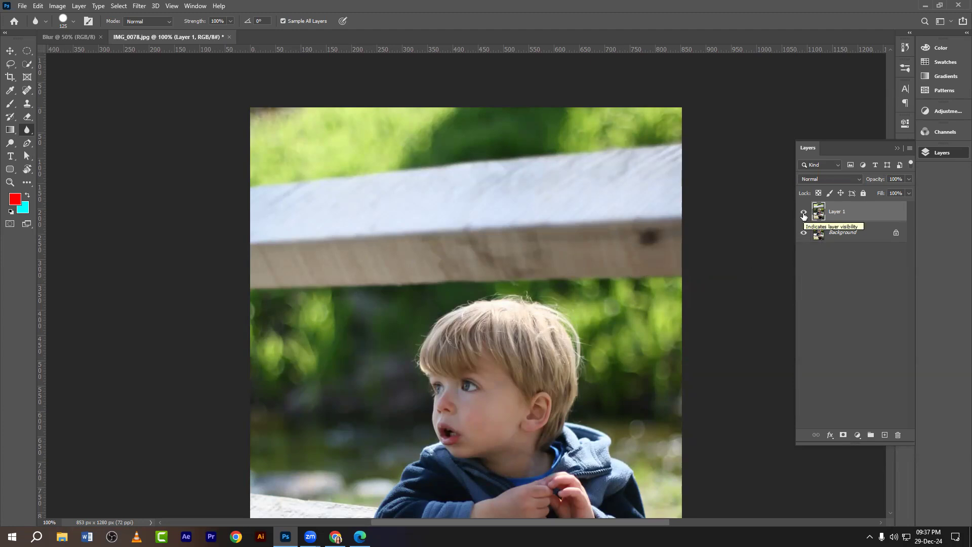
pyautogui.click(803, 215)
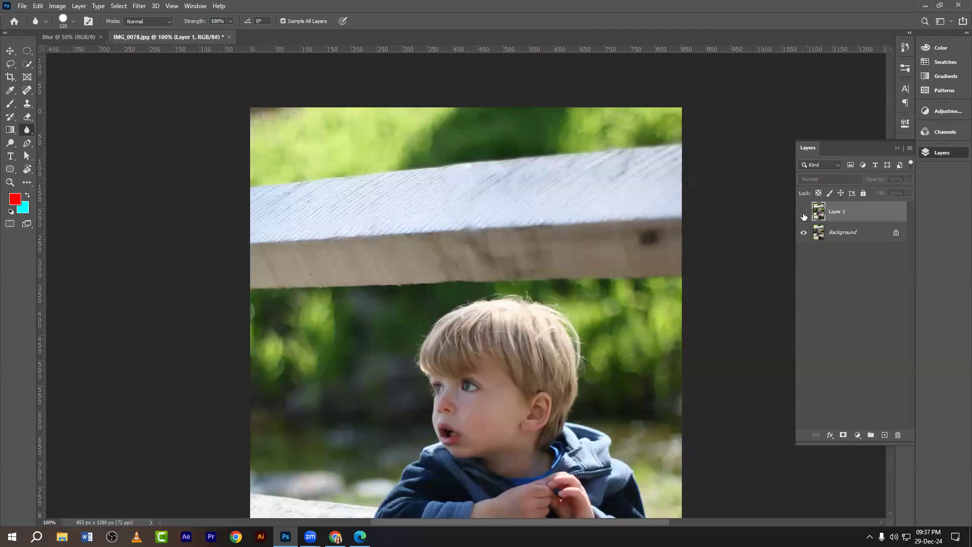
pyautogui.click(803, 215)
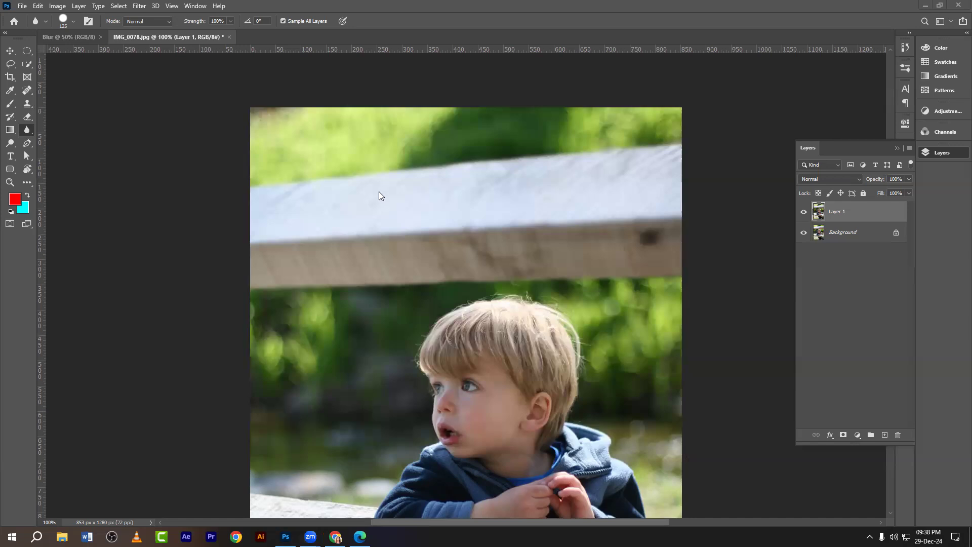
pyautogui.click(803, 215)
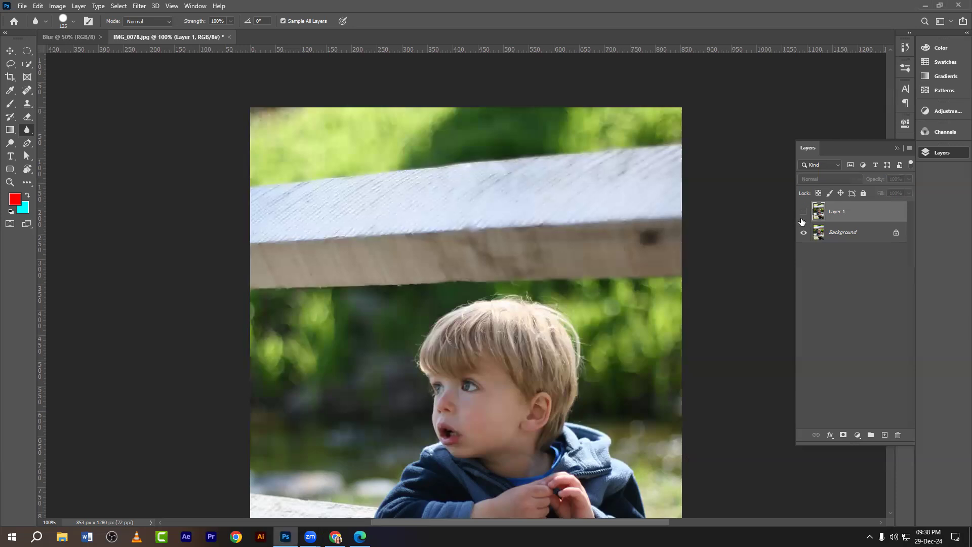
# Step: Duplicate the Background layer and delete the blurred Layer 1
pyautogui.click(828, 234)
pyautogui.hotkey('ctrl', 'j')
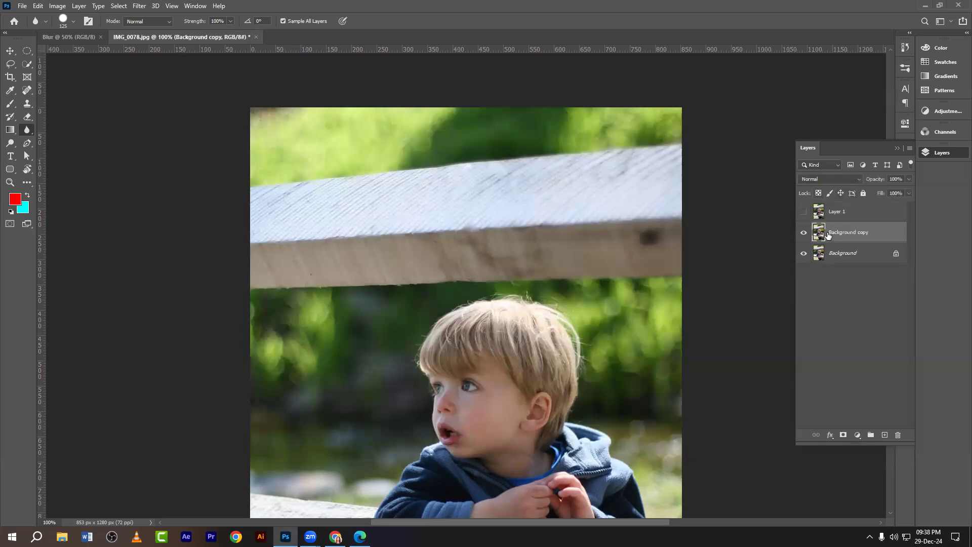
pyautogui.click(846, 212)
pyautogui.press('Delete')
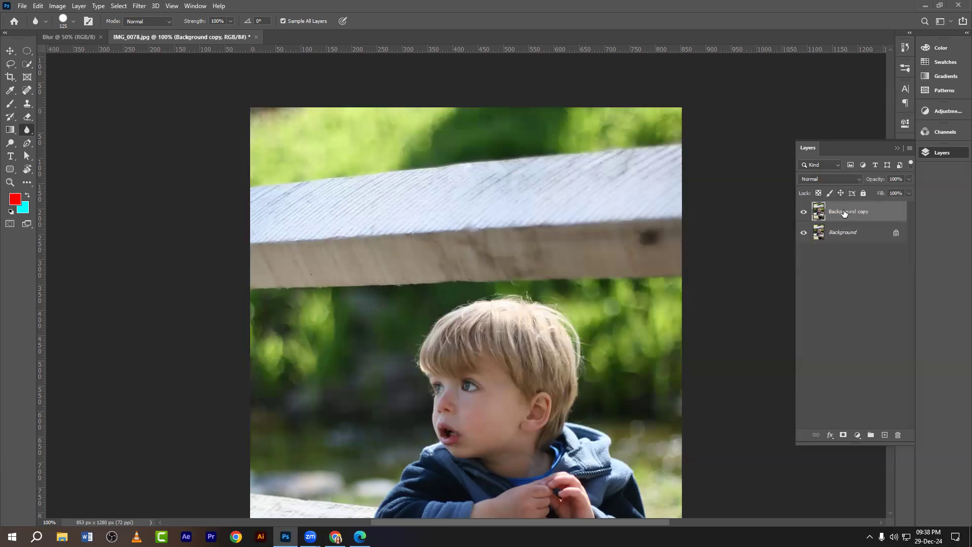
# Step: Try the Blur Tool on the child's face, enlarging the brush to 200 pixels, and undo the blur
pyautogui.click(27, 129)
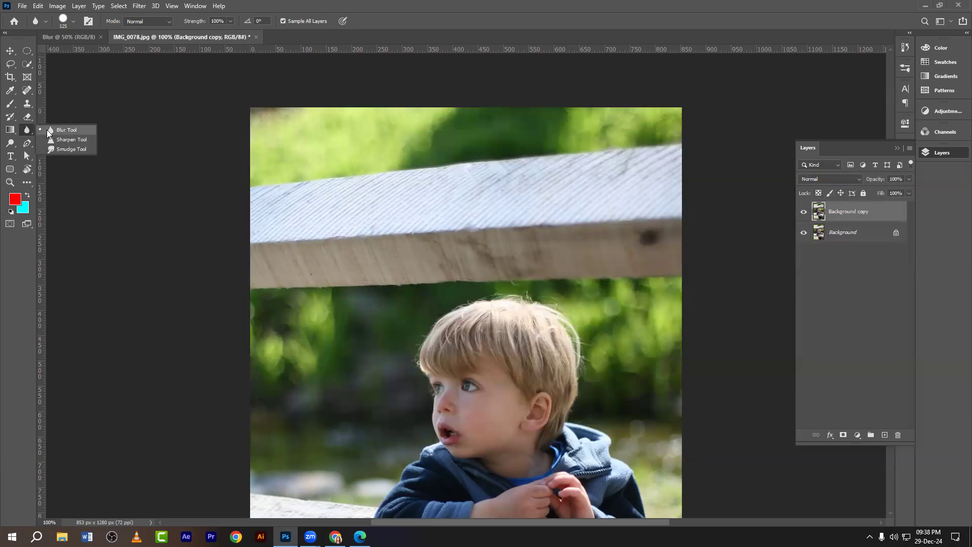
pyautogui.click(50, 129)
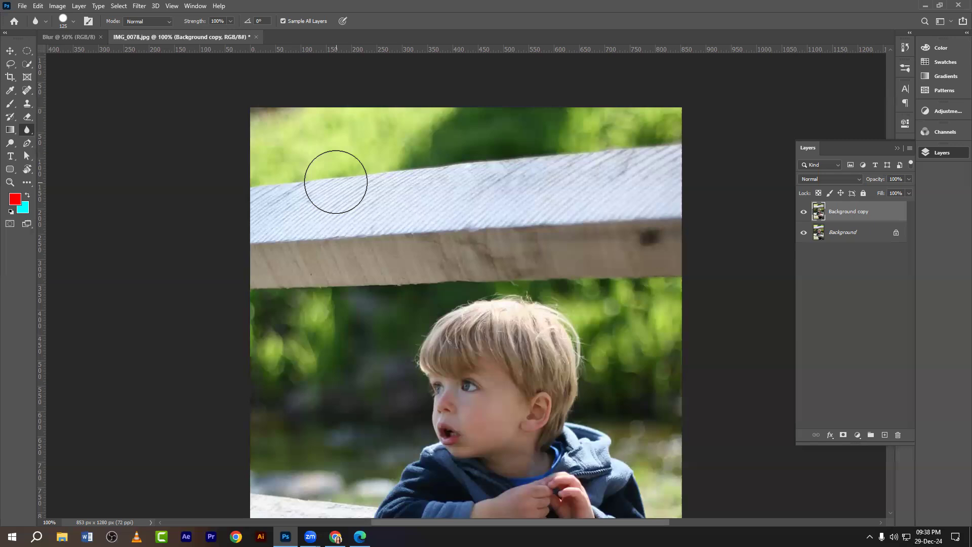
pyautogui.scroll(-2, 336, 182)
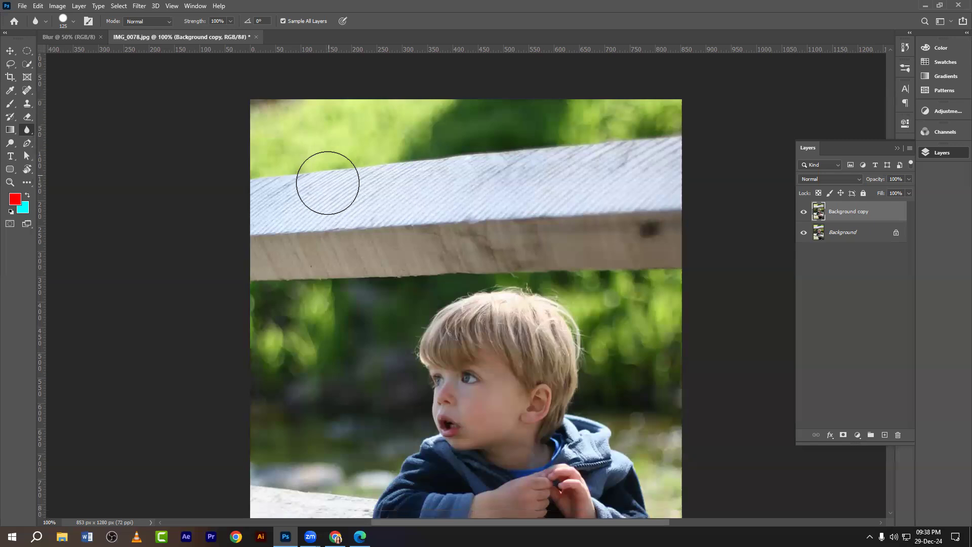
pyautogui.press(']')
pyautogui.press(']')
pyautogui.moveTo(467, 325)
pyautogui.mouseDown()
pyautogui.moveTo(475, 383)
pyautogui.moveTo(483, 351)
pyautogui.mouseUp()
pyautogui.press(']')
pyautogui.scroll(-3, 96, 399)
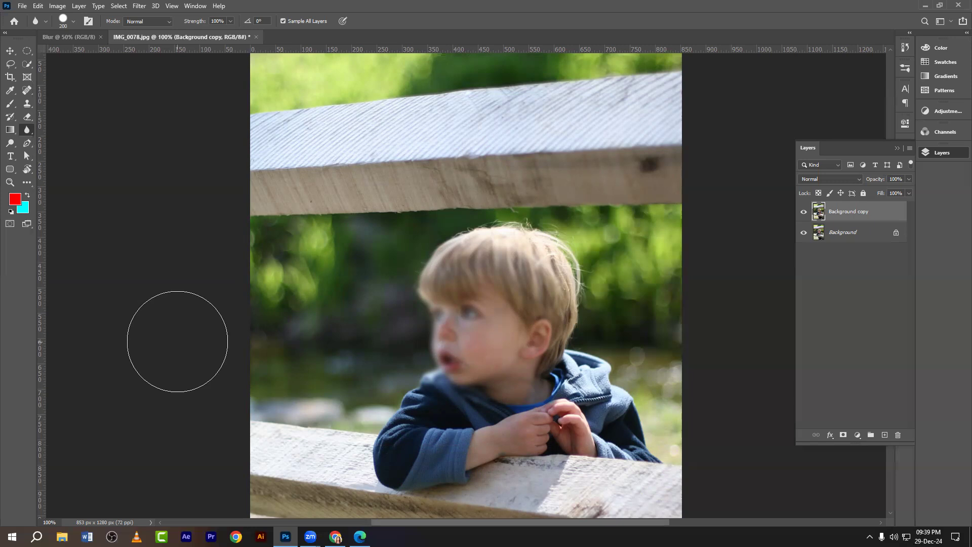
pyautogui.hotkey('ctrl', 'z')
# Step: Try a blur stroke across the grass and the upper beam, and undo it
pyautogui.scroll(2, 197, 345)
pyautogui.scroll(1, 198, 345)
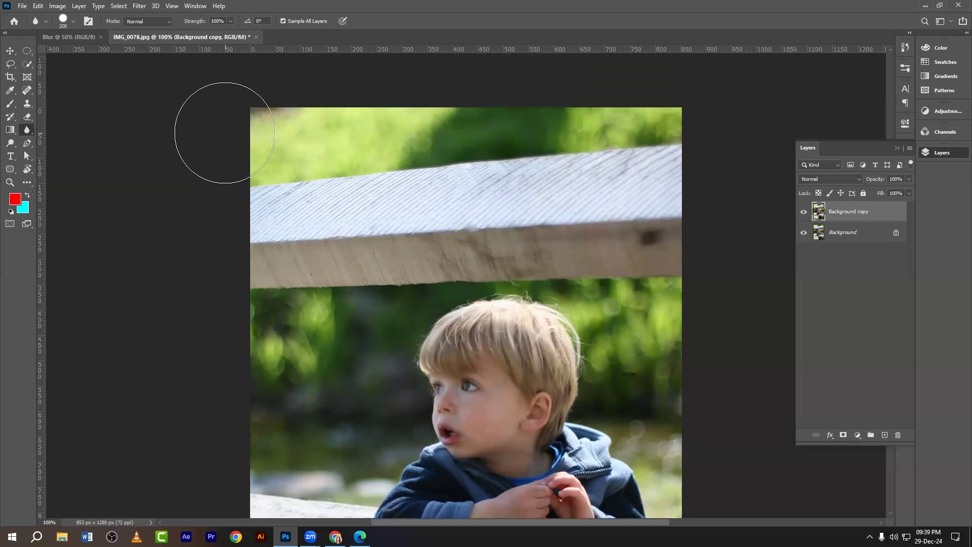
pyautogui.moveTo(685, 108)
pyautogui.mouseDown()
pyautogui.moveTo(247, 171)
pyautogui.moveTo(224, 204)
pyautogui.moveTo(227, 213)
pyautogui.moveTo(516, 188)
pyautogui.moveTo(684, 190)
pyautogui.moveTo(384, 205)
pyautogui.mouseUp()
pyautogui.hotkey('ctrl', 'z')
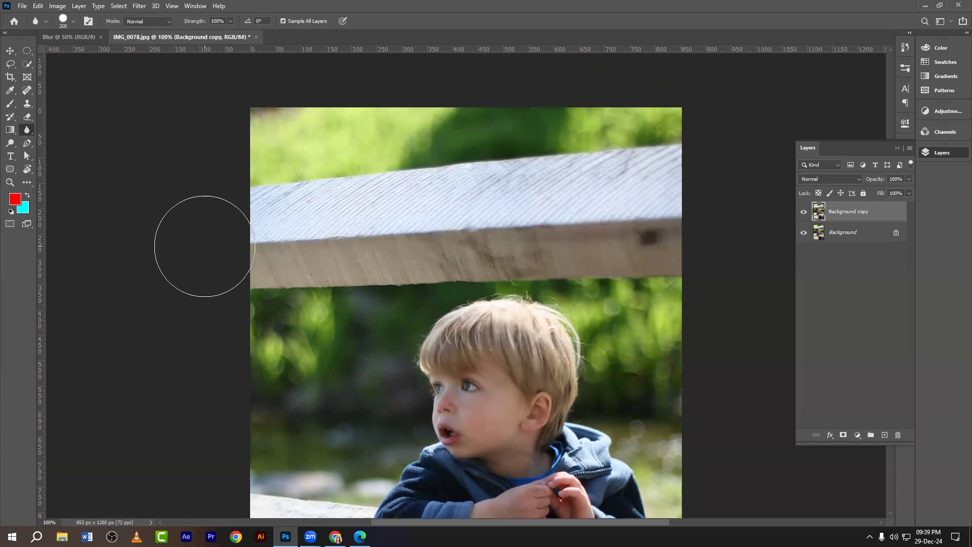
# Step: Blur the upper wooden beam on the Background copy layer along both of its faces with the 200-pixel brush
pyautogui.scroll(-8, 206, 223)
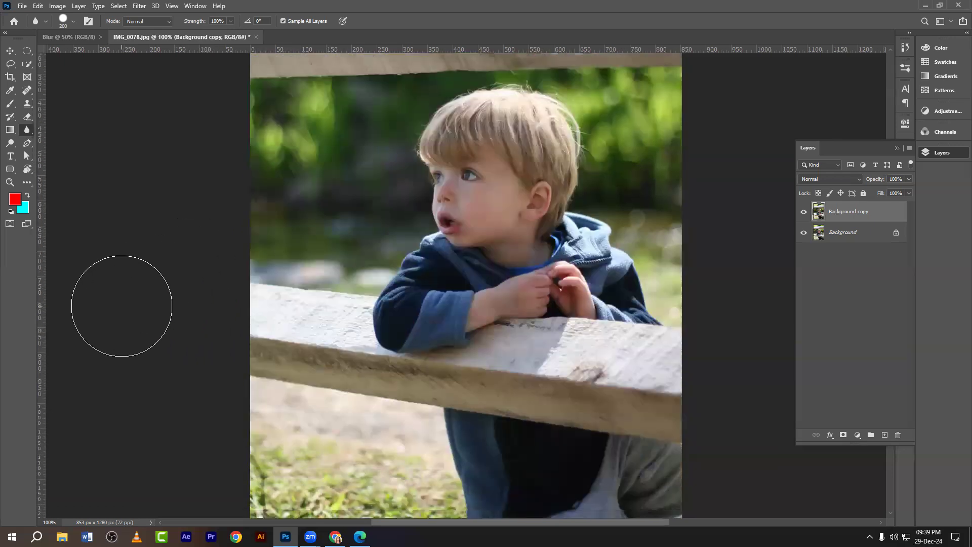
pyautogui.scroll(-5, 122, 306)
pyautogui.scroll(5, 142, 321)
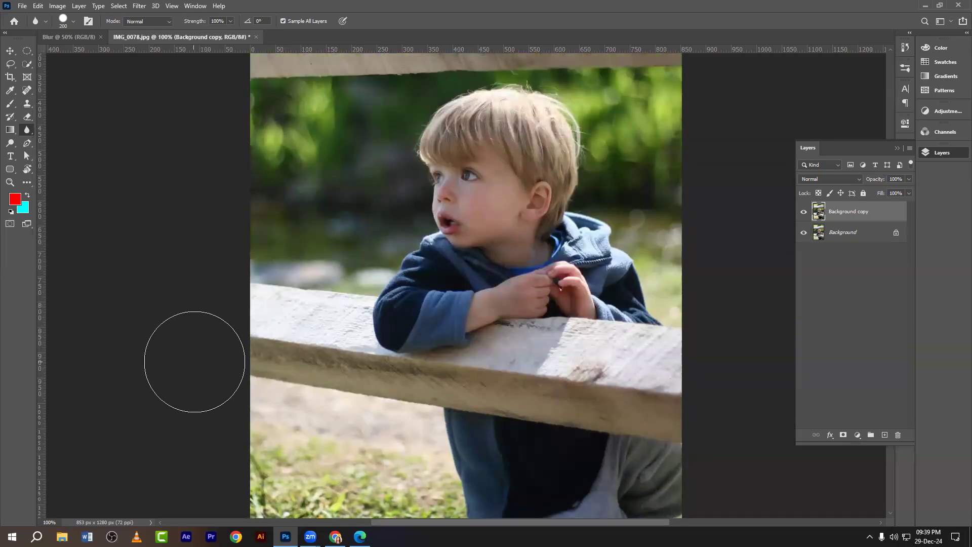
pyautogui.scroll(6, 194, 361)
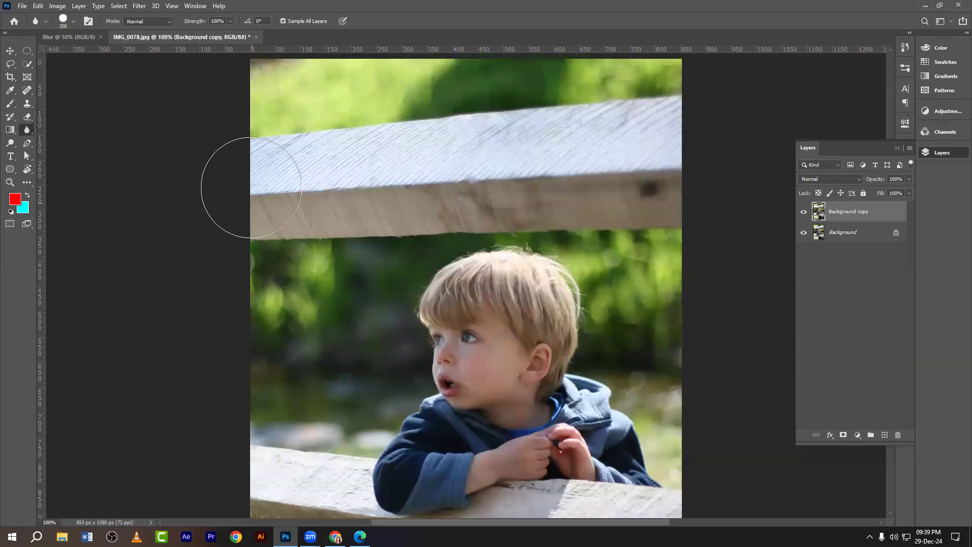
pyautogui.scroll(1, 248, 188)
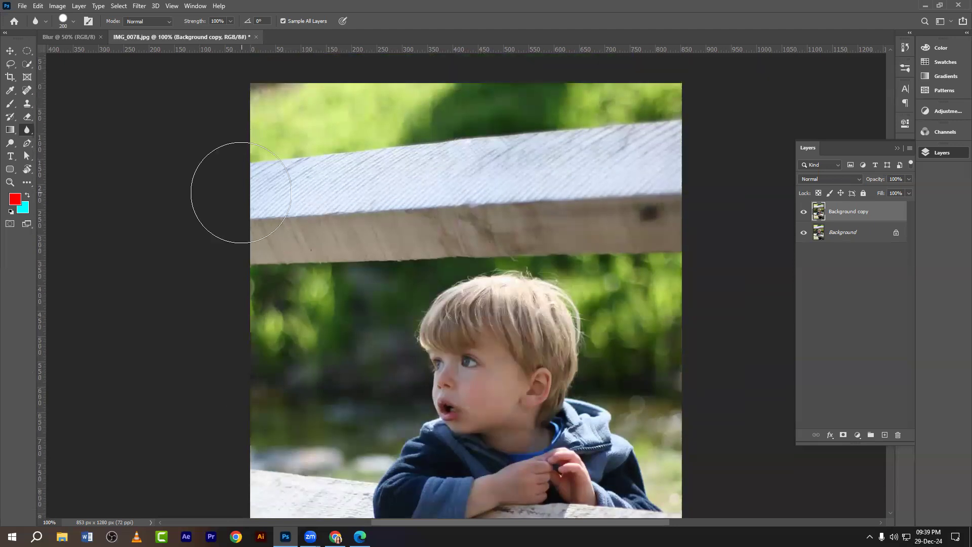
pyautogui.scroll(-1, 241, 193)
pyautogui.scroll(1, 242, 192)
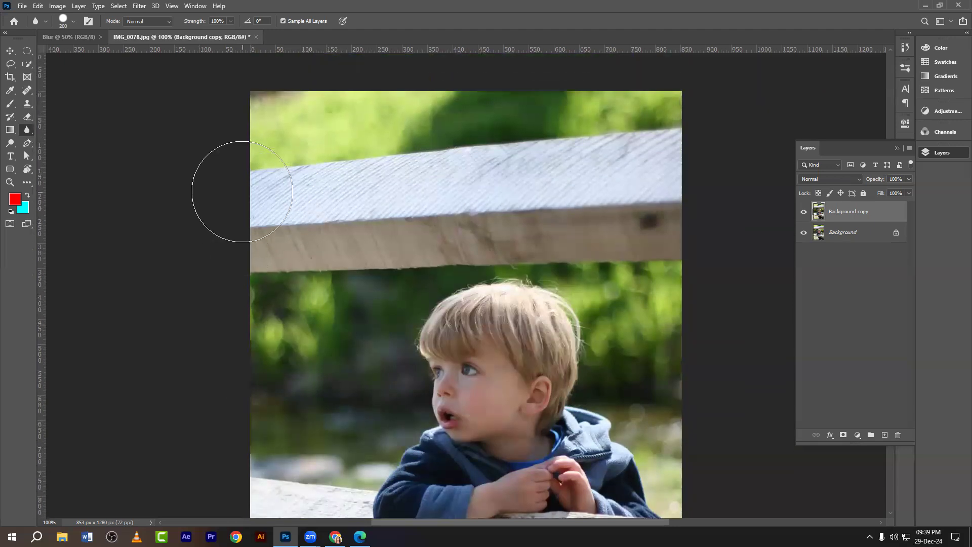
pyautogui.scroll(1, 243, 191)
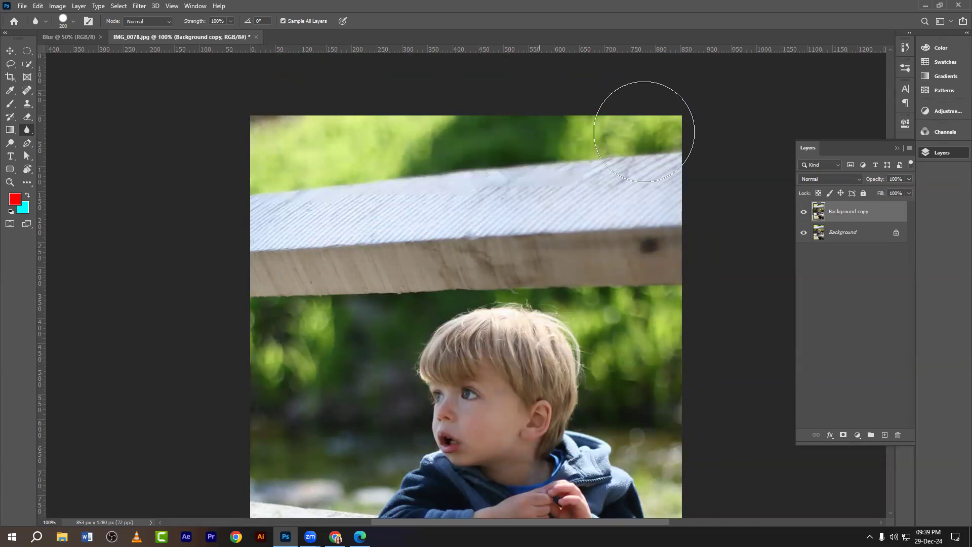
pyautogui.moveTo(282, 199); pyautogui.dragTo(683, 174)
pyautogui.moveTo(247, 249); pyautogui.dragTo(634, 238)
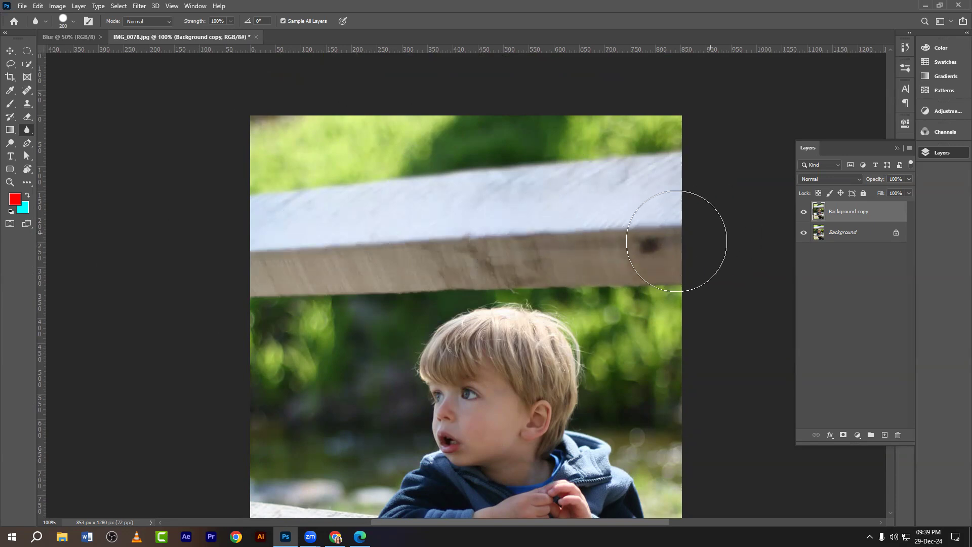
# Step: Frame the child's blue jacket in a screen capture, mark along its shoulder edge and discard the capture
pyautogui.scroll(-4, 329, 193)
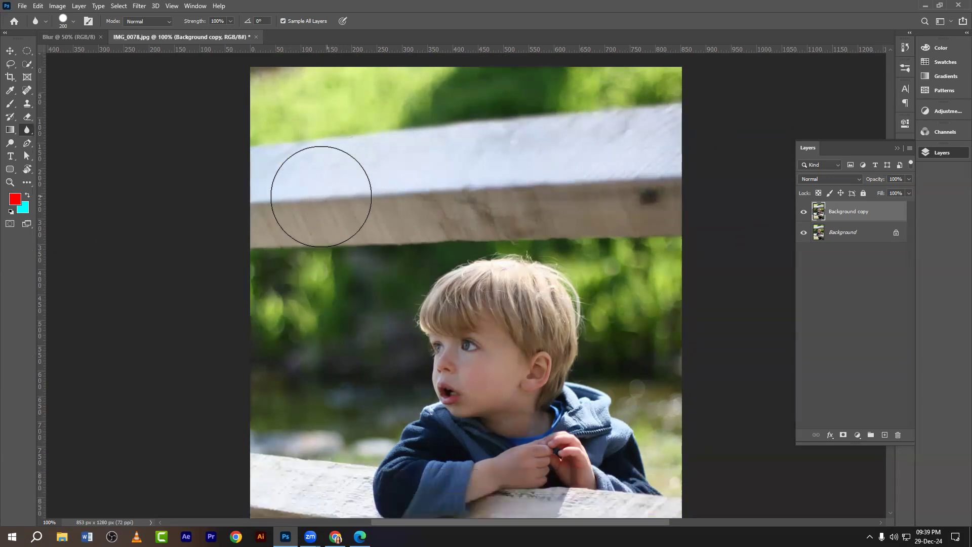
pyautogui.press('space')
pyautogui.moveTo(351, 250); pyautogui.dragTo(536, 262)
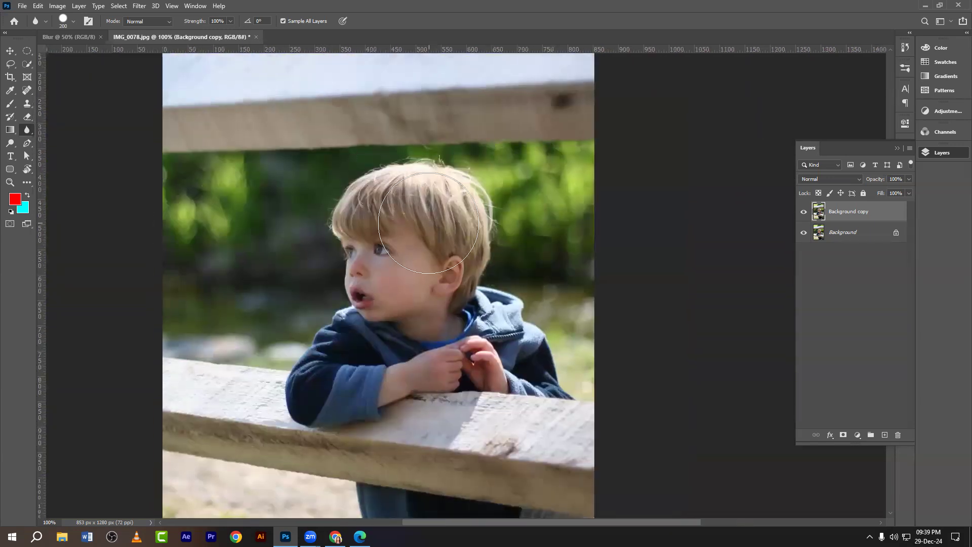
pyautogui.hotkey('ctrl', '+')
pyautogui.hotkey('ctrl', '+')
pyautogui.moveTo(529, 303); pyautogui.dragTo(401, 211)
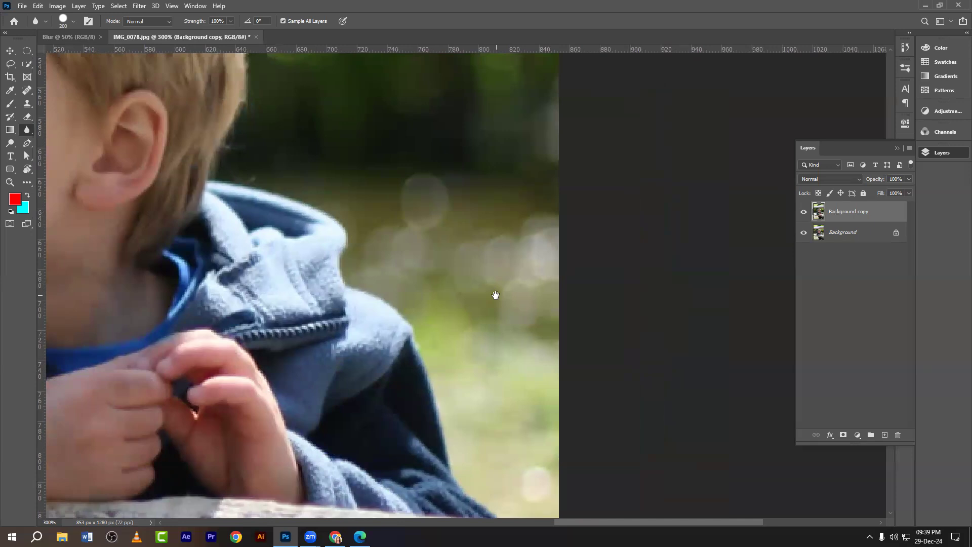
pyautogui.scroll(-1, 495, 295)
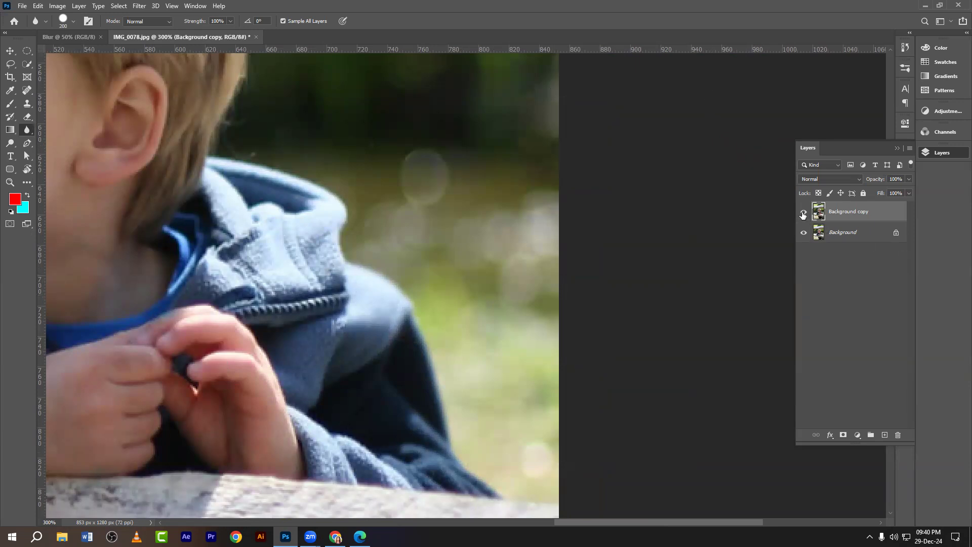
pyautogui.press('Print')
pyautogui.moveTo(235, 162); pyautogui.dragTo(479, 456)
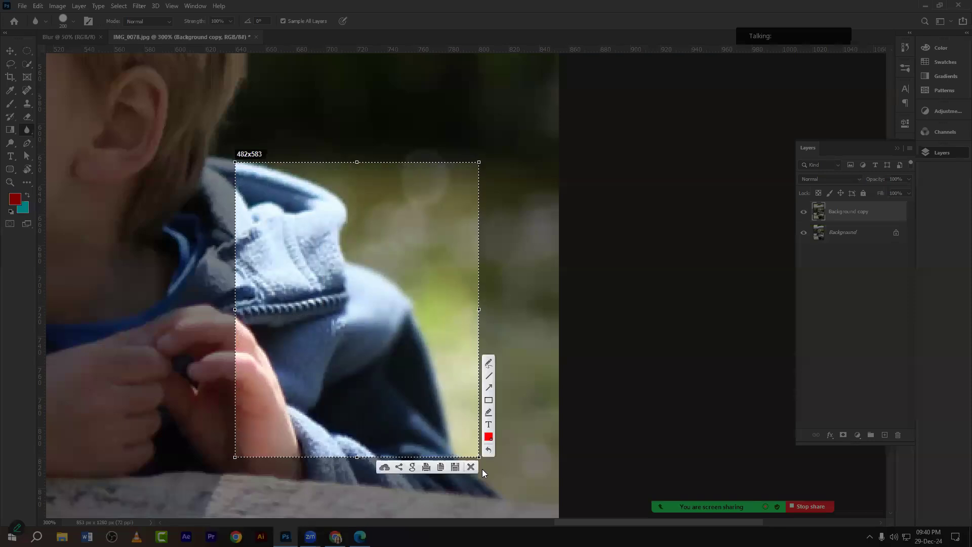
pyautogui.moveTo(321, 253); pyautogui.dragTo(450, 442)
pyautogui.click(471, 467)
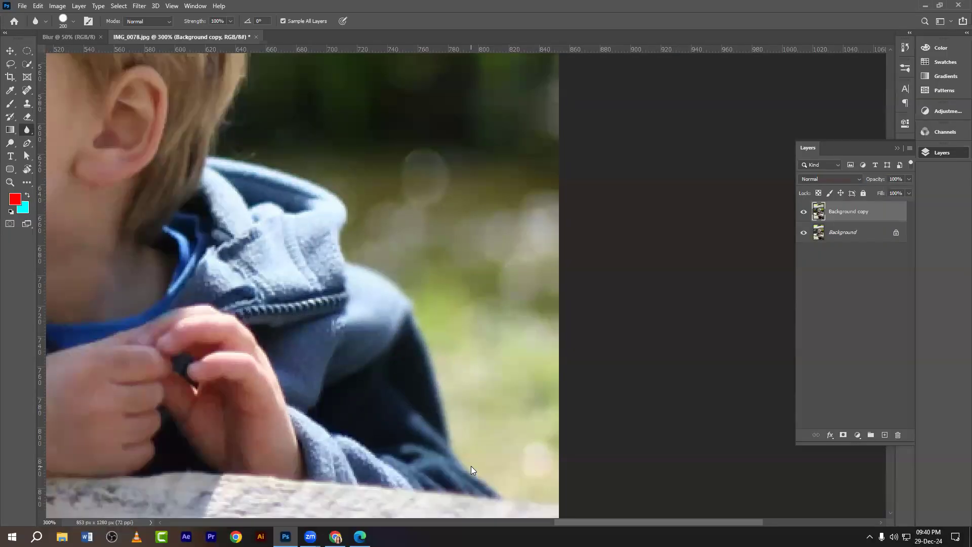
# Step: Reduce the blur brush to 50 pixels for working on the background close to the child's jacket and hair
pyautogui.press('[')
pyautogui.press('[')
pyautogui.press('[')
pyautogui.press('[')
pyautogui.press('[')
pyautogui.press('[')
pyautogui.press('[')
pyautogui.scroll(-1, 493, 307)
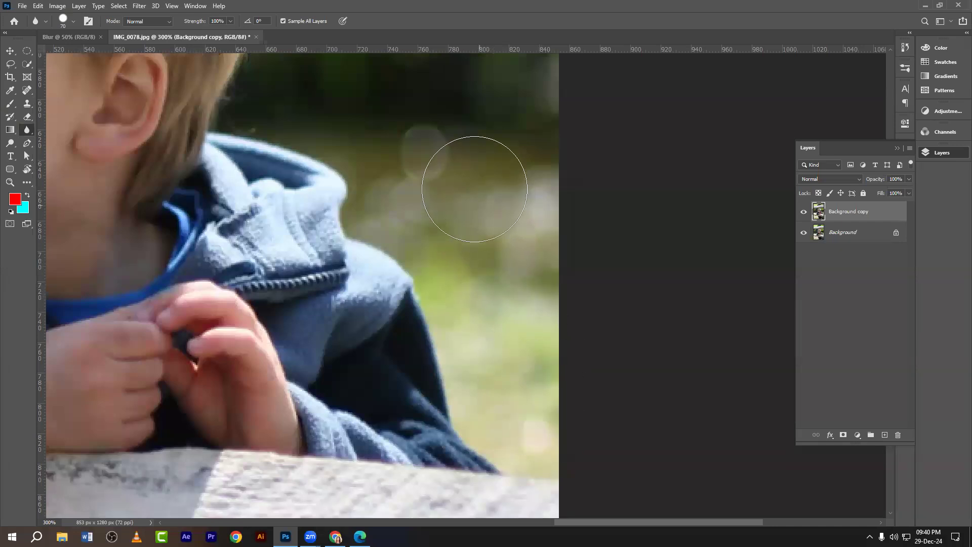
pyautogui.scroll(3, 475, 189)
pyautogui.press('[')
pyautogui.press('[')
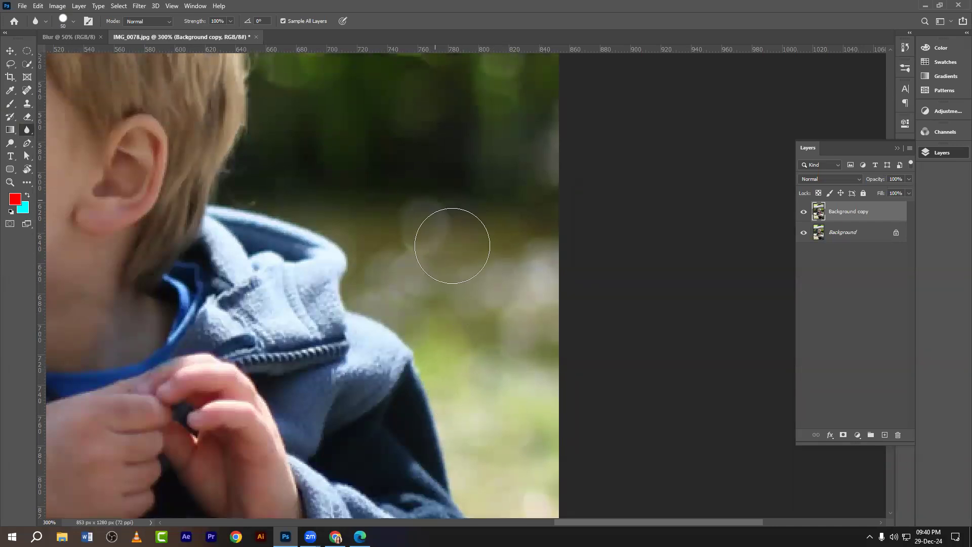
pyautogui.scroll(2, 445, 230)
pyautogui.moveTo(445, 230); pyautogui.dragTo(560, 408)
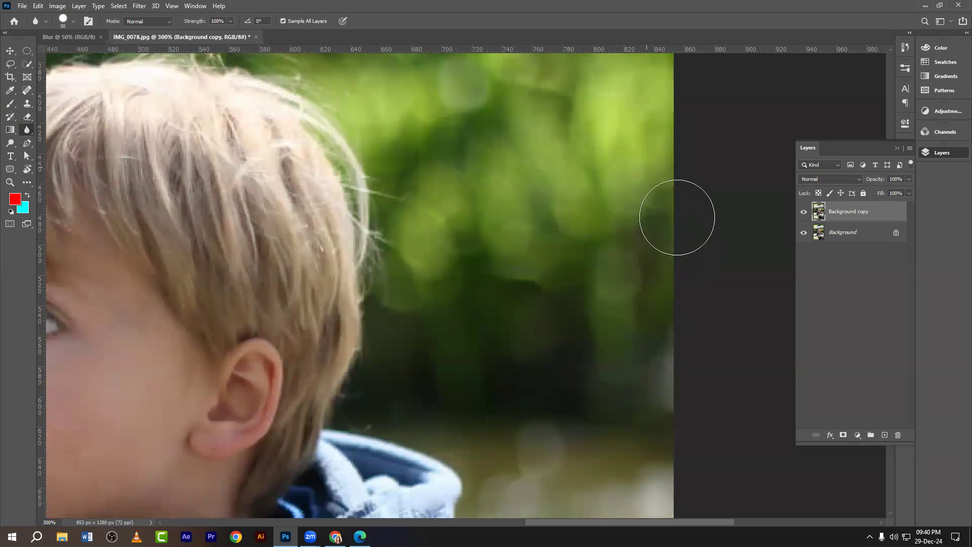
# Step: Blur the grass below the lower beam beside the child, enlarging the brush to 125 pixels
pyautogui.hotkey('ctrl', '-')
pyautogui.hotkey('ctrl', '-')
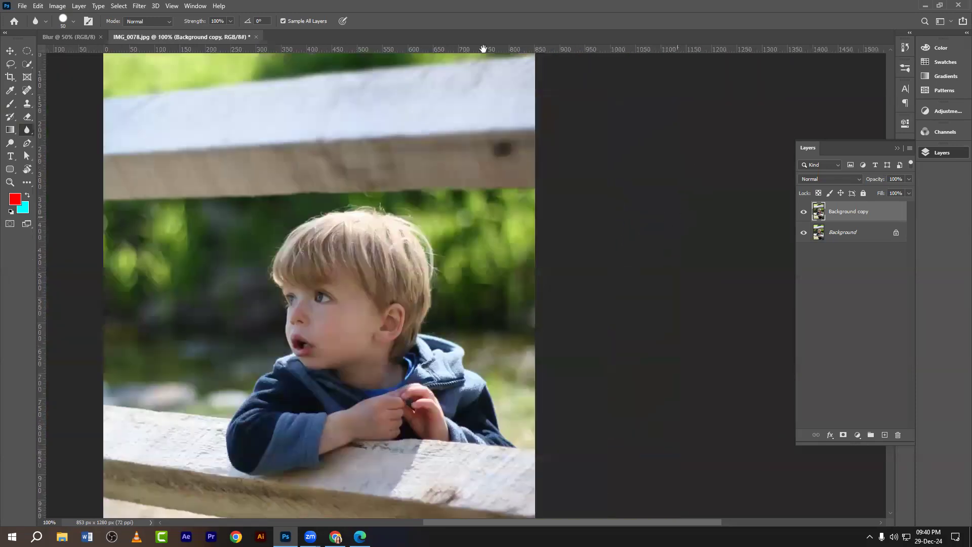
pyautogui.moveTo(330, 238); pyautogui.dragTo(483, 49)
pyautogui.moveTo(343, 278); pyautogui.dragTo(349, 227)
pyautogui.press(']')
pyautogui.press(']')
pyautogui.moveTo(353, 419)
pyautogui.mouseDown()
pyautogui.moveTo(472, 418)
pyautogui.moveTo(416, 390)
pyautogui.moveTo(233, 392)
pyautogui.moveTo(296, 390)
pyautogui.moveTo(280, 366)
pyautogui.moveTo(447, 376)
pyautogui.mouseUp()
pyautogui.press(']')
pyautogui.press(']')
pyautogui.press(']')
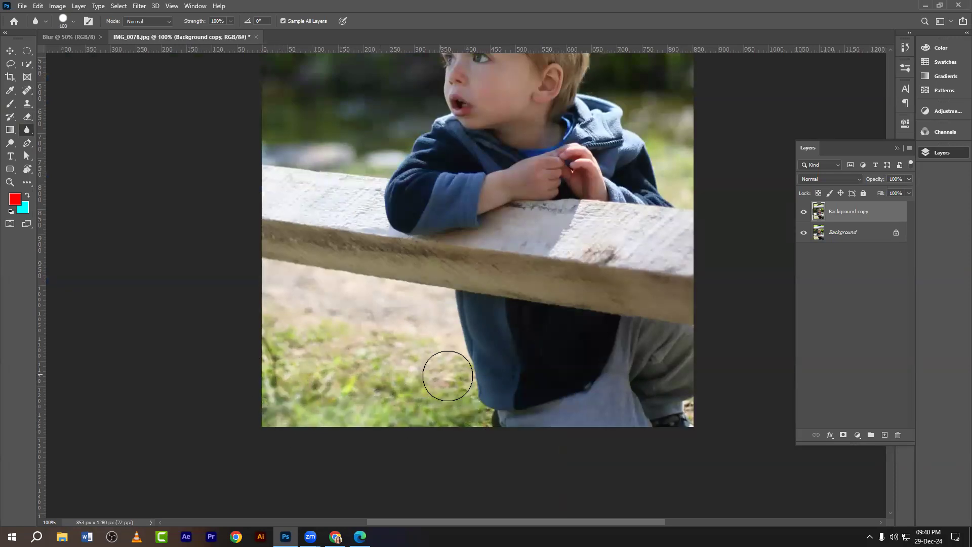
pyautogui.press(']')
# Step: Blur the part of the lower beam in front of the child's elbow with a brush reduced to about 45 pixels
pyautogui.scroll(1, 255, 304)
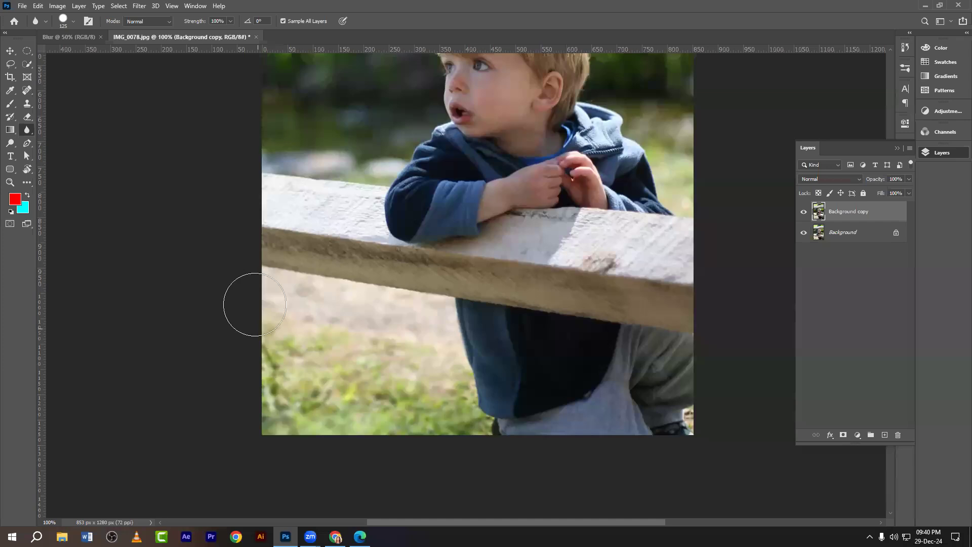
pyautogui.scroll(3, 255, 304)
pyautogui.press('[')
pyautogui.press('[')
pyautogui.press('[')
pyautogui.press('[')
pyautogui.press('[')
pyautogui.press('[')
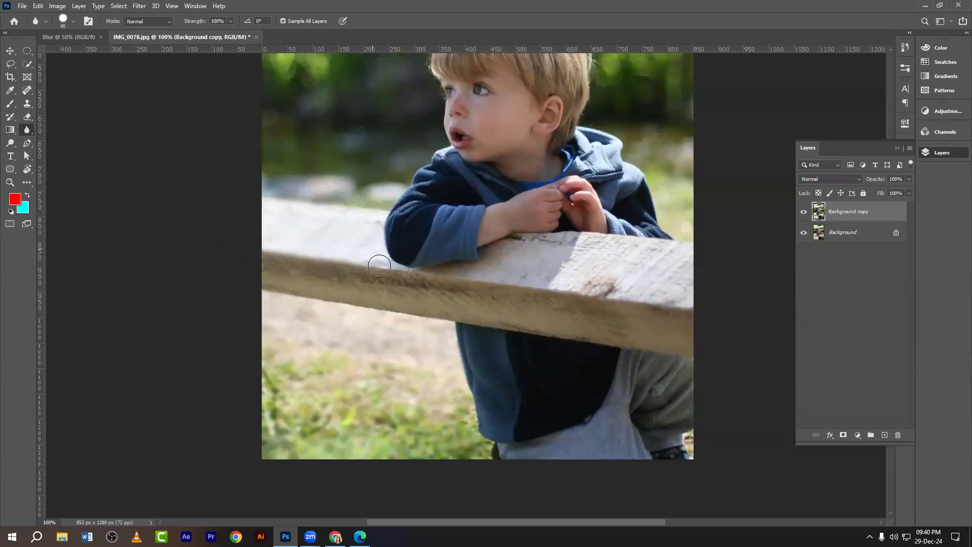
pyautogui.press(']')
pyautogui.press(']')
pyautogui.moveTo(337, 305); pyautogui.dragTo(366, 306)
# Step: Blur the lower beam's surface from below the child's elbow past the hands with the brush reduced to 35 pixels
pyautogui.press('[')
pyautogui.press('[')
pyautogui.press('[')
pyautogui.press('[')
pyautogui.moveTo(425, 278)
pyautogui.mouseDown()
pyautogui.moveTo(488, 269)
pyautogui.moveTo(516, 241)
pyautogui.moveTo(674, 244)
pyautogui.mouseUp()
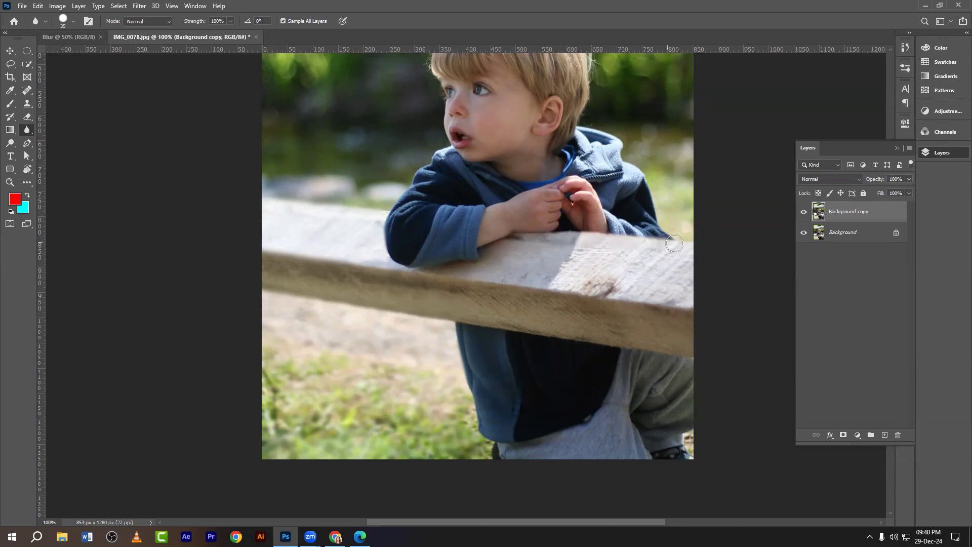
# Step: Blur the remaining wood grain and sunlit knot on the lower beam near the child's hands, enlarging the brush to 80 pixels
pyautogui.press(']')
pyautogui.press(']')
pyautogui.press(']')
pyautogui.press(']')
pyautogui.press(']')
pyautogui.press(']')
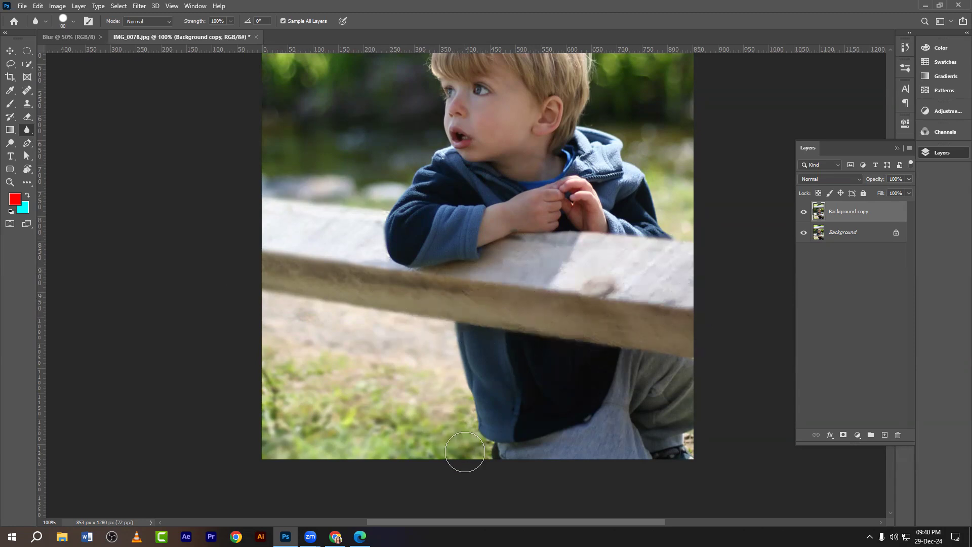
# Step: Return to the Blur tool with a 35 pixel brush and blur the ground close to the hem of the child's jacket
pyautogui.press('p')
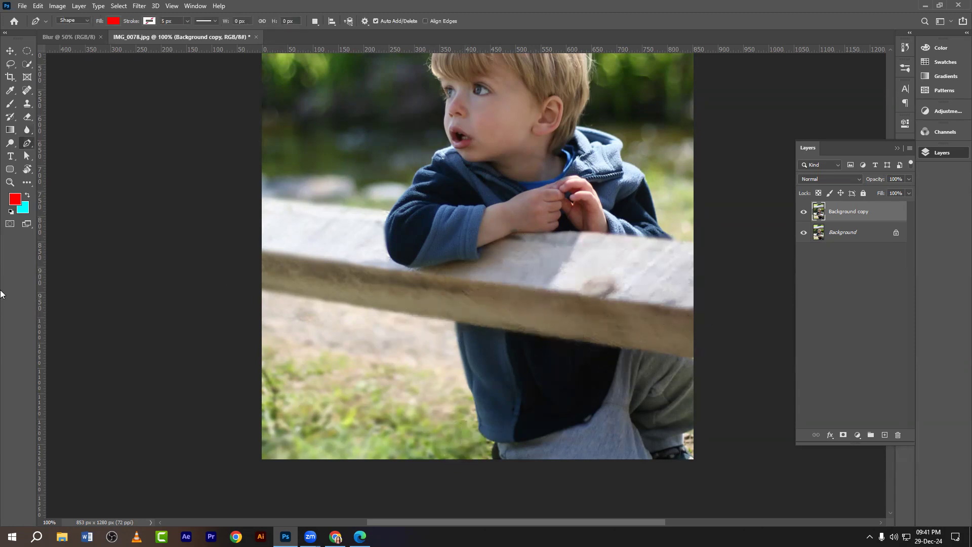
pyautogui.rightClick(25, 131)
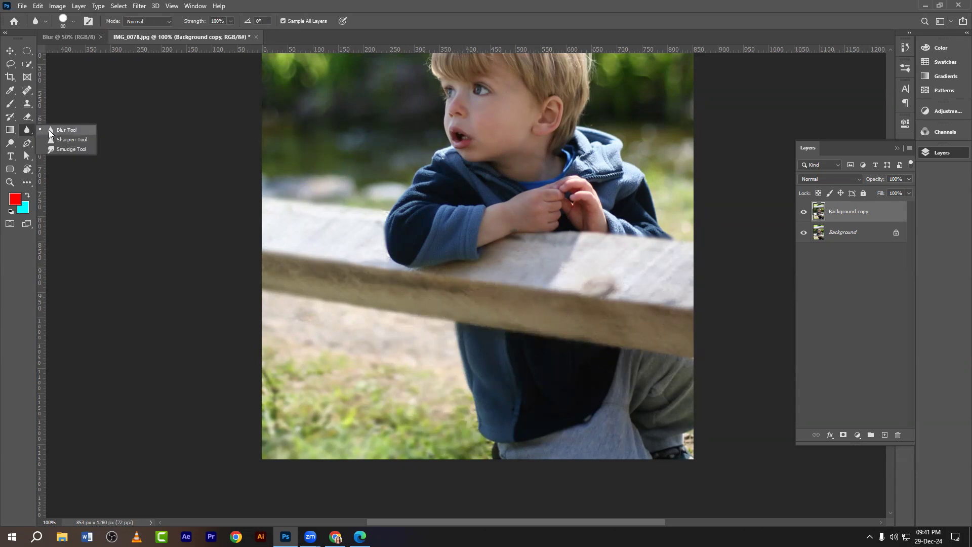
pyautogui.click(51, 133)
pyautogui.press('[')
pyautogui.press('[')
pyautogui.press('[')
pyautogui.press('[')
pyautogui.press('[')
pyautogui.press('[')
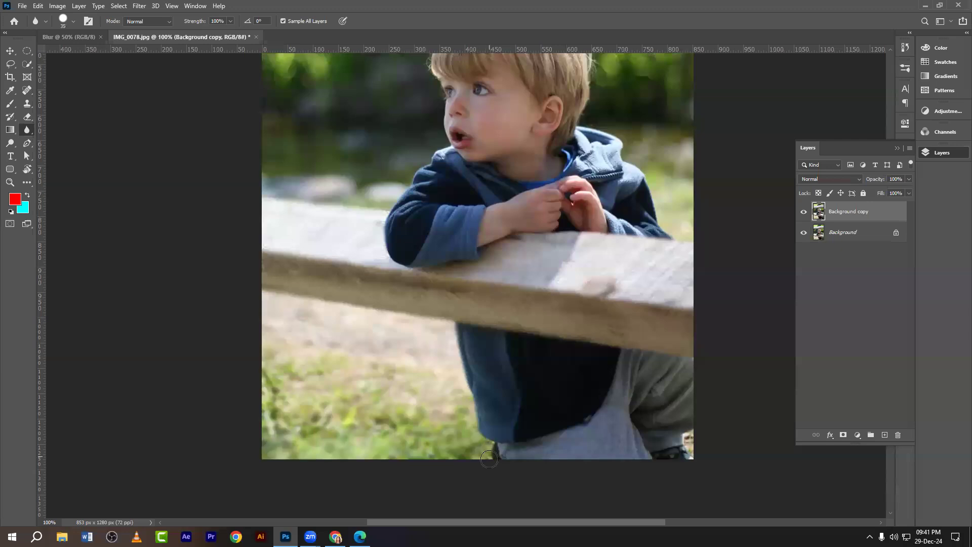
pyautogui.moveTo(405, 433); pyautogui.dragTo(367, 366)
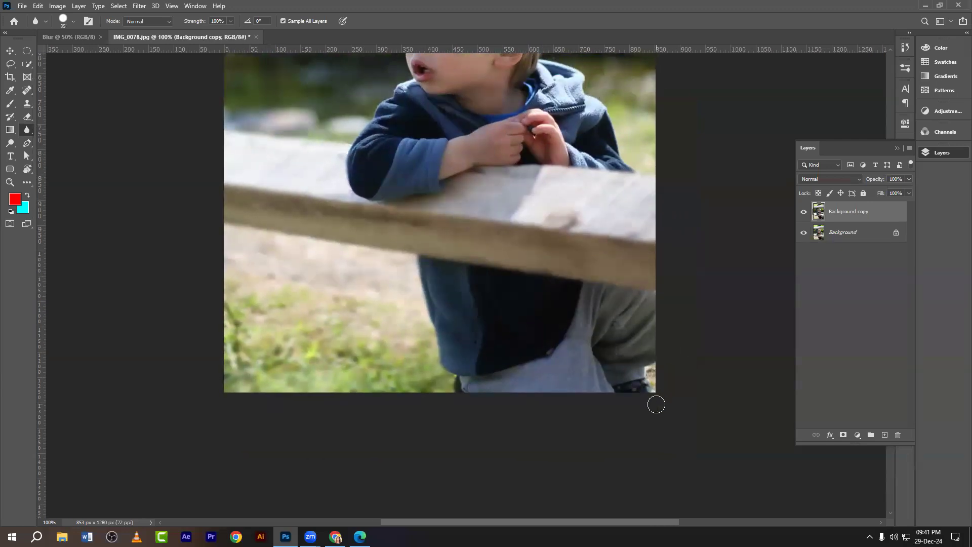
# Step: Compare the blurred result with the original by repeatedly hiding and showing the Background copy layer
pyautogui.moveTo(537, 225); pyautogui.dragTo(613, 419)
pyautogui.moveTo(577, 293); pyautogui.dragTo(523, 379)
pyautogui.hotkey('ctrl', '+')
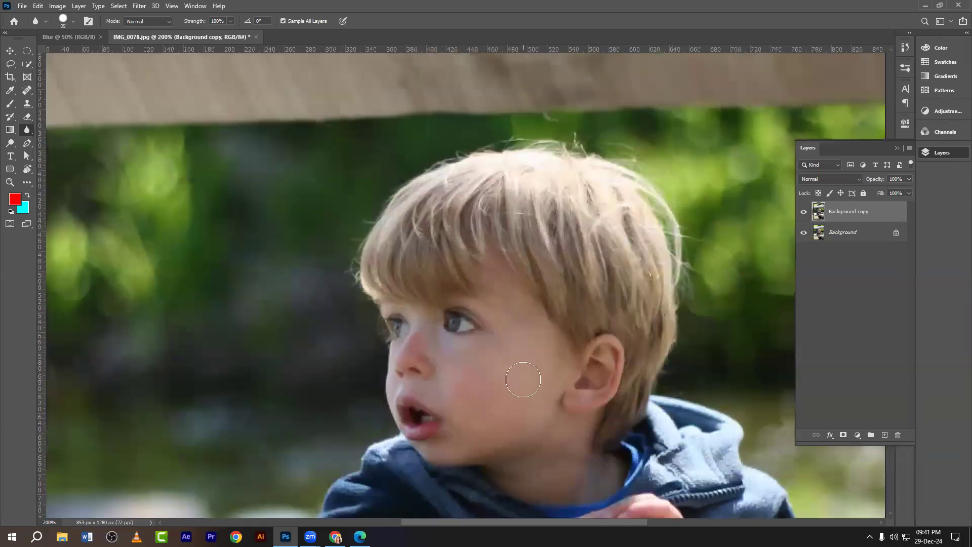
pyautogui.hotkey('ctrl', '-')
pyautogui.scroll(-2, 670, 255)
pyautogui.press('v')
pyautogui.scroll(-1, 427, 366)
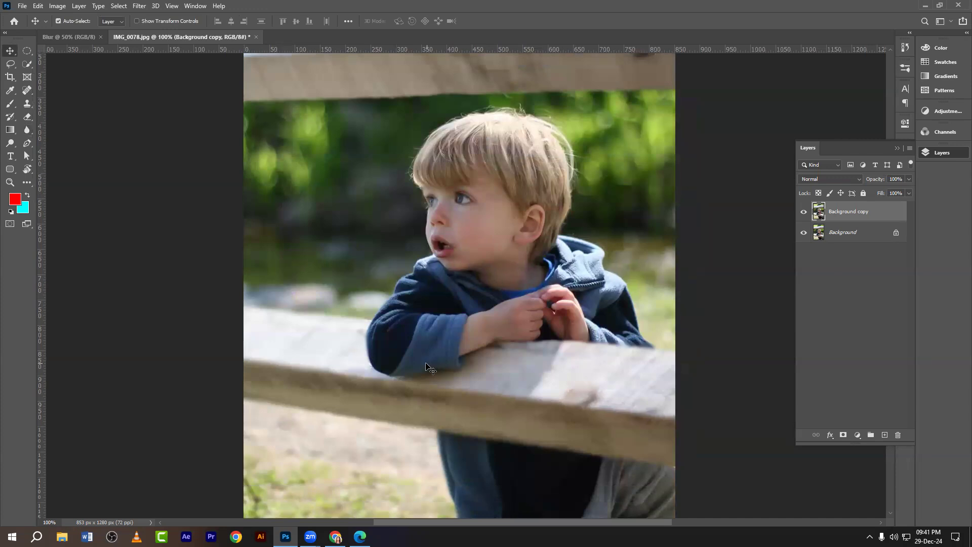
pyautogui.click(802, 216)
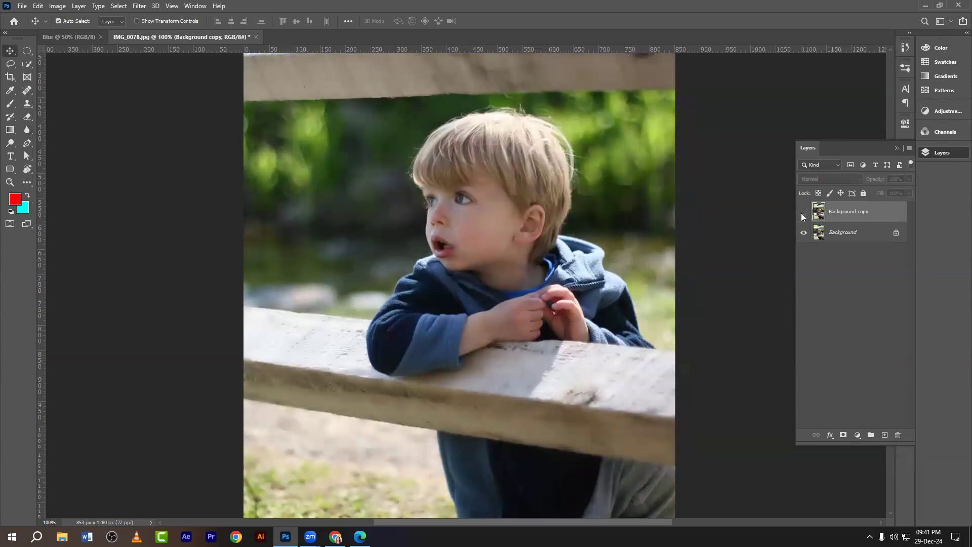
pyautogui.hotkey('ctrl', '+')
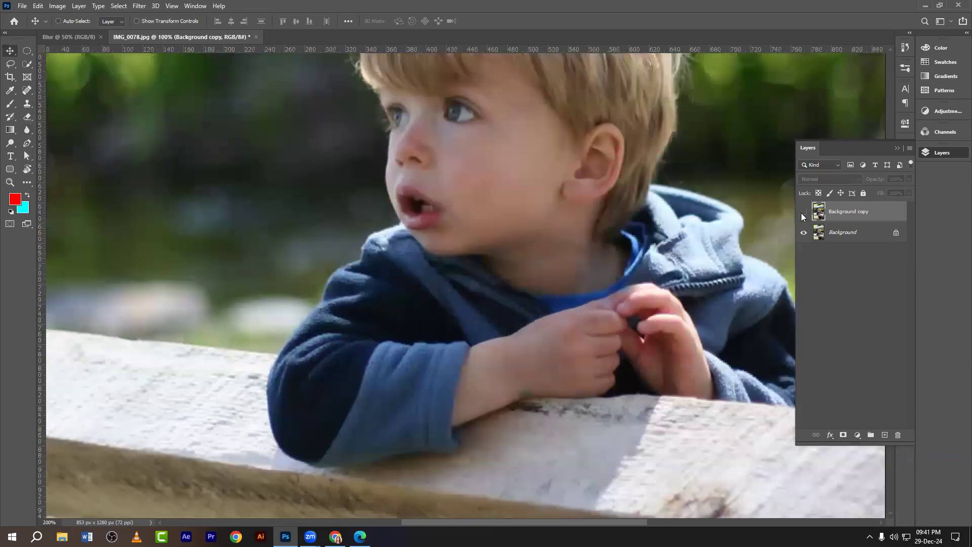
pyautogui.hotkey('ctrl', '-')
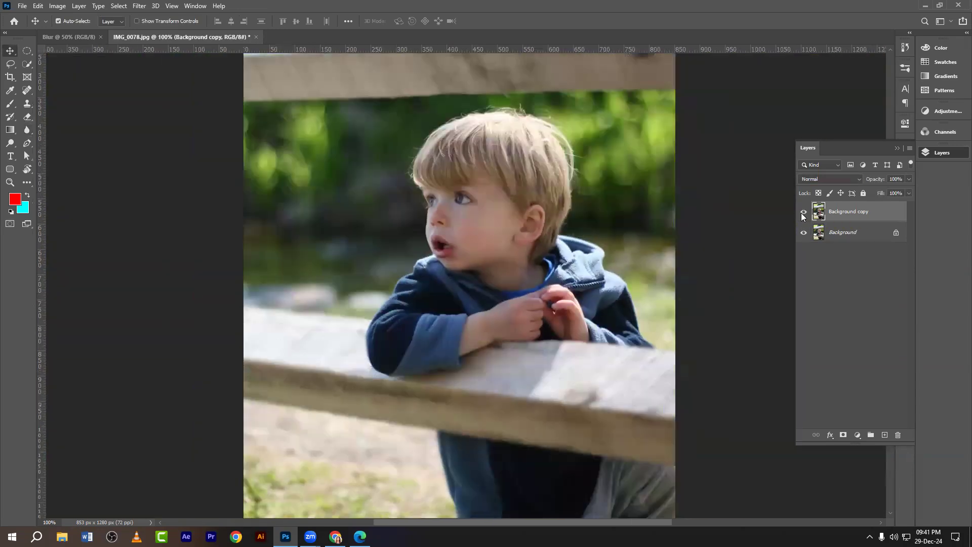
pyautogui.click(802, 216)
pyautogui.click(803, 211)
pyautogui.click(802, 216)
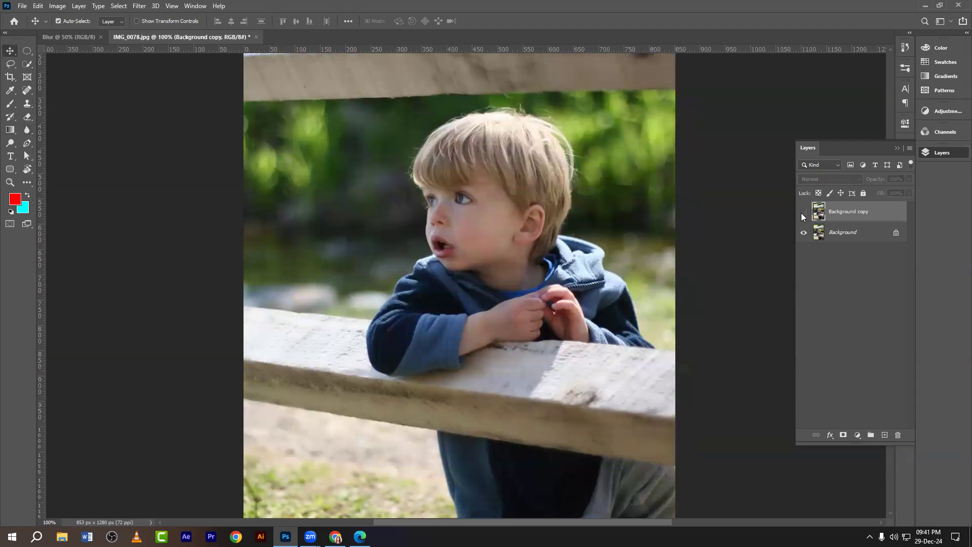
# Step: Replace the Background copy layer with a new empty layer and activate the Blur tool
pyautogui.click(842, 241)
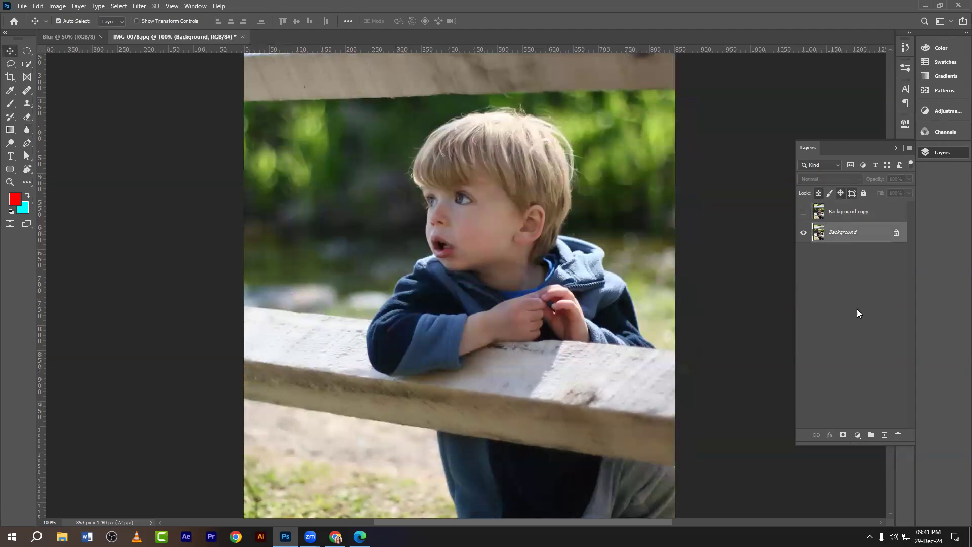
pyautogui.click(837, 215)
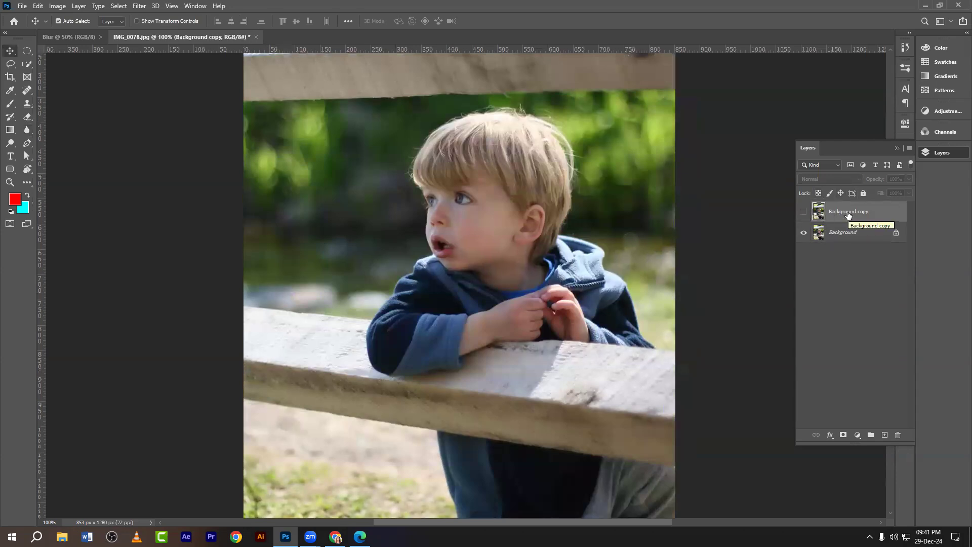
pyautogui.press('Delete')
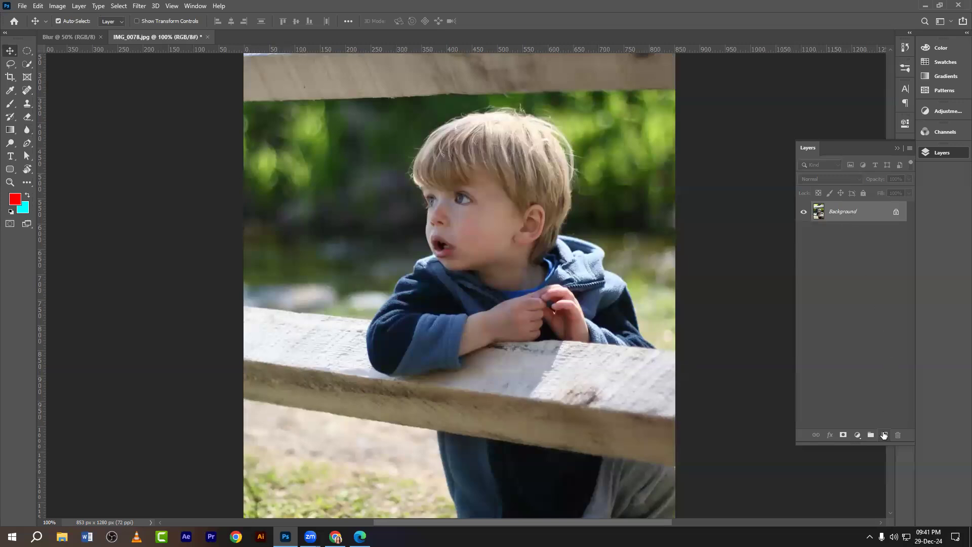
pyautogui.click(883, 435)
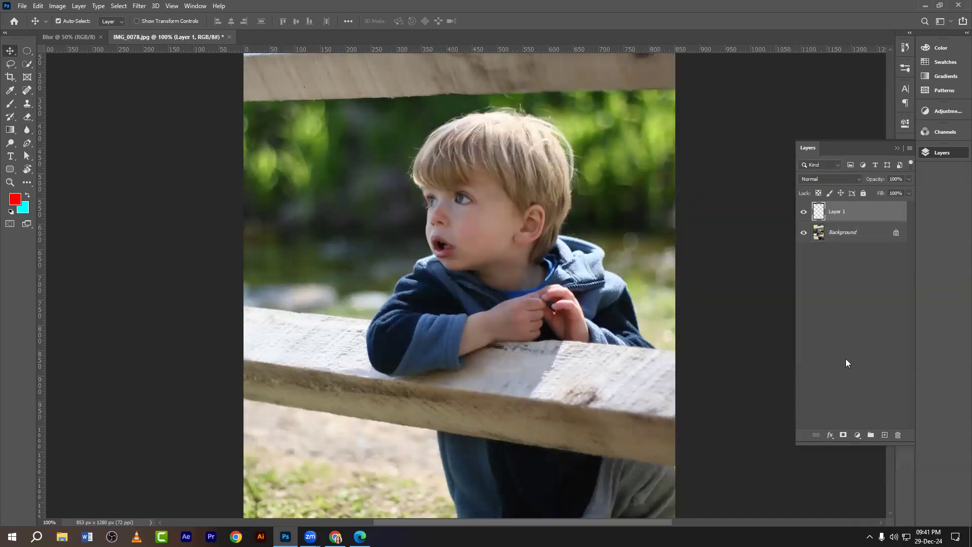
pyautogui.click(24, 130)
pyautogui.click(60, 130)
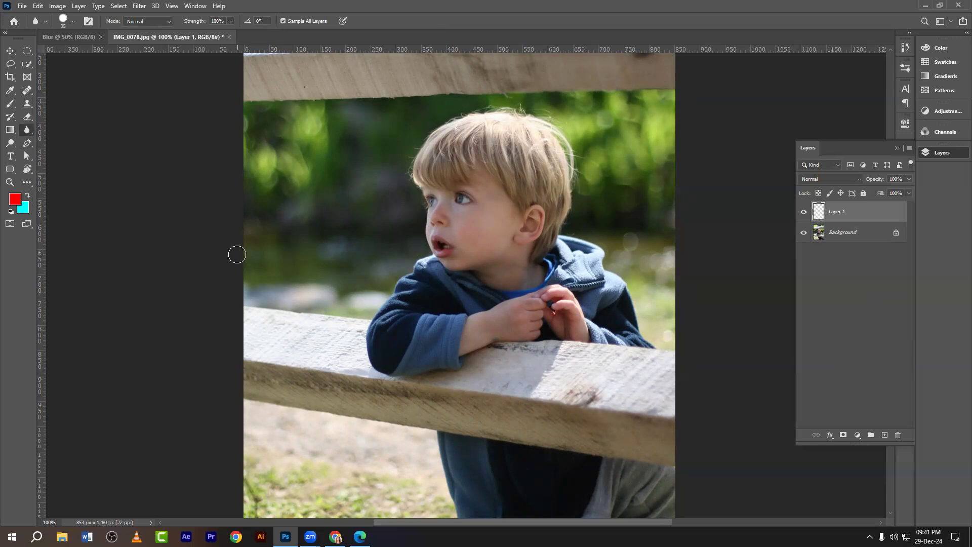
# Step: Outline the Blur tool's options bar with a red rectangle in a screen capture and discard the capture
pyautogui.press('Print')
pyautogui.moveTo(1, 1); pyautogui.dragTo(917, 313)
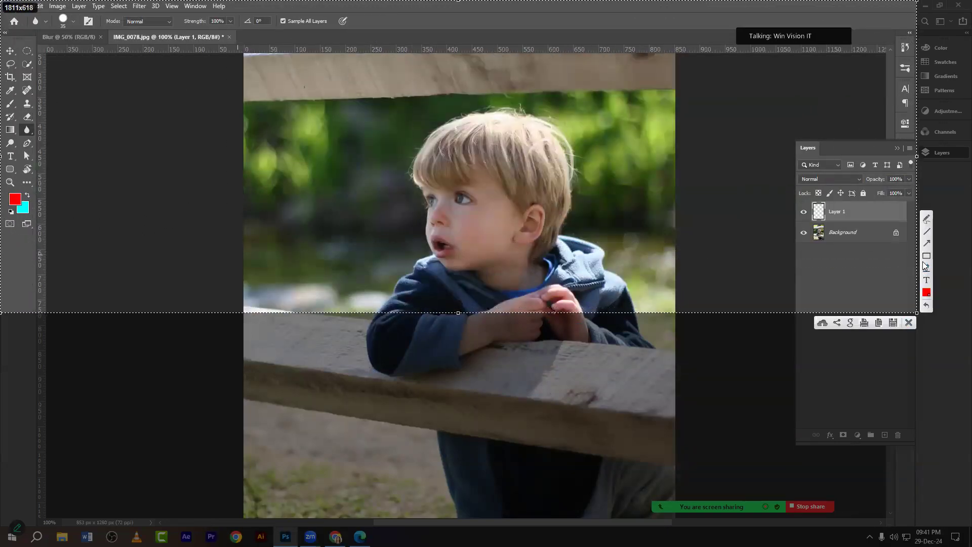
pyautogui.moveTo(8, 13)
pyautogui.mouseDown()
pyautogui.moveTo(47, 31)
pyautogui.moveTo(321, 32)
pyautogui.moveTo(389, 44)
pyautogui.mouseUp()
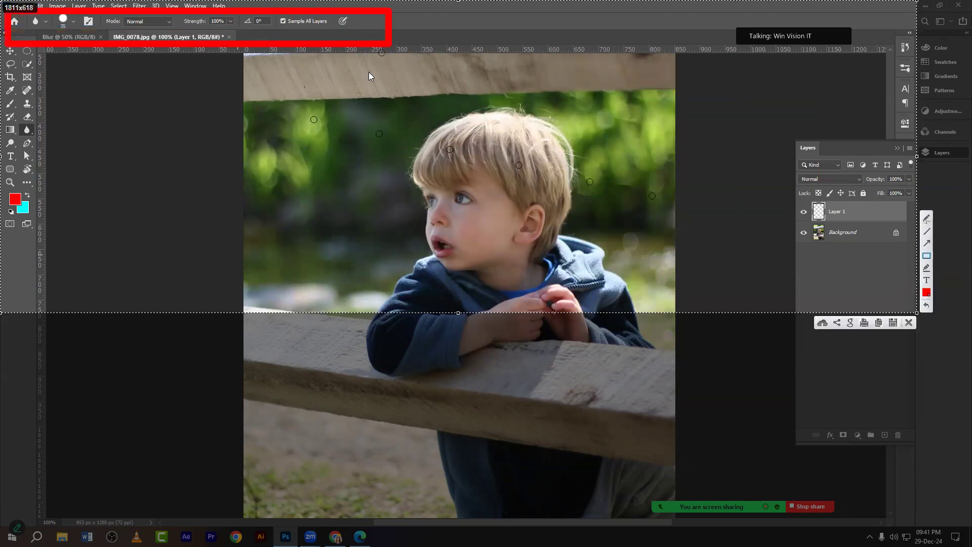
pyautogui.click(909, 323)
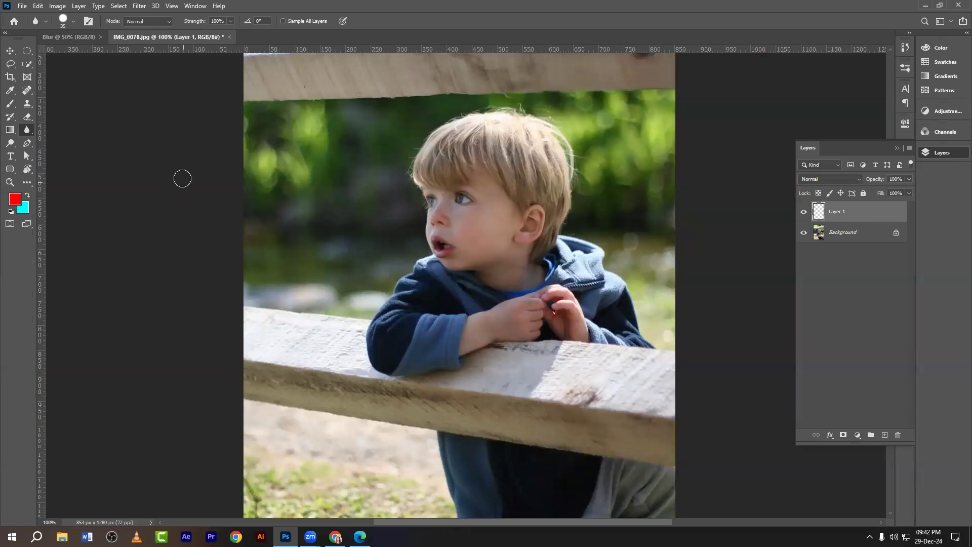
# Step: Outline the Sample All Layers option in another screen capture and discard that capture
pyautogui.press('Print')
pyautogui.moveTo(171, 0); pyautogui.dragTo(364, 63)
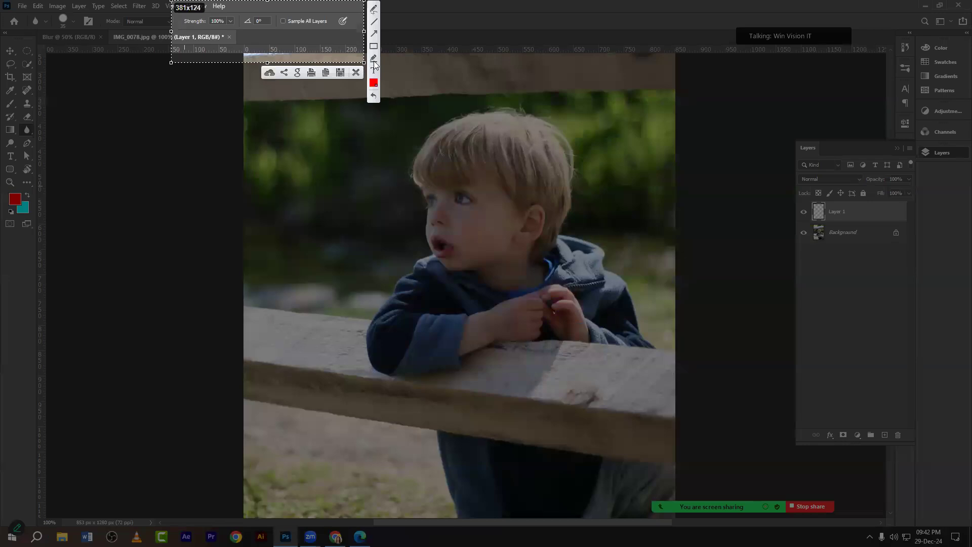
pyautogui.moveTo(271, 10); pyautogui.dragTo(337, 38)
pyautogui.click(356, 73)
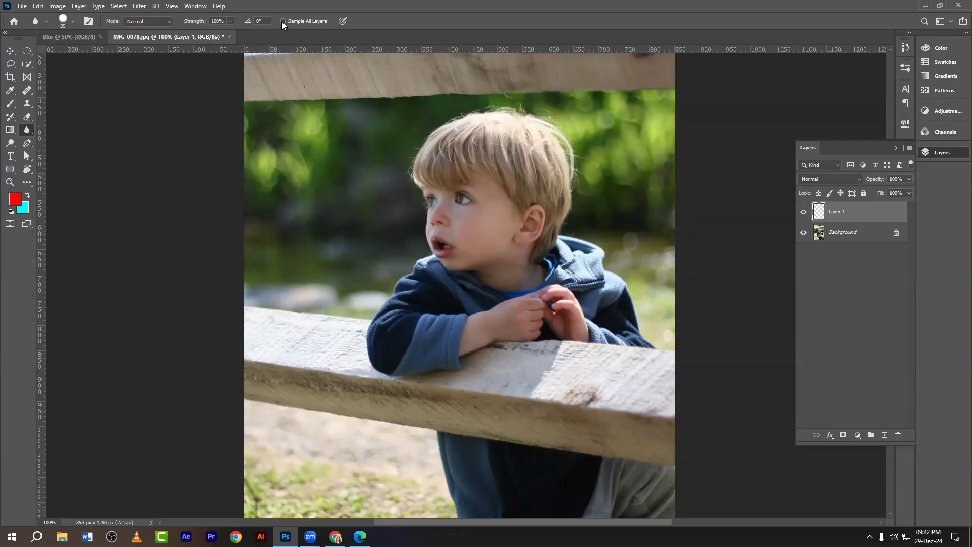
# Step: Enable Sample All Layers for the Blur tool and enlarge its brush to 250 pixels
pyautogui.click(282, 21)
pyautogui.press(']')
pyautogui.press(']')
pyautogui.press(']')
pyautogui.press(']')
pyautogui.press(']')
pyautogui.press(']')
pyautogui.press(']')
pyautogui.press(']')
pyautogui.press(']')
pyautogui.press(']')
pyautogui.press(']')
pyautogui.press(']')
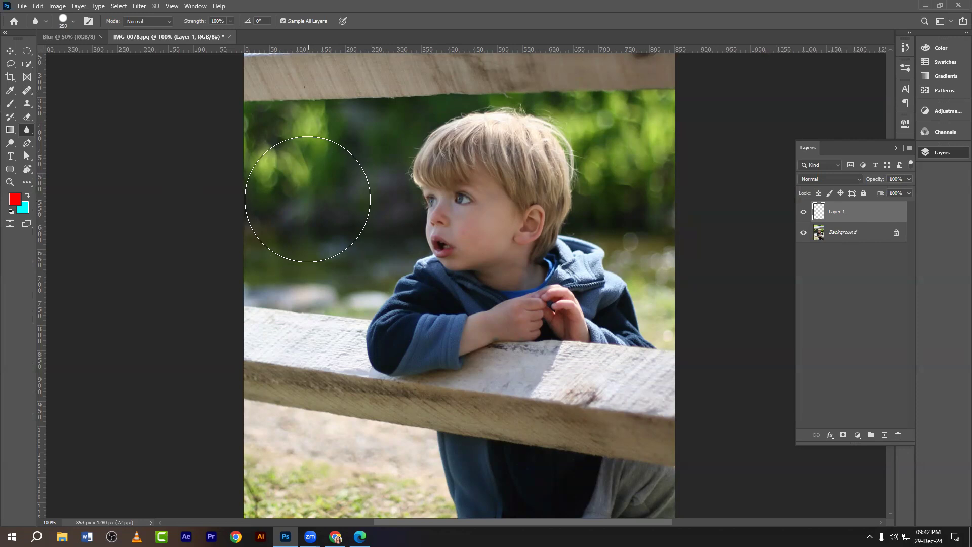
# Step: Blur the child's face, hair and jacket on the empty layer, undoing the first stroke before painting again
pyautogui.moveTo(299, 191)
pyautogui.mouseDown()
pyautogui.moveTo(590, 191)
pyautogui.moveTo(582, 152)
pyautogui.moveTo(343, 159)
pyautogui.mouseUp()
pyautogui.scroll(4, 395, 202)
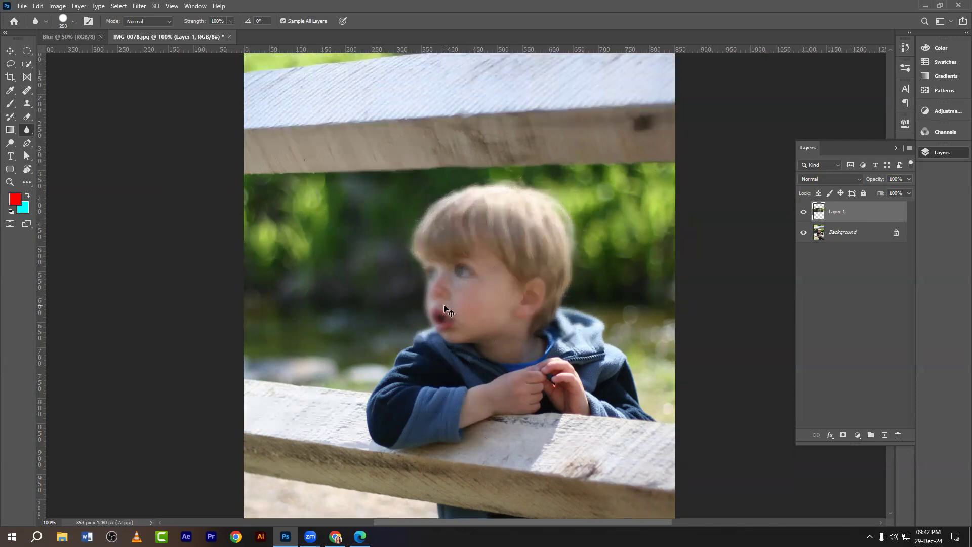
pyautogui.hotkey('ctrl', 'z')
pyautogui.moveTo(440, 300)
pyautogui.mouseDown()
pyautogui.moveTo(329, 253)
pyautogui.moveTo(412, 213)
pyautogui.moveTo(451, 369)
pyautogui.moveTo(379, 421)
pyautogui.mouseUp()
pyautogui.scroll(-4, 522, 366)
pyautogui.scroll(-2, 522, 366)
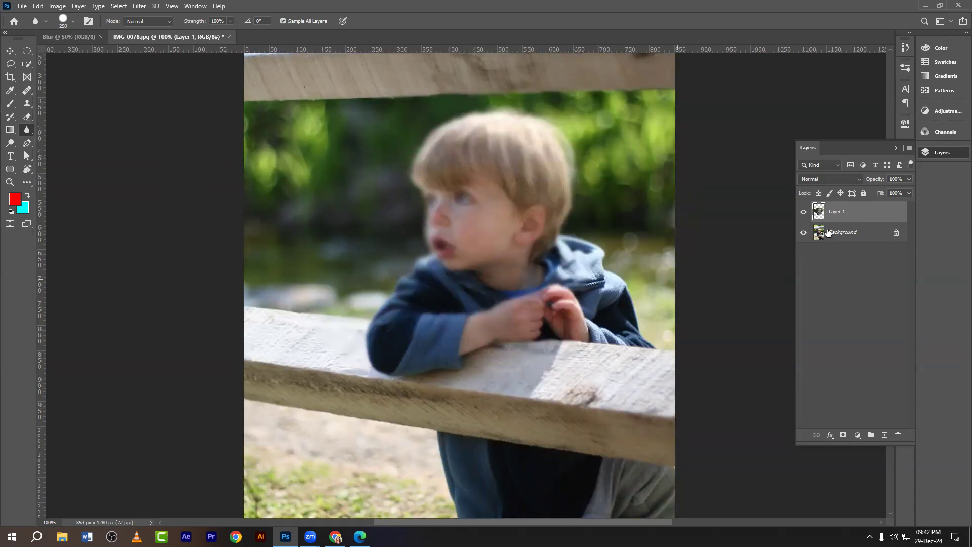
# Step: Compare the blurred child with the untouched photo by repeatedly hiding and showing Layer 1
pyautogui.click(804, 213)
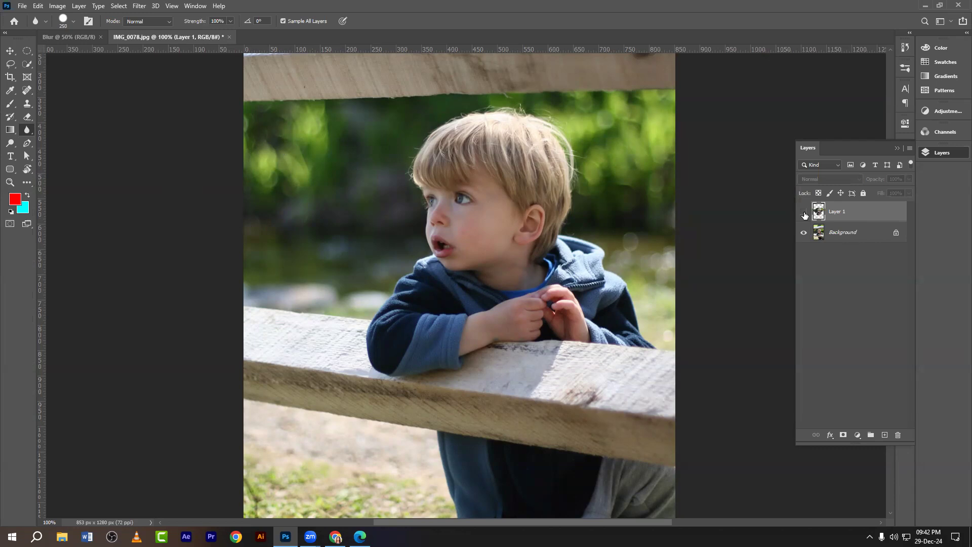
pyautogui.click(804, 212)
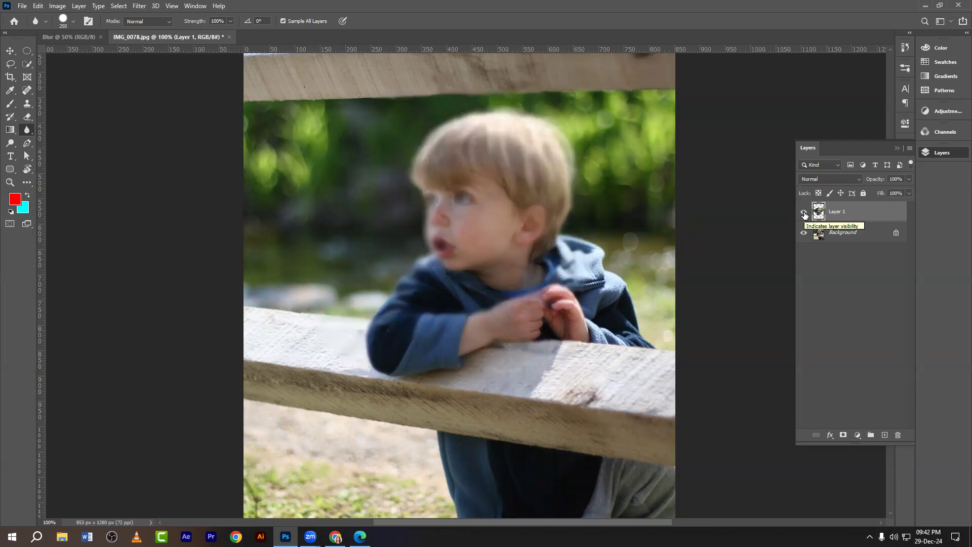
pyautogui.click(804, 213)
pyautogui.click(804, 212)
pyautogui.click(804, 213)
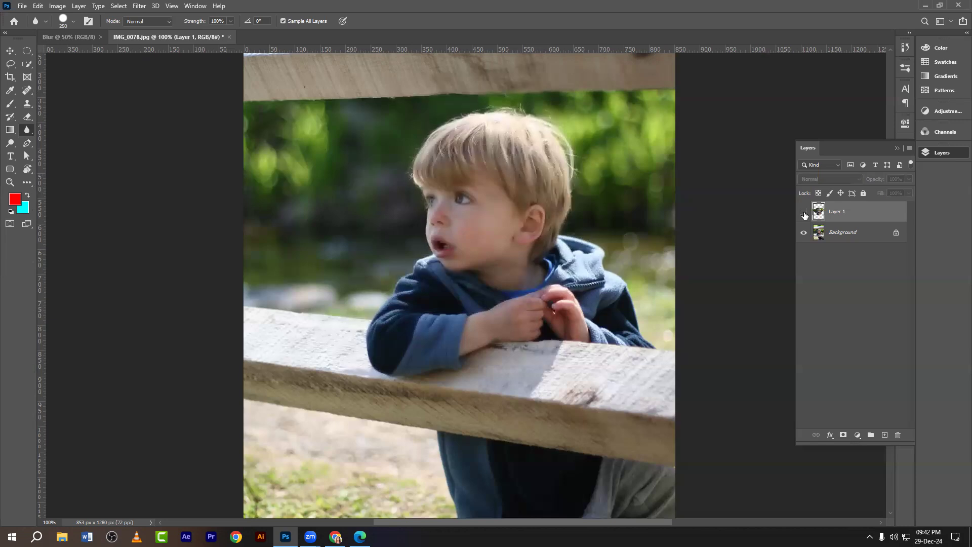
# Step: Undo the blur strokes together with their layer and add a fresh empty layer above the Background
pyautogui.hotkey('ctrl', 'z')
pyautogui.hotkey('ctrl', 'z')
pyautogui.hotkey('ctrl', 'z')
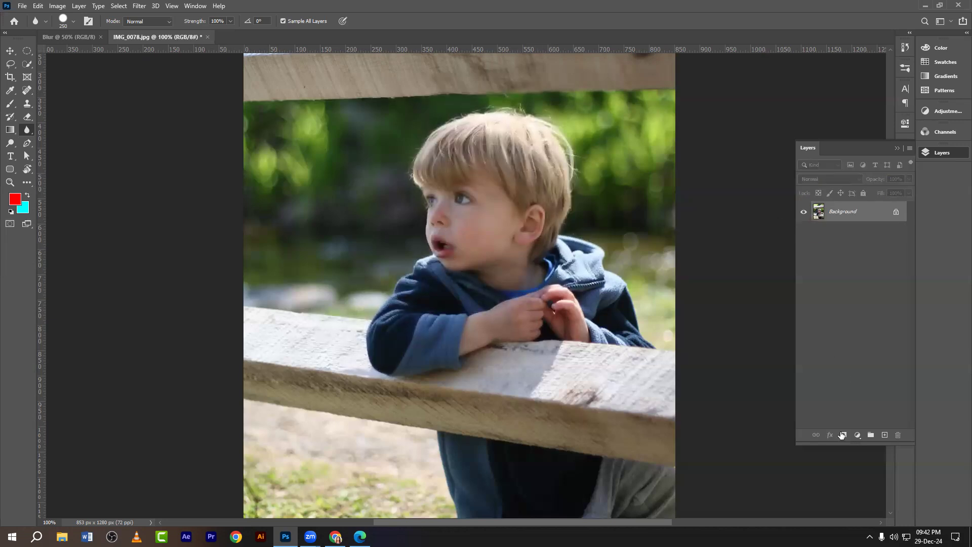
pyautogui.click(884, 435)
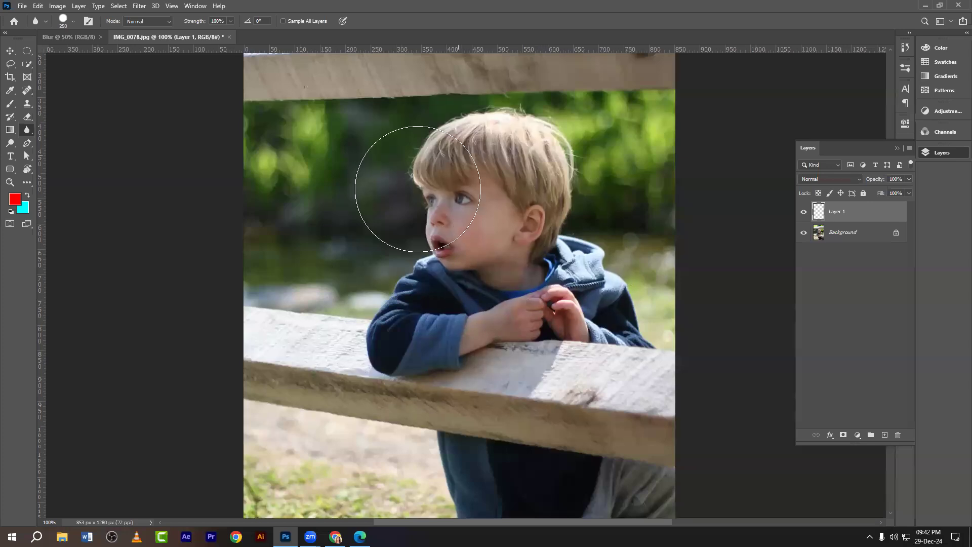
# Step: Keep the empty Layer 1 as the active layer and enable Sample All Layers for the Blur tool
pyautogui.scroll(1, 458, 273)
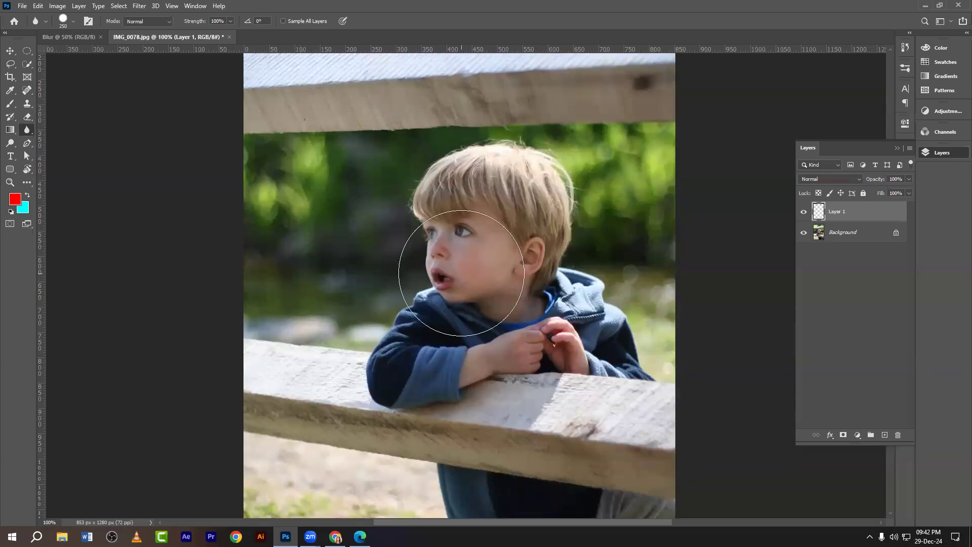
pyautogui.click(838, 233)
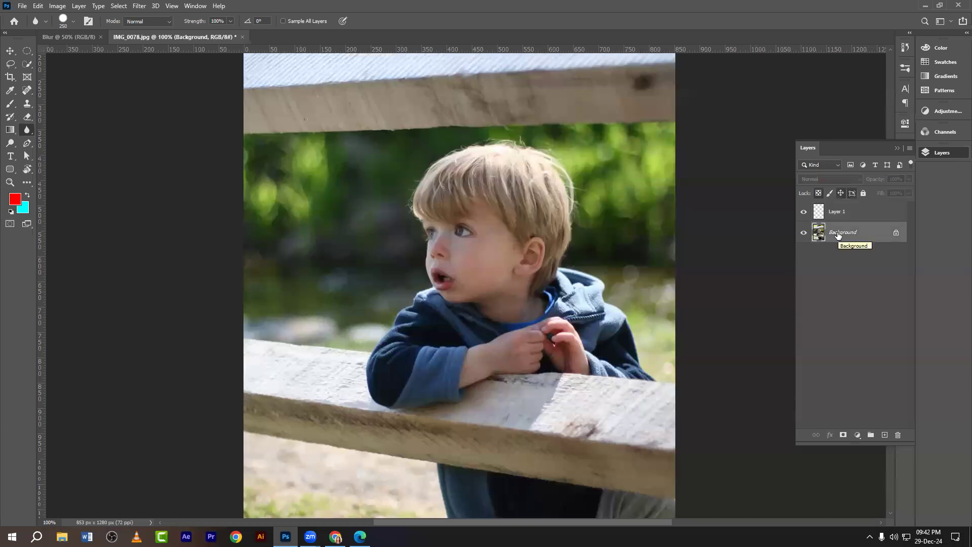
pyautogui.click(846, 217)
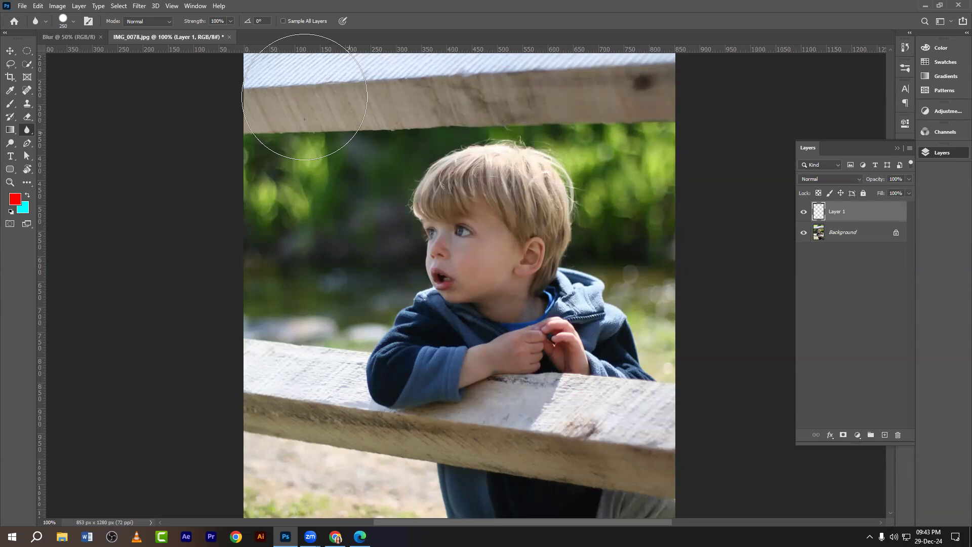
pyautogui.click(284, 21)
pyautogui.scroll(4, 380, 192)
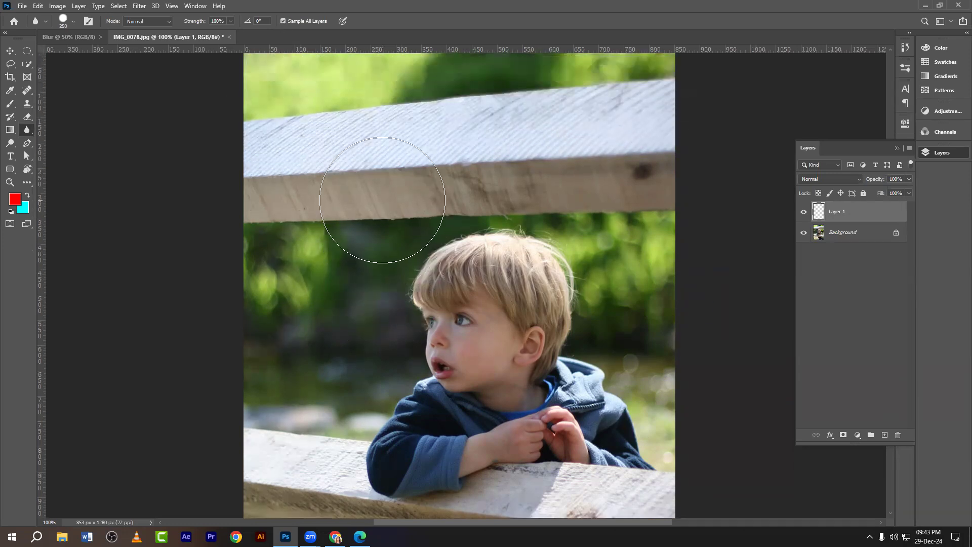
pyautogui.press('Print')
pyautogui.moveTo(62, 0); pyautogui.dragTo(245, 47)
pyautogui.click(236, 56)
pyautogui.click(229, 22)
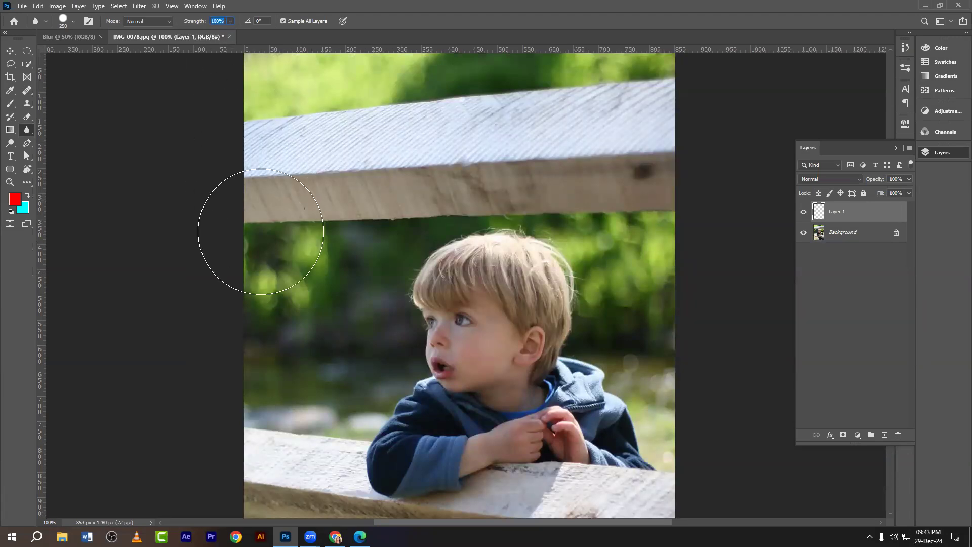
pyautogui.click(8, 49)
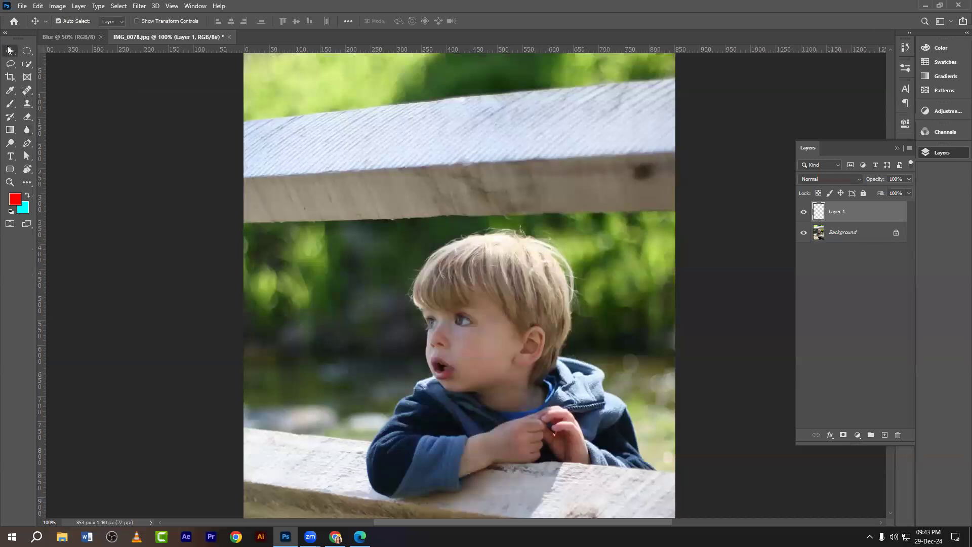
pyautogui.hotkey('ctrl', '-')
pyautogui.hotkey('ctrl', '+')
pyautogui.moveTo(481, 175); pyautogui.dragTo(442, 233)
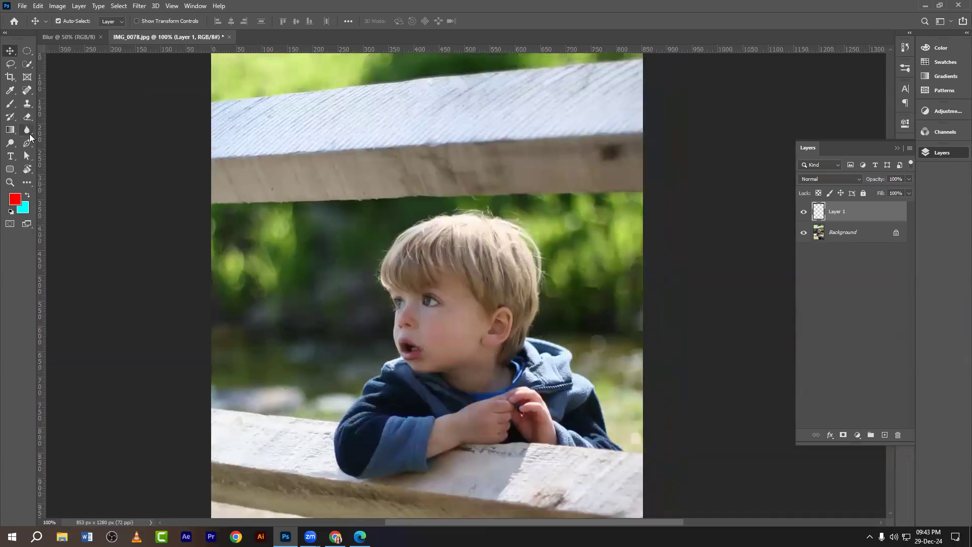
pyautogui.click(28, 134)
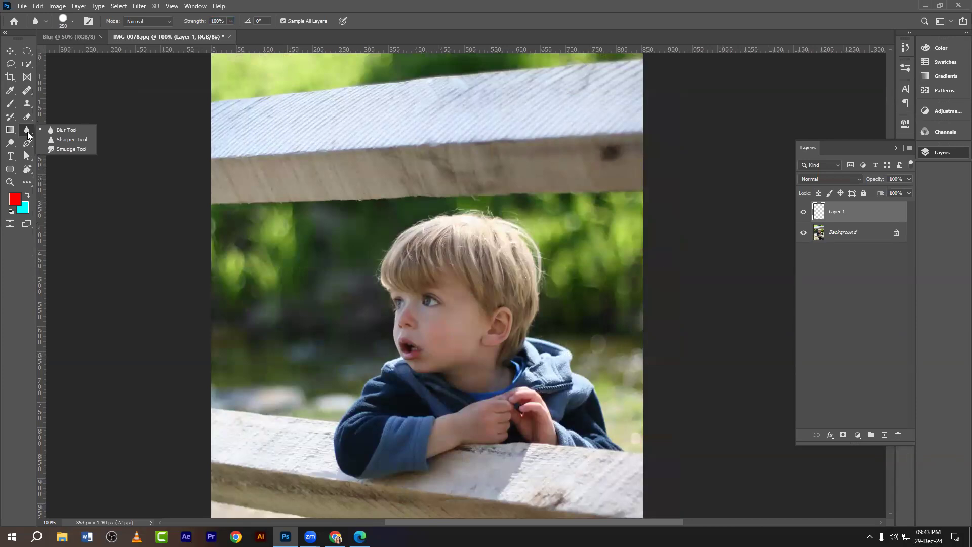
pyautogui.scroll(3, 276, 254)
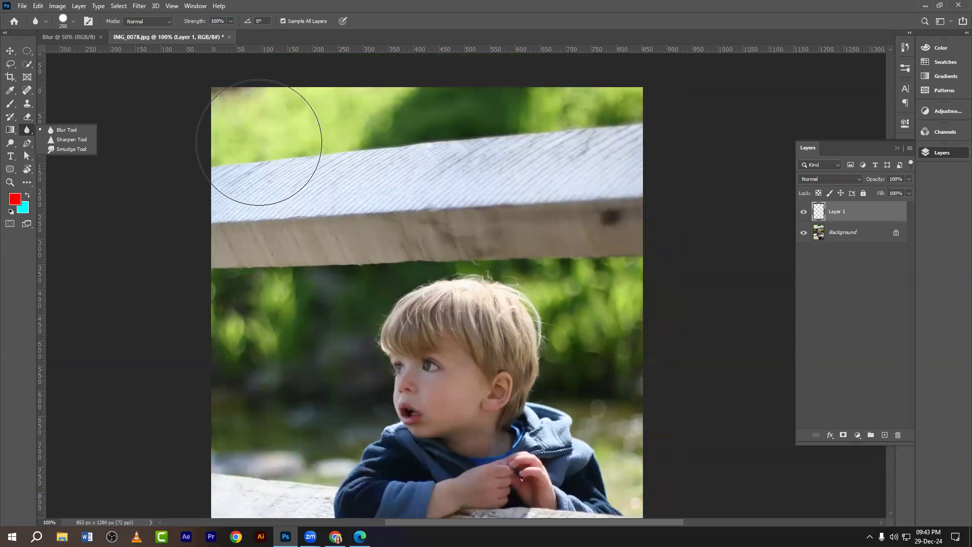
pyautogui.scroll(-3, 488, 152)
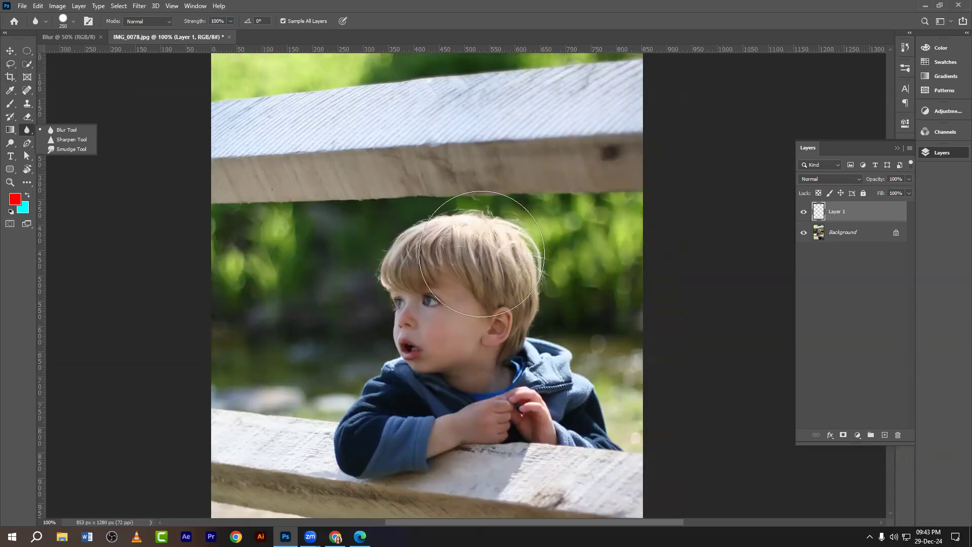
pyautogui.click(10, 51)
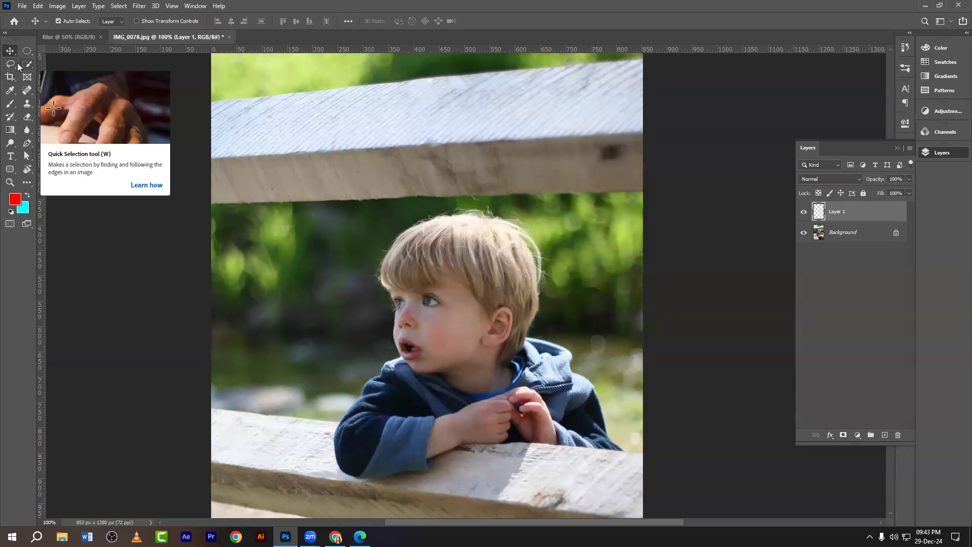
# Step: Outline the grassy ground below the lower fence rail, beside the child's jacket, with the Polygonal Lasso tool
pyautogui.click(10, 64)
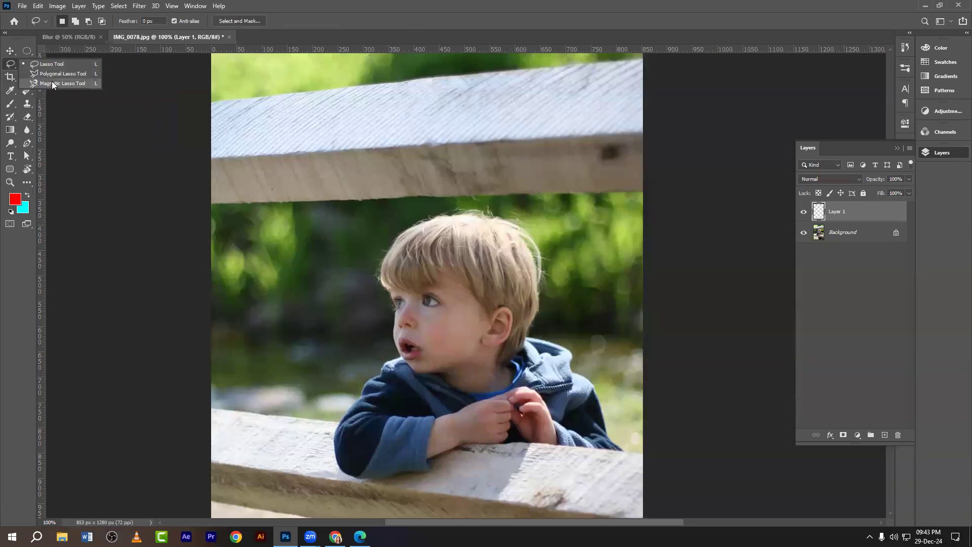
pyautogui.click(77, 74)
pyautogui.scroll(-3, 238, 211)
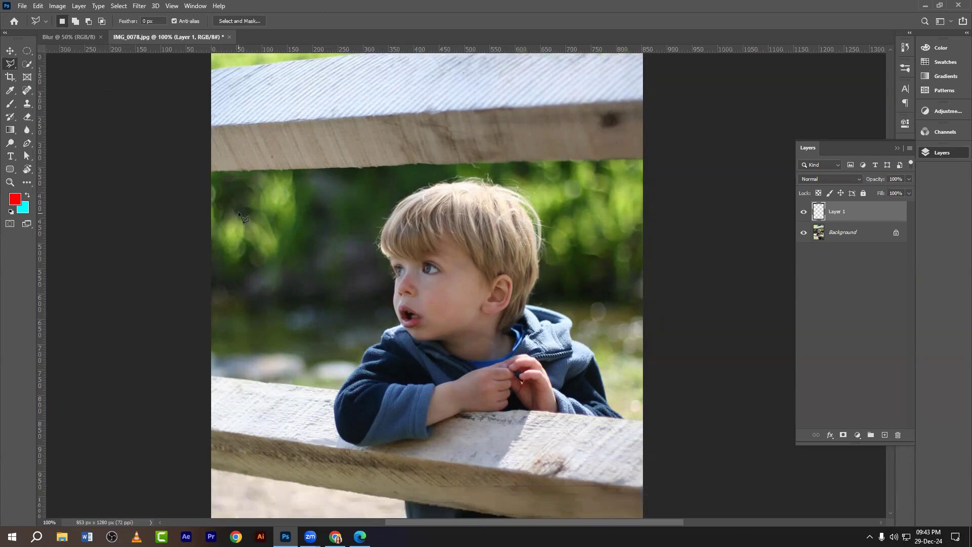
pyautogui.scroll(-2, 237, 210)
pyautogui.scroll(-4, 251, 193)
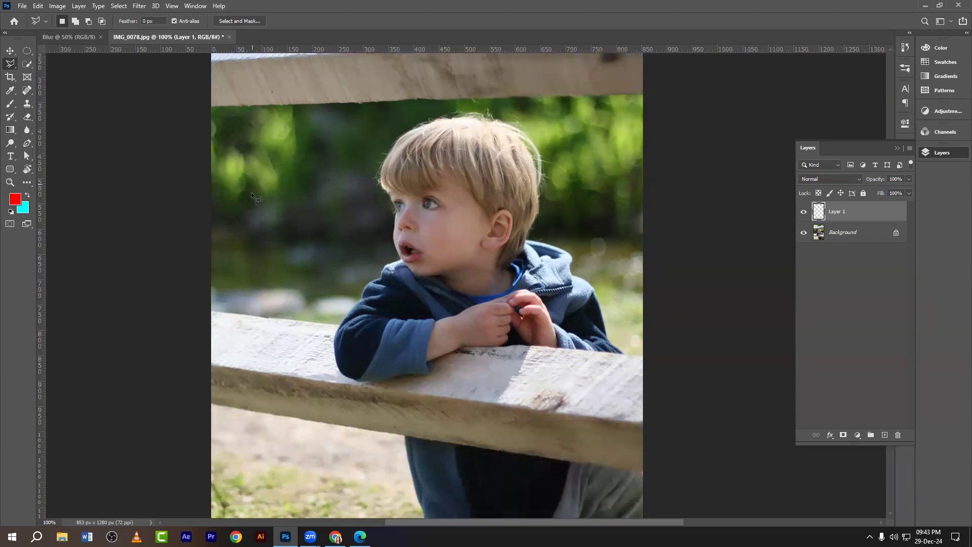
pyautogui.scroll(-6, 246, 221)
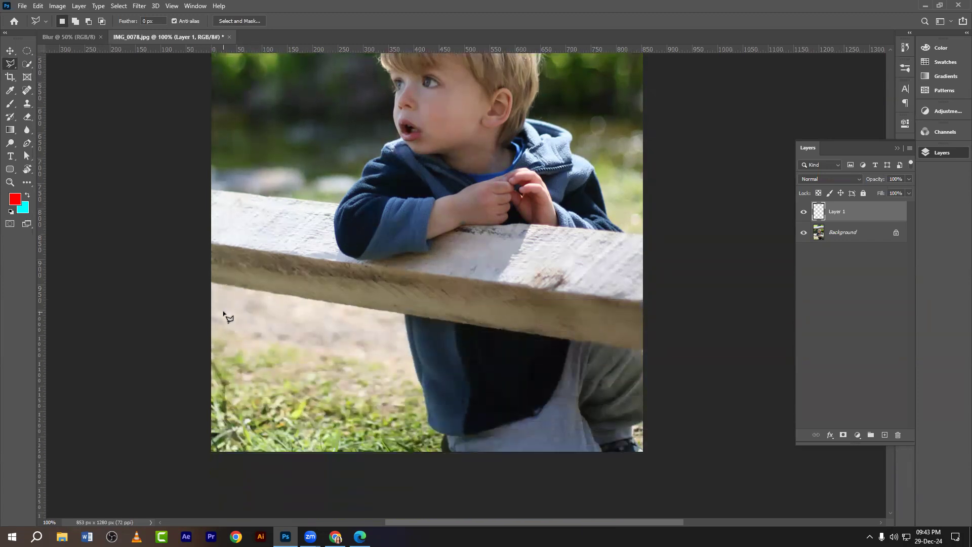
pyautogui.click(209, 281)
pyautogui.click(454, 455)
pyautogui.click(189, 459)
pyautogui.click(175, 263)
pyautogui.click(211, 281)
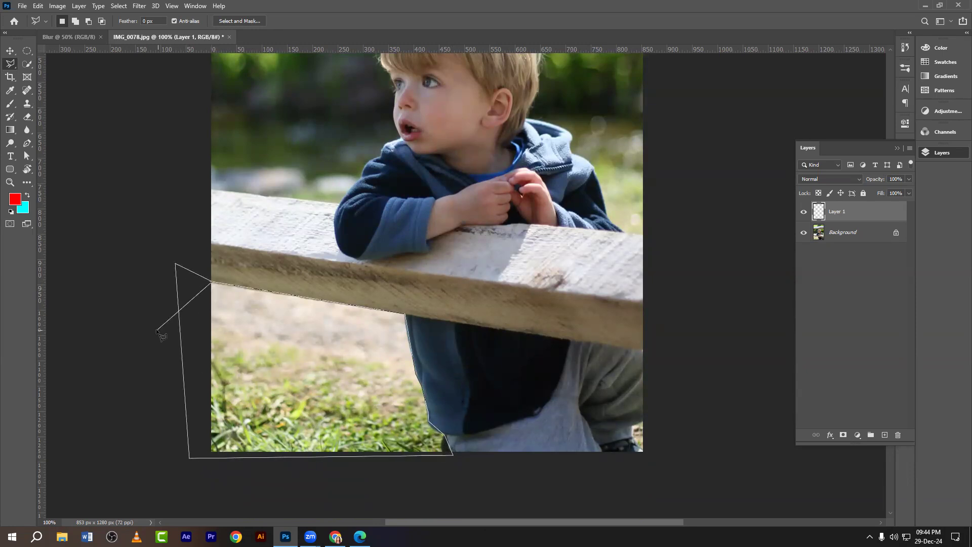
pyautogui.click(211, 282)
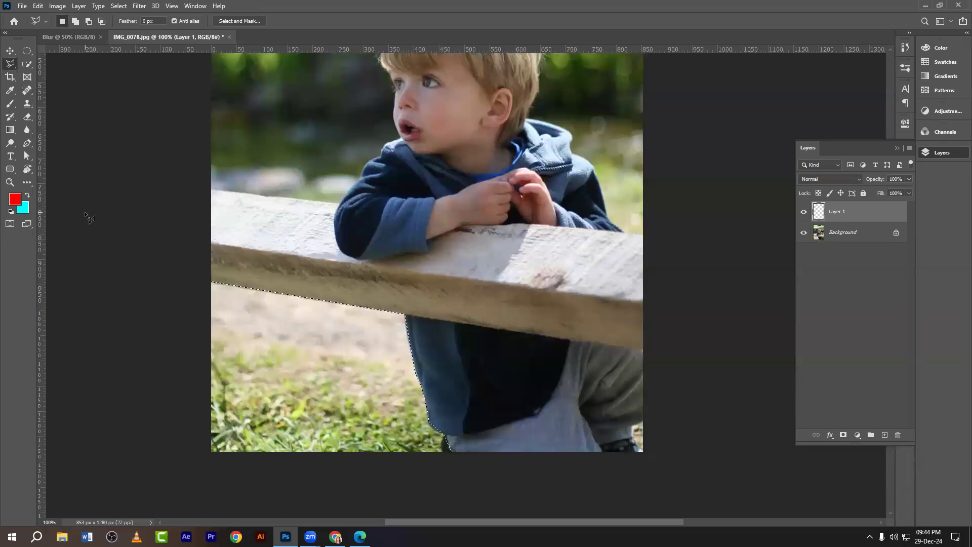
# Step: Blur the selected ground on Layer 1 with the Blur tool and deselect
pyautogui.moveTo(27, 130); pyautogui.dragTo(56, 130)
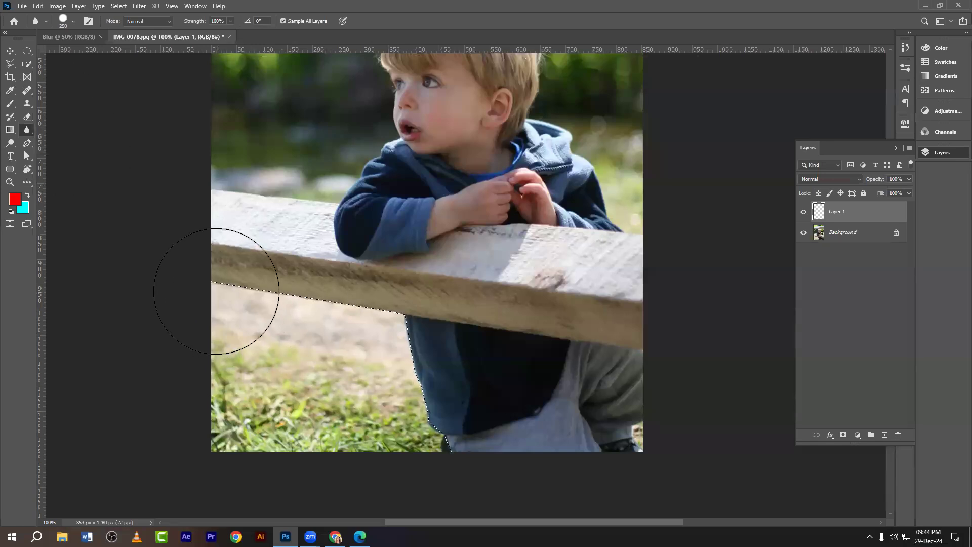
pyautogui.moveTo(216, 291)
pyautogui.mouseDown()
pyautogui.moveTo(217, 379)
pyautogui.moveTo(253, 332)
pyautogui.moveTo(261, 243)
pyautogui.moveTo(328, 278)
pyautogui.moveTo(370, 265)
pyautogui.moveTo(345, 291)
pyautogui.moveTo(220, 307)
pyautogui.moveTo(411, 440)
pyautogui.moveTo(354, 254)
pyautogui.moveTo(254, 338)
pyautogui.mouseUp()
pyautogui.hotkey('ctrl', 'd')
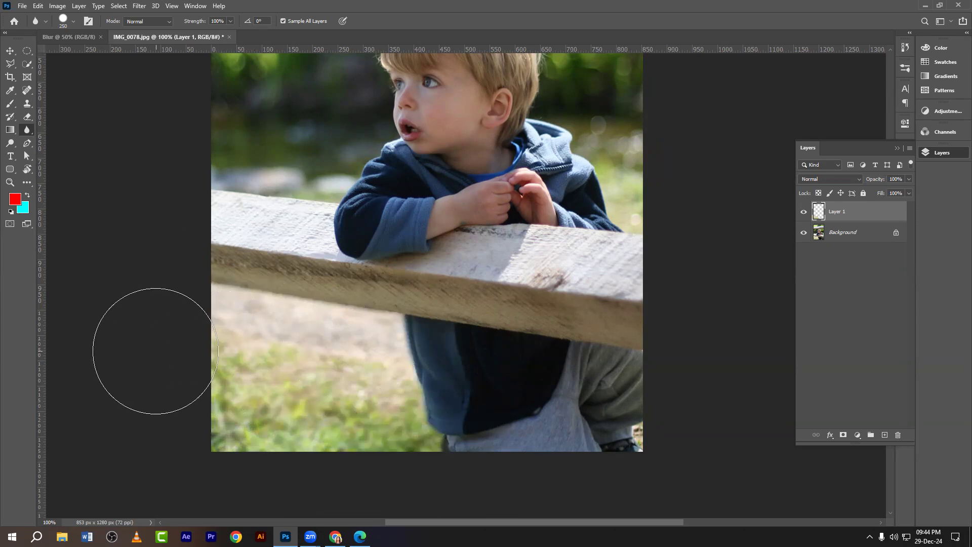
pyautogui.scroll(10, 155, 351)
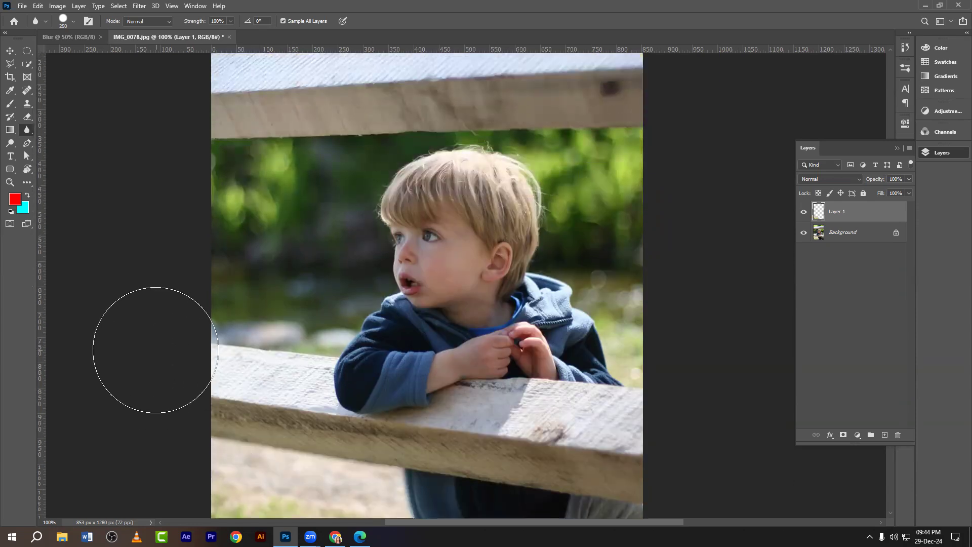
pyautogui.scroll(-7, 149, 349)
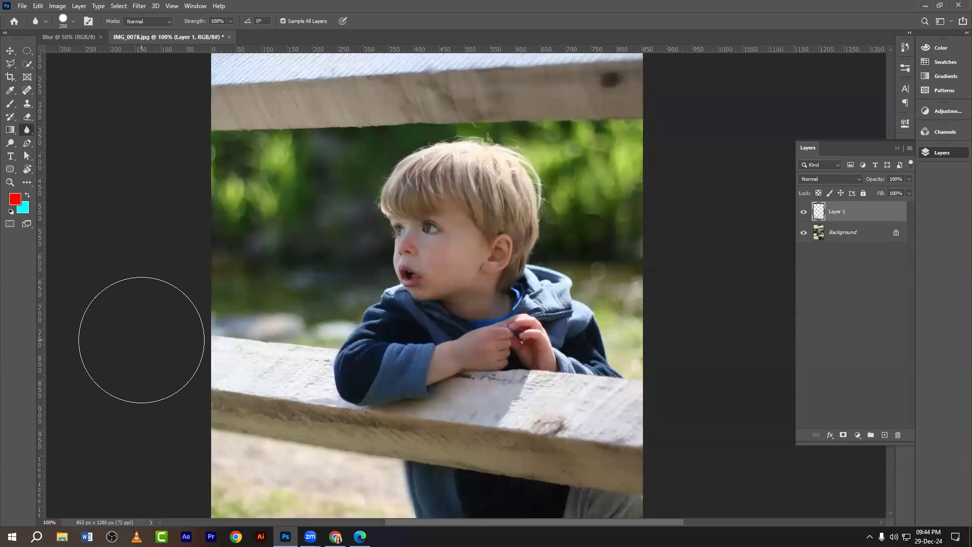
pyautogui.scroll(3, 147, 338)
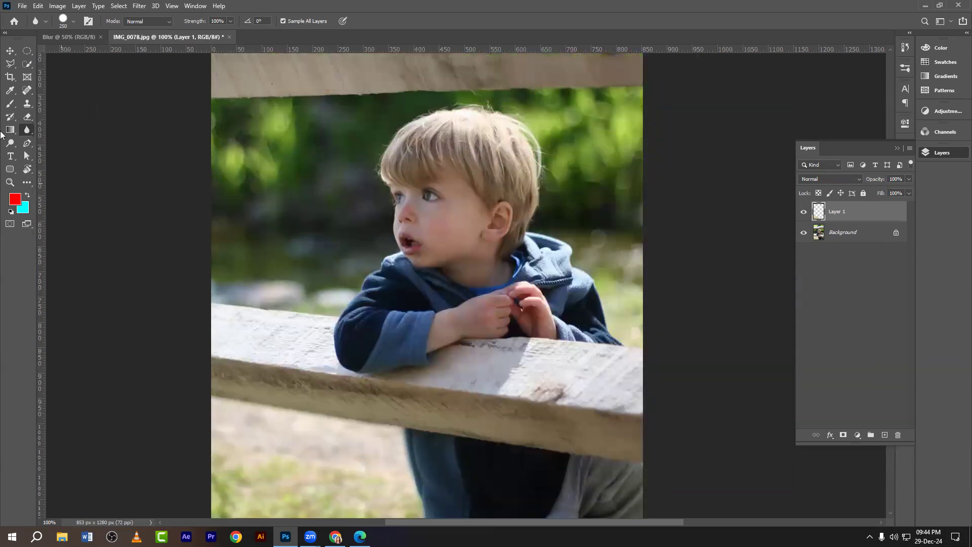
# Step: Outline the lower fence rail beside the child's sleeve and the ground just beneath it with the Polygonal Lasso tool
pyautogui.click(15, 63)
pyautogui.rightClick(14, 62)
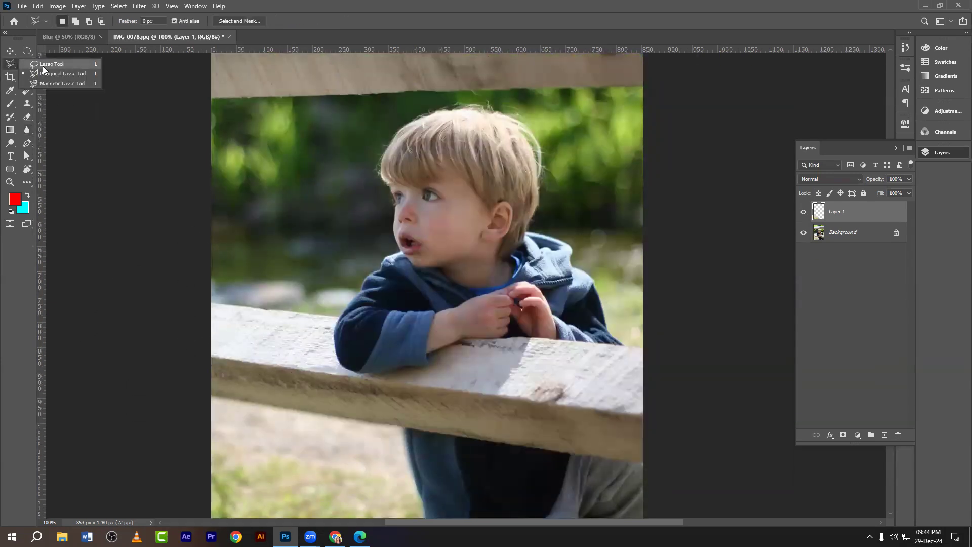
pyautogui.click(42, 74)
pyautogui.scroll(-2, 180, 277)
pyautogui.click(206, 268)
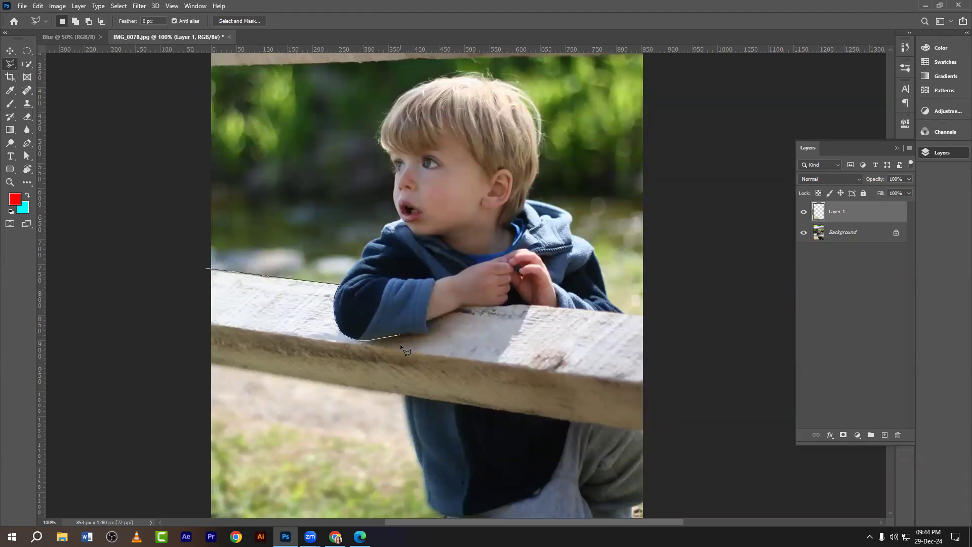
pyautogui.click(394, 409)
pyautogui.click(166, 413)
pyautogui.click(185, 223)
pyautogui.click(207, 270)
# Step: Blur the fence rail inside the selection with the Blur tool and remove the selection
pyautogui.moveTo(26, 130); pyautogui.dragTo(60, 129)
pyautogui.moveTo(193, 301)
pyautogui.mouseDown()
pyautogui.moveTo(196, 406)
pyautogui.moveTo(218, 203)
pyautogui.moveTo(288, 184)
pyautogui.moveTo(339, 367)
pyautogui.moveTo(374, 446)
pyautogui.moveTo(304, 363)
pyautogui.mouseUp()
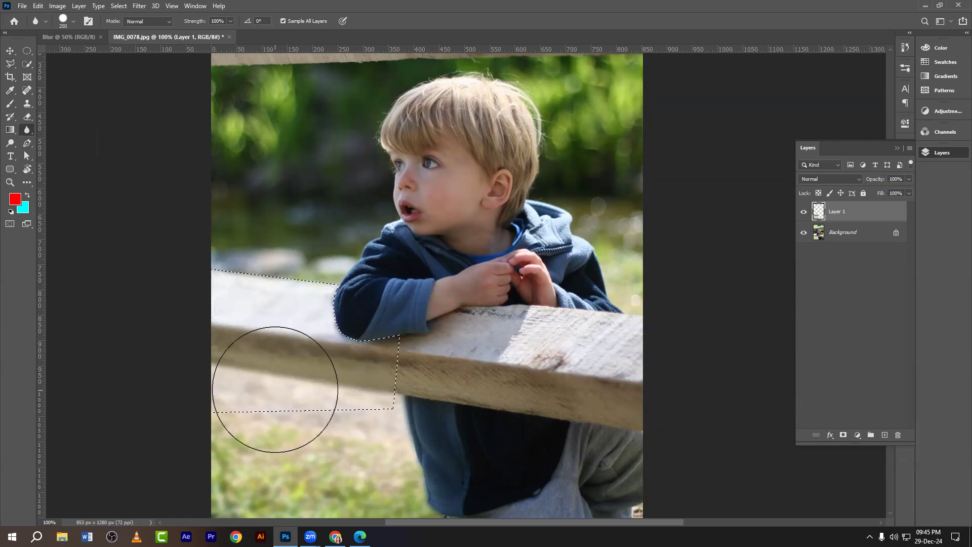
pyautogui.hotkey('ctrl', 'd')
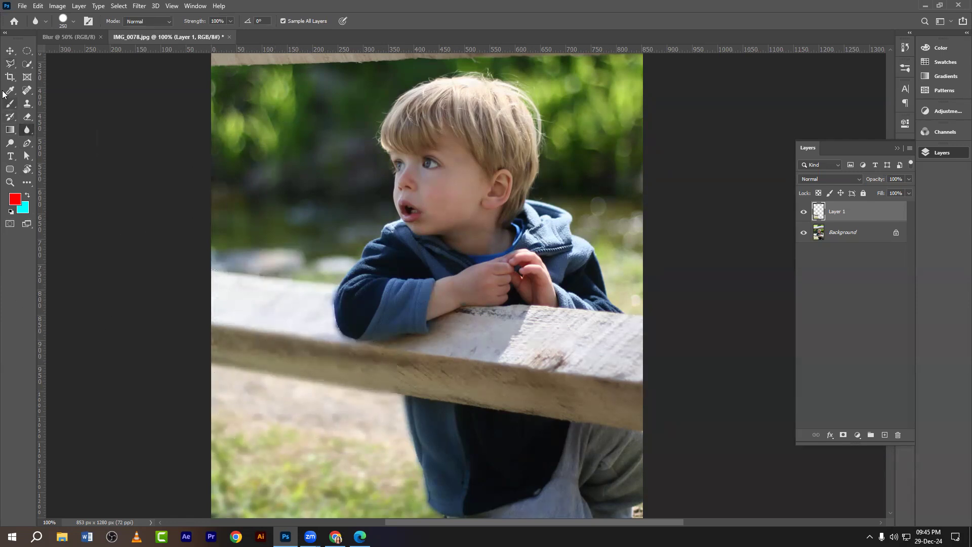
pyautogui.click(7, 54)
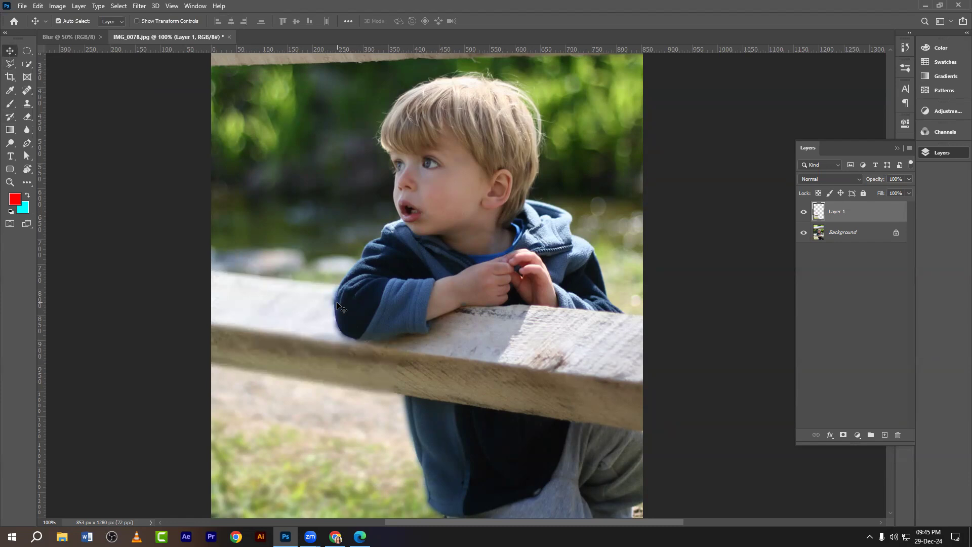
pyautogui.scroll(3, 335, 294)
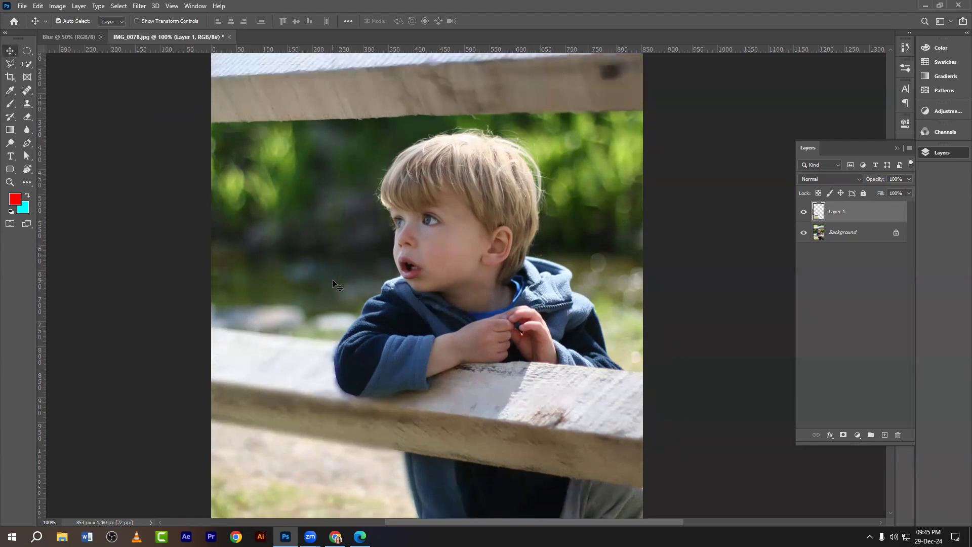
pyautogui.scroll(-3, 332, 279)
# Step: Hide Layer 1 and duplicate the Background layer
pyautogui.click(804, 212)
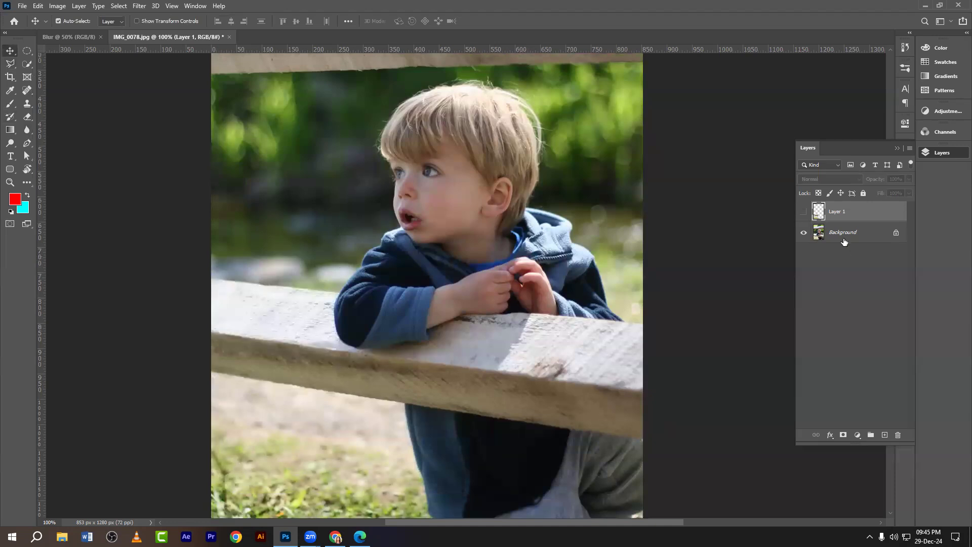
pyautogui.click(844, 234)
pyautogui.hotkey('ctrl', 'j')
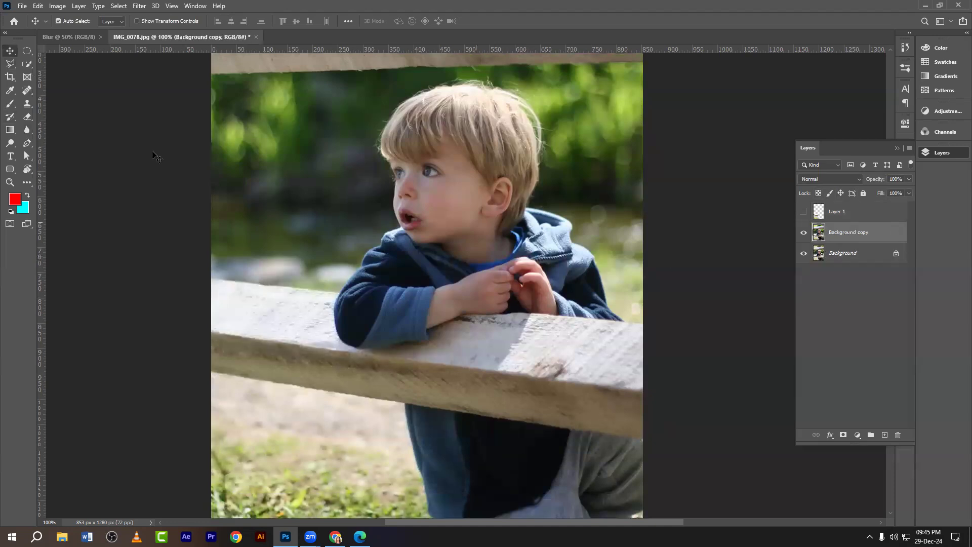
# Step: Select the child on the Background copy using Select Subject, replacing the rough Quick Selection stroke
pyautogui.moveTo(29, 62)
pyautogui.mouseDown()
pyautogui.moveTo(54, 63)
pyautogui.moveTo(59, 75)
pyautogui.mouseUp()
pyautogui.click(60, 76)
pyautogui.scroll(1, 479, 203)
pyautogui.moveTo(476, 155); pyautogui.dragTo(481, 388)
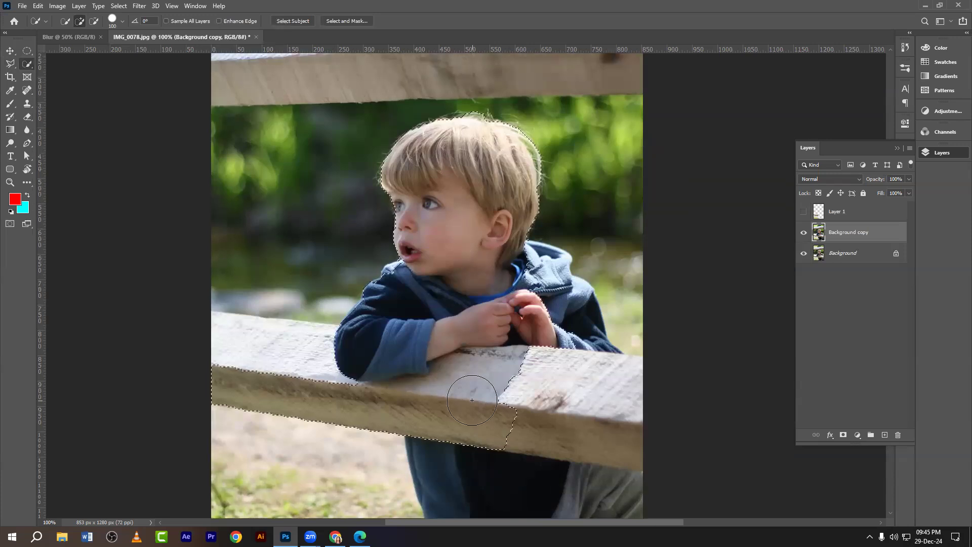
pyautogui.click(292, 21)
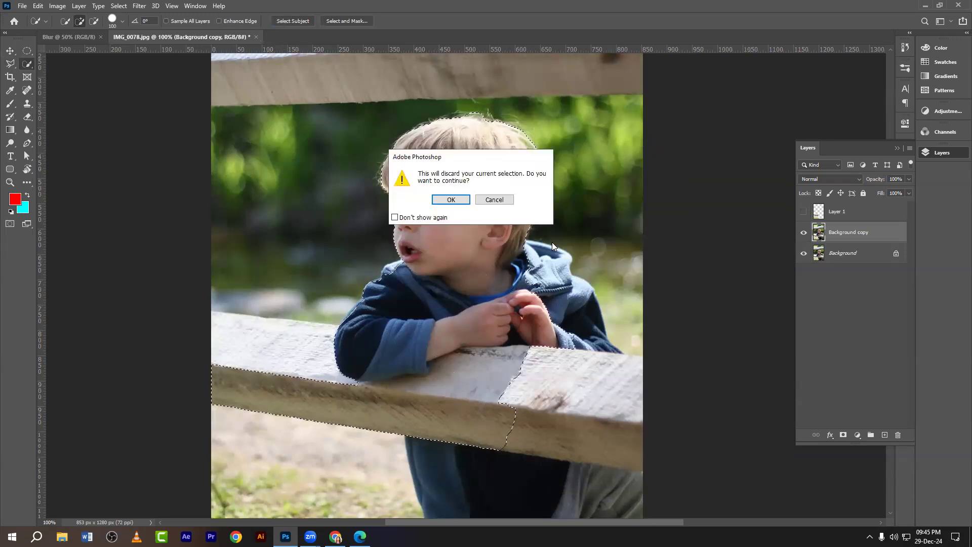
pyautogui.click(451, 197)
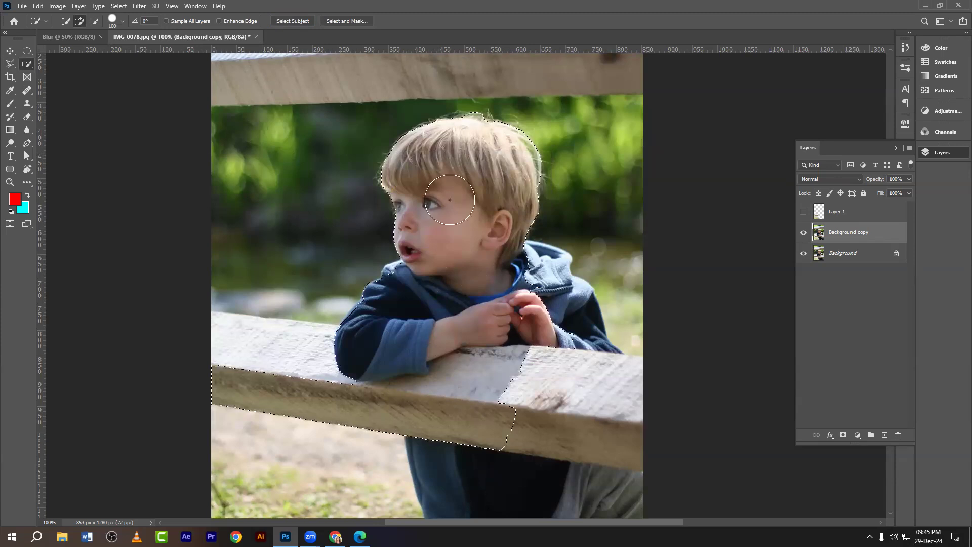
pyautogui.hotkey('ctrl', '-')
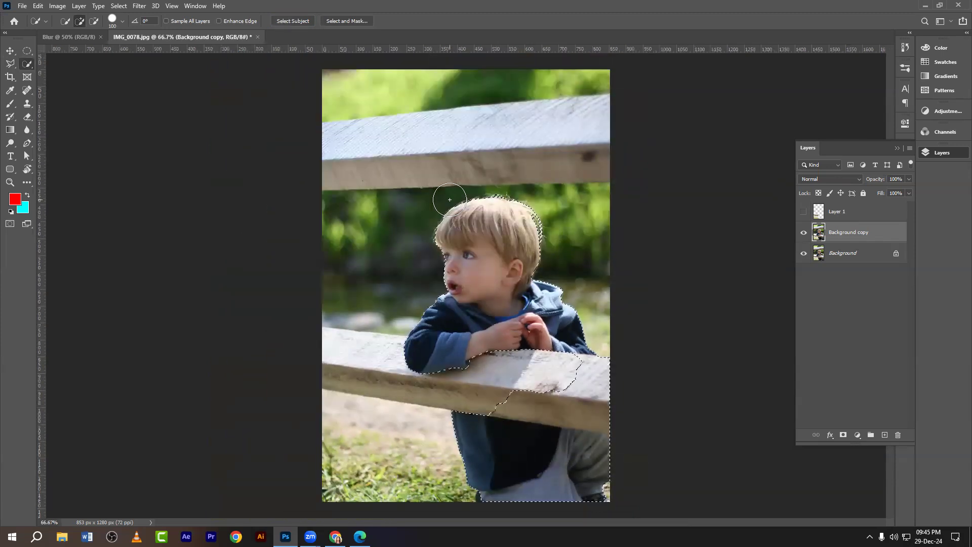
# Step: Enlarge the Quick Selection brush to 200 and subtract the fence rail and the child's lower body from the selection
pyautogui.press(']')
pyautogui.press(']')
pyautogui.press(']')
pyautogui.press(']')
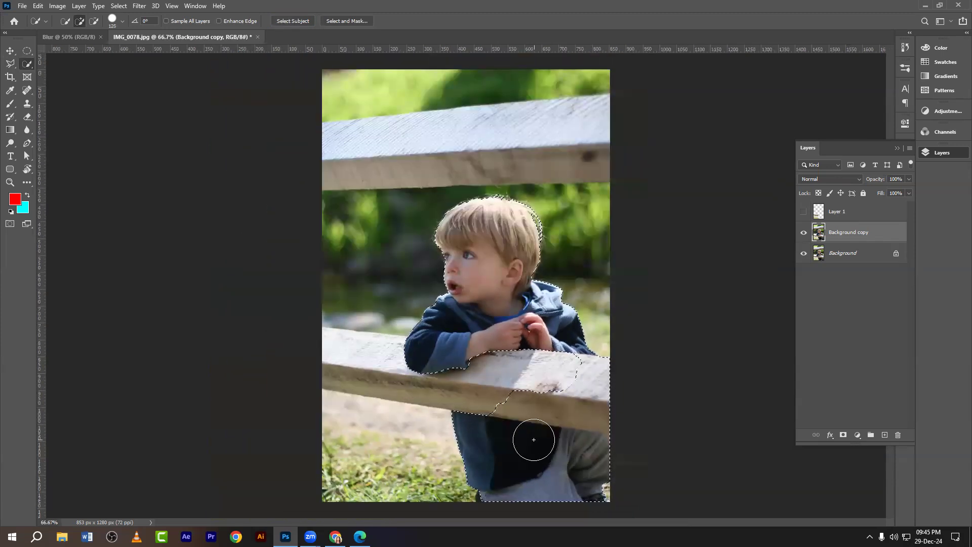
pyautogui.keyDown('alt'); pyautogui.click(535, 464); pyautogui.keyUp('alt')
pyautogui.moveTo(535, 465)
pyautogui.mouseDown()
pyautogui.moveTo(509, 438)
pyautogui.moveTo(528, 424)
pyautogui.moveTo(564, 428)
pyautogui.moveTo(583, 391)
pyautogui.mouseUp()
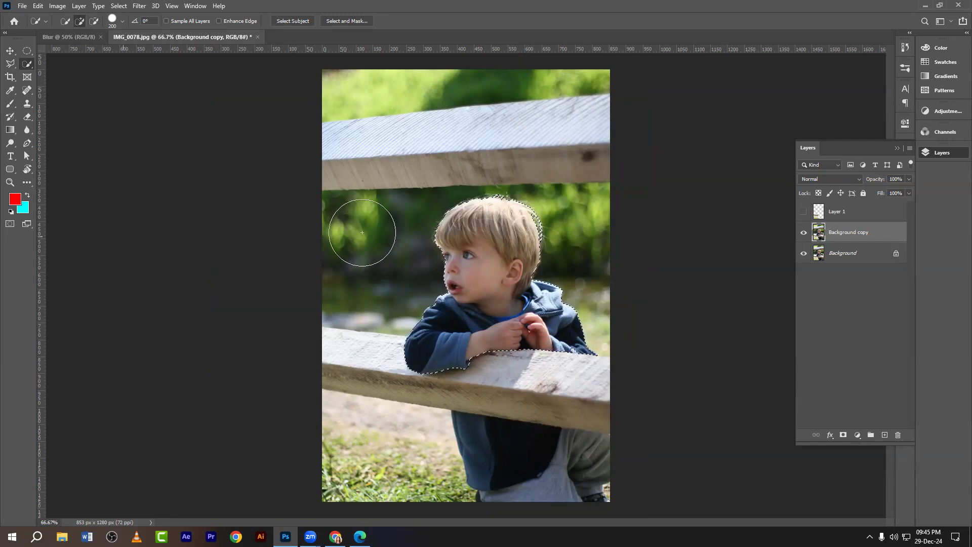
# Step: Invert the selection to cover everything except the child's upper body
pyautogui.click(9, 53)
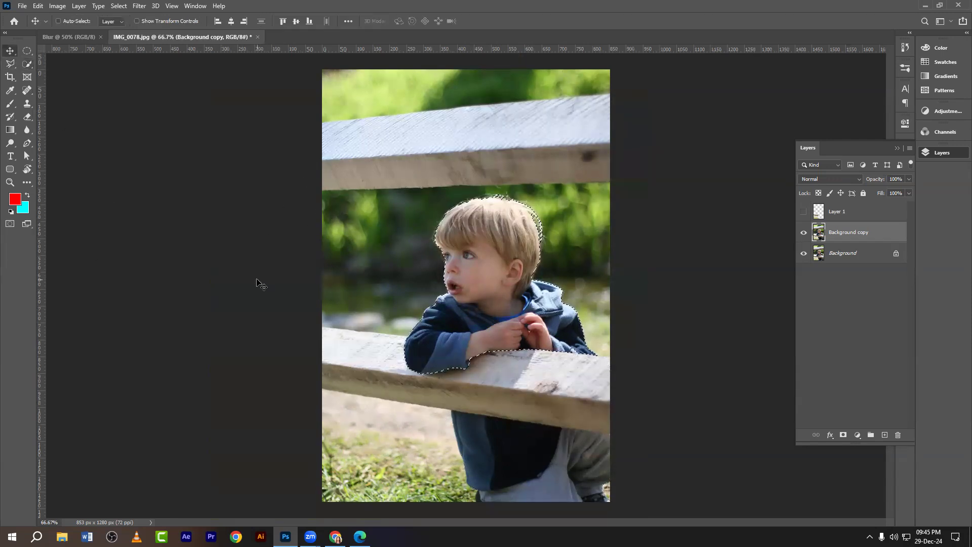
pyautogui.hotkey('ctrl', 'shift', 'i')
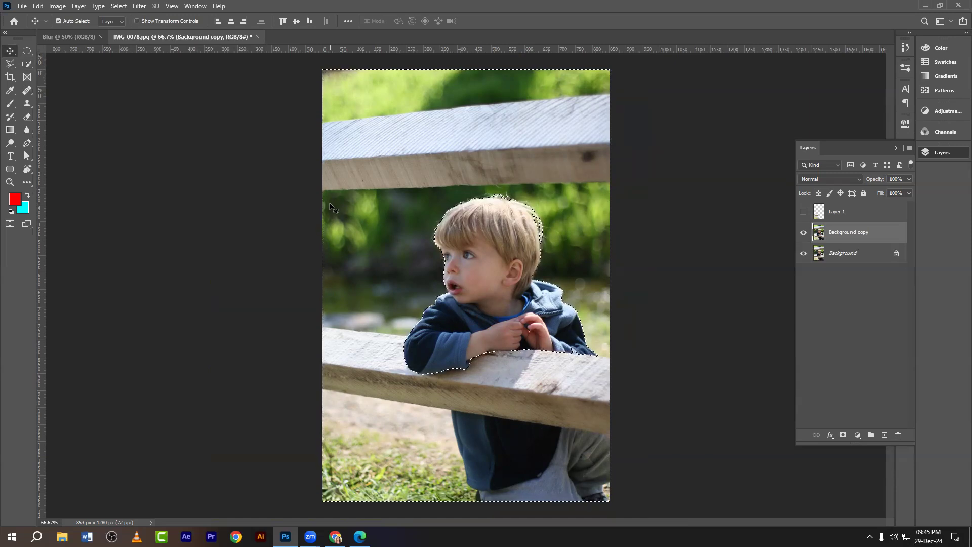
pyautogui.rightClick(459, 212)
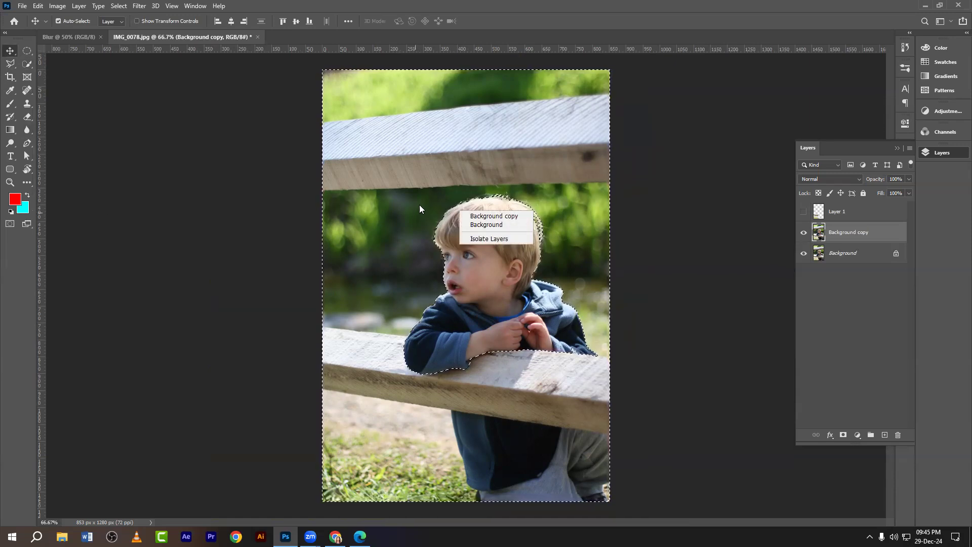
# Step: Invert the selection to the child's upper body and back to the surroundings
pyautogui.click(423, 199)
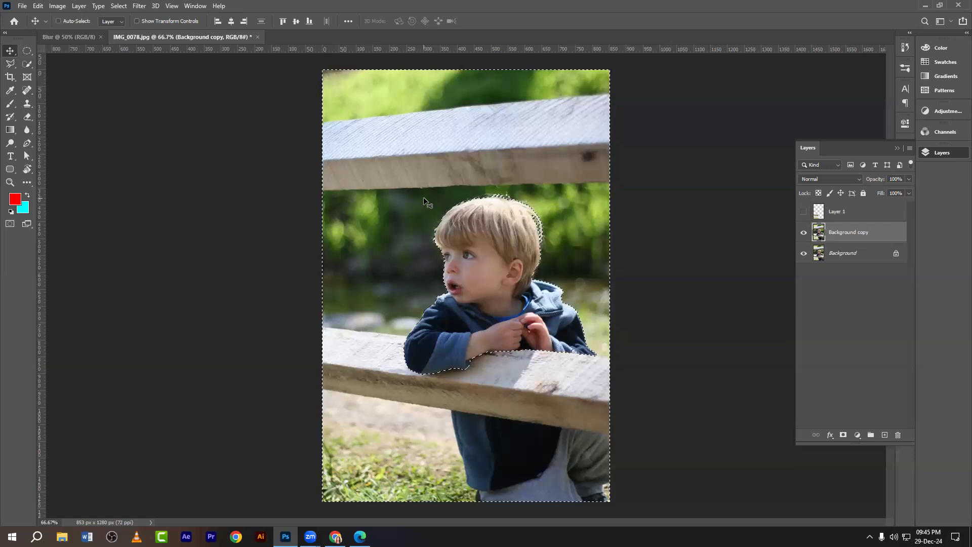
pyautogui.hotkey('ctrl', 'shift', 'i')
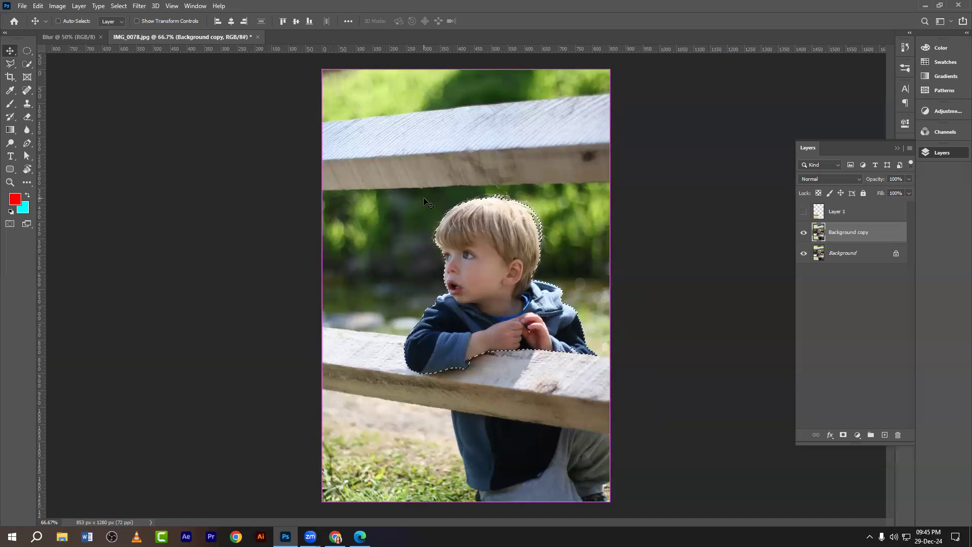
pyautogui.hotkey('ctrl', 'shift', 'i')
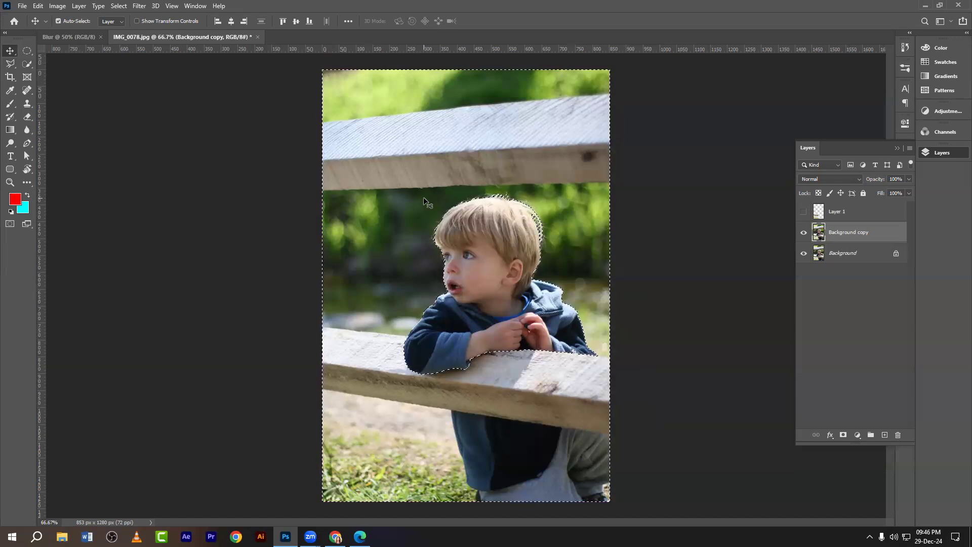
# Step: Blur the selected surroundings on the Background copy using the Blur tool with the brush enlarged up to 600
pyautogui.click(28, 129)
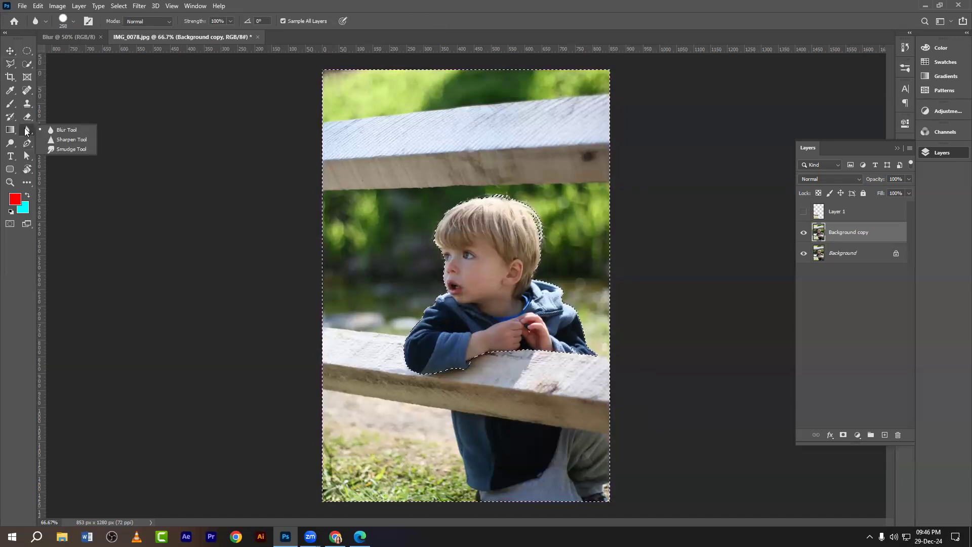
pyautogui.press(']')
pyautogui.press(']')
pyautogui.press(']')
pyautogui.press(']')
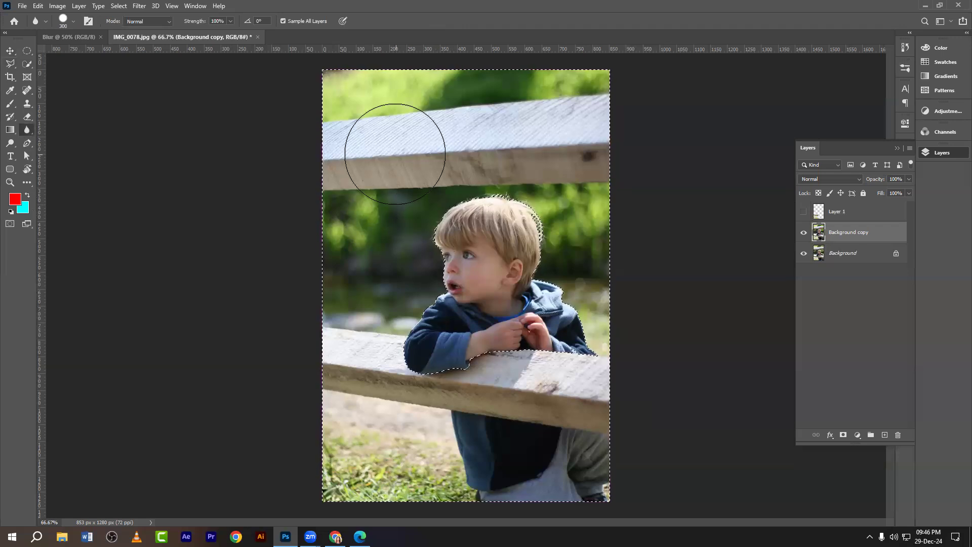
pyautogui.moveTo(379, 104)
pyautogui.mouseDown()
pyautogui.moveTo(671, 108)
pyautogui.moveTo(395, 179)
pyautogui.moveTo(598, 180)
pyautogui.moveTo(420, 234)
pyautogui.moveTo(442, 366)
pyautogui.moveTo(470, 377)
pyautogui.moveTo(596, 338)
pyautogui.moveTo(621, 414)
pyautogui.moveTo(376, 438)
pyautogui.moveTo(570, 101)
pyautogui.mouseUp()
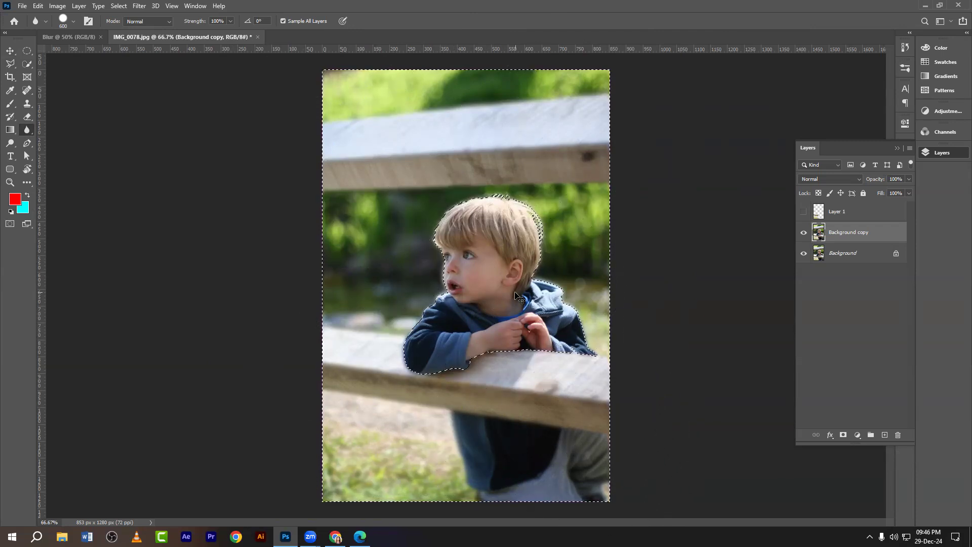
# Step: Check the blurred surroundings up close and clear the selection
pyautogui.hotkey('ctrl', '+')
pyautogui.hotkey('ctrl', '+')
pyautogui.hotkey('ctrl', '-')
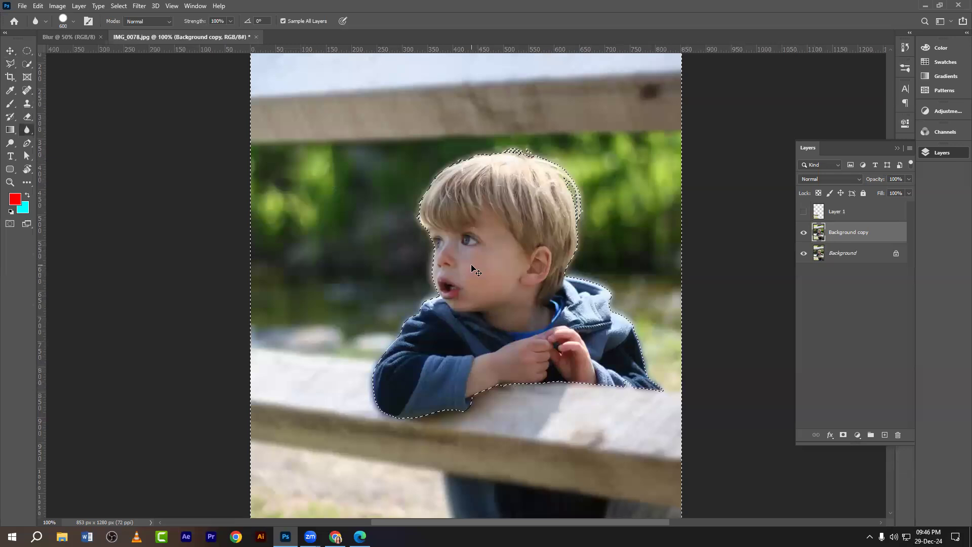
pyautogui.hotkey('ctrl', 'd')
pyautogui.click(7, 52)
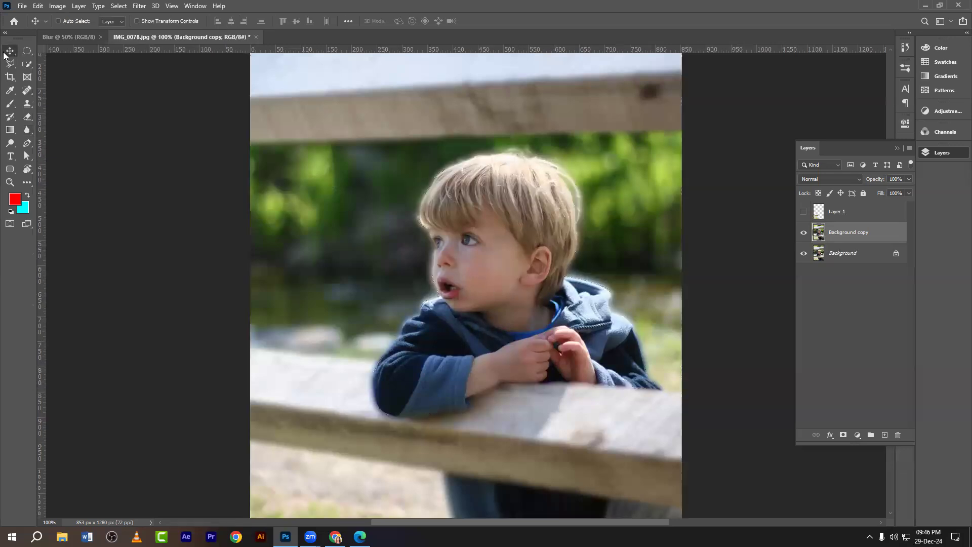
pyautogui.hotkey('ctrl', '-')
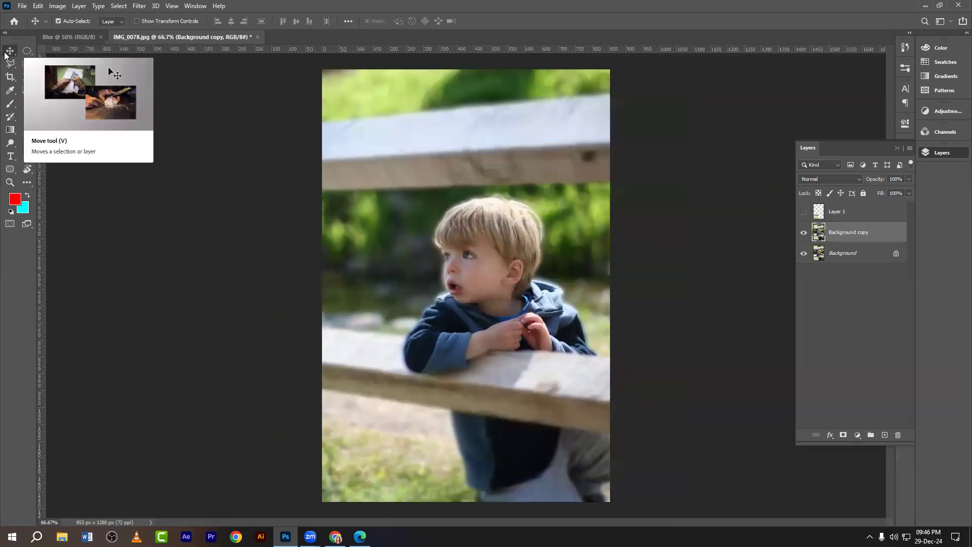
# Step: Delete the Background copy and the hidden Layer 1, leaving only the Background layer
pyautogui.press('Delete')
pyautogui.click(840, 218)
pyautogui.press('Delete')
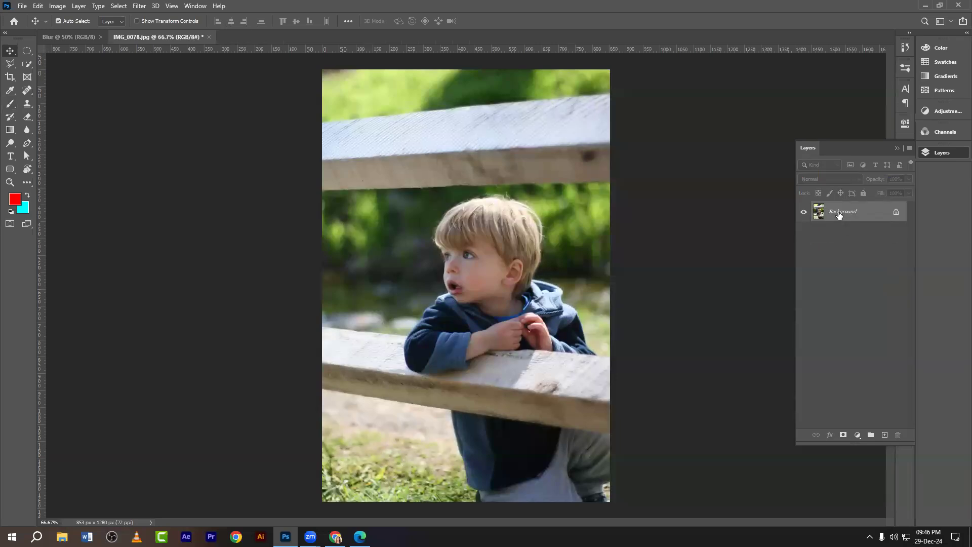
# Step: Duplicate the Background layer as a fresh copy for sharpening
pyautogui.hotkey('ctrl', 'j')
pyautogui.hotkey('ctrl', '+')
pyautogui.hotkey('ctrl', '+')
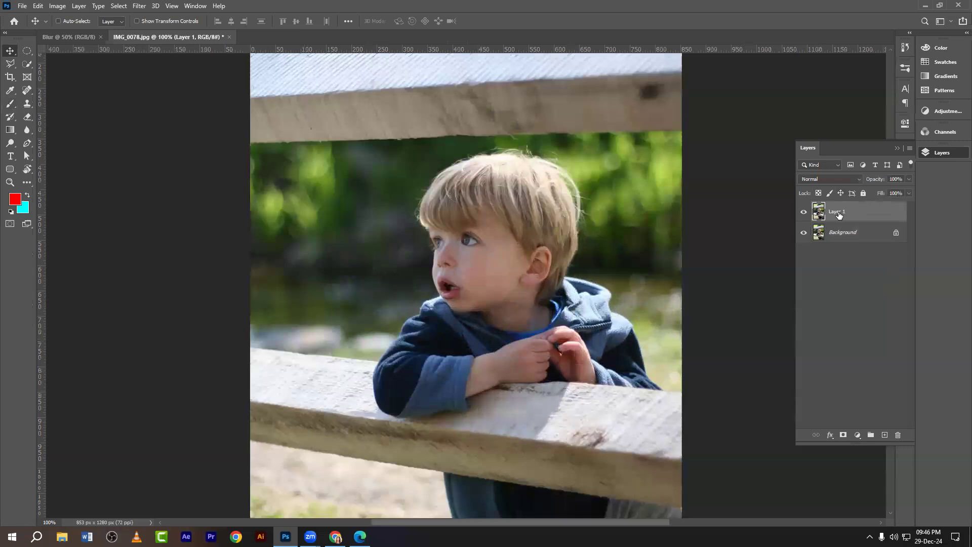
pyautogui.hotkey('ctrl', '-')
# Step: Sharpen the child's eyes on Layer 1 using the Sharpen tool at 100% strength with a 45-pixel brush
pyautogui.click(27, 116)
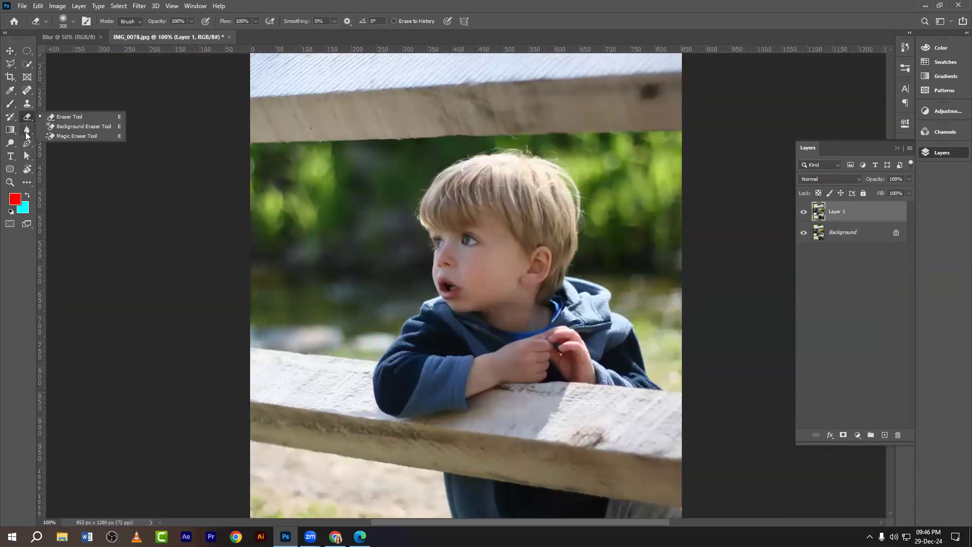
pyautogui.click(27, 132)
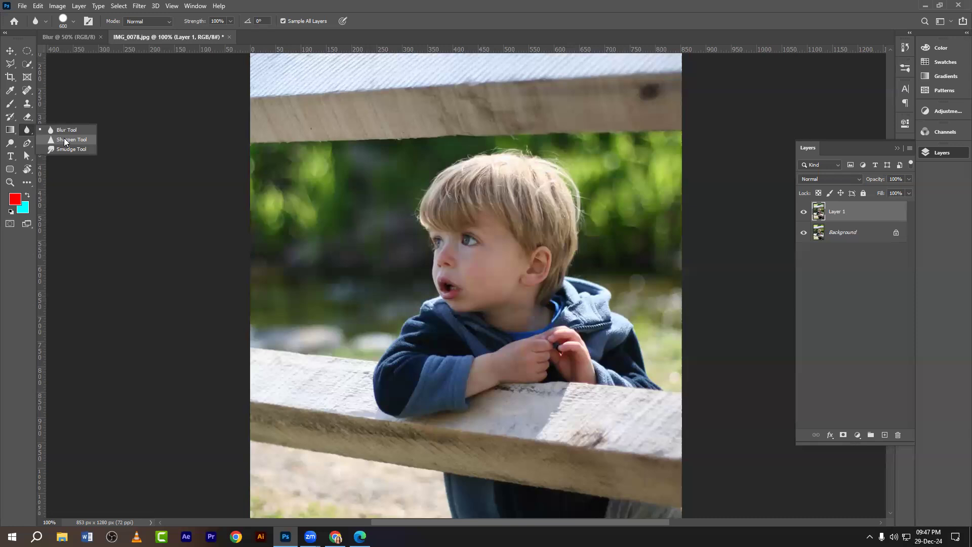
pyautogui.click(61, 140)
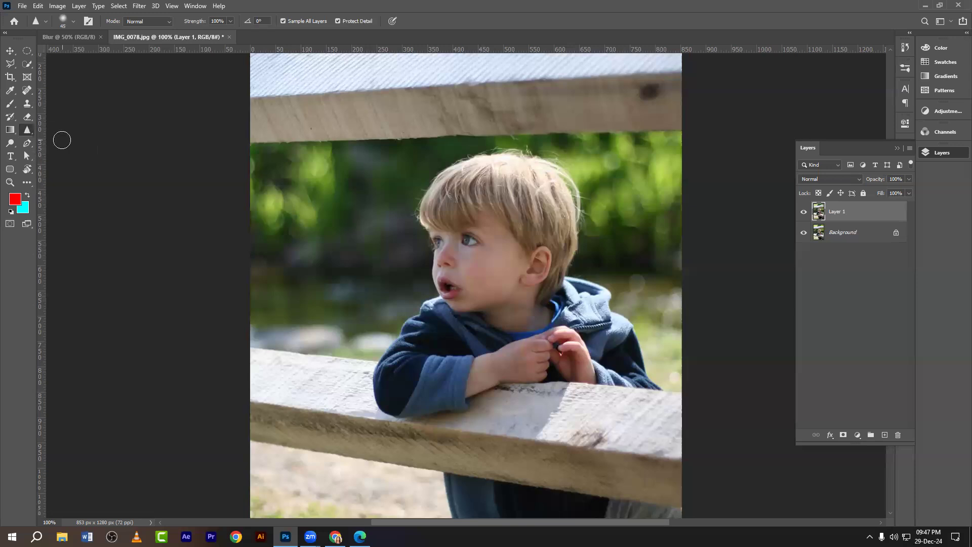
pyautogui.hotkey('ctrl', '+')
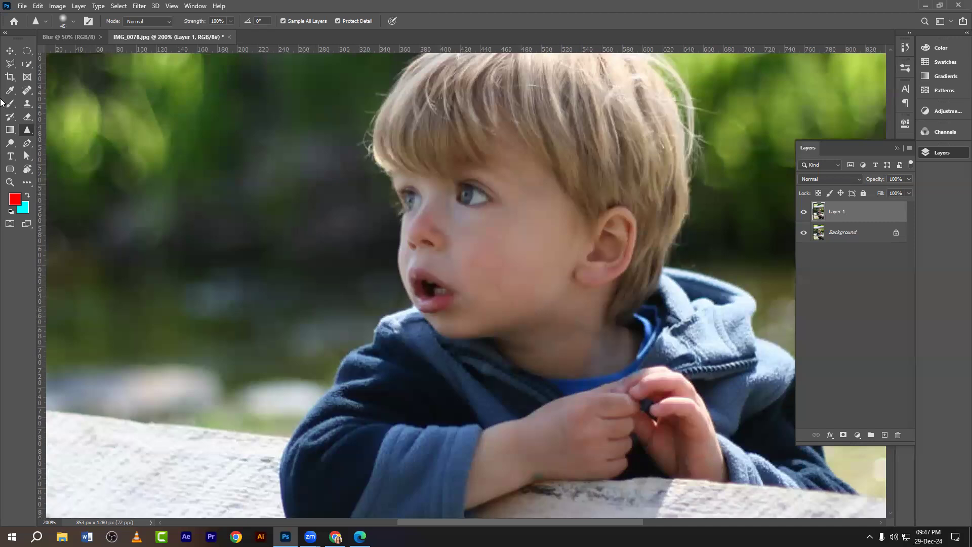
pyautogui.rightClick(25, 131)
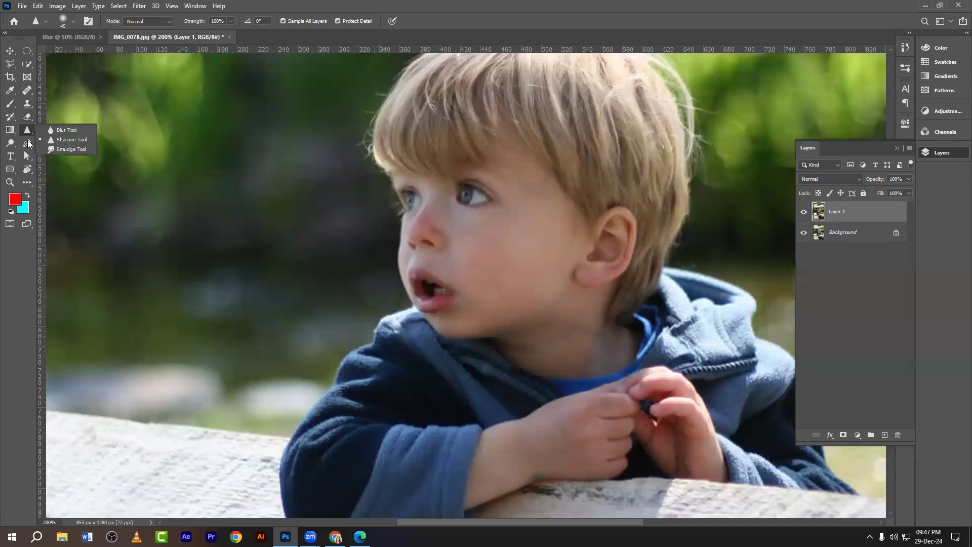
pyautogui.click(69, 140)
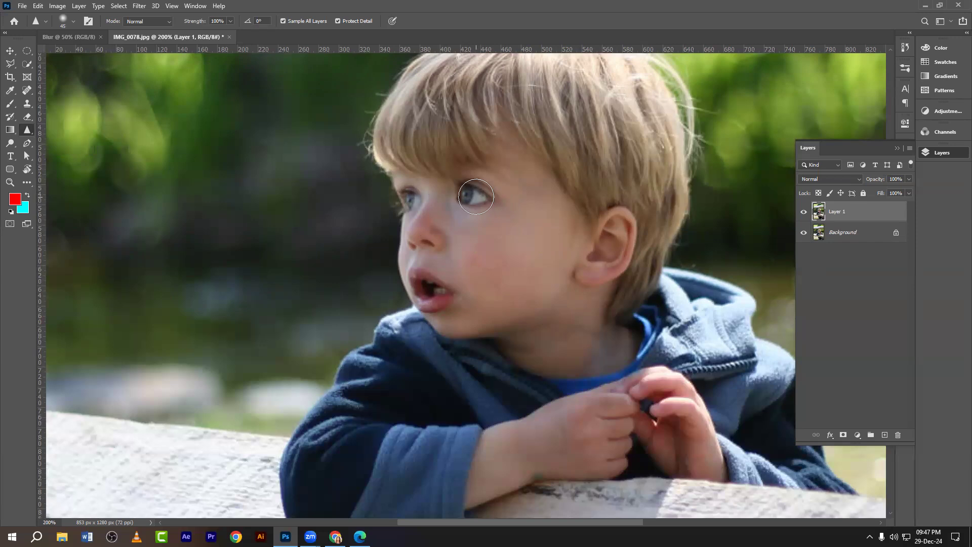
pyautogui.scroll(1, 476, 197)
pyautogui.moveTo(463, 185); pyautogui.dragTo(461, 217)
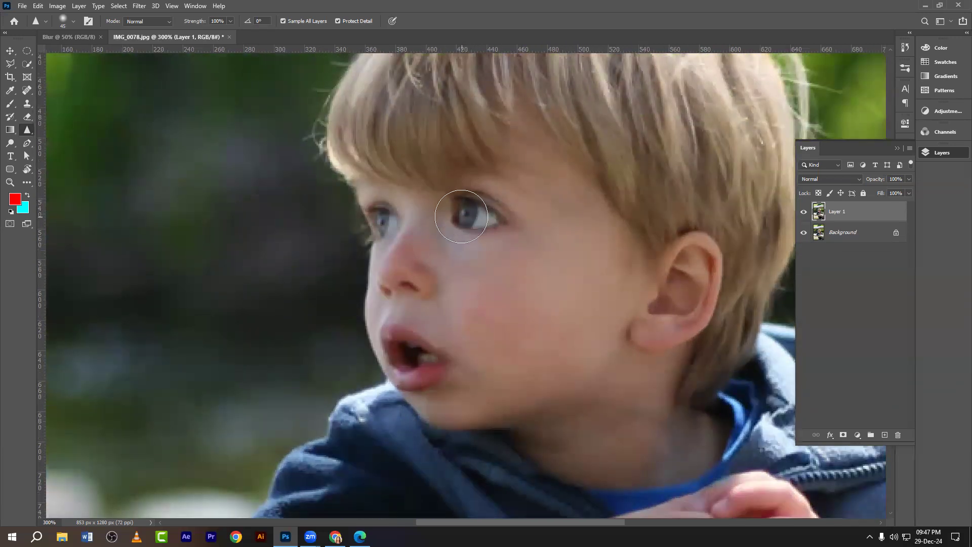
pyautogui.press(']')
pyautogui.press('[')
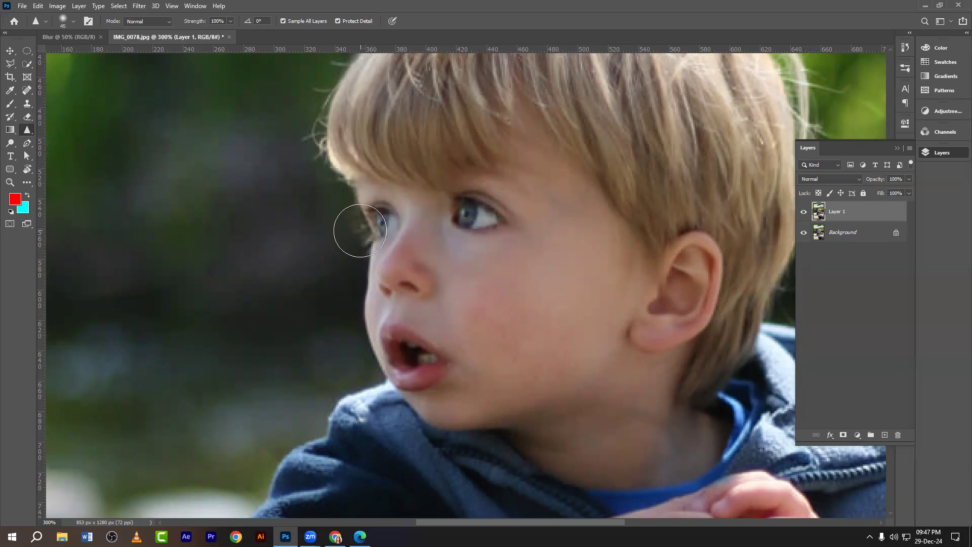
pyautogui.scroll(-2, 560, 289)
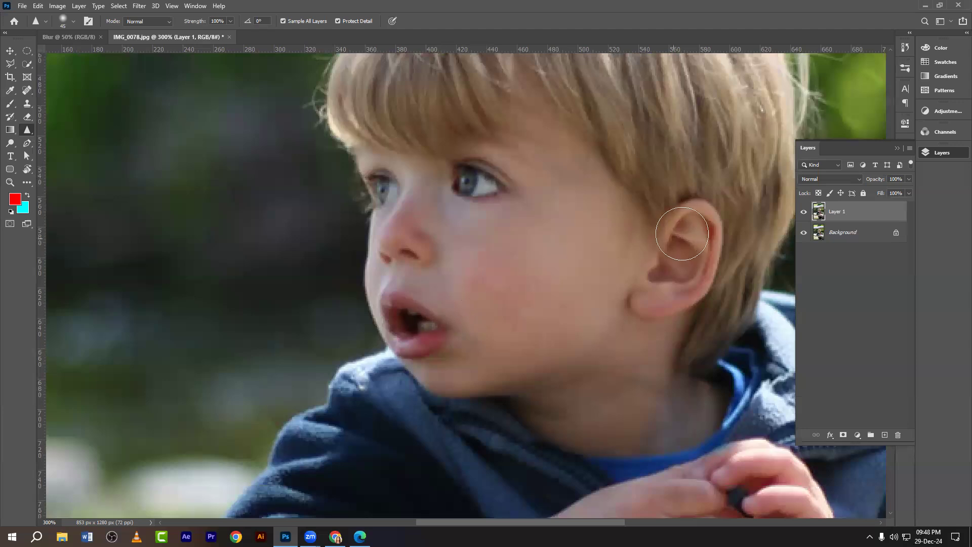
# Step: Refine the facial sharpening with the Sharpen brush reduced to 20, and enlarge the brush to 30
pyautogui.press('[')
pyautogui.press('[')
pyautogui.press('[')
pyautogui.scroll(1, 496, 202)
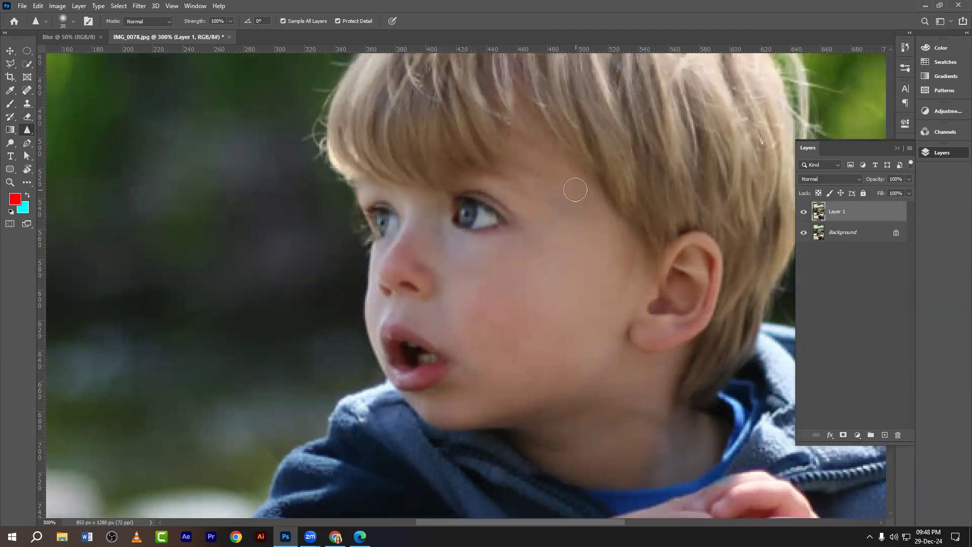
pyautogui.scroll(-3, 575, 189)
pyautogui.press(']')
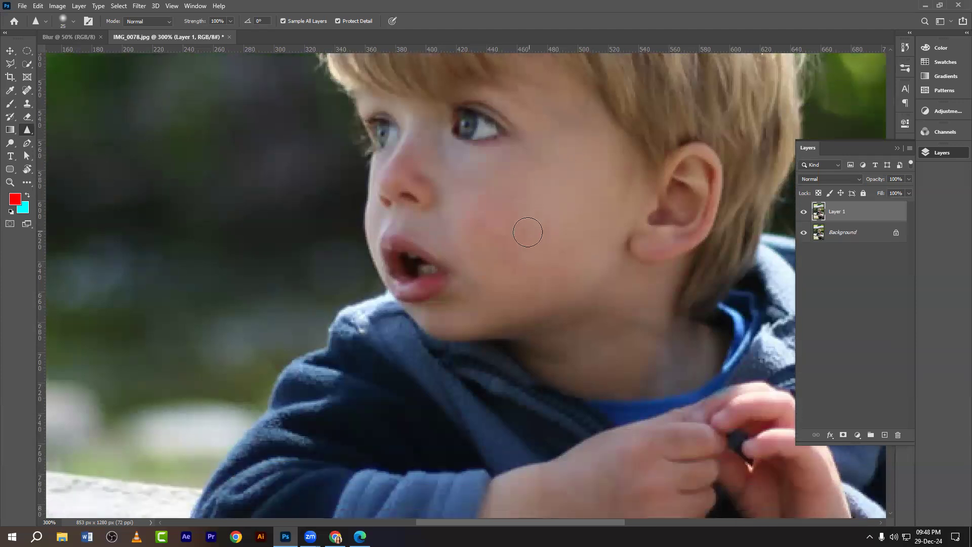
pyautogui.press(']')
pyautogui.scroll(2, 579, 234)
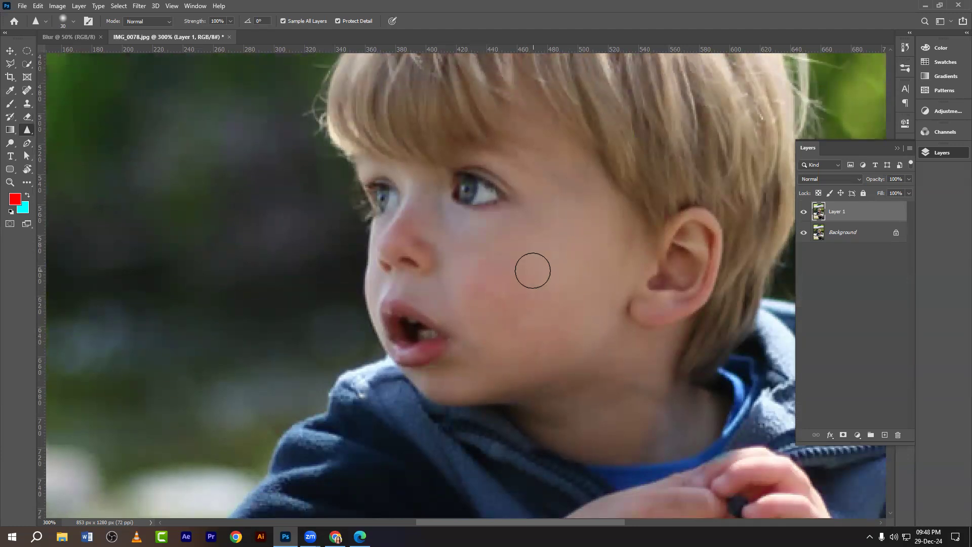
pyautogui.scroll(1, 533, 270)
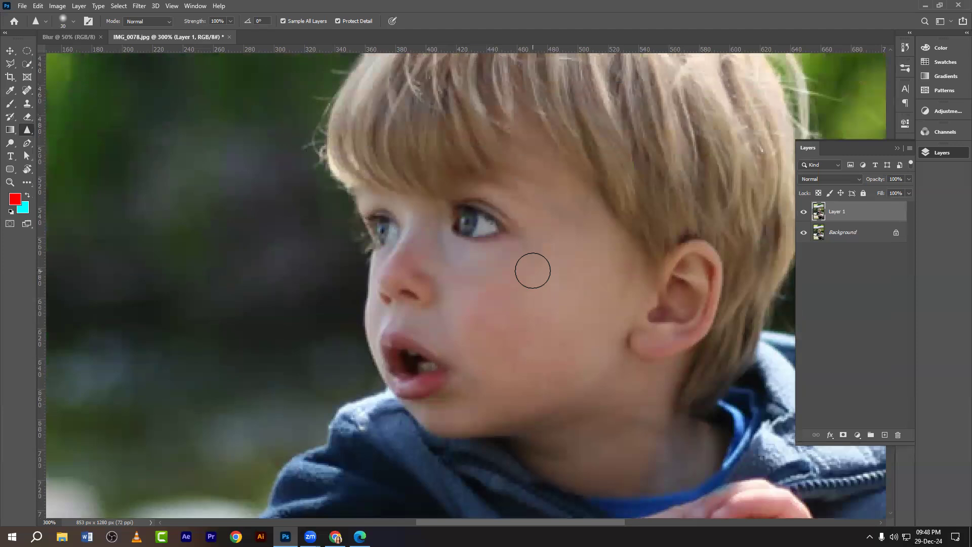
# Step: Toggle Layer 1's visibility repeatedly to compare the sharpened face with the original
pyautogui.click(803, 217)
pyautogui.click(804, 217)
pyautogui.click(804, 217)
pyautogui.click(804, 217)
pyautogui.click(804, 218)
pyautogui.click(803, 216)
pyautogui.click(803, 215)
pyautogui.click(803, 216)
pyautogui.scroll(-1, 486, 278)
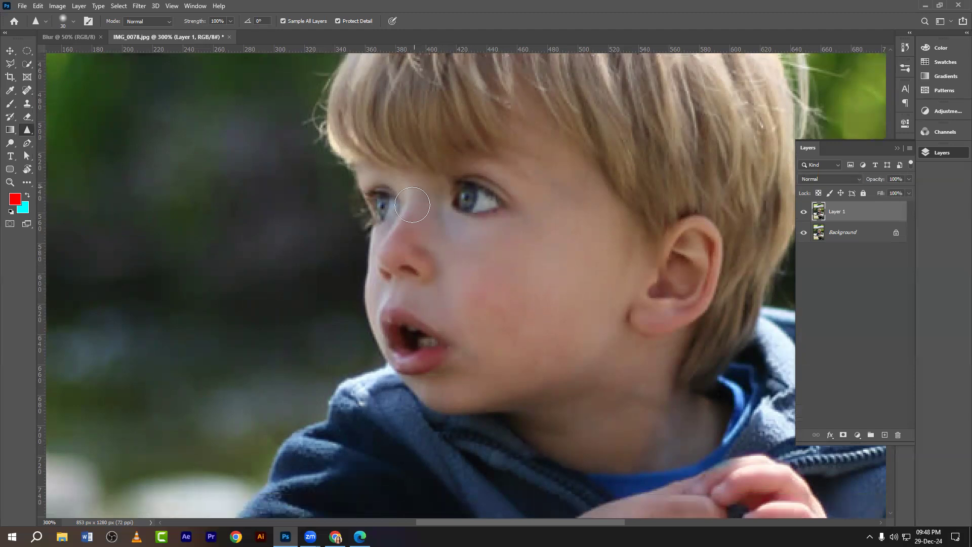
# Step: Sharpen the child's nose, mouth and eyes further with the 30-pixel Sharpen brush
pyautogui.moveTo(395, 260)
pyautogui.mouseDown()
pyautogui.moveTo(411, 271)
pyautogui.moveTo(398, 261)
pyautogui.moveTo(411, 282)
pyautogui.moveTo(414, 346)
pyautogui.moveTo(430, 291)
pyautogui.moveTo(434, 345)
pyautogui.moveTo(403, 346)
pyautogui.mouseUp()
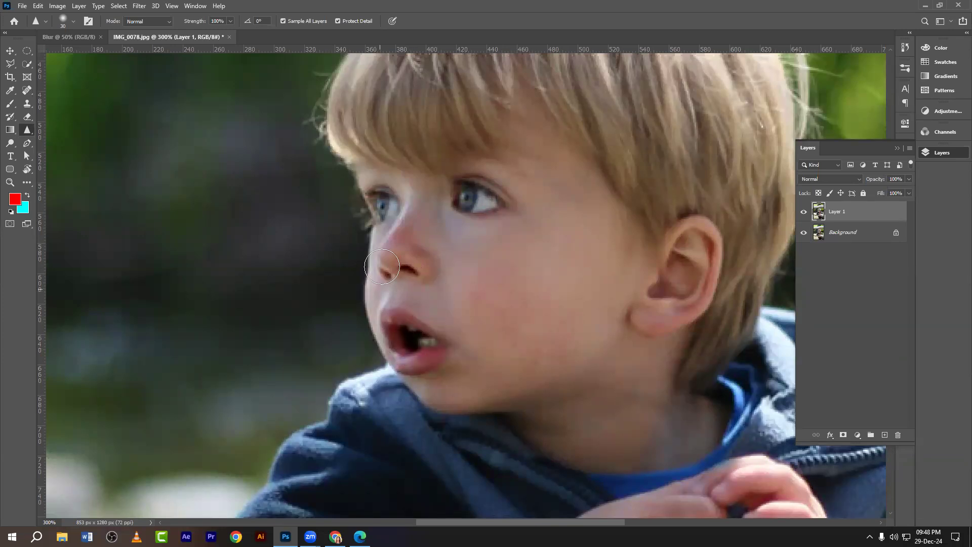
pyautogui.scroll(2, 403, 328)
pyautogui.scroll(2, 403, 328)
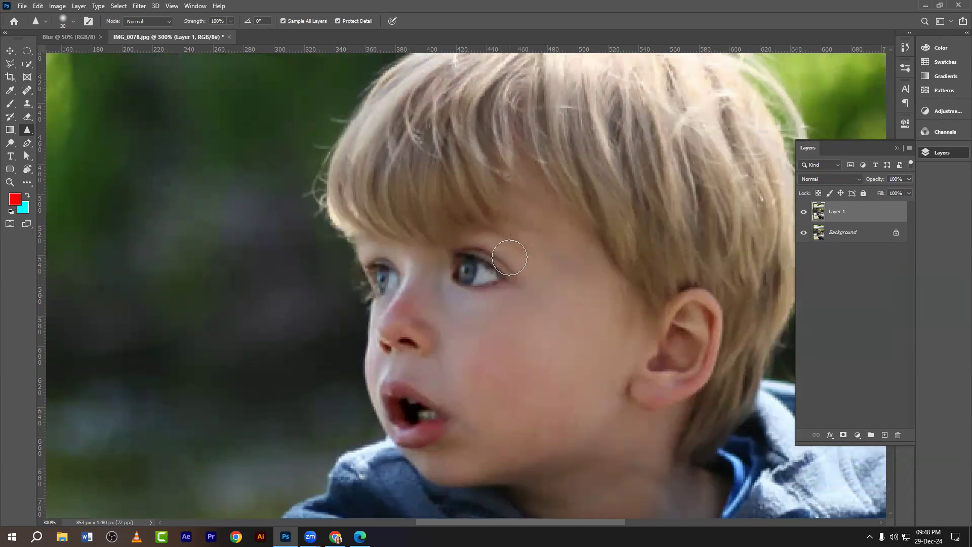
pyautogui.scroll(-2, 466, 271)
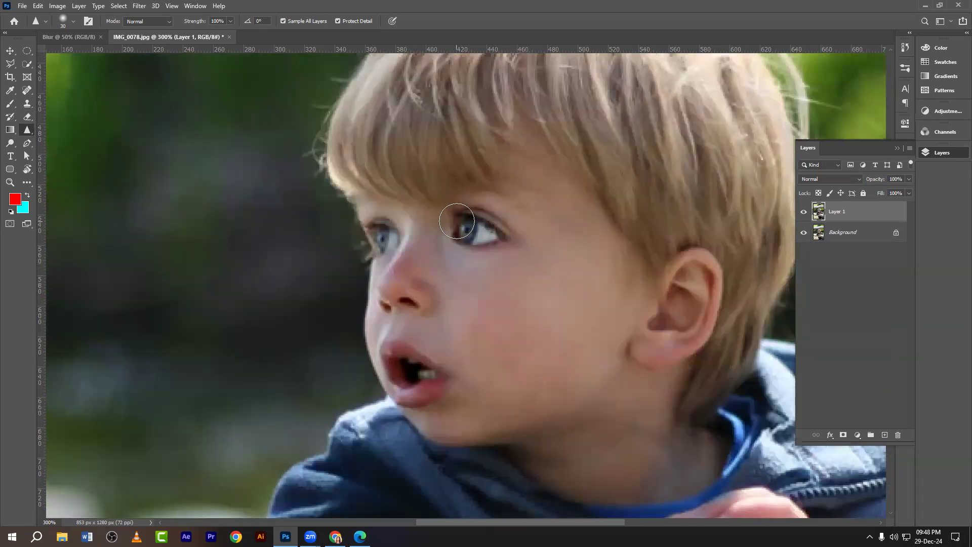
pyautogui.scroll(-2, 472, 269)
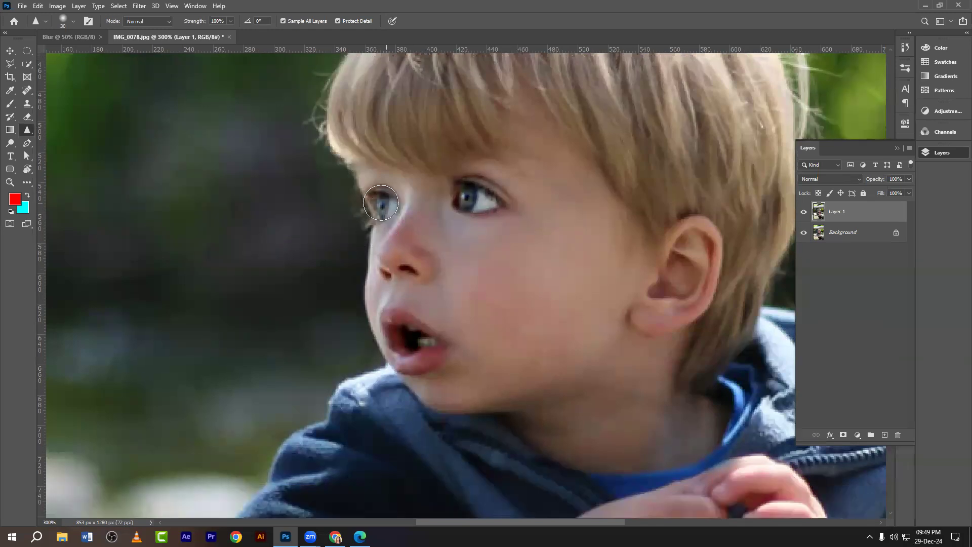
pyautogui.scroll(-2, 491, 317)
pyautogui.scroll(2, 451, 310)
pyautogui.scroll(-4, 610, 298)
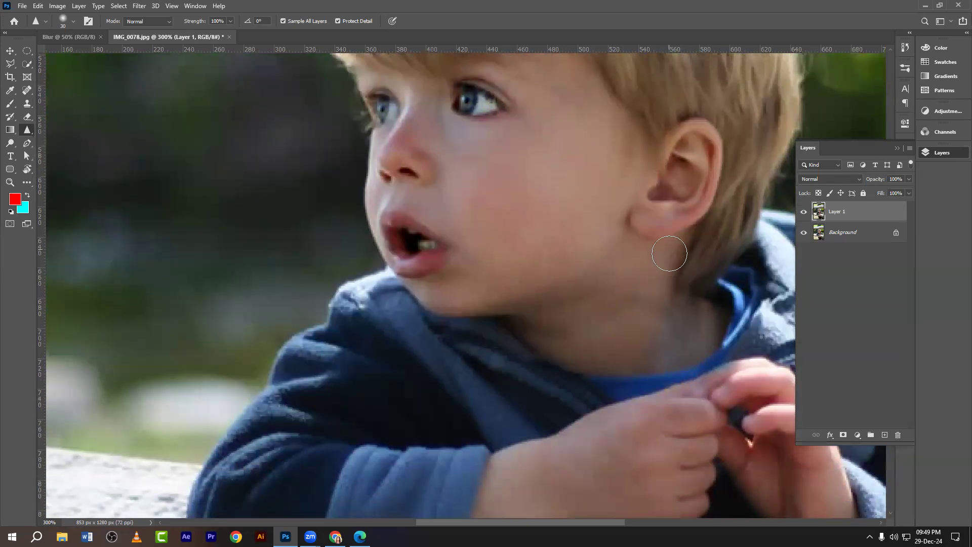
# Step: Enlarge the Sharpen brush to 40 and sharpen the child's hands
pyautogui.scroll(-3, 629, 347)
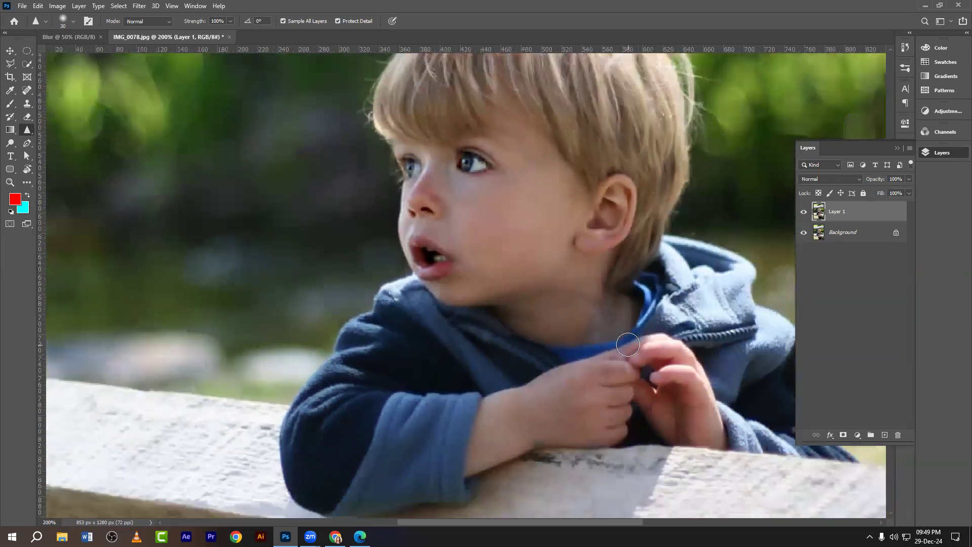
pyautogui.scroll(-3, 472, 271)
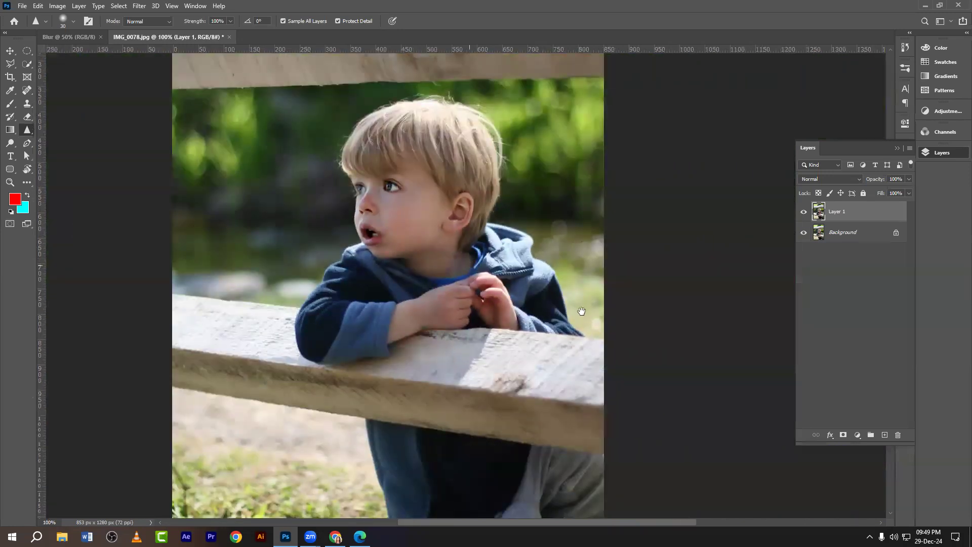
pyautogui.press(']')
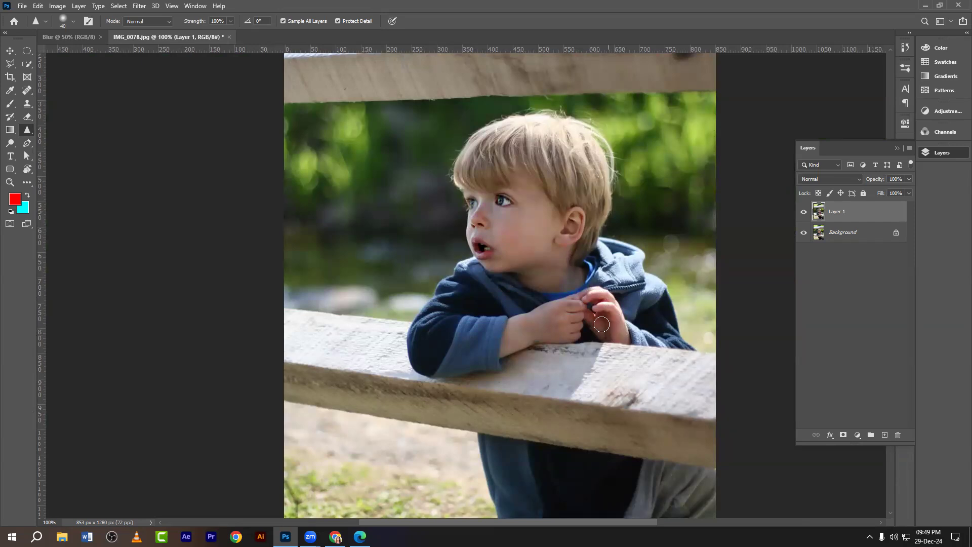
pyautogui.scroll(1, 567, 325)
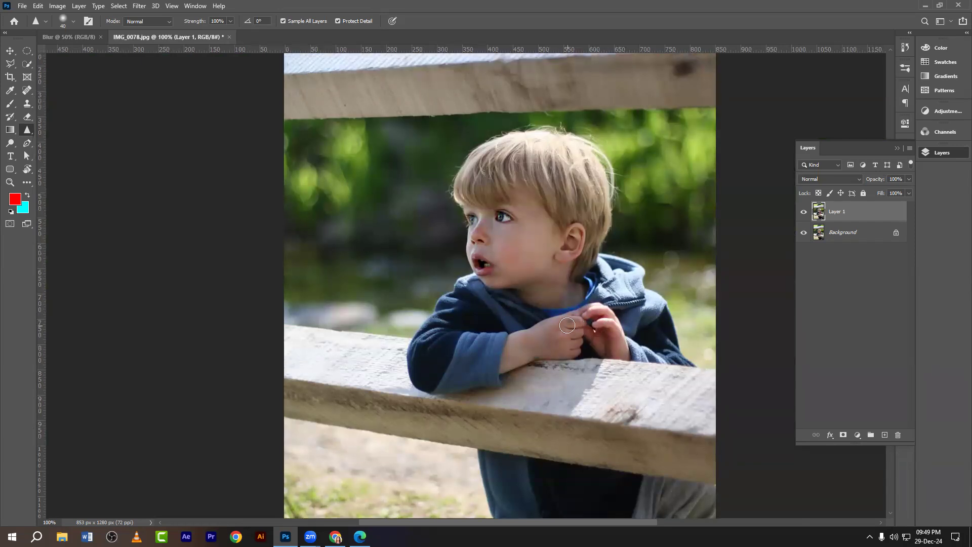
# Step: Hide Layer 1 to compare the child's sharpened face with the original photo up close
pyautogui.rightClick(26, 131)
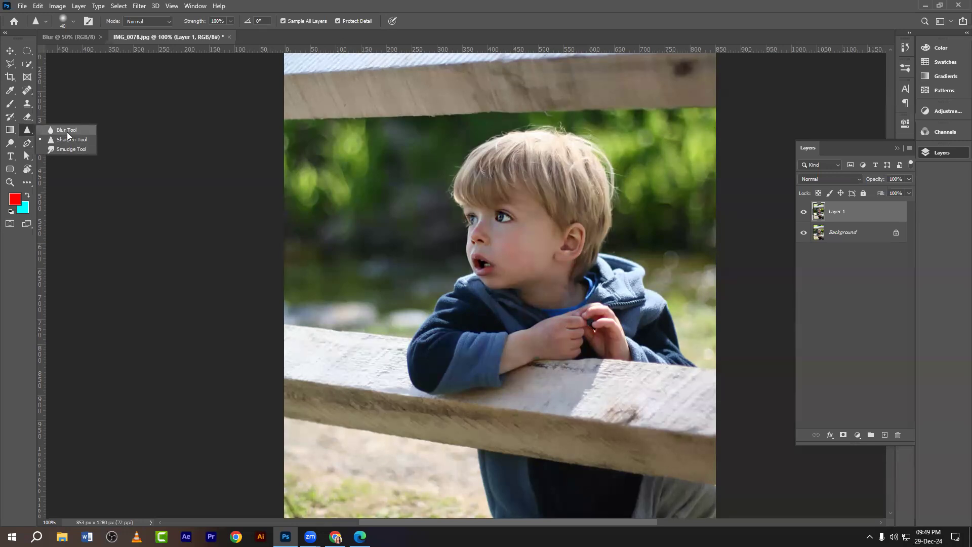
pyautogui.click(59, 138)
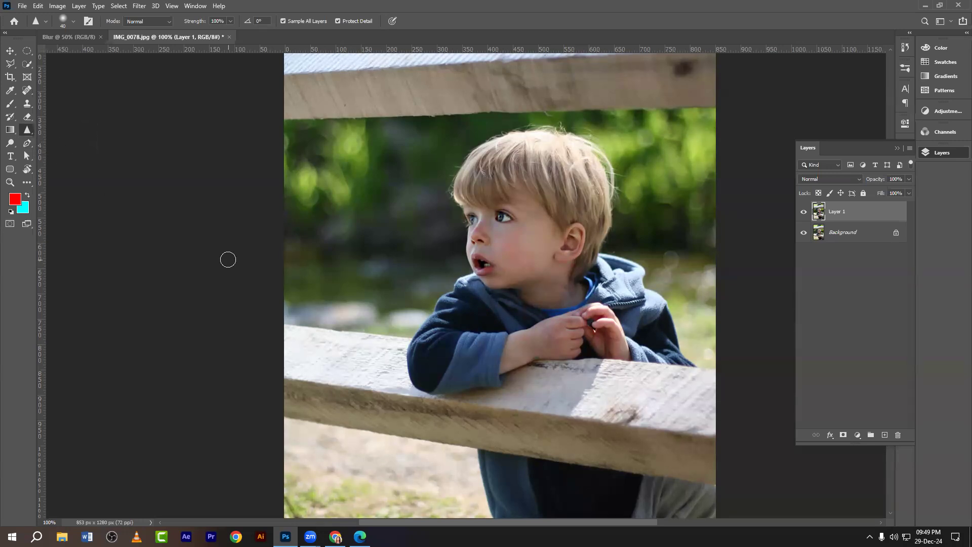
pyautogui.hotkey('ctrl', '+')
pyautogui.hotkey('ctrl', '+')
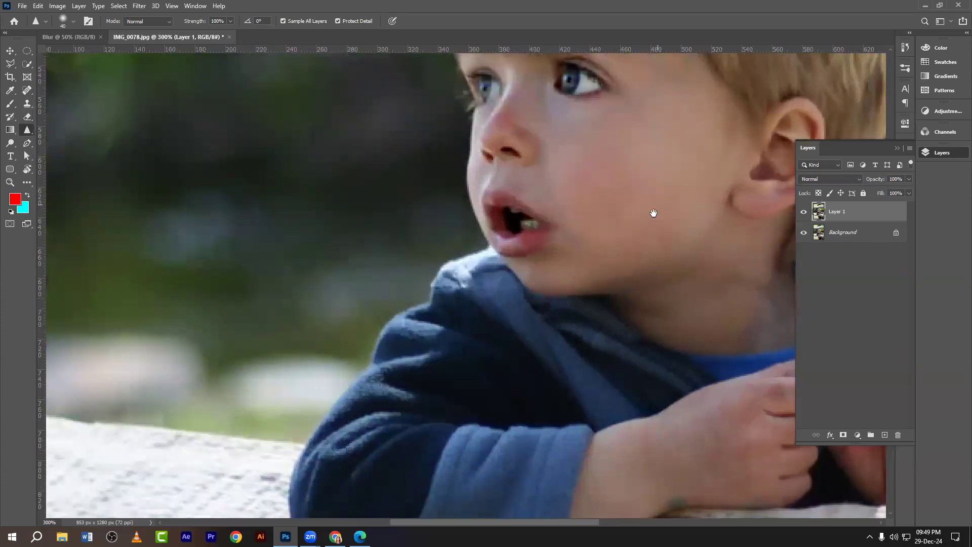
pyautogui.moveTo(653, 213); pyautogui.dragTo(551, 356)
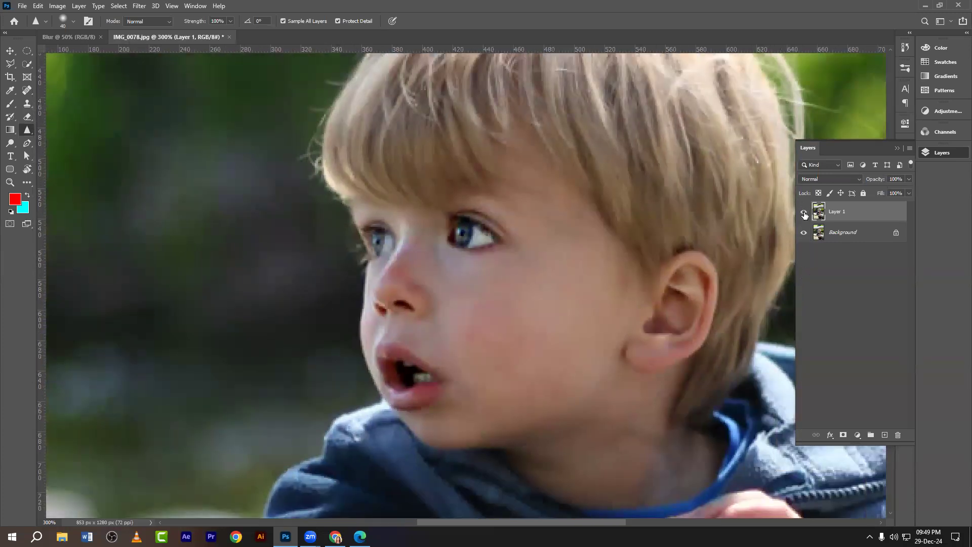
pyautogui.click(804, 212)
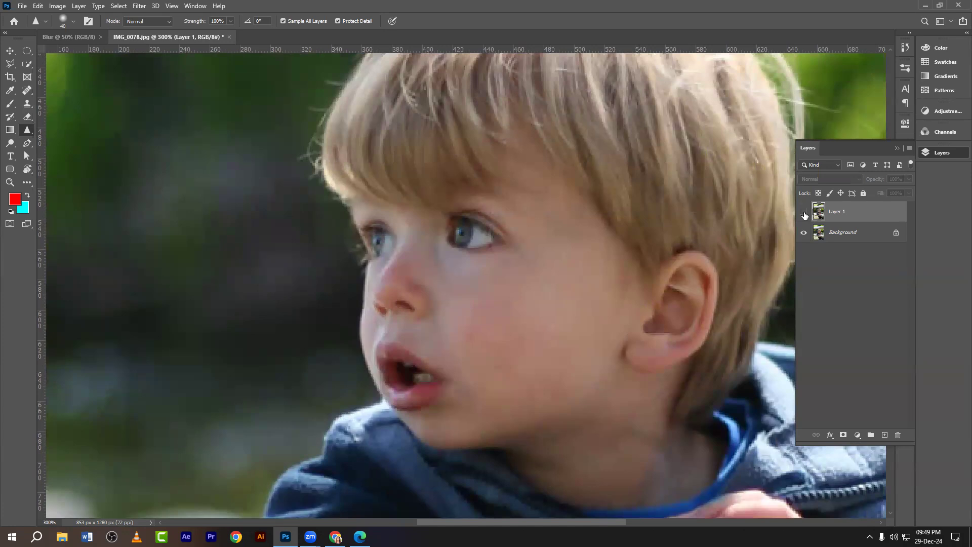
pyautogui.hotkey('ctrl', '-')
# Step: Mark the Background layer with a red rectangle in a screen-capture overlay, and discard the capture
pyautogui.press('Print')
pyautogui.moveTo(678, 93); pyautogui.dragTo(925, 310)
pyautogui.click(933, 255)
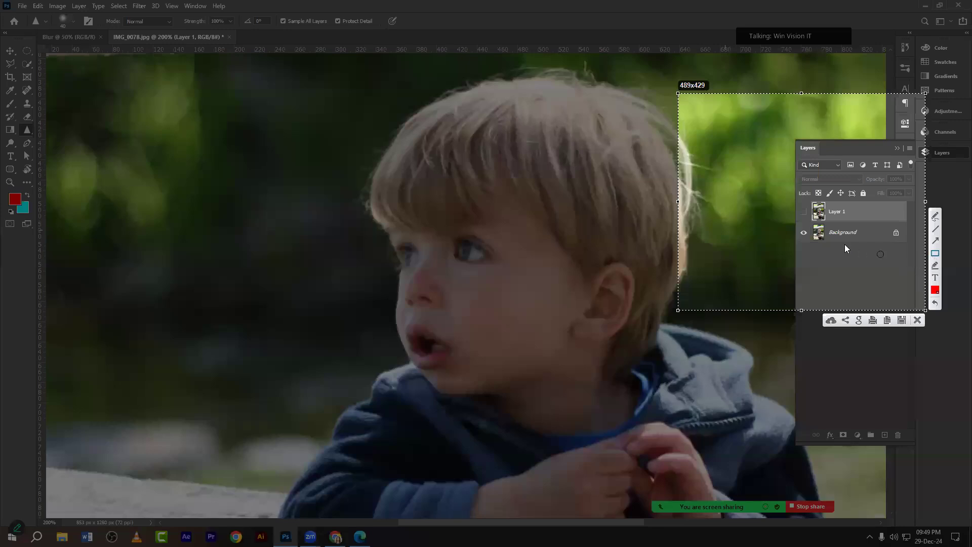
pyautogui.moveTo(796, 222); pyautogui.dragTo(804, 230)
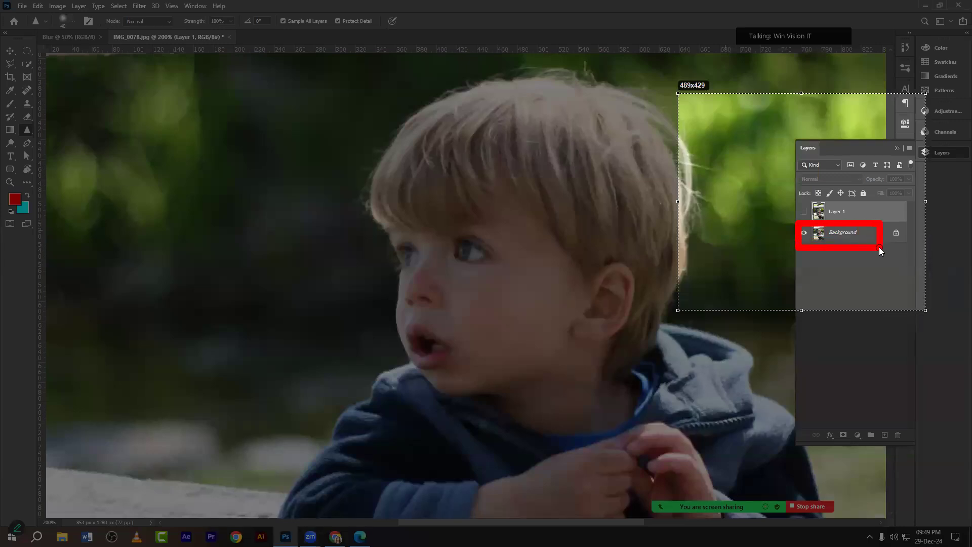
pyautogui.moveTo(879, 249); pyautogui.dragTo(880, 249)
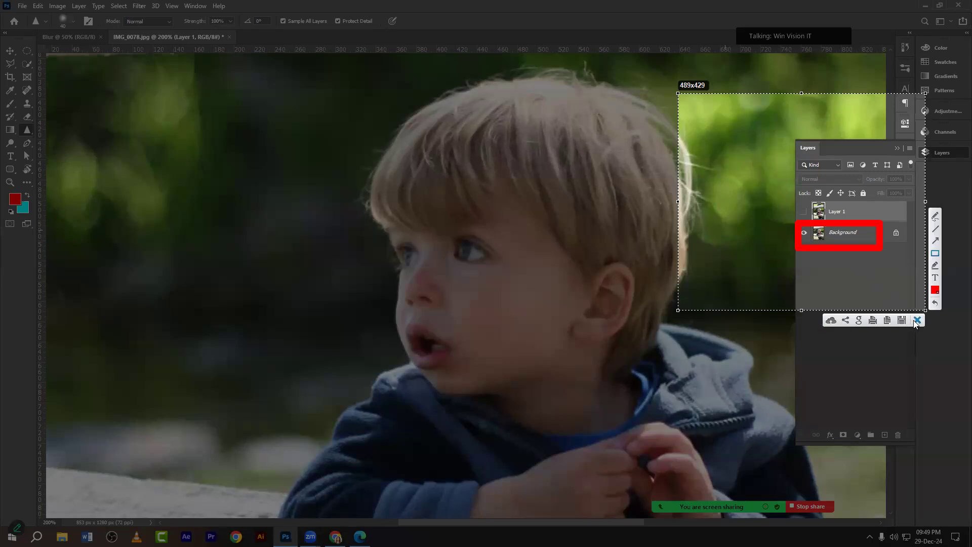
pyautogui.press('Escape')
# Step: Rename Layer 1 as "new" and make it visible again
pyautogui.doubleClick(839, 211)
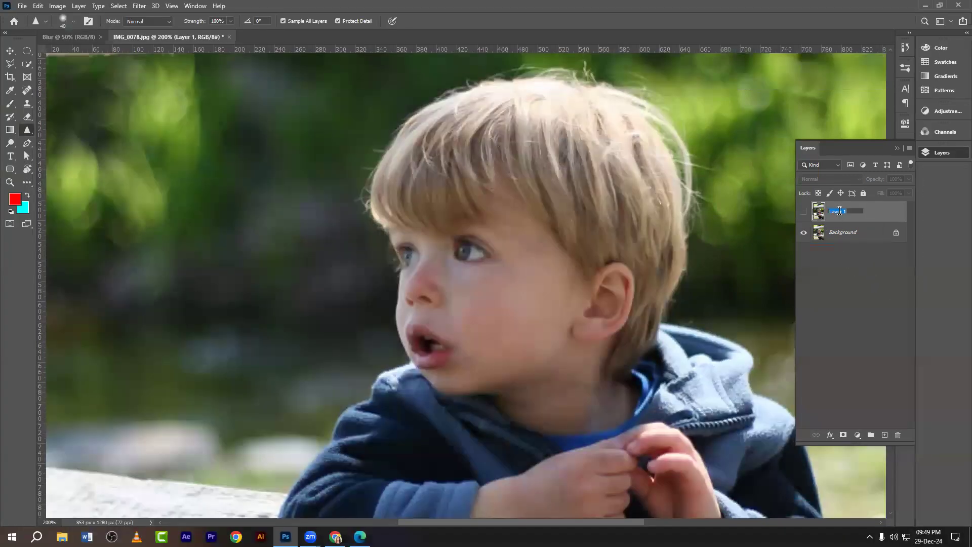
pyautogui.write('new')
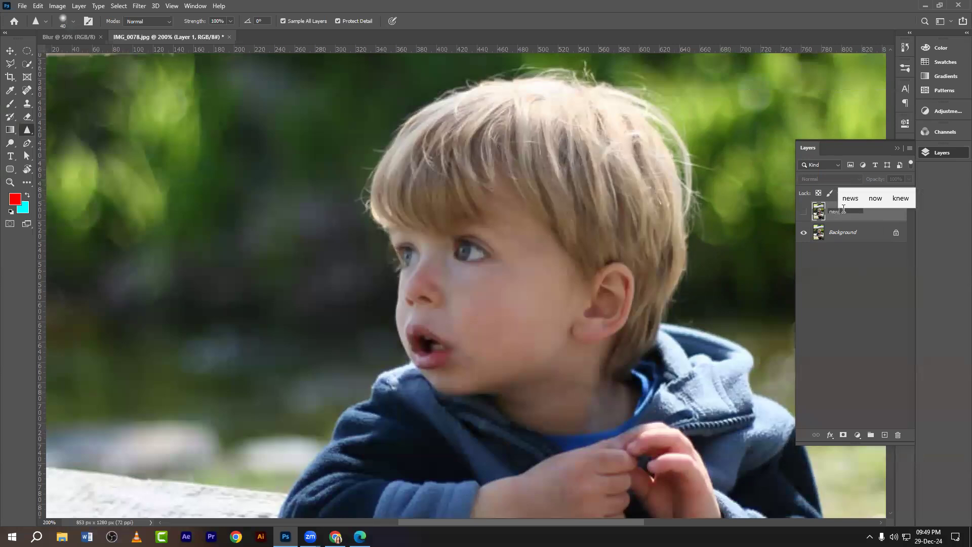
pyautogui.press('Return')
pyautogui.click(803, 213)
pyautogui.hotkey('ctrl', '-')
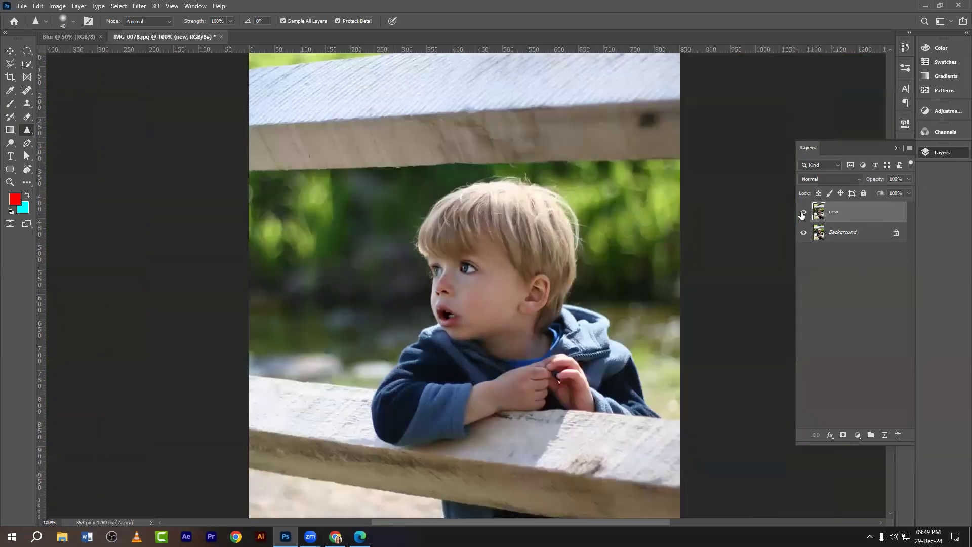
# Step: Create a 1200 x 1200 pixel RGB document at 300 pixels/inch with a white background
pyautogui.click(21, 6)
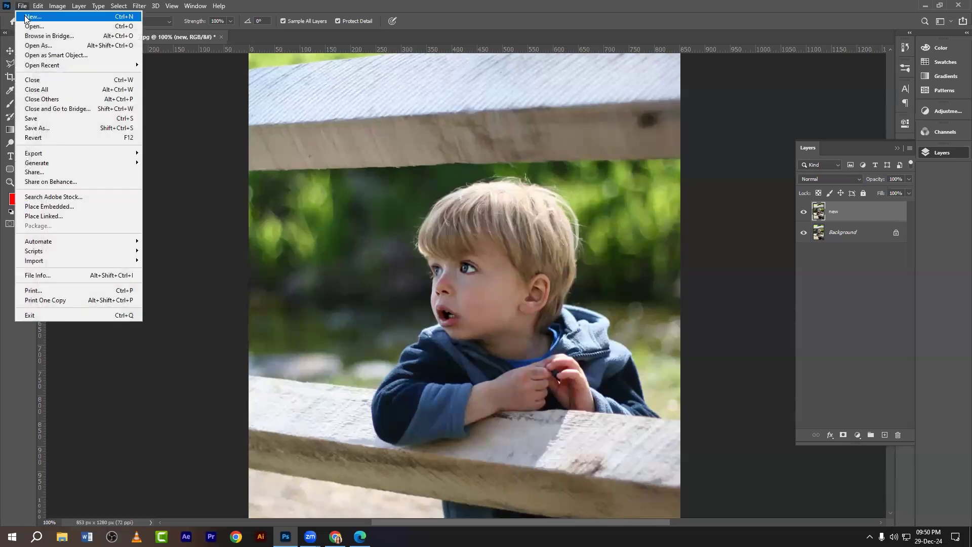
pyautogui.click(30, 24)
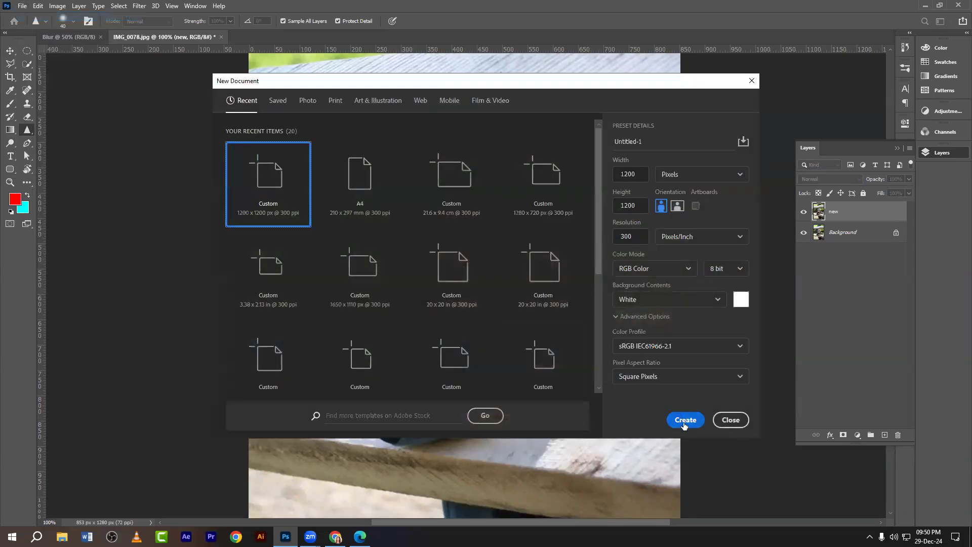
pyautogui.click(684, 419)
# Step: Copy the sharpened "new" layer from IMG_0078.jpg into the right part of the blank Untitled-1 document
pyautogui.click(152, 37)
pyautogui.press('v')
pyautogui.moveTo(479, 227); pyautogui.dragTo(605, 300)
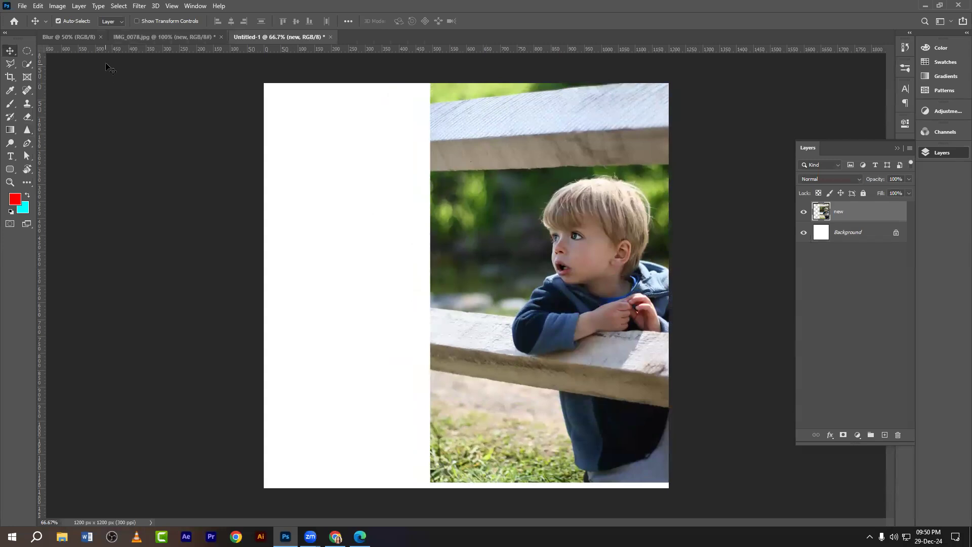
# Step: In IMG_0078.jpg, hide the "new" layer, unlock the Background layer, and copy it into Untitled-1
pyautogui.click(136, 35)
pyautogui.click(803, 213)
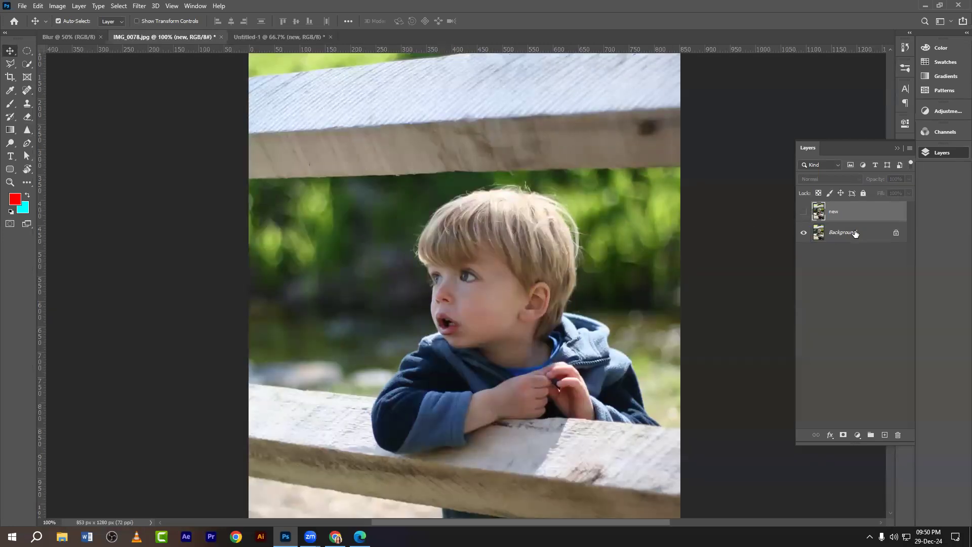
pyautogui.click(895, 232)
pyautogui.moveTo(412, 221); pyautogui.dragTo(310, 127)
# Step: Position the original photo on the left of the canvas and the sharpened photo beside it
pyautogui.moveTo(388, 259); pyautogui.dragTo(366, 309)
pyautogui.moveTo(520, 289); pyautogui.dragTo(481, 297)
pyautogui.moveTo(409, 300)
pyautogui.mouseDown()
pyautogui.moveTo(402, 293)
pyautogui.moveTo(410, 298)
pyautogui.mouseUp()
# Step: Enlarge the original photo with Free Transform and rearrange both photos side by side
pyautogui.hotkey('ctrl', 't')
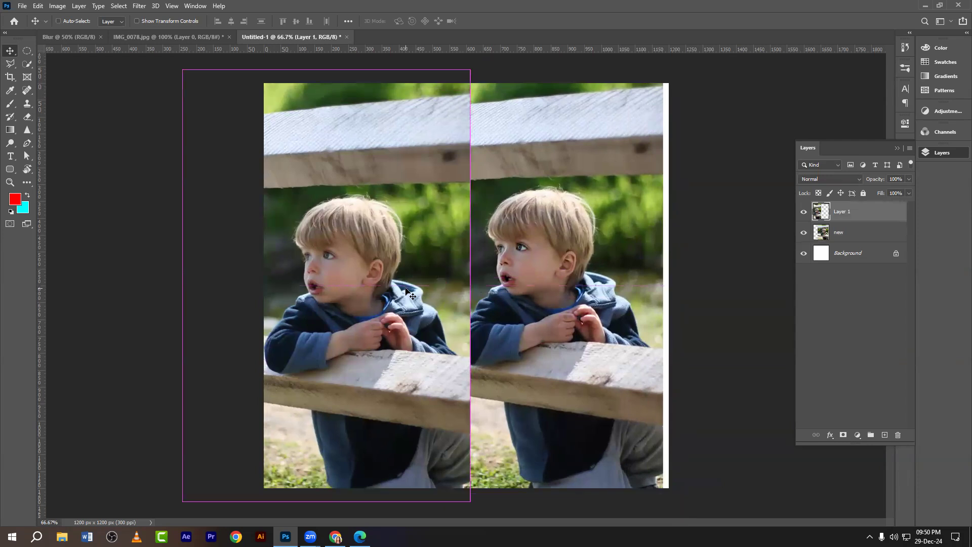
pyautogui.moveTo(472, 284); pyautogui.dragTo(507, 284)
pyautogui.moveTo(450, 299); pyautogui.dragTo(424, 300)
pyautogui.click(11, 55)
pyautogui.moveTo(538, 282); pyautogui.dragTo(556, 283)
pyautogui.moveTo(307, 307); pyautogui.dragTo(317, 306)
# Step: Scale the sharpened photo to 116.71% and align the original photo's child level with the sharpened one
pyautogui.click(556, 304)
pyautogui.hotkey('ctrl', 't')
pyautogui.moveTo(682, 277); pyautogui.dragTo(729, 276)
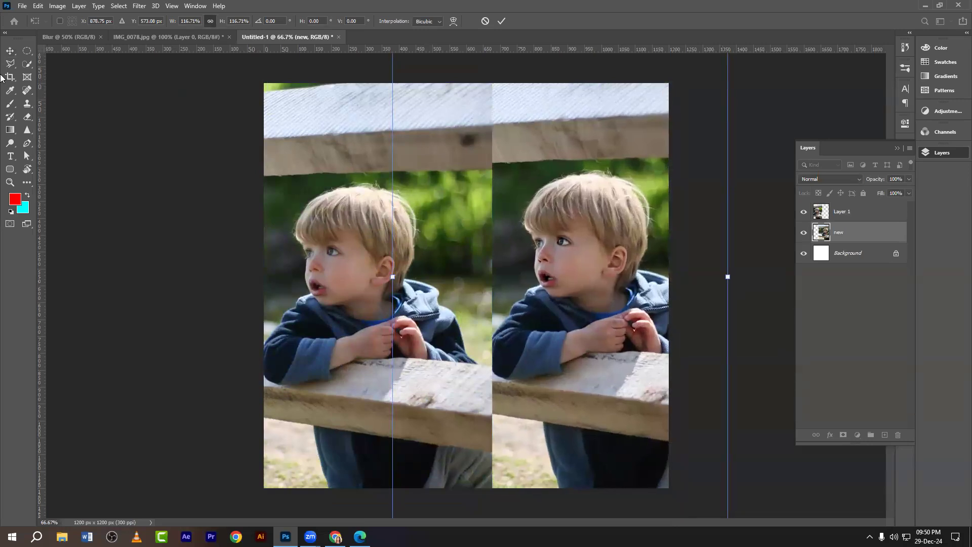
pyautogui.click(10, 51)
pyautogui.moveTo(443, 341); pyautogui.dragTo(467, 346)
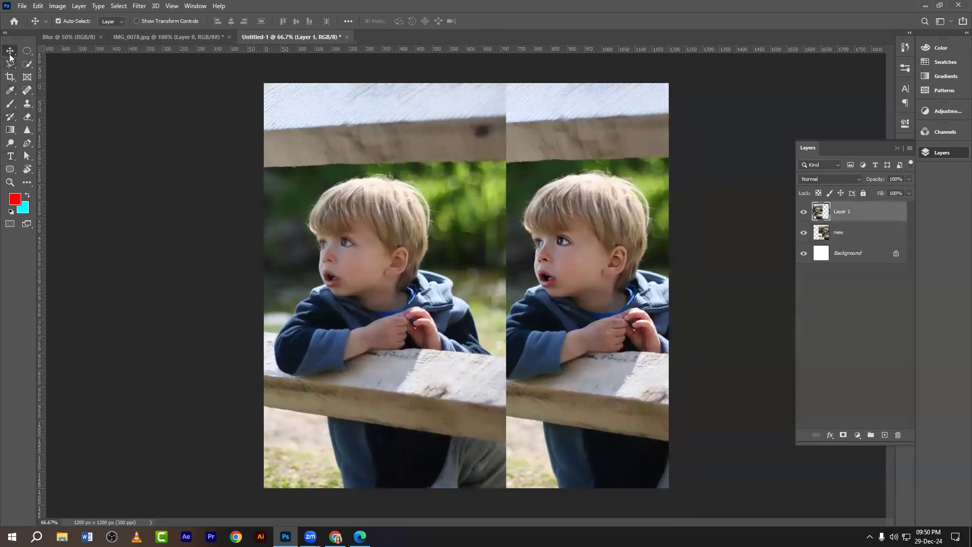
# Step: Shift both photos slightly to the right and compare the two faces at 100% zoom
pyautogui.hotkey('ctrl', '1')
pyautogui.press('ctrl')
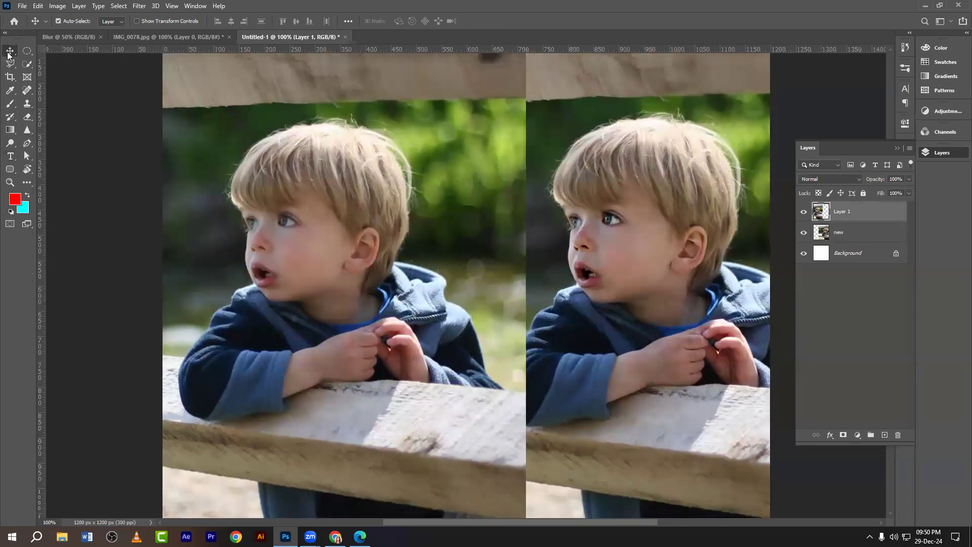
pyautogui.scroll(3, 514, 308)
pyautogui.scroll(-3, 579, 321)
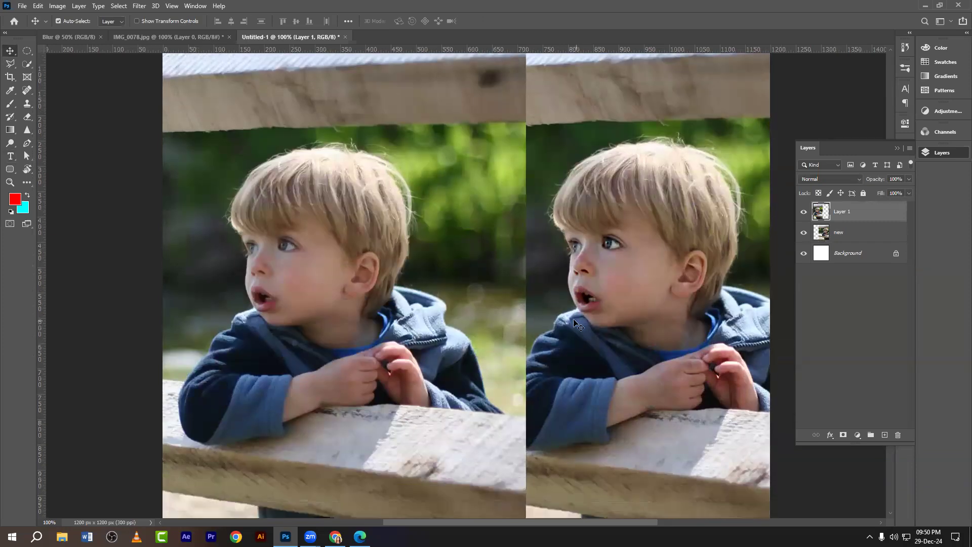
pyautogui.moveTo(417, 290); pyautogui.dragTo(431, 290)
pyautogui.moveTo(648, 267); pyautogui.dragTo(660, 269)
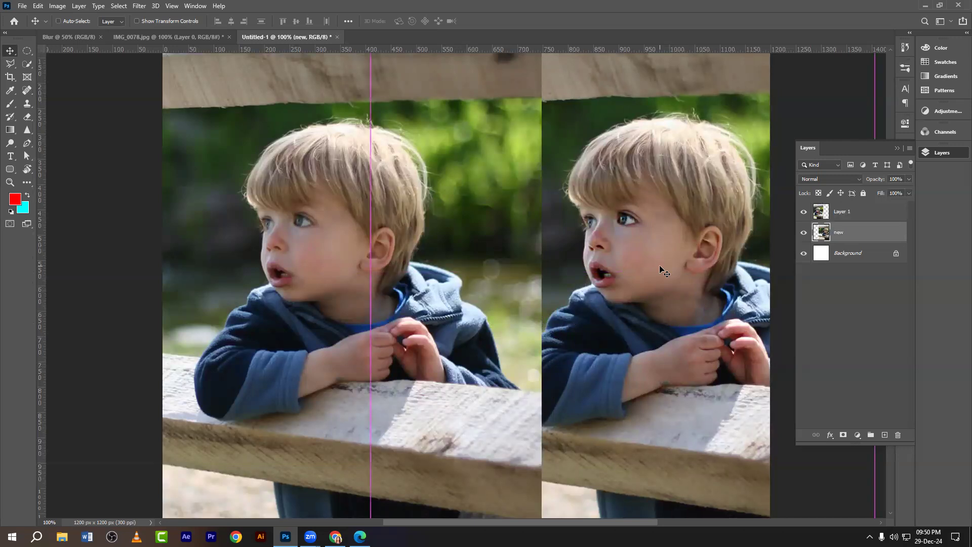
pyautogui.hotkey('ctrl', '+')
pyautogui.hotkey('ctrl', '-')
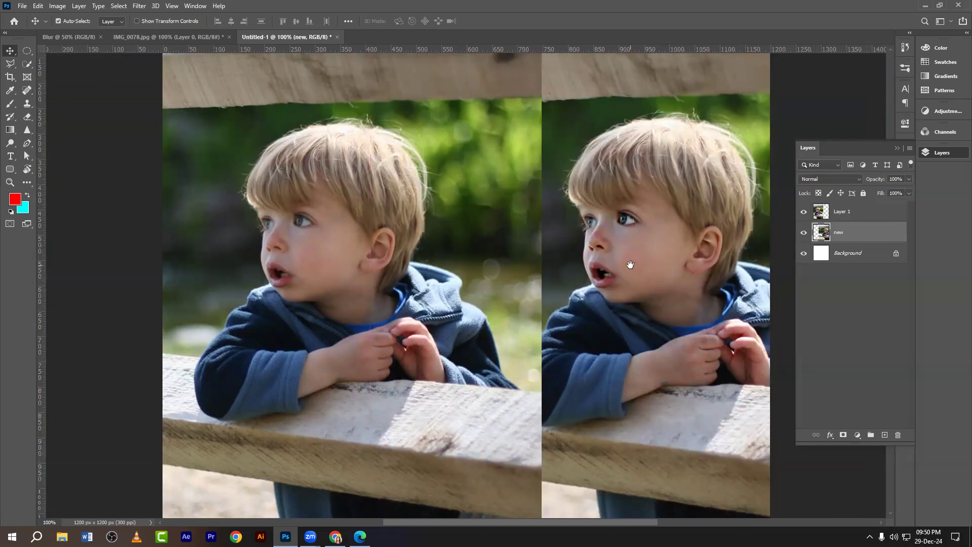
pyautogui.moveTo(625, 263); pyautogui.dragTo(561, 243)
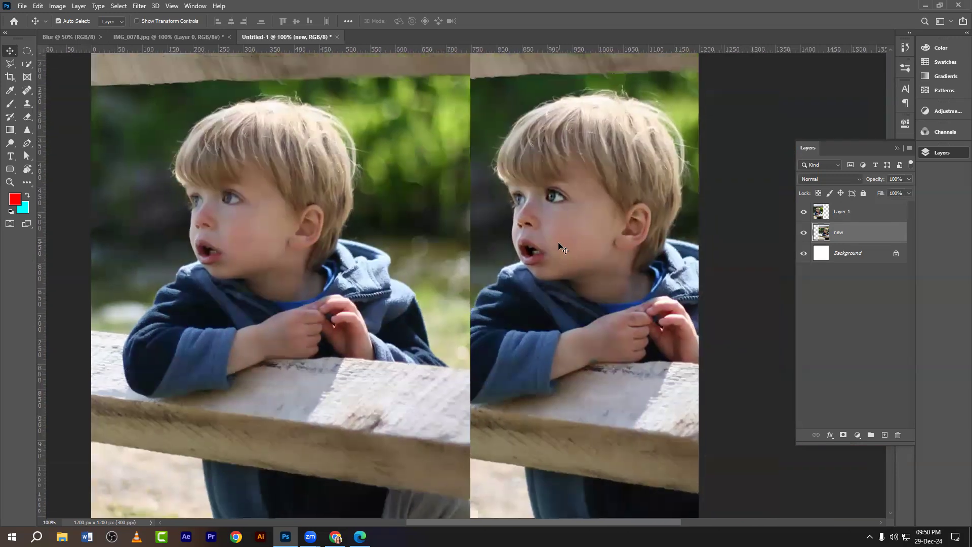
# Step: Switch to the course module PDF in Edge and review the Image Retouching topics of Class 4
pyautogui.click(360, 536)
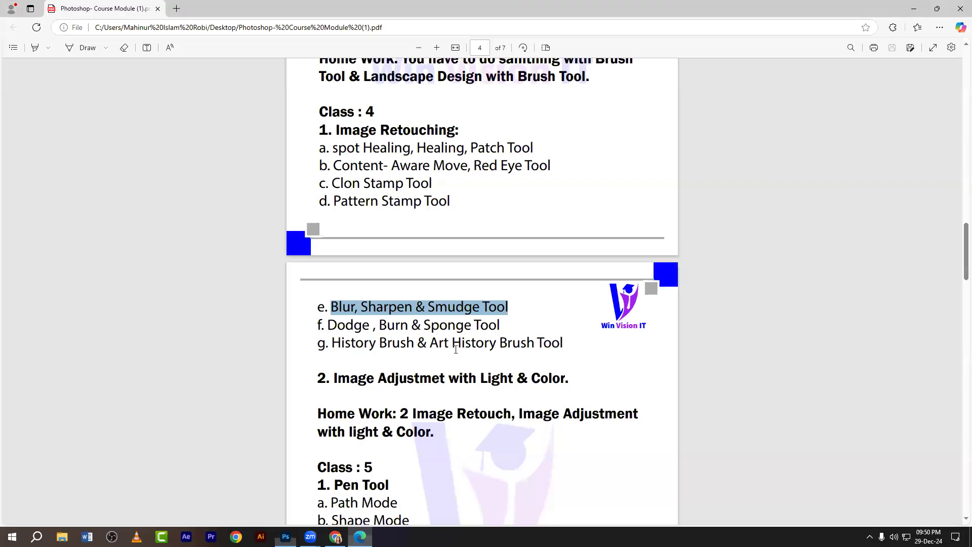
pyautogui.moveTo(336, 130); pyautogui.dragTo(448, 132)
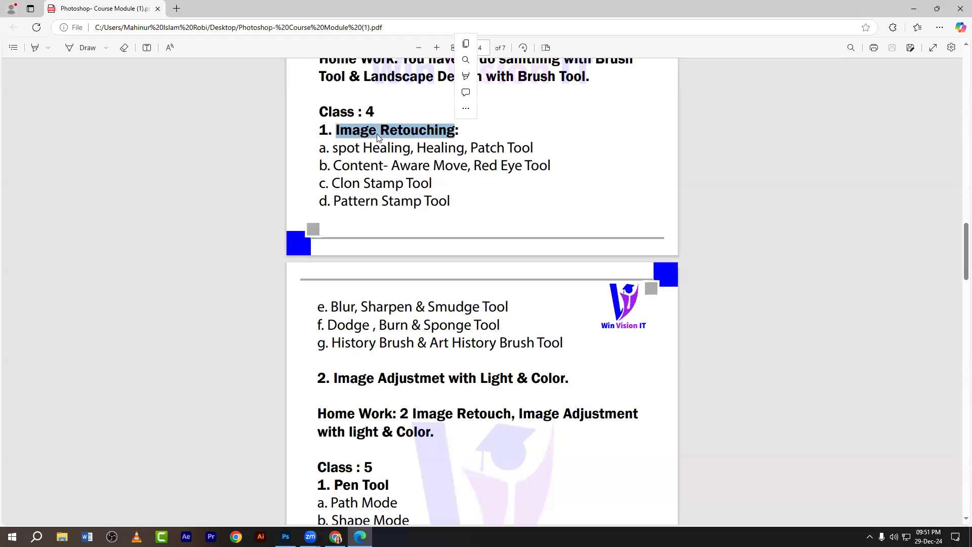
pyautogui.click(364, 129)
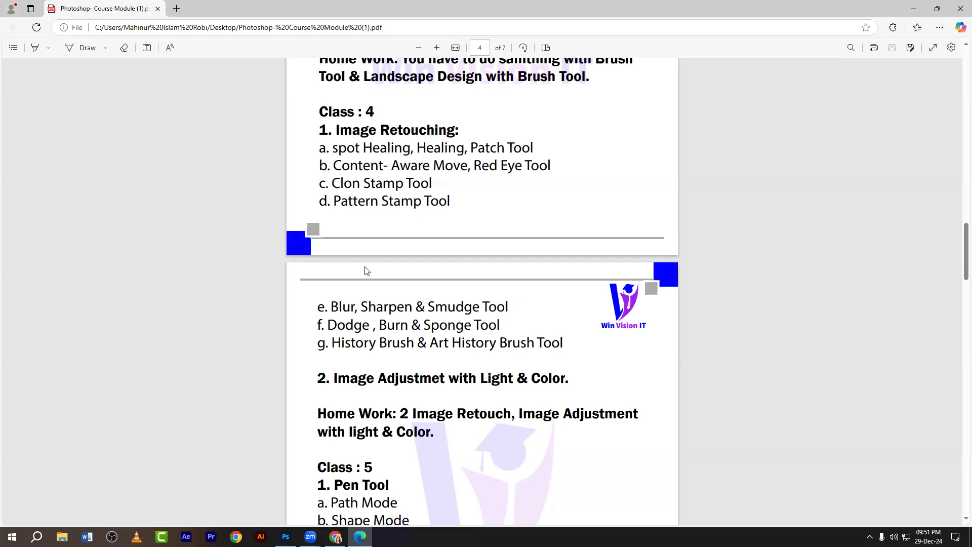
pyautogui.scroll(-2, 367, 270)
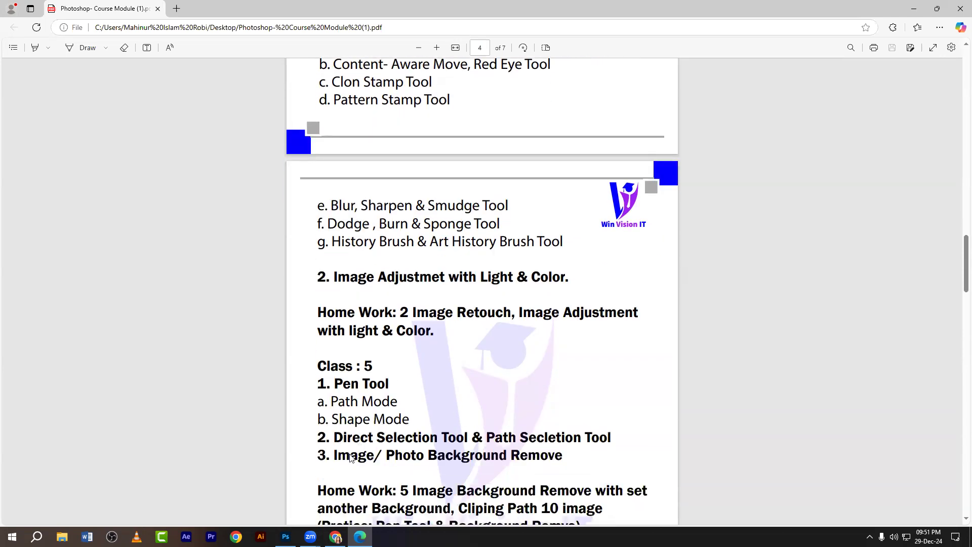
# Step: Switch back to Photoshop and move the original photo slightly left and the sharpened photo slightly right
pyautogui.click(285, 537)
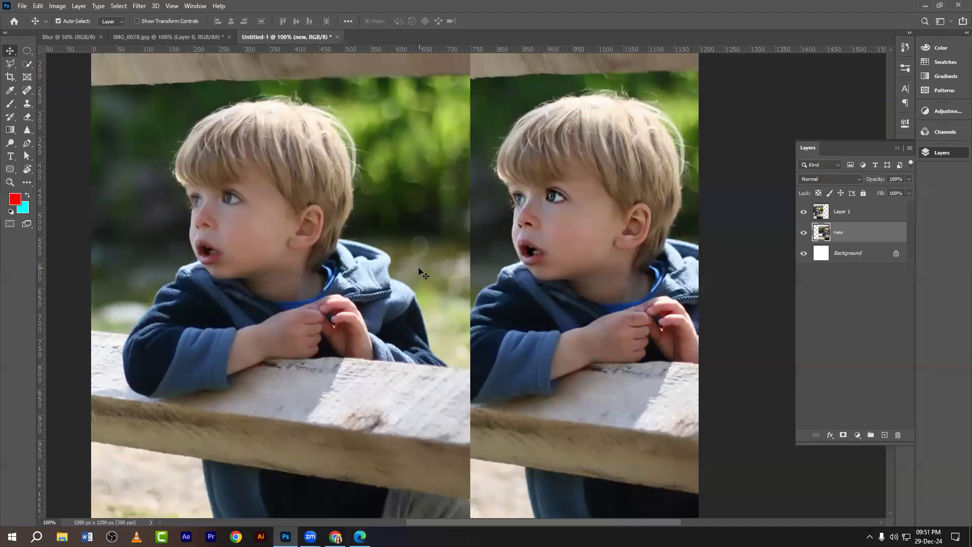
pyautogui.moveTo(418, 268); pyautogui.dragTo(405, 269)
pyautogui.moveTo(536, 240); pyautogui.dragTo(544, 239)
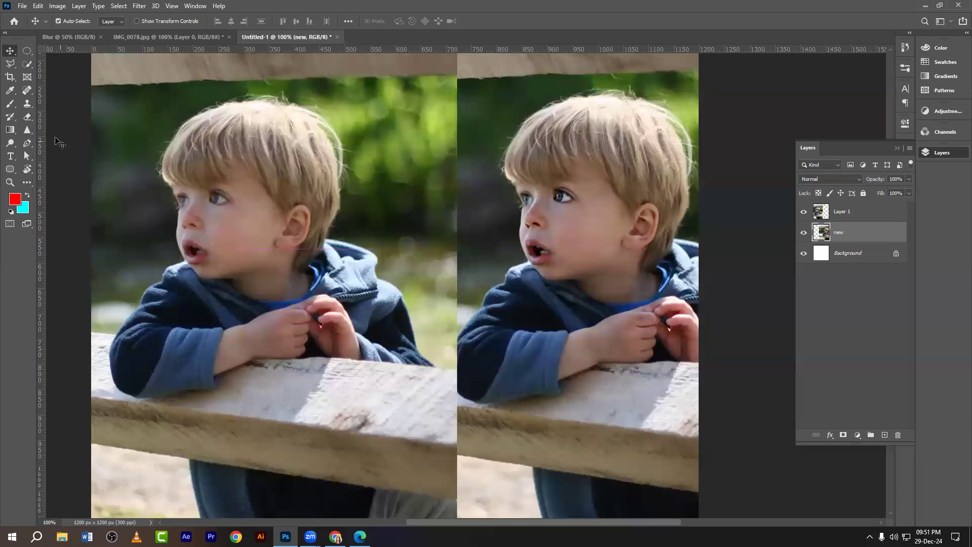
# Step: Activate the Sharpen tool and enlarge its brush to 50
pyautogui.click(30, 129)
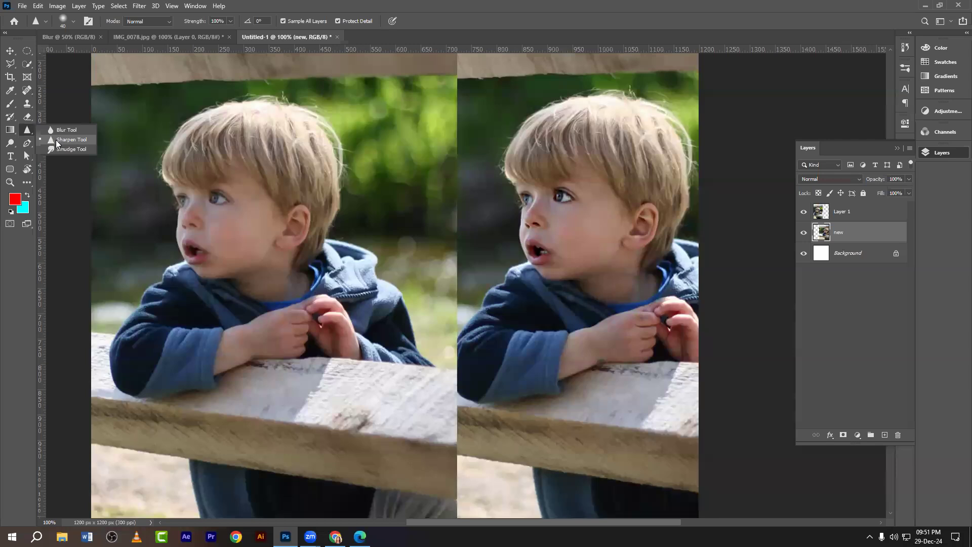
pyautogui.scroll(3, 396, 228)
pyautogui.scroll(3, 396, 228)
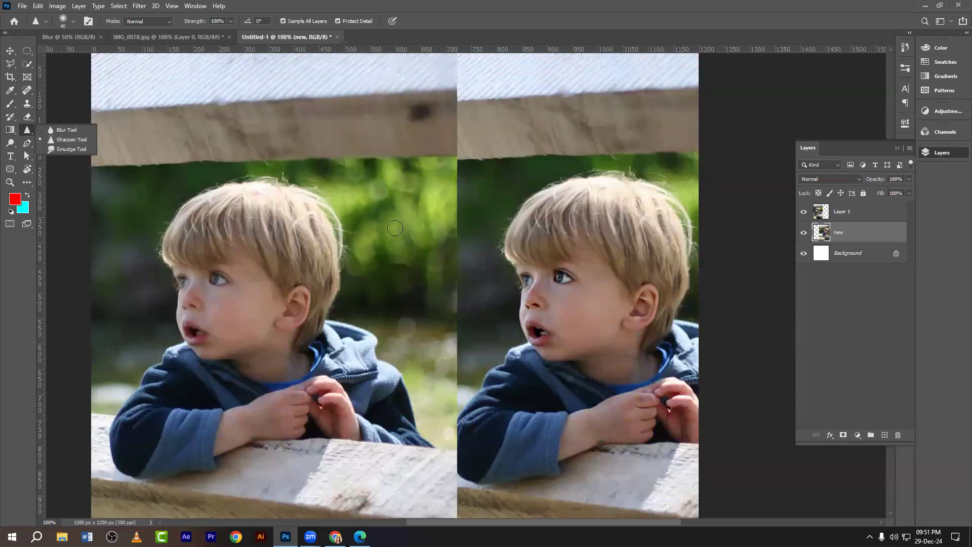
pyautogui.press(']')
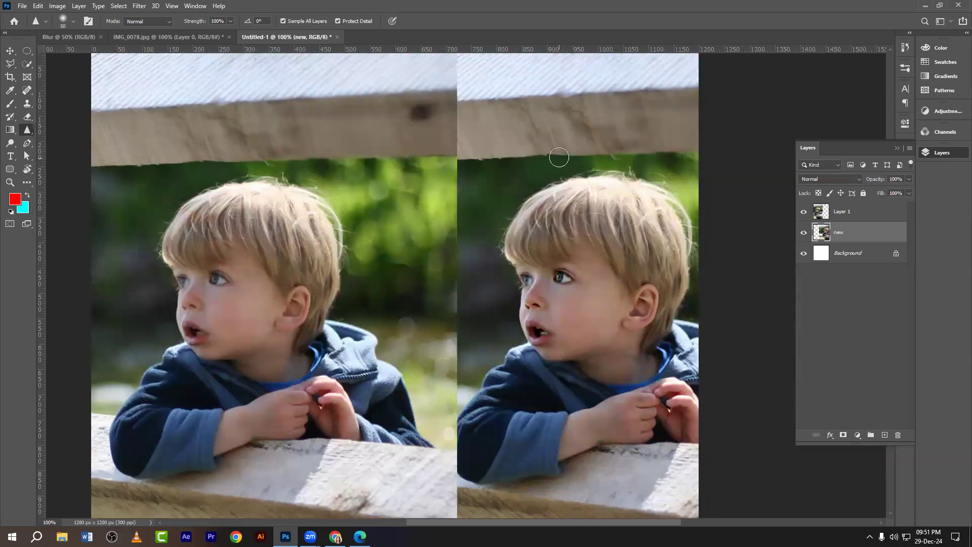
pyautogui.scroll(-2, 553, 185)
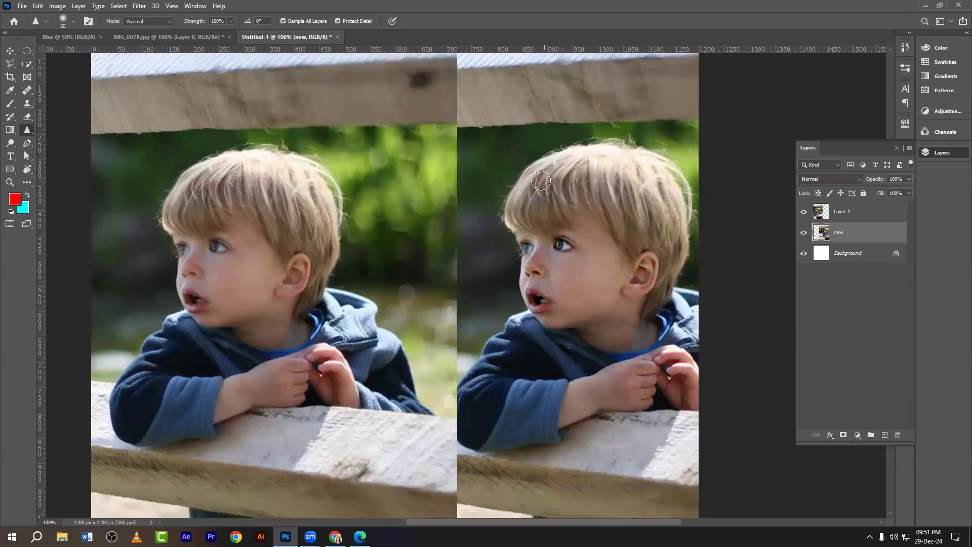
# Step: Return to the IMG_0078.jpg document and show the "new" layer over the original at 200% zoom
pyautogui.click(208, 37)
pyautogui.hotkey('ctrl', '+')
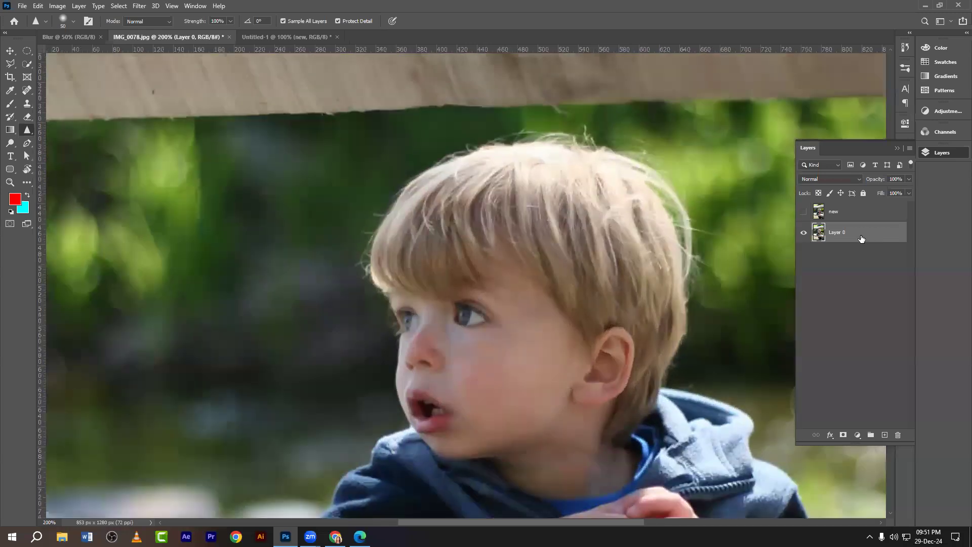
pyautogui.click(803, 212)
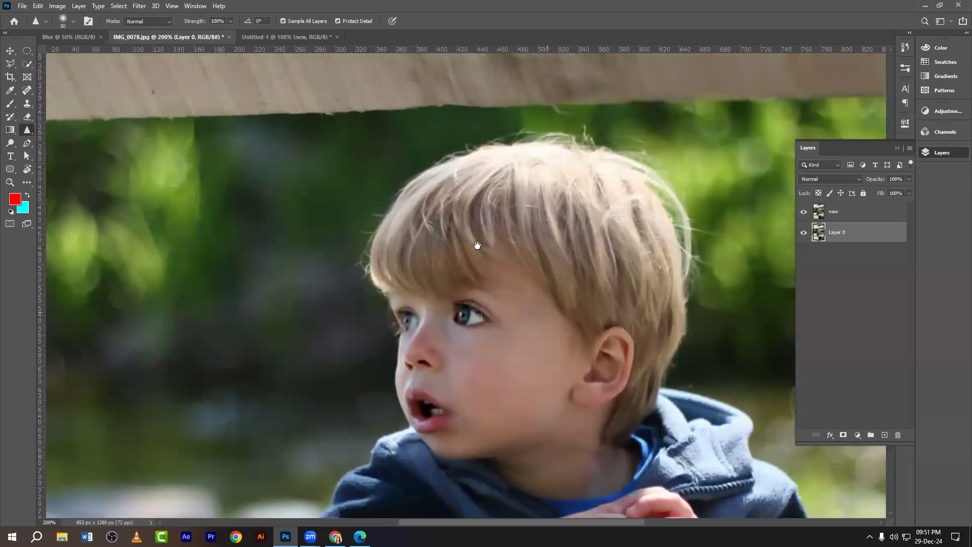
# Step: Oversharpen the child's eyes, nose, cheek, ear and hand on the "new" layer with a size 60 Sharpen brush
pyautogui.moveTo(538, 320); pyautogui.dragTo(390, 178)
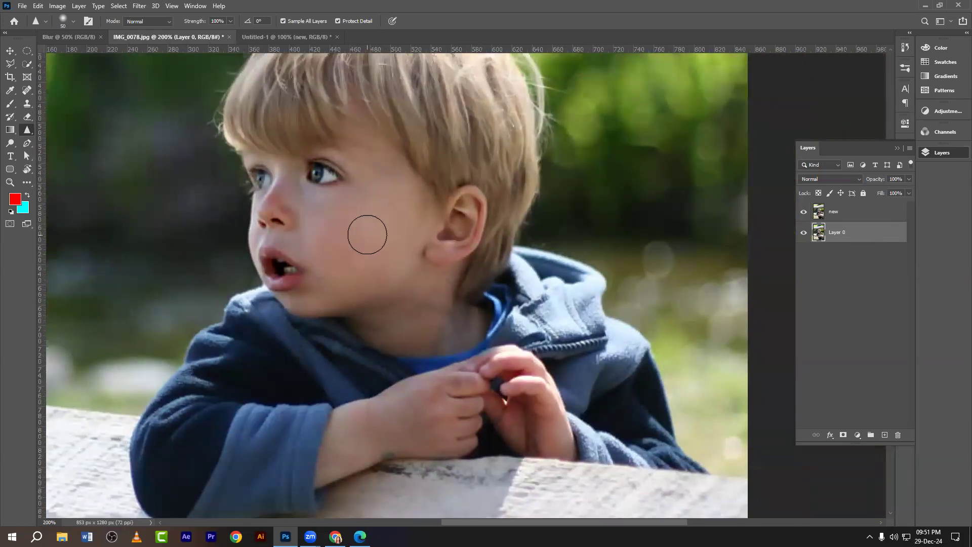
pyautogui.press(']')
pyautogui.click(836, 216)
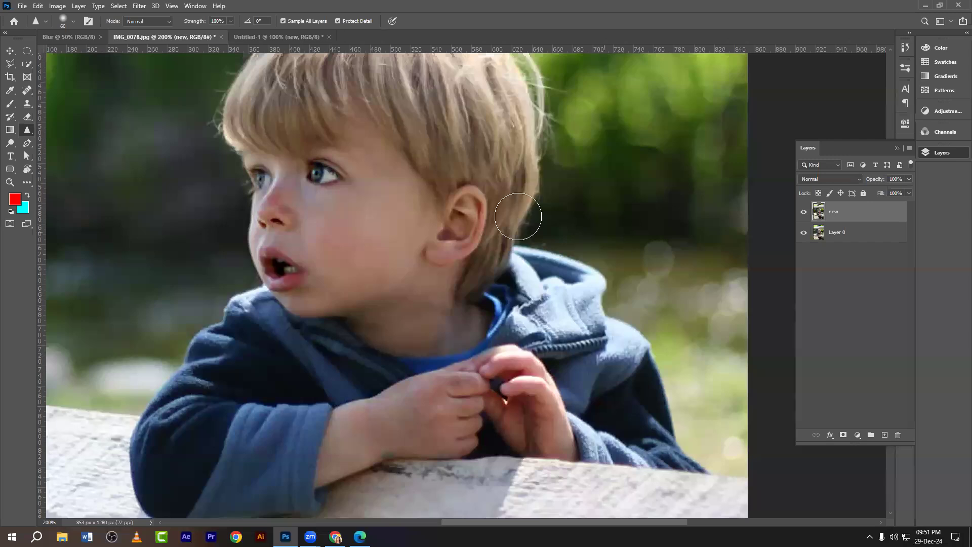
pyautogui.moveTo(303, 173)
pyautogui.mouseDown()
pyautogui.moveTo(353, 187)
pyautogui.moveTo(298, 164)
pyautogui.moveTo(343, 182)
pyautogui.moveTo(299, 176)
pyautogui.moveTo(358, 186)
pyautogui.moveTo(264, 174)
pyautogui.moveTo(259, 194)
pyautogui.moveTo(258, 169)
pyautogui.moveTo(260, 197)
pyautogui.moveTo(258, 148)
pyautogui.moveTo(271, 220)
pyautogui.mouseUp()
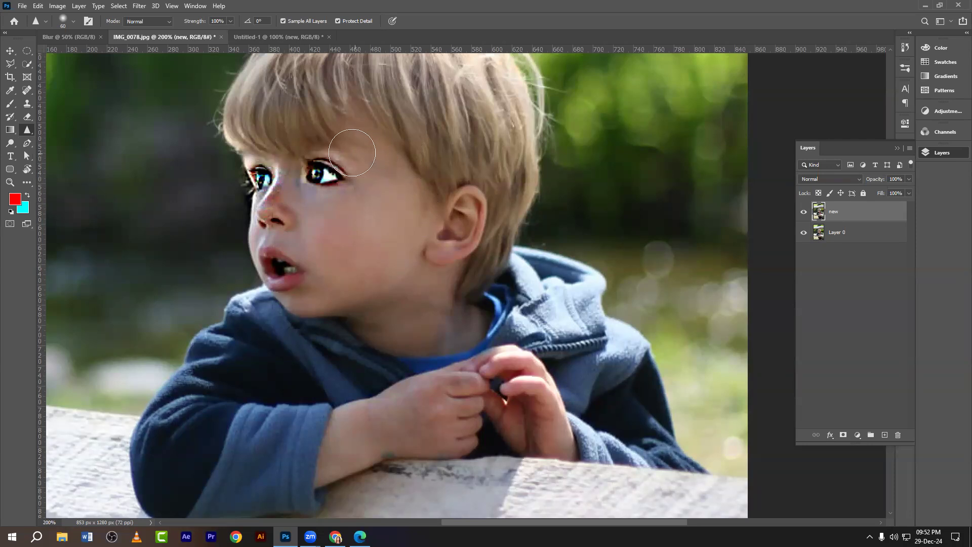
pyautogui.moveTo(279, 192)
pyautogui.mouseDown()
pyautogui.moveTo(364, 284)
pyautogui.moveTo(377, 263)
pyautogui.moveTo(413, 263)
pyautogui.moveTo(362, 284)
pyautogui.moveTo(351, 301)
pyautogui.moveTo(323, 277)
pyautogui.moveTo(290, 287)
pyautogui.moveTo(333, 281)
pyautogui.moveTo(357, 225)
pyautogui.mouseUp()
pyautogui.moveTo(477, 192); pyautogui.dragTo(445, 253)
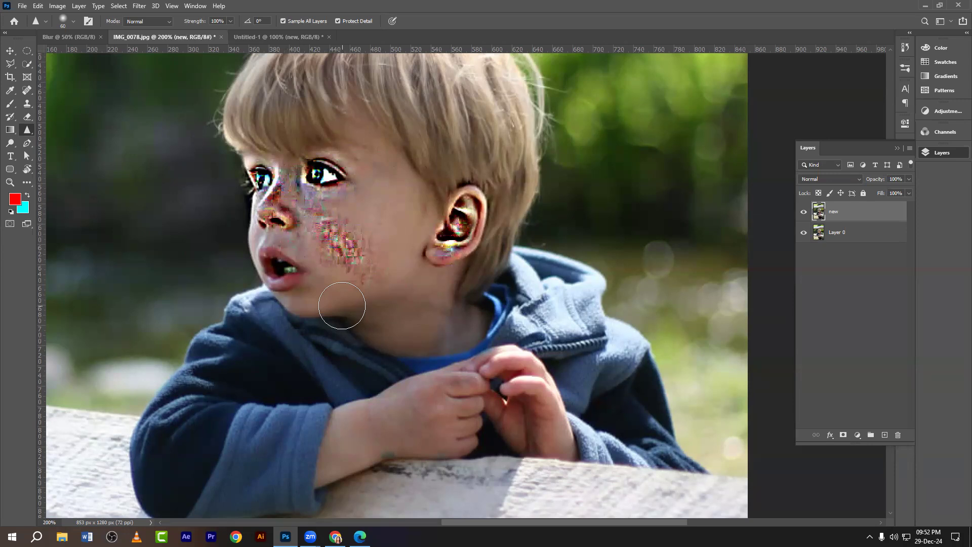
pyautogui.scroll(-2, 342, 305)
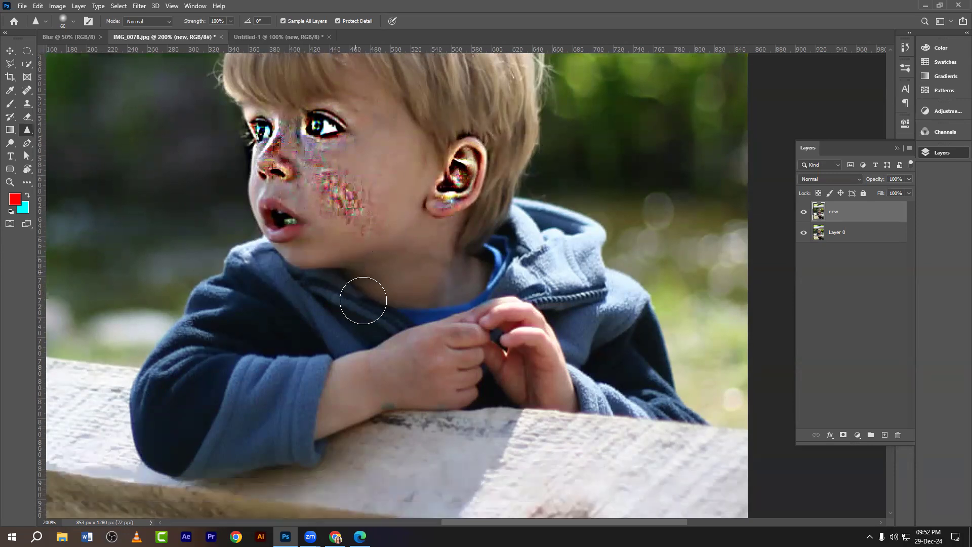
pyautogui.moveTo(439, 356)
pyautogui.mouseDown()
pyautogui.moveTo(468, 347)
pyautogui.moveTo(340, 414)
pyautogui.moveTo(337, 389)
pyautogui.moveTo(450, 348)
pyautogui.moveTo(420, 365)
pyautogui.moveTo(355, 390)
pyautogui.moveTo(472, 329)
pyautogui.mouseUp()
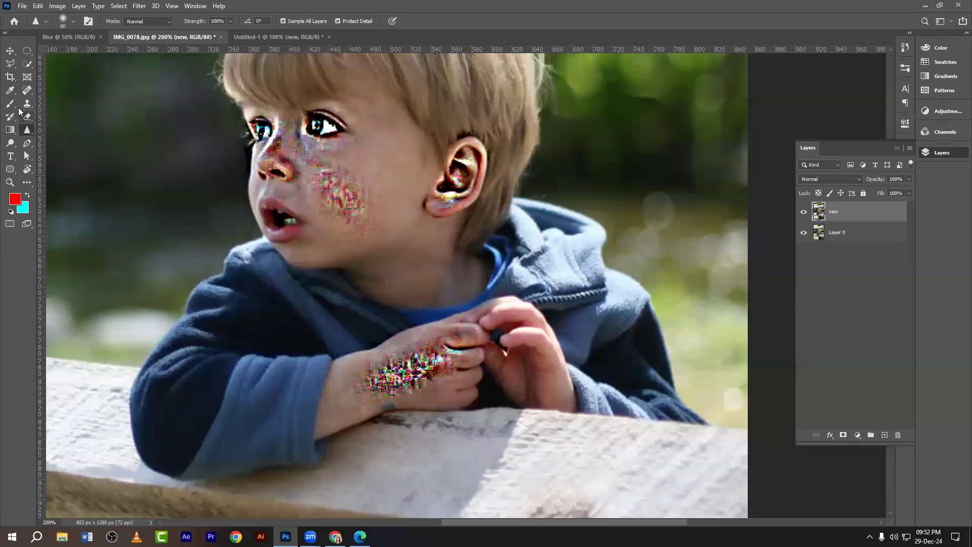
# Step: Delete the oversharpened "new" layer from IMG_0078.jpg and show the whole photo
pyautogui.rightClick(29, 133)
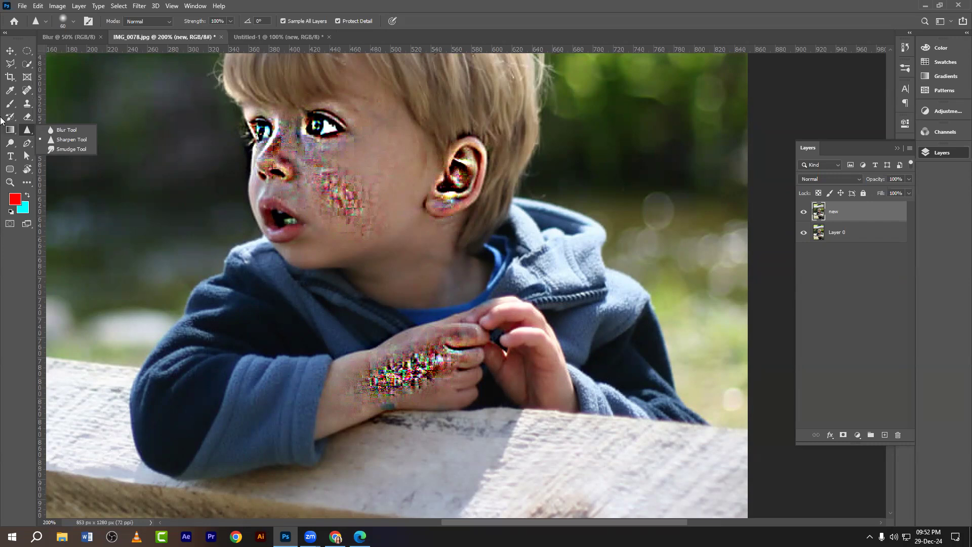
pyautogui.click(8, 50)
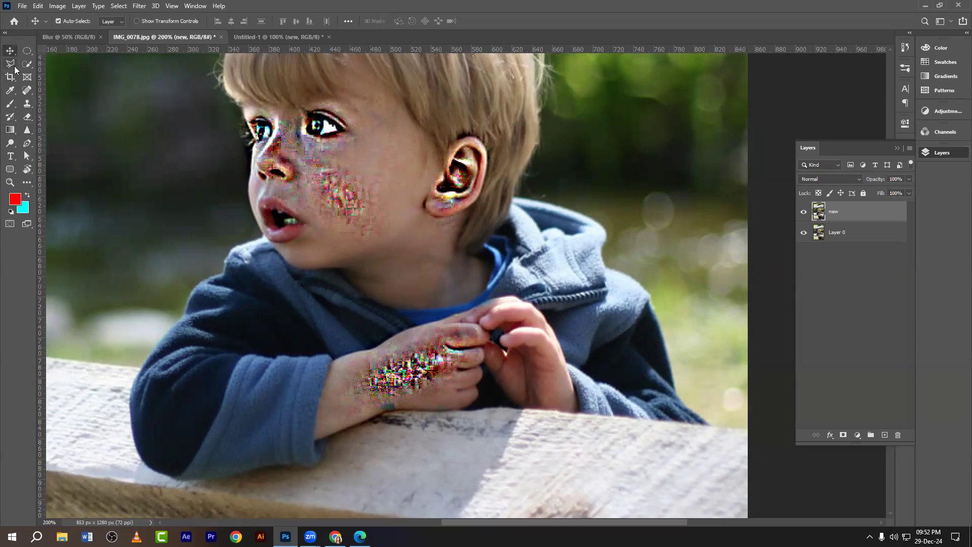
pyautogui.hotkey('ctrl', '-')
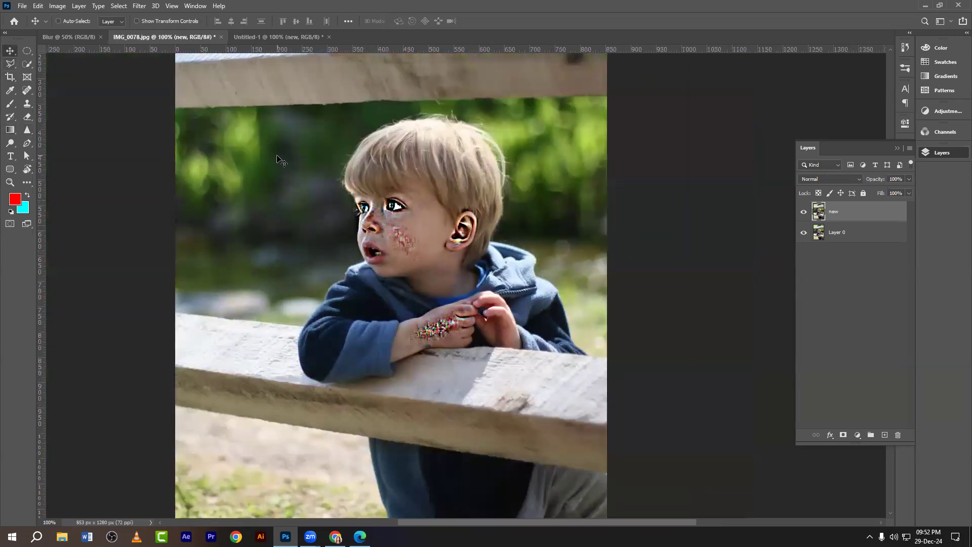
pyautogui.hotkey('ctrl', '-')
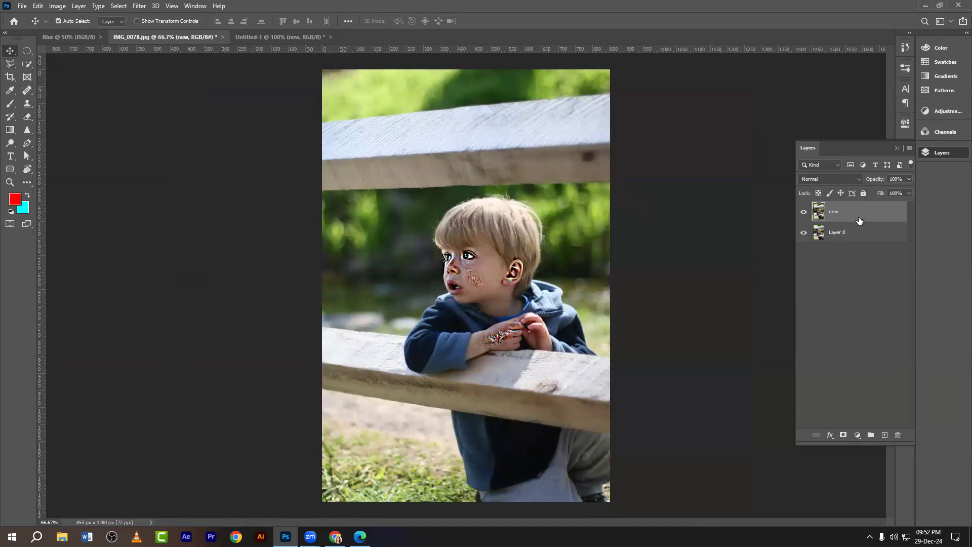
pyautogui.press('Delete')
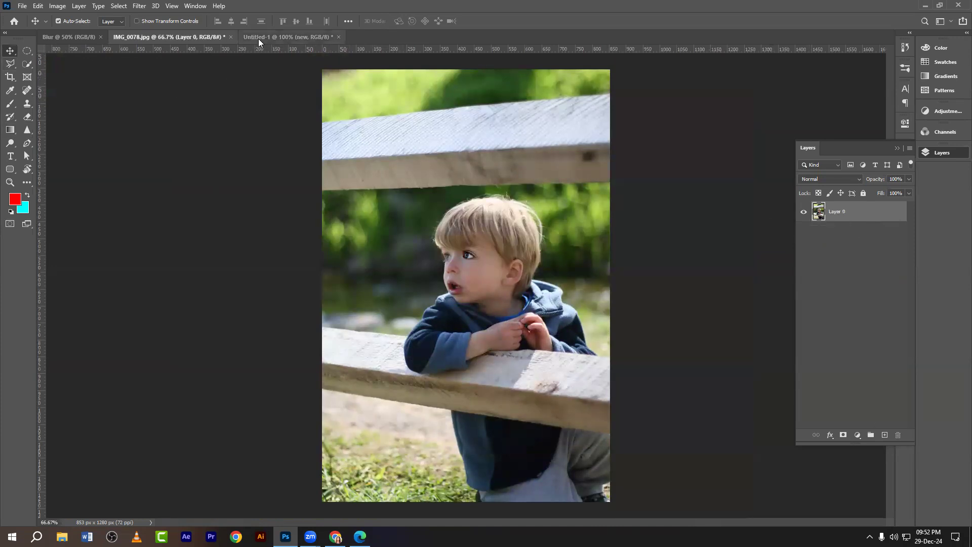
# Step: In the Blur document, add a new layer and fill a full-width rectangular selection over about the upper third with red
pyautogui.click(67, 38)
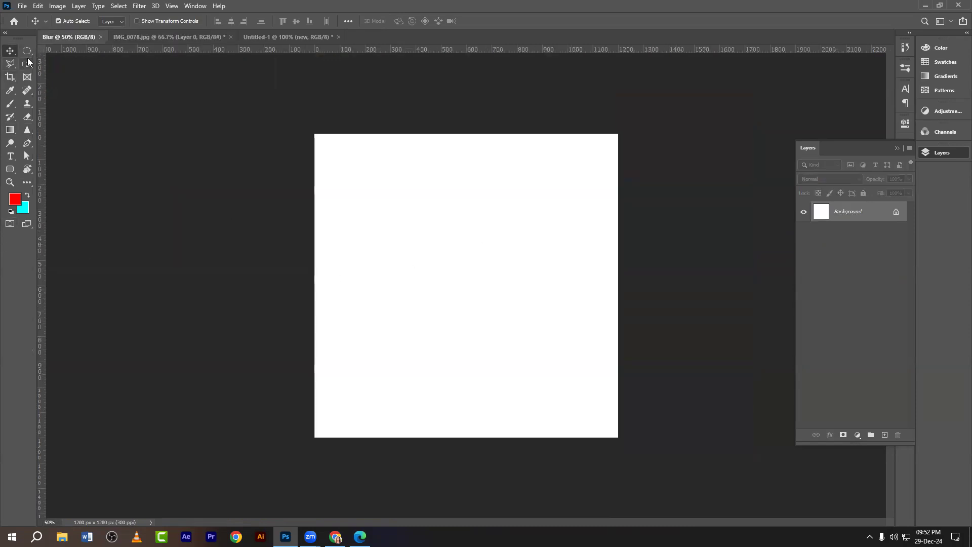
pyautogui.click(885, 435)
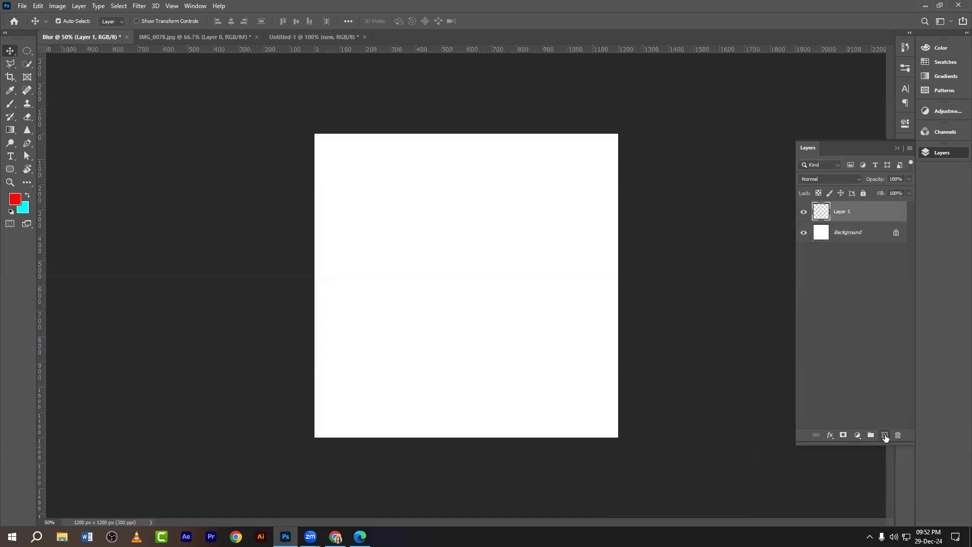
pyautogui.click(28, 52)
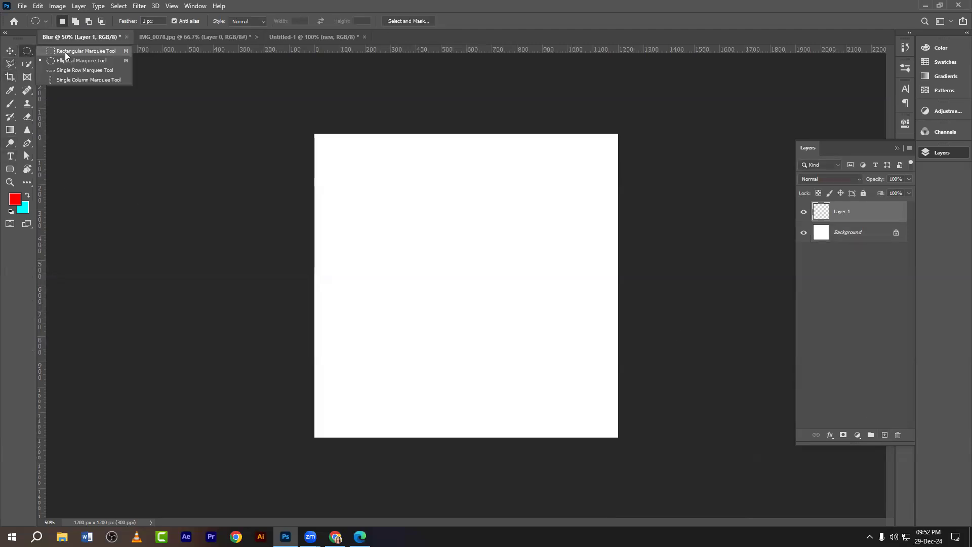
pyautogui.click(65, 52)
pyautogui.moveTo(315, 134); pyautogui.dragTo(627, 242)
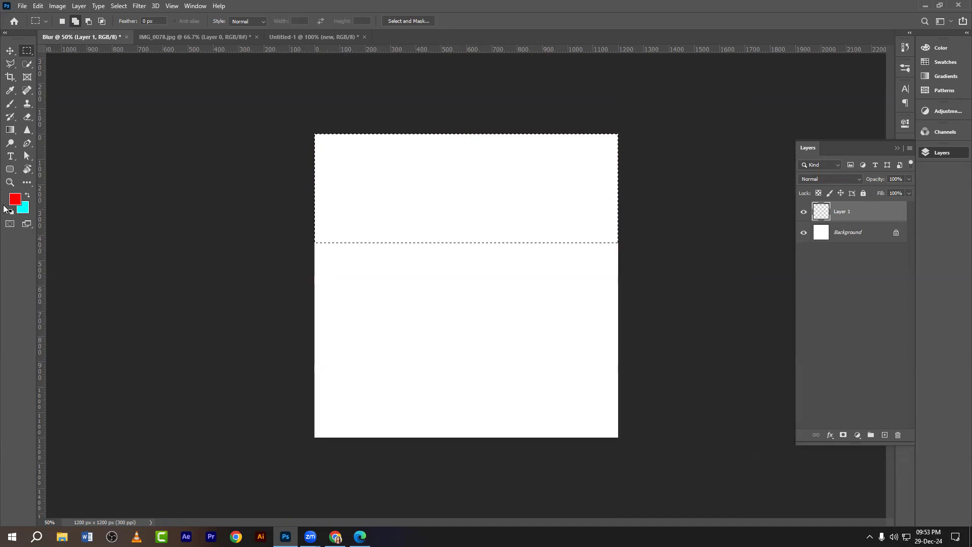
pyautogui.hotkey('alt', 'BackSpace')
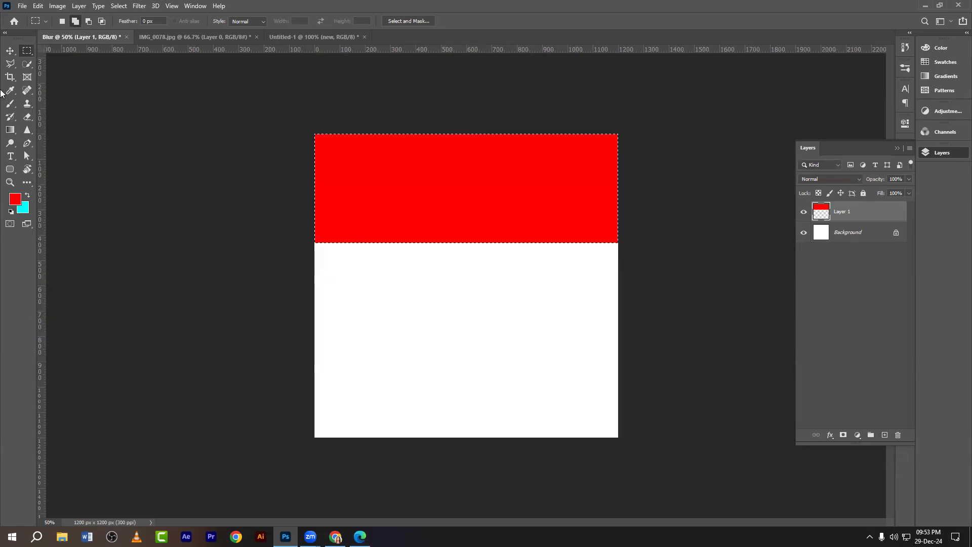
pyautogui.click(5, 52)
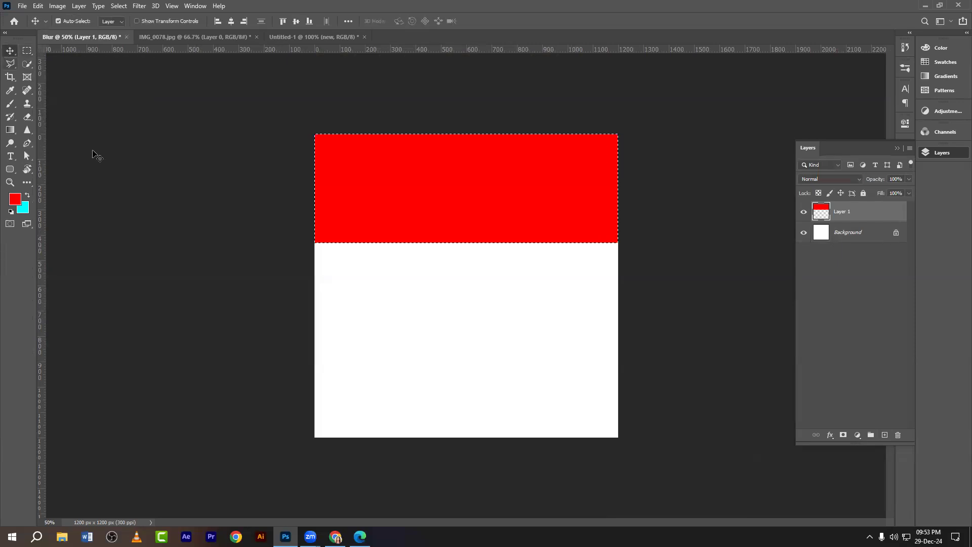
pyautogui.hotkey('ctrl', 'd')
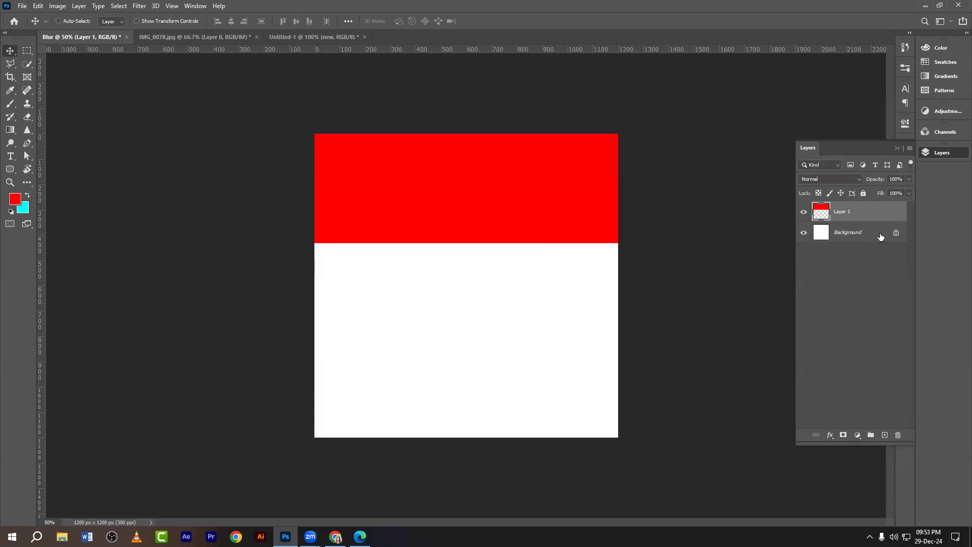
# Step: Duplicate the red band layer and place the copy directly beneath the original band
pyautogui.hotkey('ctrl', 'j')
pyautogui.moveTo(453, 212); pyautogui.dragTo(451, 330)
pyautogui.moveTo(450, 320); pyautogui.dragTo(454, 317)
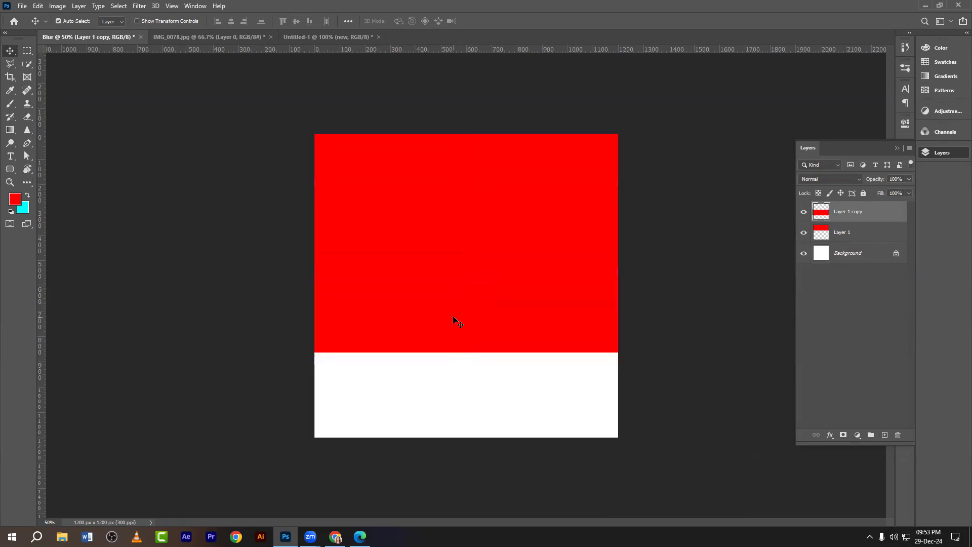
# Step: Fill the whole Layer 1 copy with the cyan background color
pyautogui.hotkey('alt', 'BackSpace')
pyautogui.hotkey('ctrl', 'z')
pyautogui.press('ctrl')
pyautogui.hotkey('ctrl', 'BackSpace')
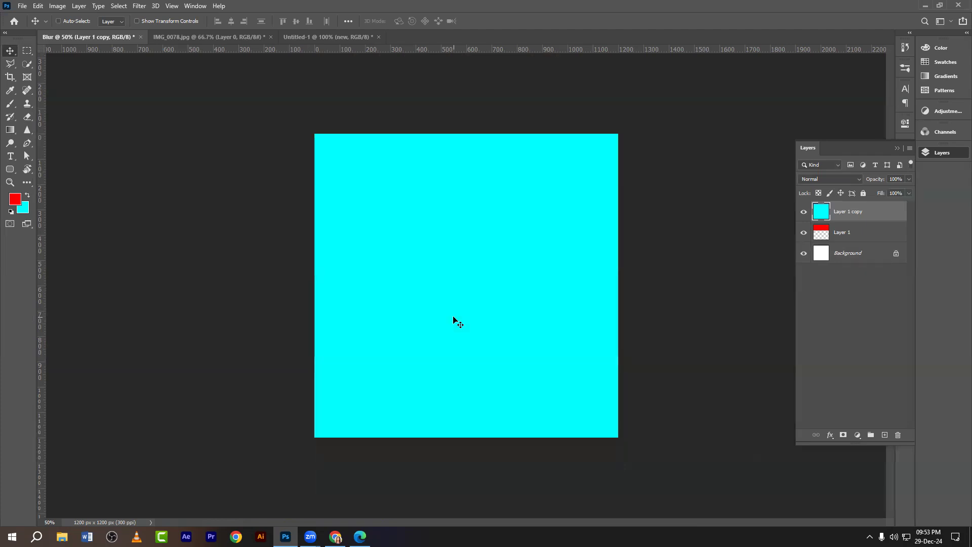
pyautogui.press('ctrl')
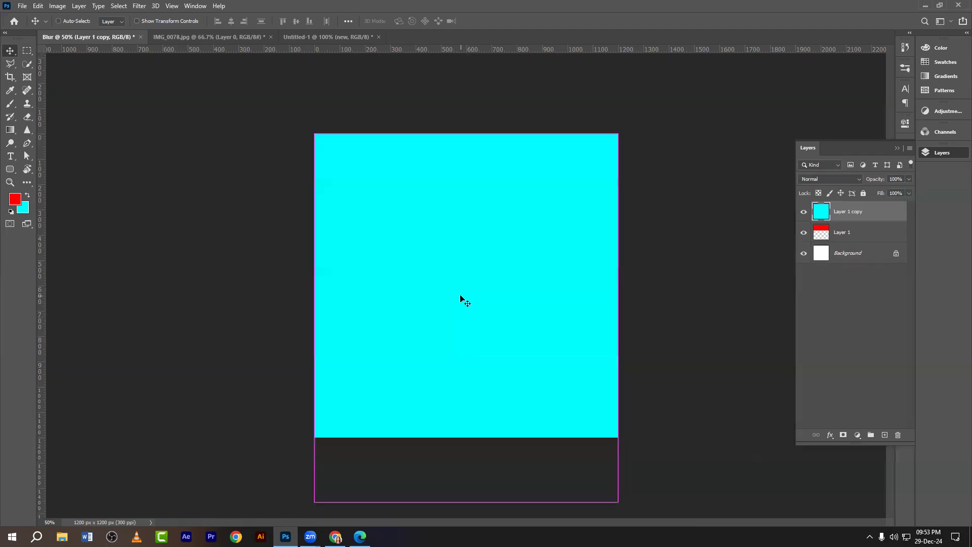
# Step: Free-transform the cyan layer so it covers only the canvas area below the red band
pyautogui.hotkey('ctrl', 't')
pyautogui.moveTo(466, 134); pyautogui.dragTo(466, 243)
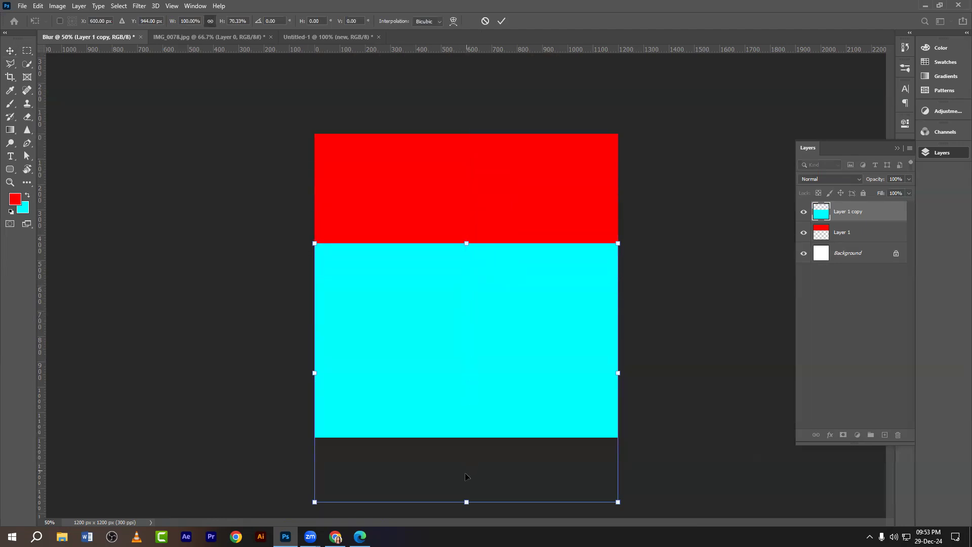
pyautogui.moveTo(462, 500); pyautogui.dragTo(462, 443)
pyautogui.click(10, 51)
pyautogui.moveTo(542, 308); pyautogui.dragTo(542, 306)
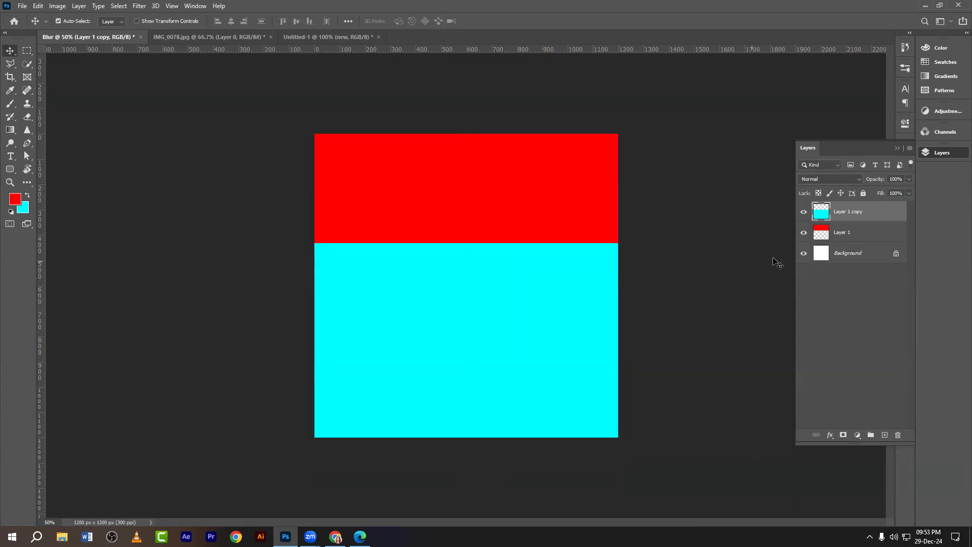
# Step: Try stamping the visible layers onto a new merged layer, and undo the stamp
pyautogui.press('ctrl')
pyautogui.keyDown('ctrl'); pyautogui.click(847, 233); pyautogui.keyUp('ctrl')
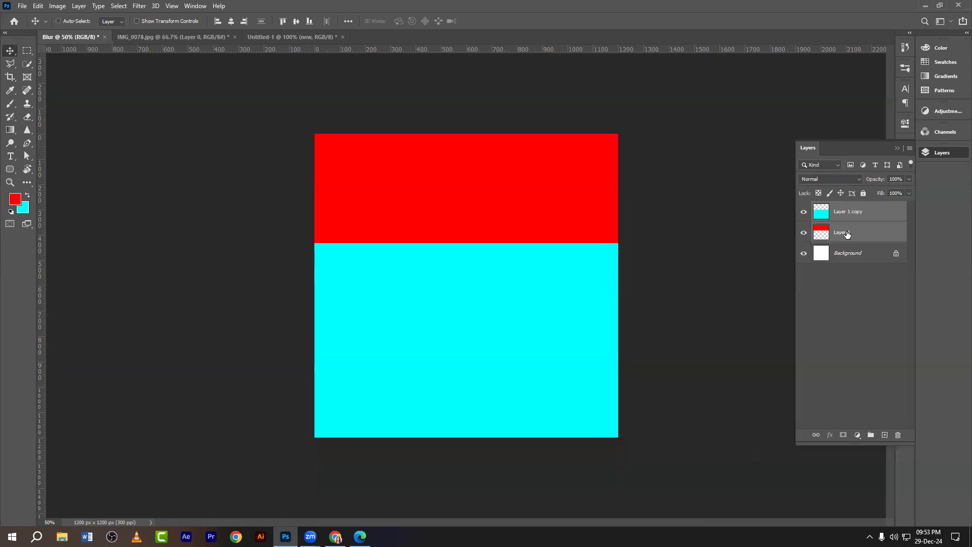
pyautogui.hotkey('ctrl', 'shift', 'alt', 'e')
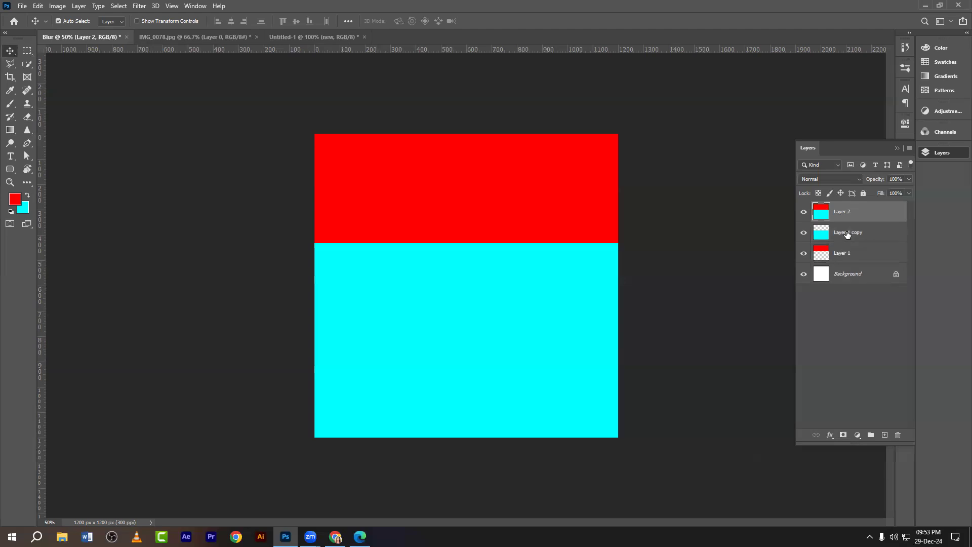
pyautogui.hotkey('ctrl', 'z')
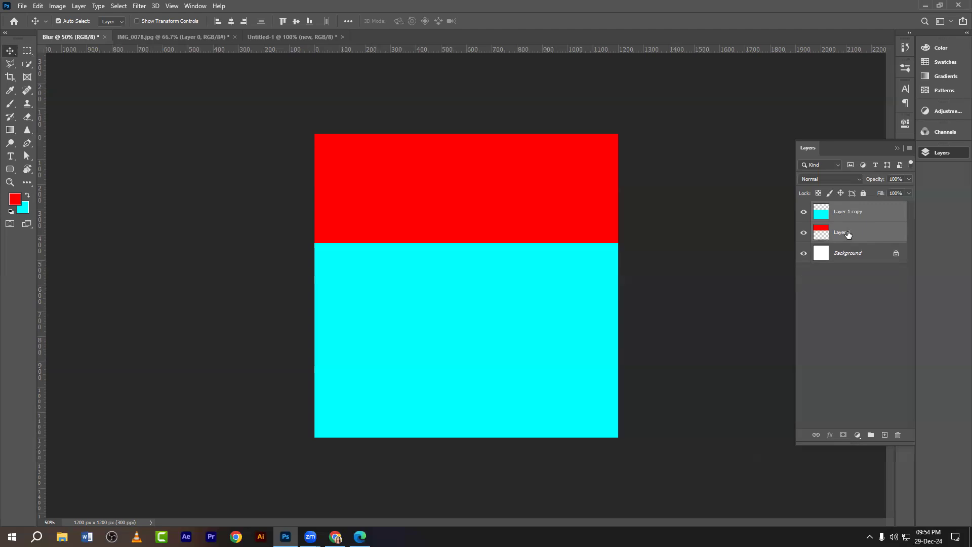
# Step: Stamp the cyan Layer 1 copy down onto the red Layer 1
pyautogui.click(847, 234)
pyautogui.click(852, 215)
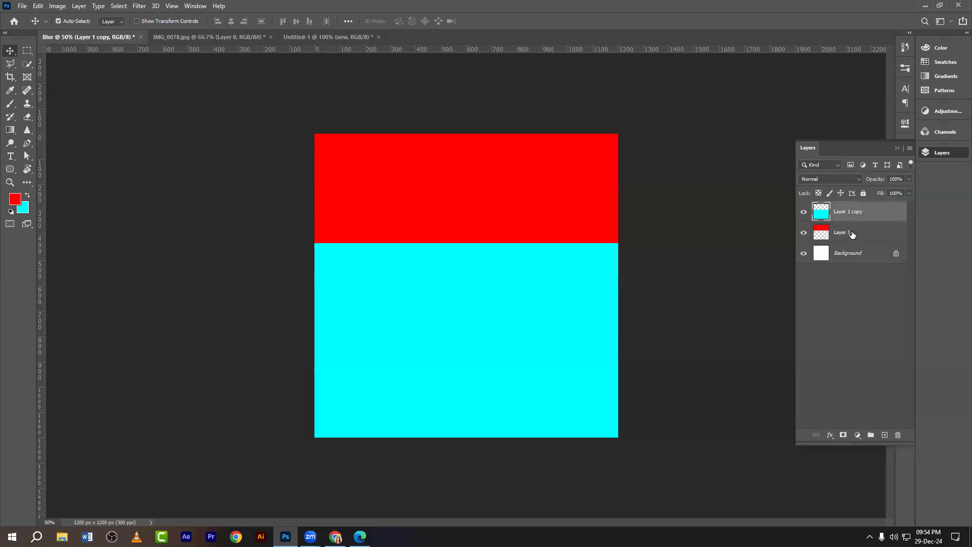
pyautogui.keyDown('ctrl'); pyautogui.click(852, 234); pyautogui.keyUp('ctrl')
pyautogui.keyDown('ctrl'); pyautogui.click(737, 257); pyautogui.keyUp('ctrl')
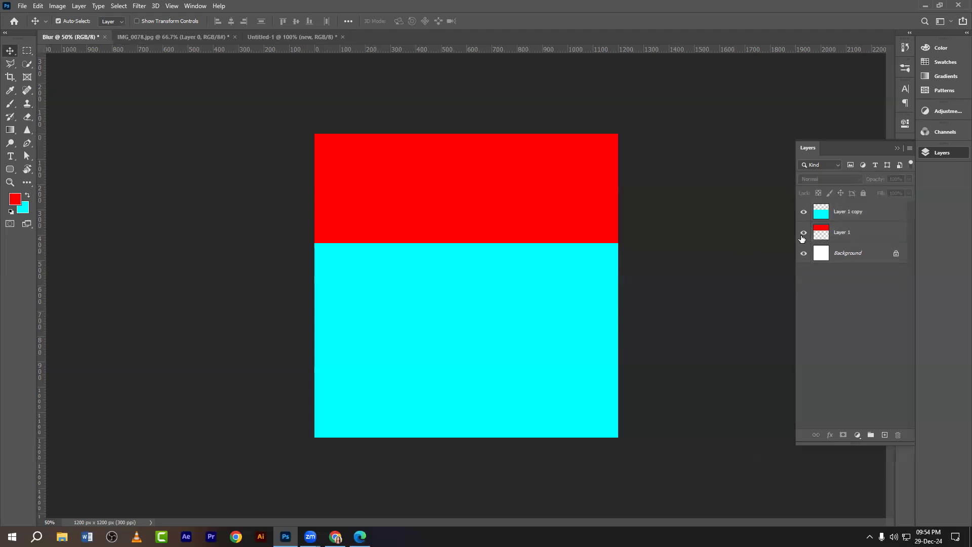
pyautogui.click(852, 217)
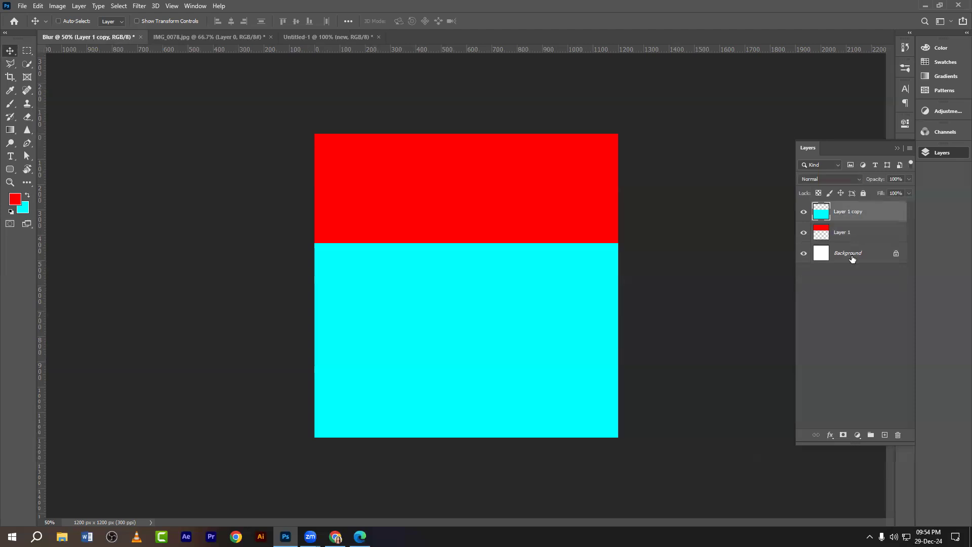
pyautogui.hotkey('ctrl', 'alt', 'e')
# Step: Toggle Layer 1's visibility to check the stamped colors and delete the leftover Layer 1 copy
pyautogui.click(802, 233)
pyautogui.click(803, 234)
pyautogui.click(803, 234)
pyautogui.click(803, 232)
pyautogui.press('ctrl')
pyautogui.press('Delete')
pyautogui.click(803, 211)
pyautogui.click(804, 212)
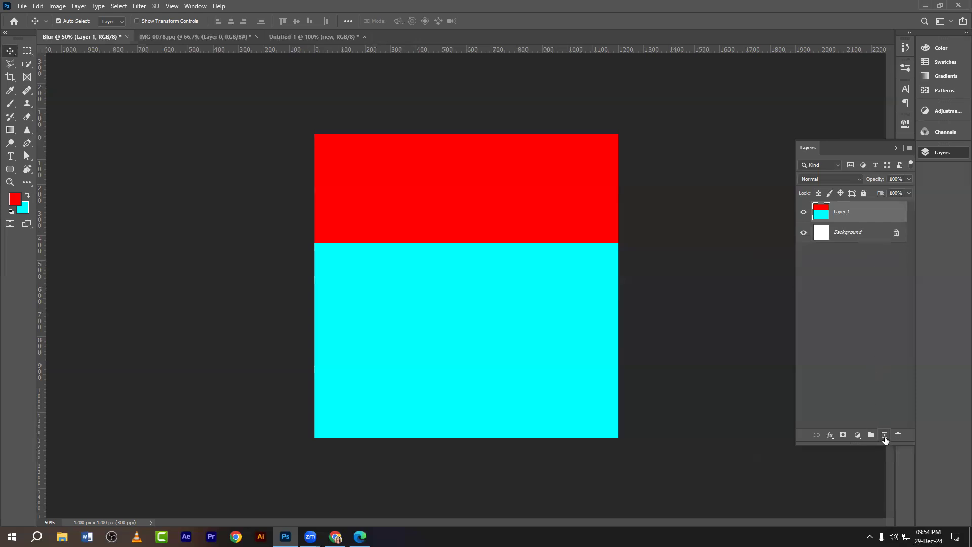
# Step: Add an empty layer above the red and cyan layer, and delete it again
pyautogui.click(885, 435)
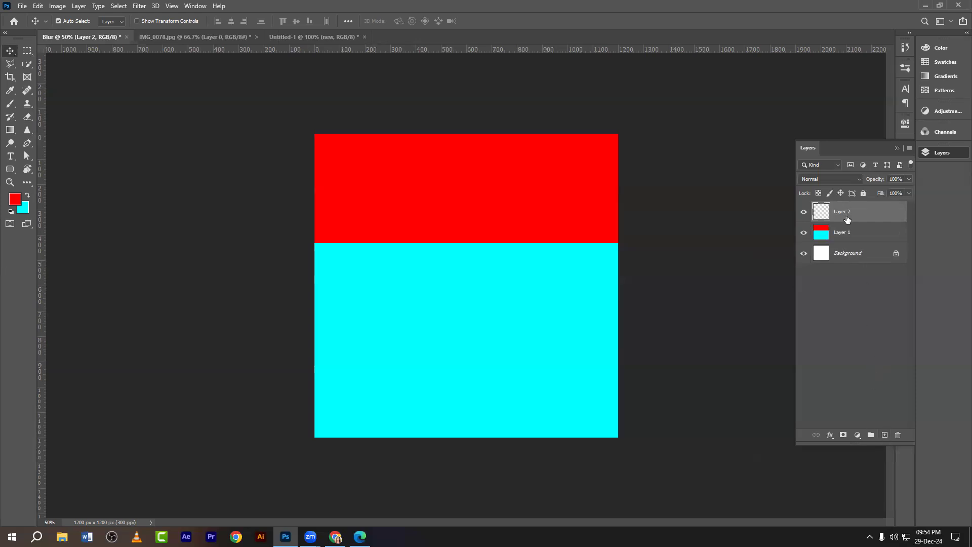
pyautogui.press('Delete')
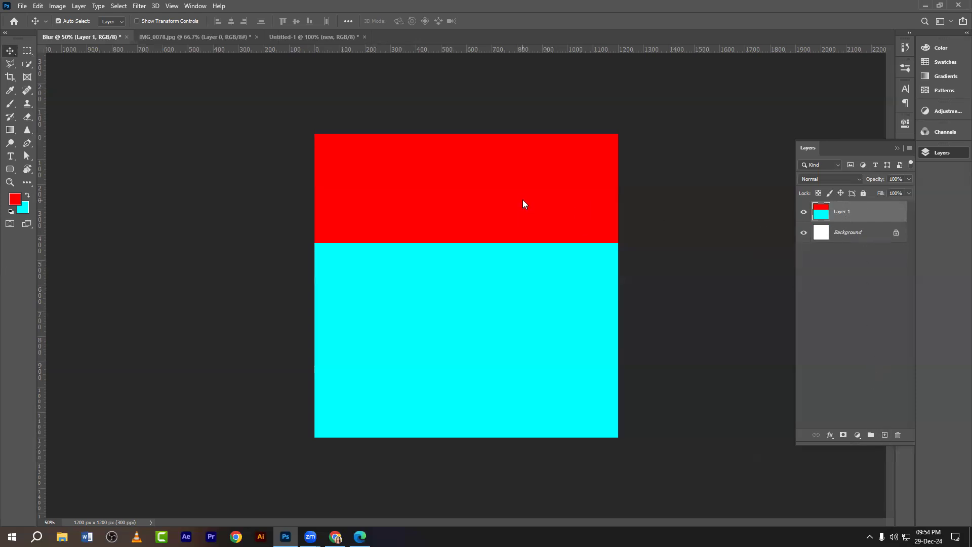
# Step: Flatten the red and cyan Layer 1 with the background, and undo the flattening
pyautogui.rightClick(523, 201)
pyautogui.click(861, 213)
pyautogui.rightClick(862, 213)
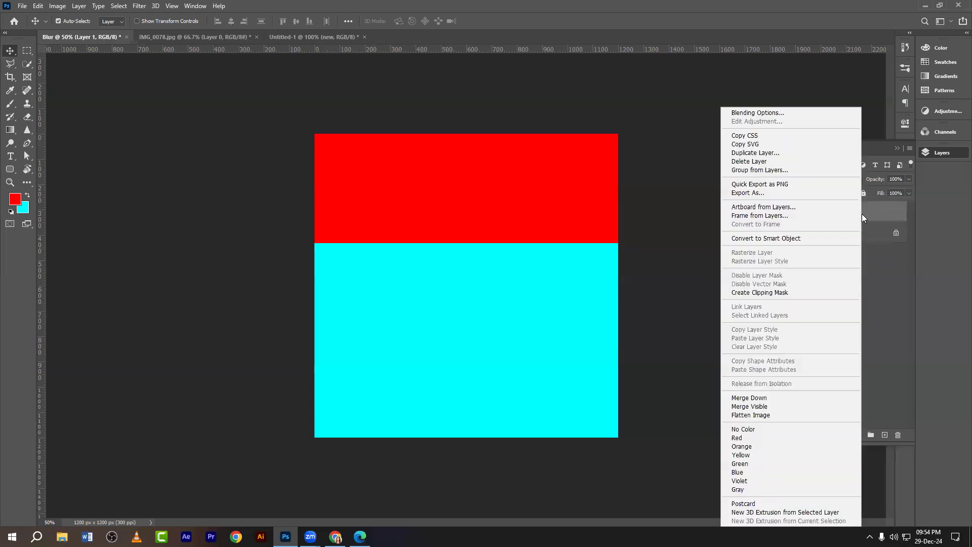
pyautogui.click(869, 215)
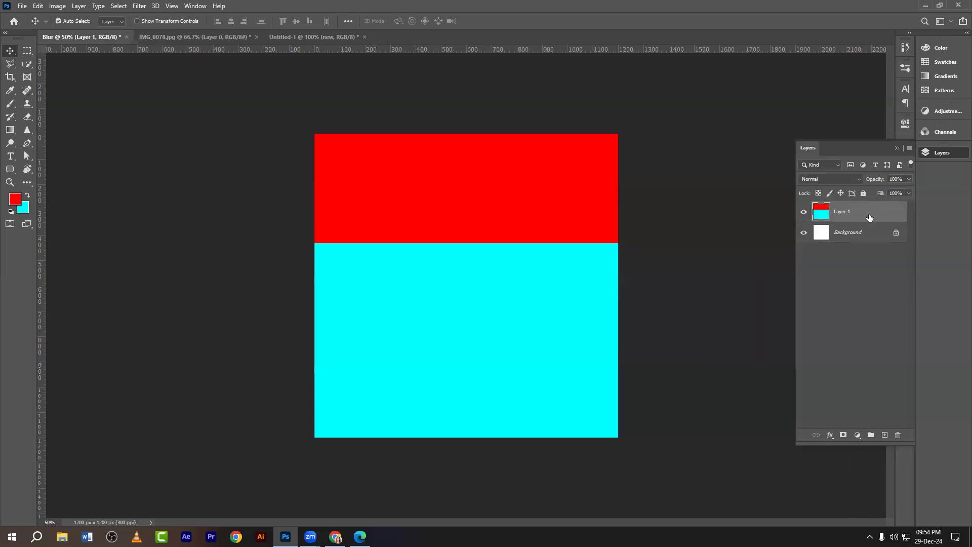
pyautogui.rightClick(870, 214)
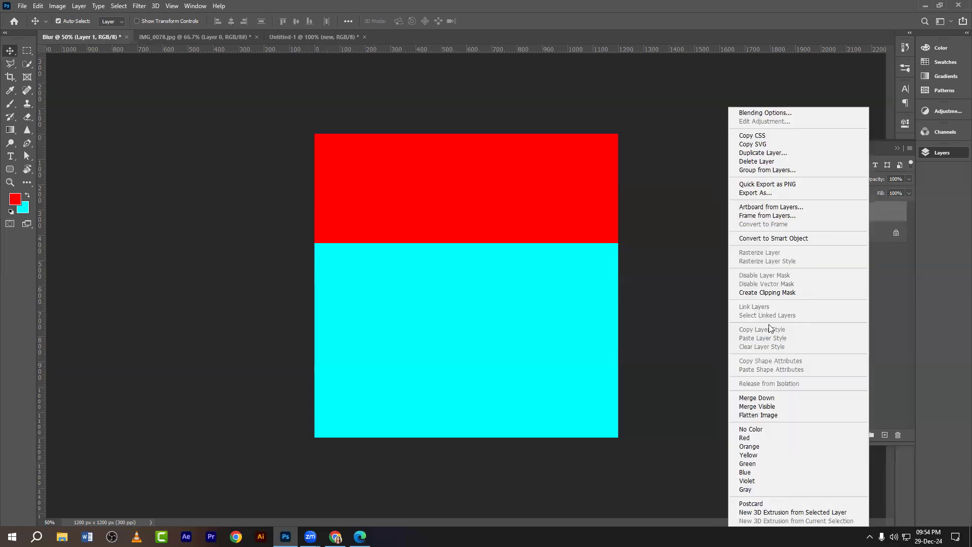
pyautogui.click(750, 415)
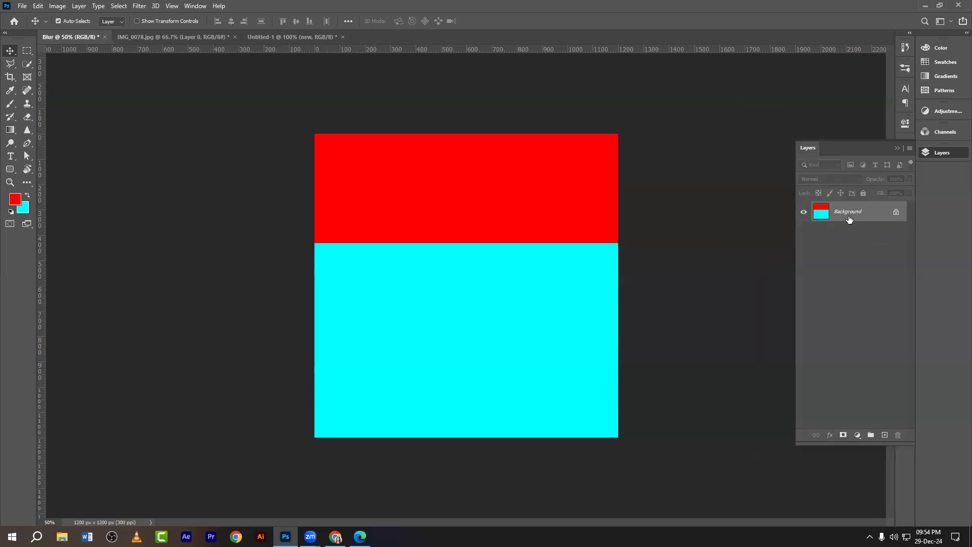
pyautogui.hotkey('ctrl', 'z')
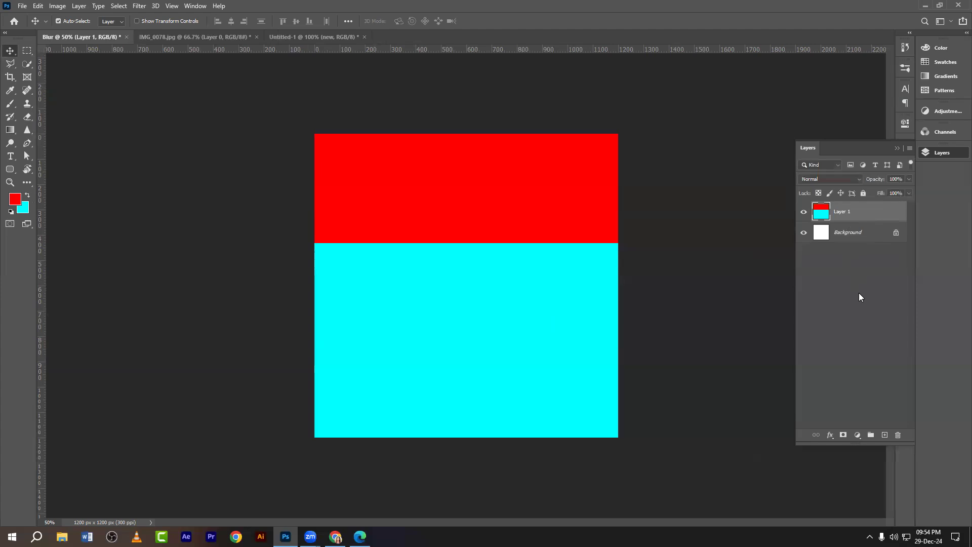
# Step: Add six empty layers above Layer 1 and flatten the whole stack into a single unlocked layer
pyautogui.click(886, 435)
pyautogui.click(885, 435)
pyautogui.click(886, 435)
pyautogui.click(885, 435)
pyautogui.click(885, 435)
pyautogui.click(885, 435)
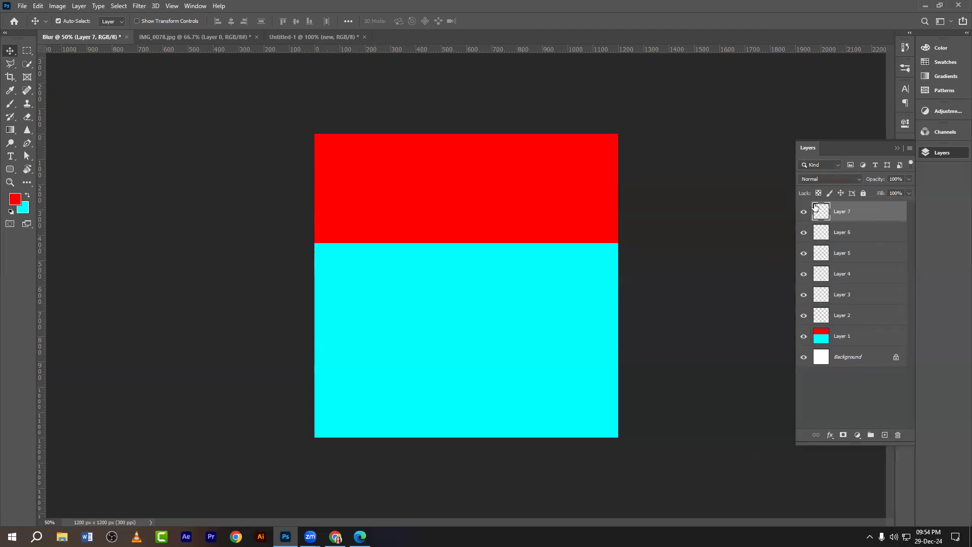
pyautogui.rightClick(853, 215)
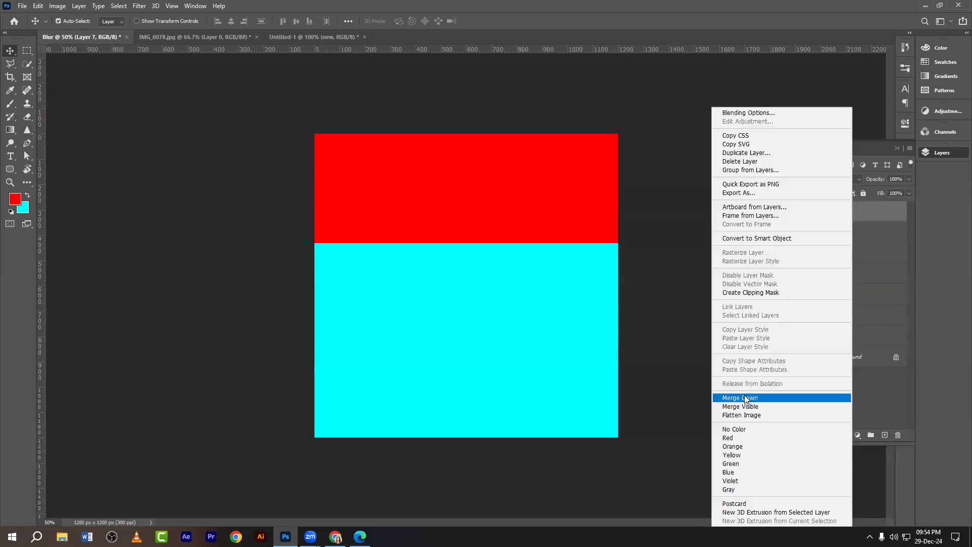
pyautogui.click(734, 418)
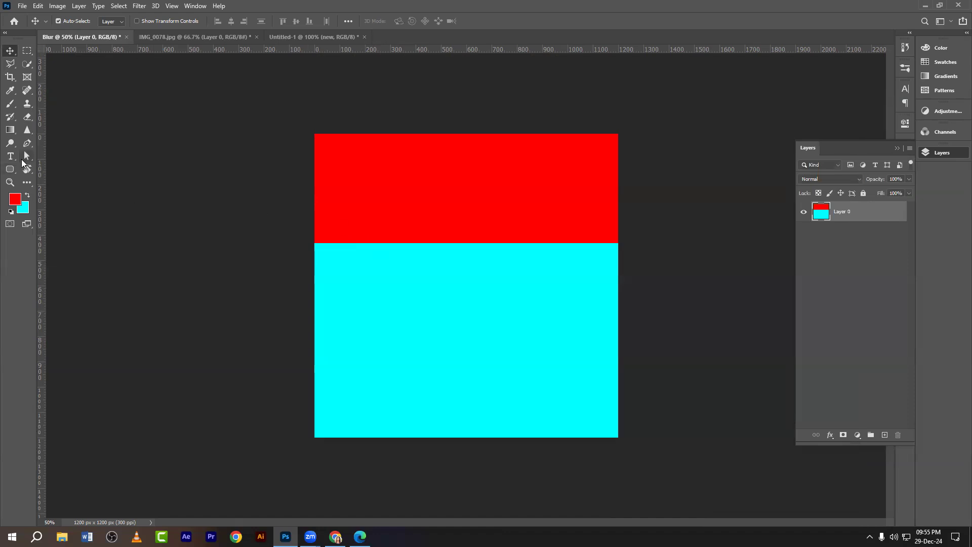
# Step: Choose the Smudge tool and set its soft round brush to 400 px
pyautogui.click(29, 131)
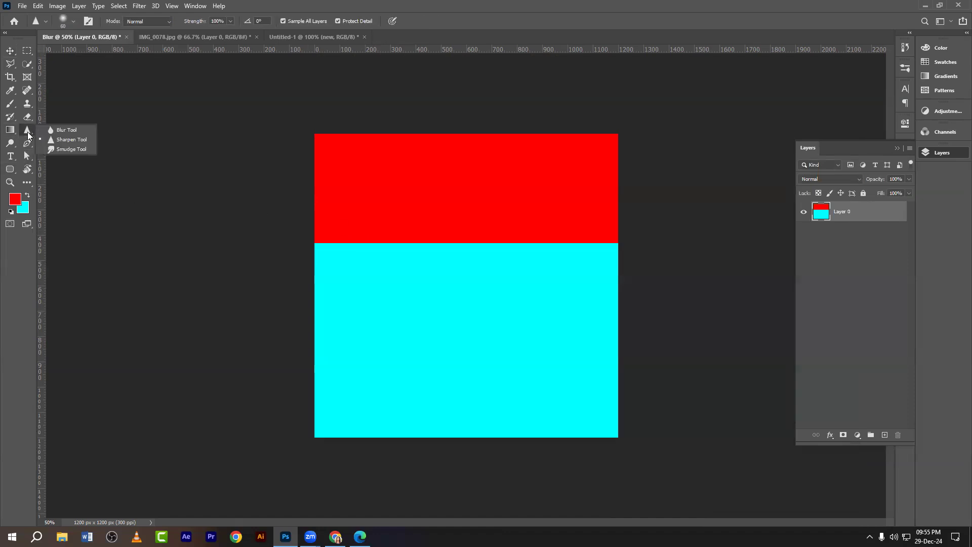
pyautogui.click(70, 149)
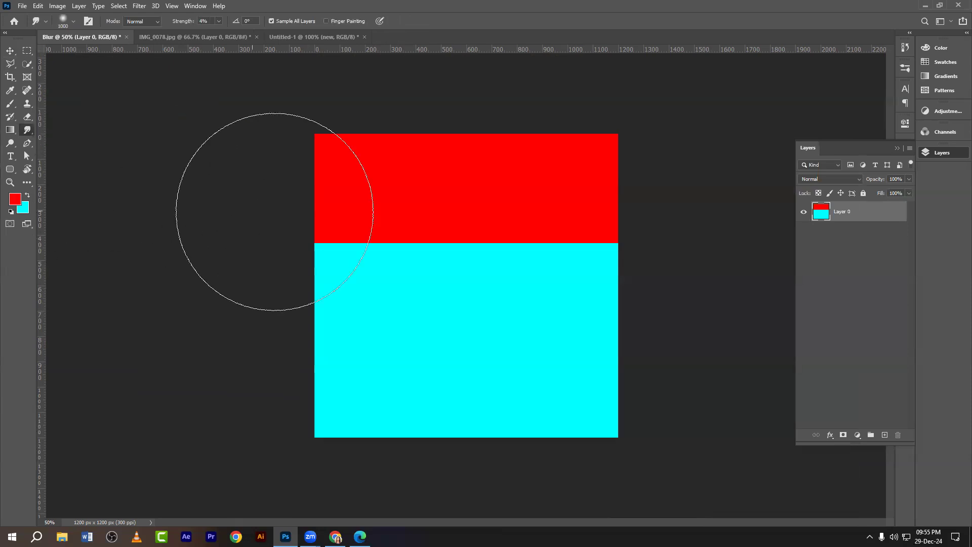
pyautogui.press('[')
pyautogui.press('[')
pyautogui.press('[')
pyautogui.press('[')
pyautogui.press('[')
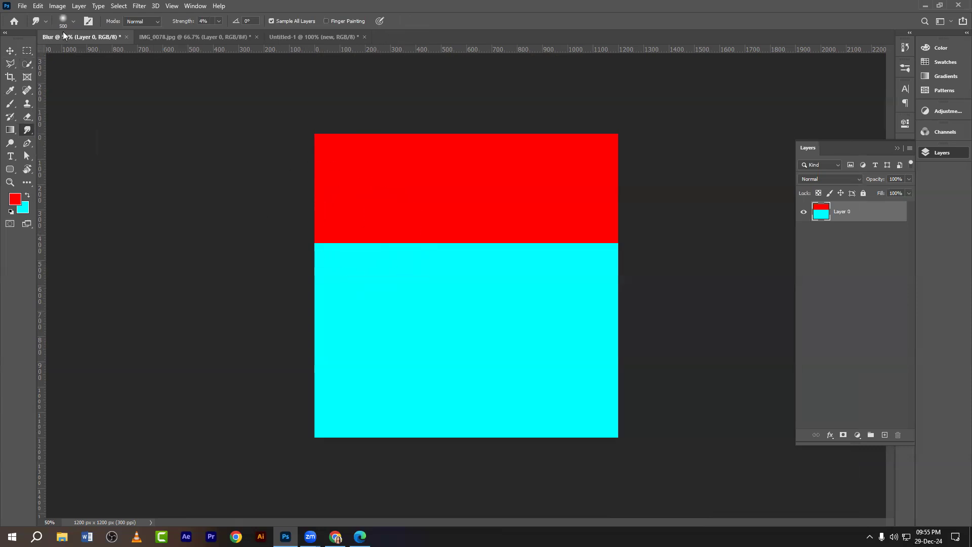
pyautogui.click(74, 22)
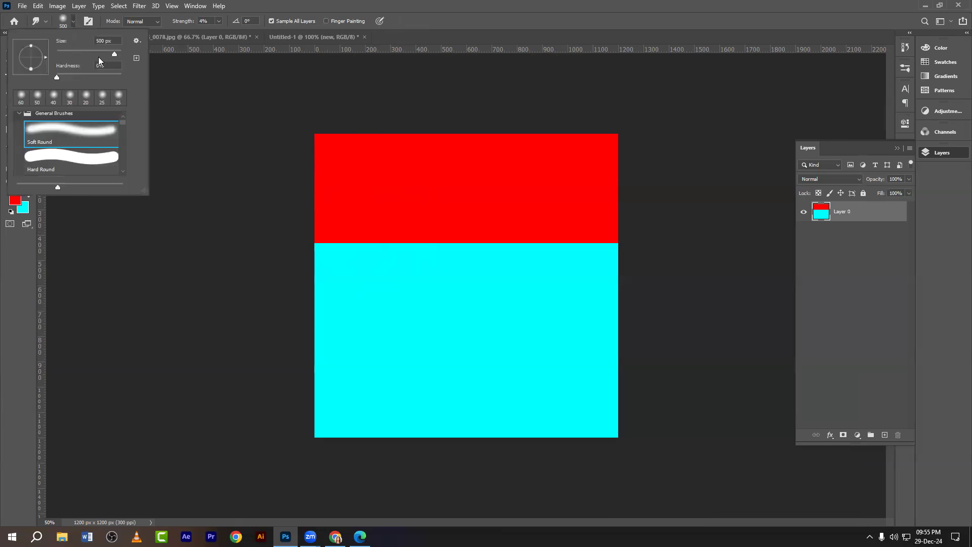
pyautogui.moveTo(108, 52); pyautogui.dragTo(85, 51)
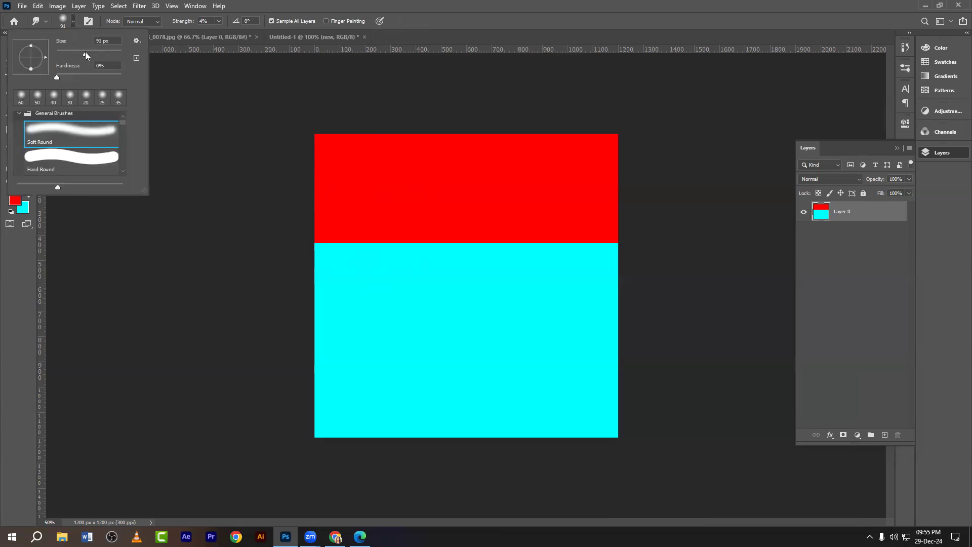
pyautogui.click(74, 22)
pyautogui.press(']')
pyautogui.press(']')
pyautogui.press(']')
pyautogui.press(']')
pyautogui.press(']')
pyautogui.press(']')
pyautogui.press(']')
pyautogui.press(']')
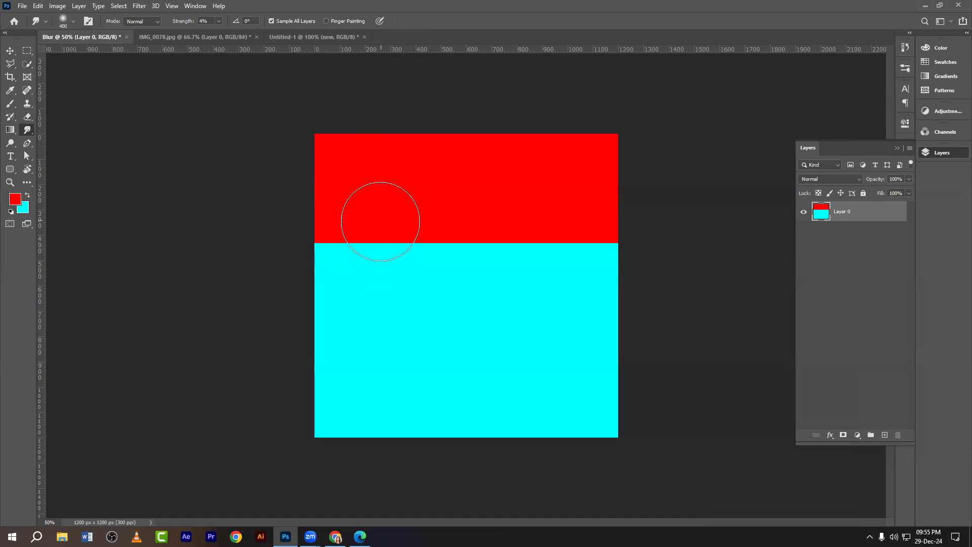
# Step: Smudge the boundary between red and cyan up and down with the soft brush at 4% strength
pyautogui.moveTo(369, 229); pyautogui.dragTo(369, 310)
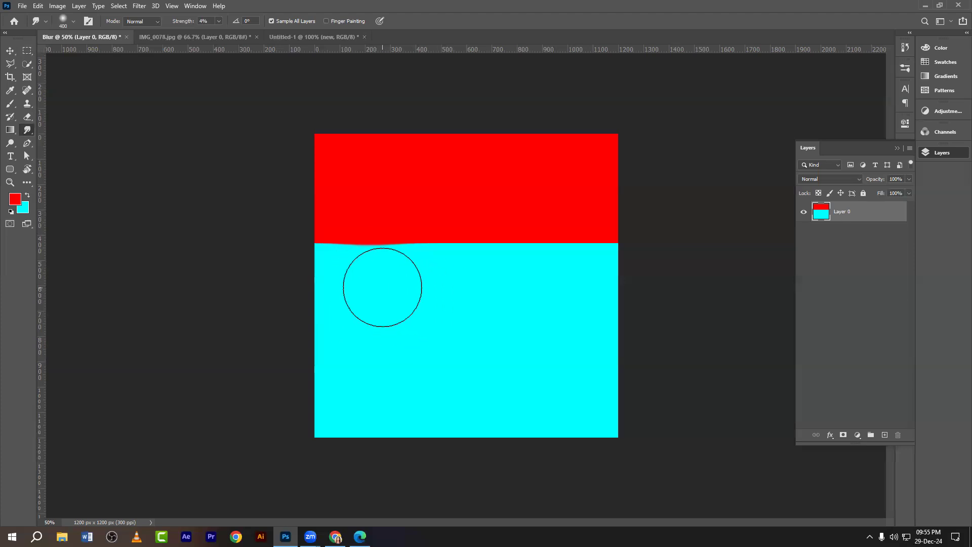
pyautogui.moveTo(383, 266)
pyautogui.mouseDown()
pyautogui.moveTo(392, 176)
pyautogui.moveTo(404, 225)
pyautogui.moveTo(423, 219)
pyautogui.moveTo(460, 320)
pyautogui.mouseUp()
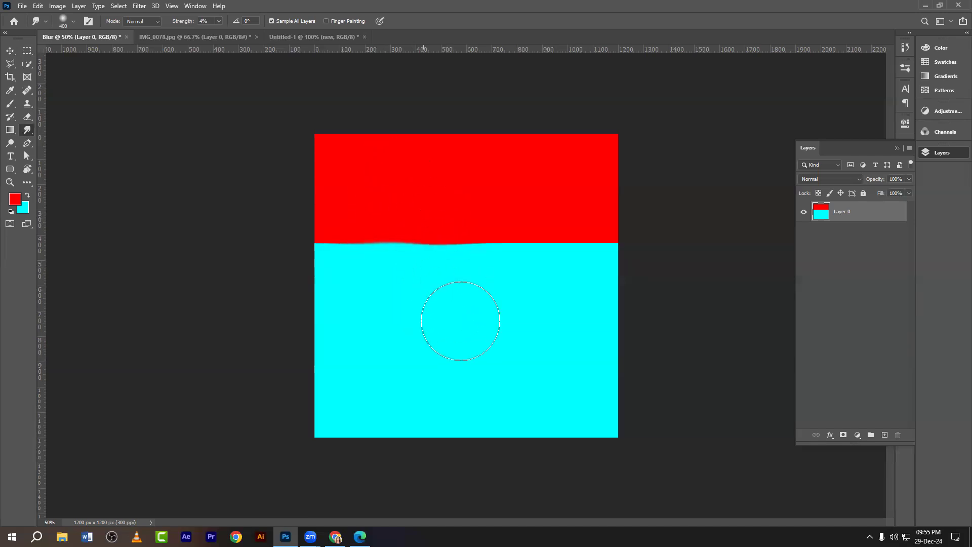
pyautogui.hotkey('ctrl', '+')
pyautogui.moveTo(467, 283)
pyautogui.mouseDown()
pyautogui.moveTo(438, 201)
pyautogui.moveTo(367, 261)
pyautogui.moveTo(438, 241)
pyautogui.moveTo(435, 217)
pyautogui.moveTo(449, 309)
pyautogui.moveTo(447, 130)
pyautogui.moveTo(459, 203)
pyautogui.moveTo(534, 287)
pyautogui.moveTo(530, 175)
pyautogui.mouseUp()
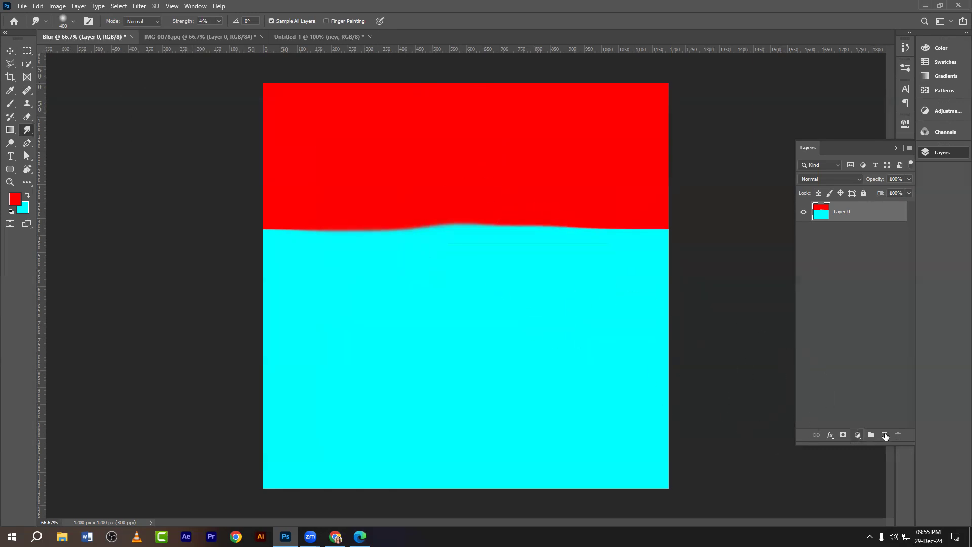
# Step: Switch the Smudge tool to the Hard Round brush and push the red and cyan boundary into deeper waves
pyautogui.click(74, 21)
pyautogui.click(71, 158)
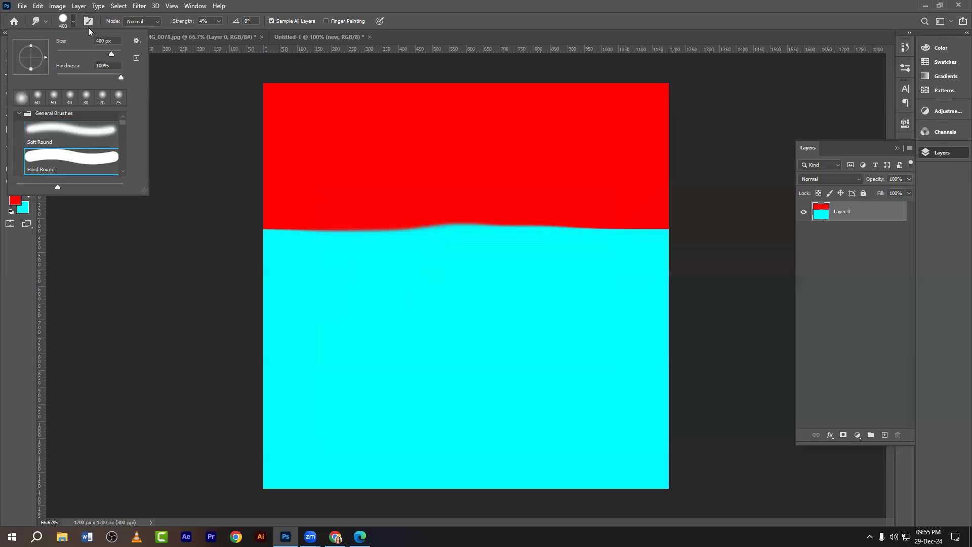
pyautogui.click(74, 22)
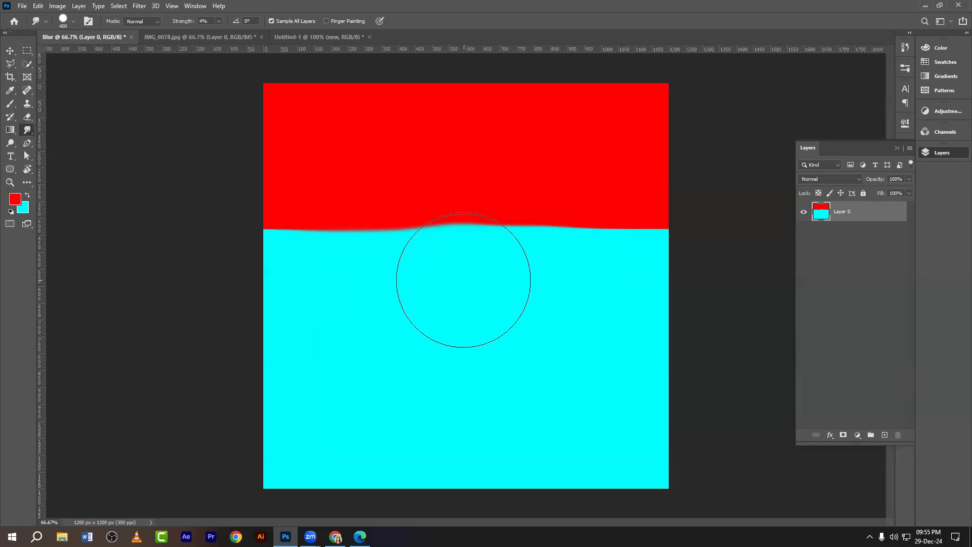
pyautogui.moveTo(360, 185); pyautogui.dragTo(360, 304)
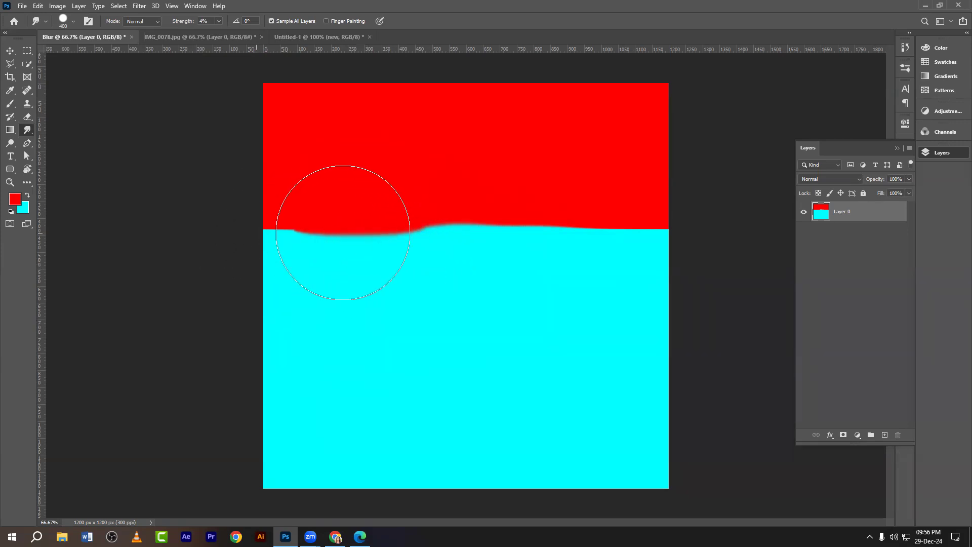
pyautogui.moveTo(530, 228)
pyautogui.mouseDown()
pyautogui.moveTo(533, 205)
pyautogui.moveTo(500, 264)
pyautogui.mouseUp()
pyautogui.moveTo(521, 298); pyautogui.dragTo(515, 150)
pyautogui.moveTo(400, 164)
pyautogui.mouseDown()
pyautogui.moveTo(417, 250)
pyautogui.moveTo(484, 319)
pyautogui.moveTo(424, 282)
pyautogui.mouseUp()
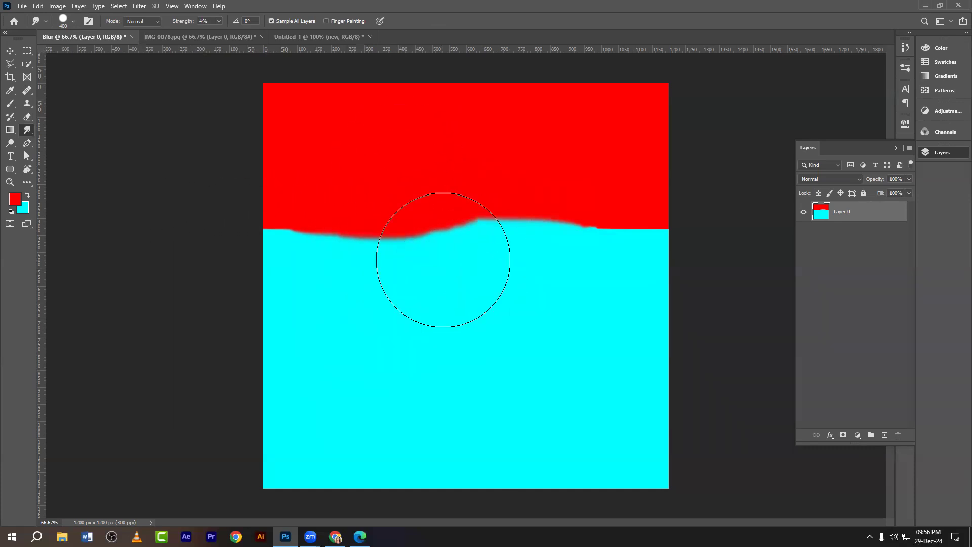
# Step: Capture a screen region around the smudged boundary and mark two of its sections with red rectangles
pyautogui.press('Print')
pyautogui.moveTo(462, 143); pyautogui.dragTo(708, 397)
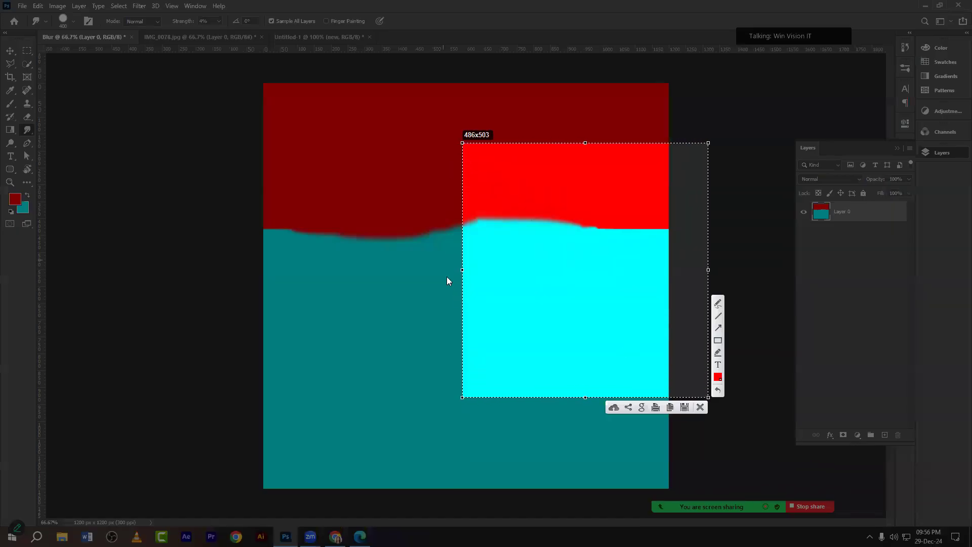
pyautogui.moveTo(463, 272)
pyautogui.mouseDown()
pyautogui.moveTo(243, 266)
pyautogui.moveTo(356, 267)
pyautogui.mouseUp()
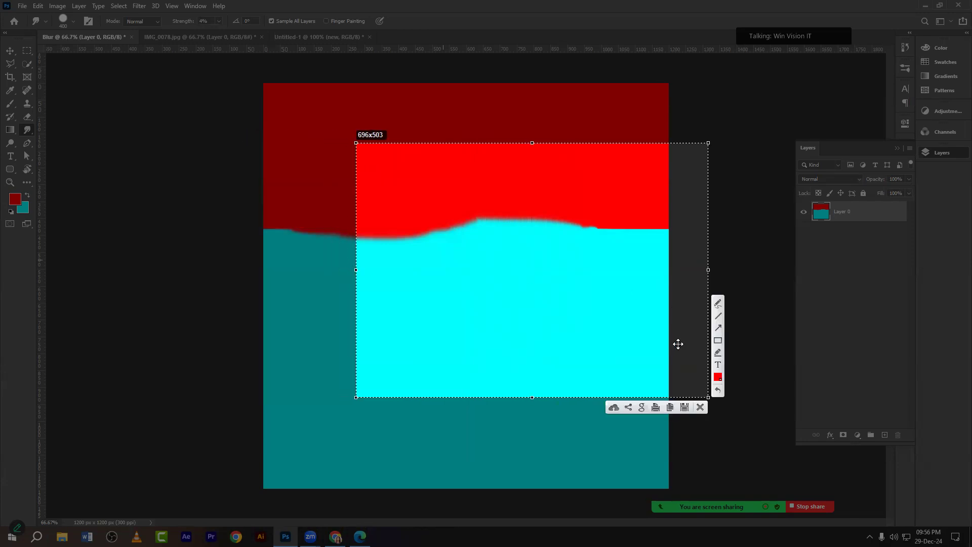
pyautogui.click(718, 340)
pyautogui.moveTo(551, 189)
pyautogui.mouseDown()
pyautogui.moveTo(673, 262)
pyautogui.moveTo(686, 293)
pyautogui.mouseUp()
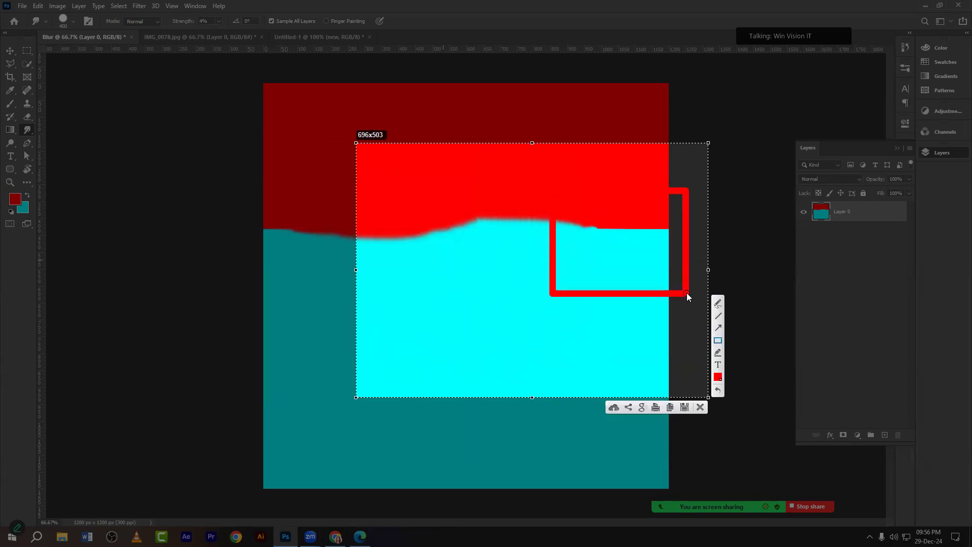
pyautogui.click(718, 341)
pyautogui.moveTo(377, 217); pyautogui.dragTo(449, 313)
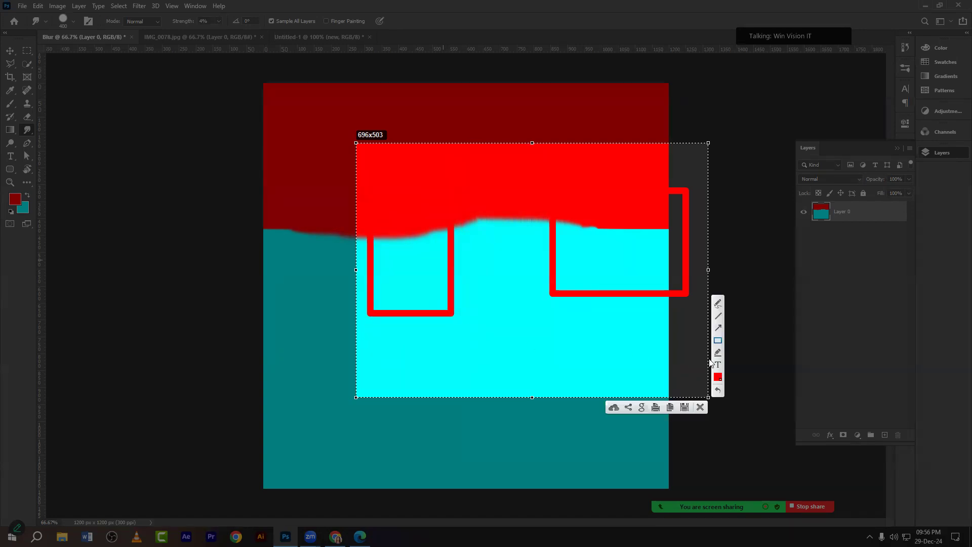
# Step: Undo the last rectangle, point two red arrows at the smudged boundary, and close the capture without saving
pyautogui.hotkey('ctrl', 'z')
pyautogui.click(720, 328)
pyautogui.moveTo(553, 354); pyautogui.dragTo(598, 249)
pyautogui.moveTo(450, 326)
pyautogui.mouseDown()
pyautogui.moveTo(391, 250)
pyautogui.moveTo(409, 246)
pyautogui.mouseUp()
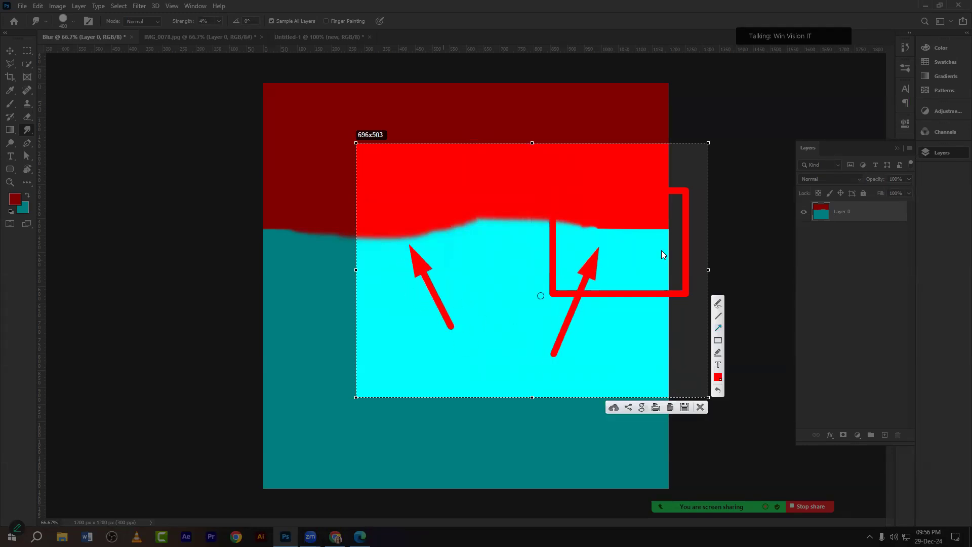
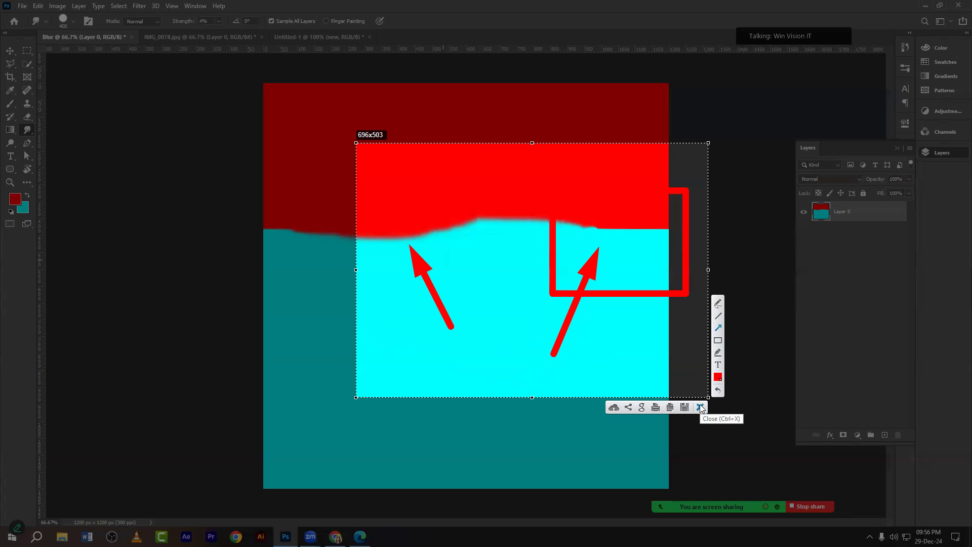
pyautogui.click(700, 408)
# Step: Add an empty layer above Layer 0 and hide Layer 0
pyautogui.click(10, 51)
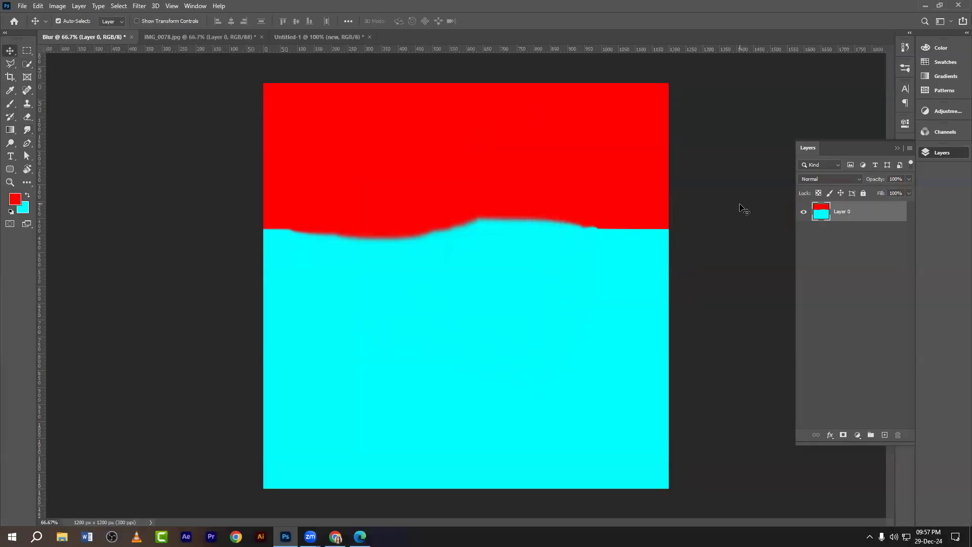
pyautogui.click(885, 435)
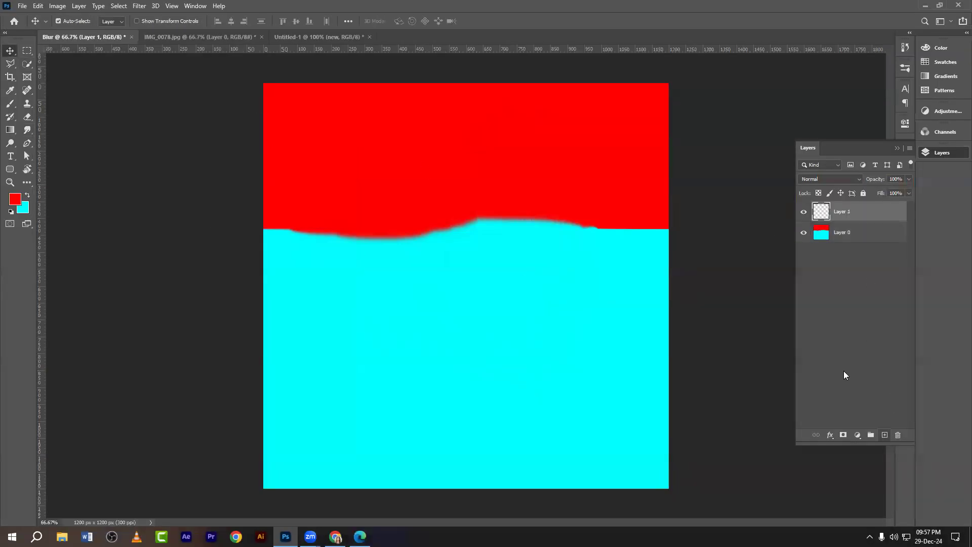
pyautogui.click(804, 233)
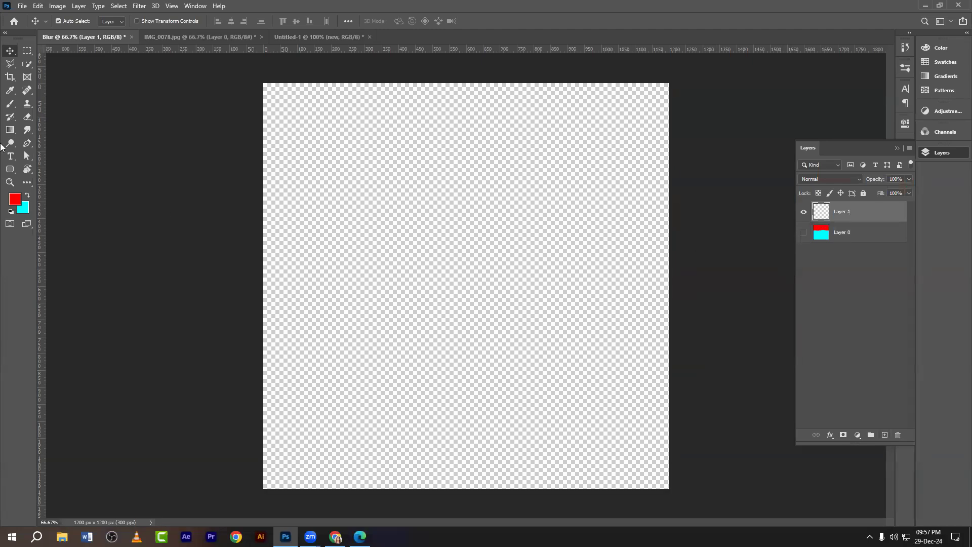
# Step: Choose the Brush tool and reduce its size to 200 px
pyautogui.rightClick(11, 103)
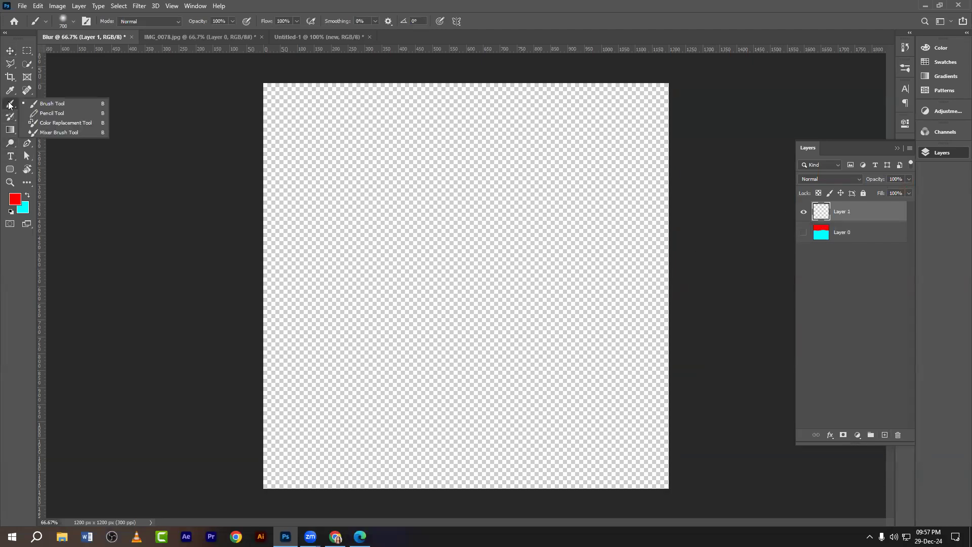
pyautogui.click(45, 104)
pyautogui.press('[')
pyautogui.press('[')
pyautogui.press('[')
pyautogui.press('[')
pyautogui.press('[')
pyautogui.click(62, 21)
pyautogui.scroll(-3, 67, 150)
pyautogui.scroll(4, 60, 148)
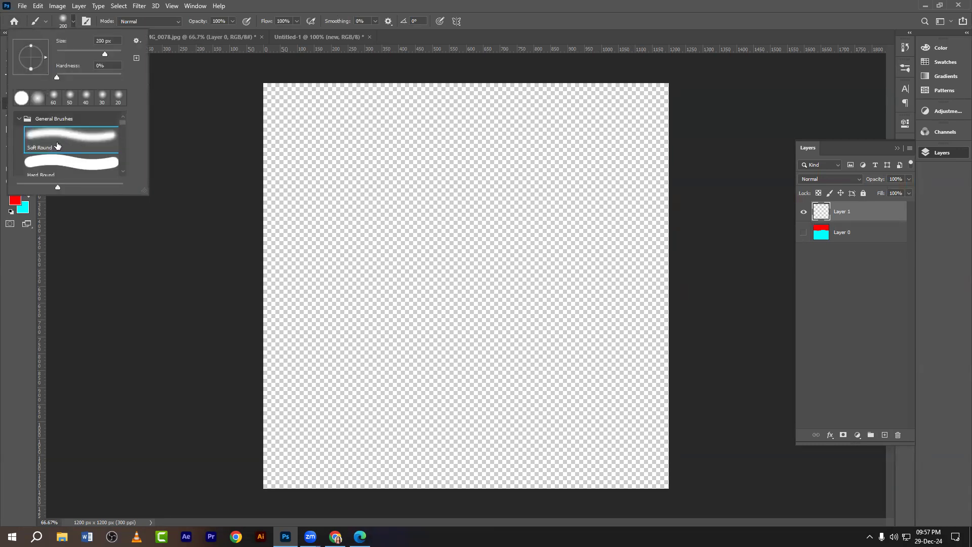
pyautogui.click(20, 125)
pyautogui.scroll(-5, 66, 158)
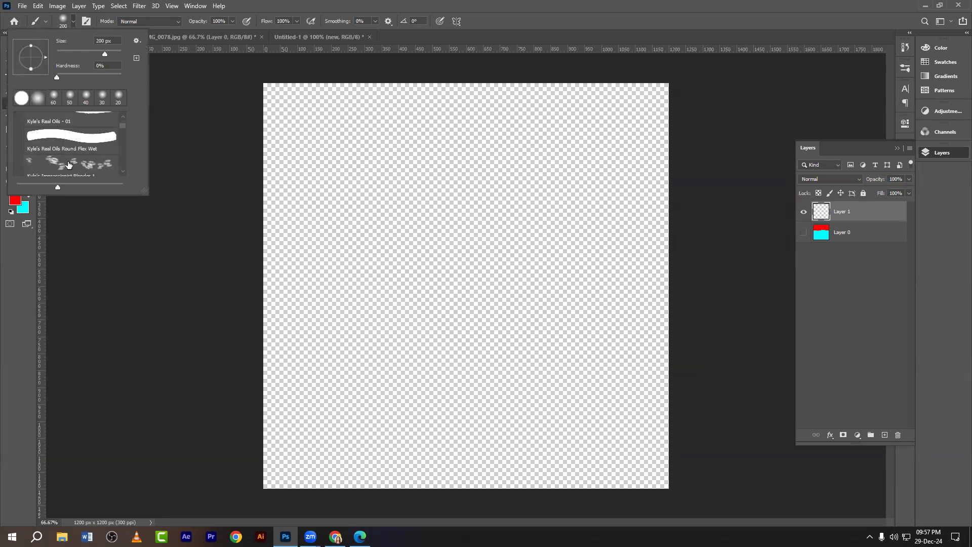
pyautogui.scroll(-2, 68, 157)
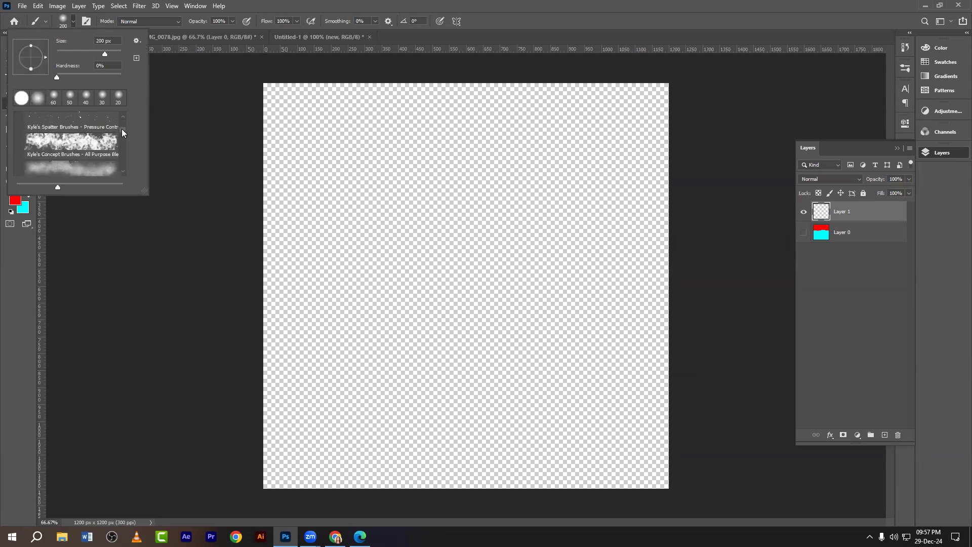
pyautogui.scroll(-4, 101, 147)
pyautogui.scroll(2, 54, 155)
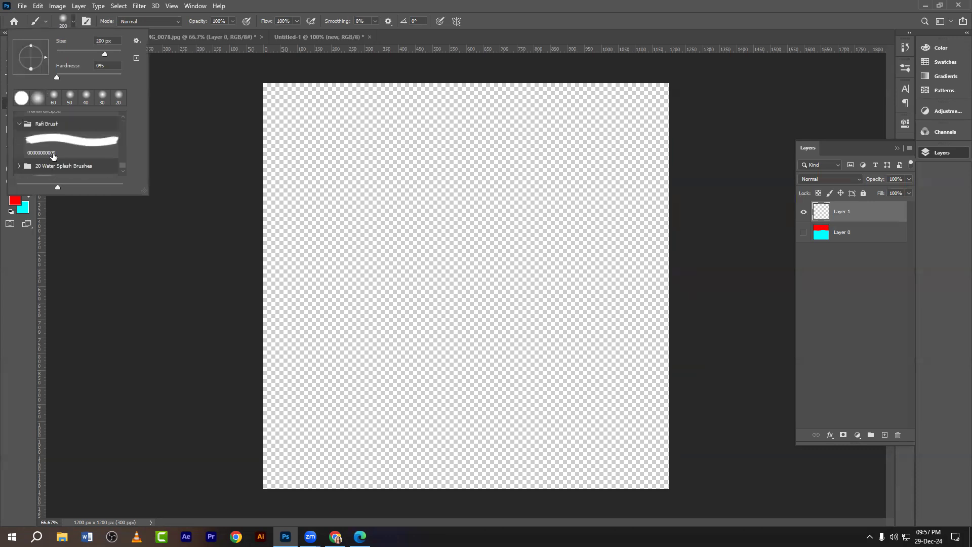
pyautogui.click(57, 148)
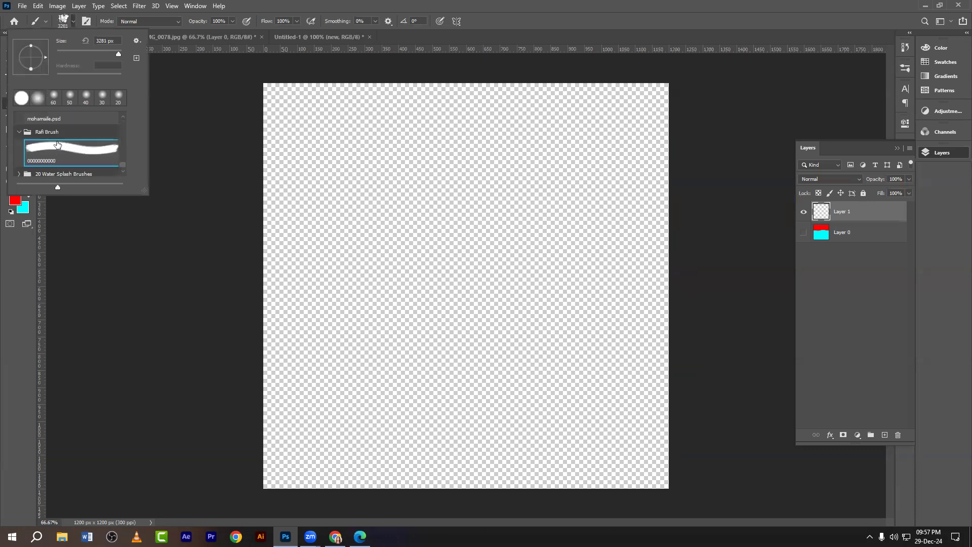
pyautogui.click(70, 27)
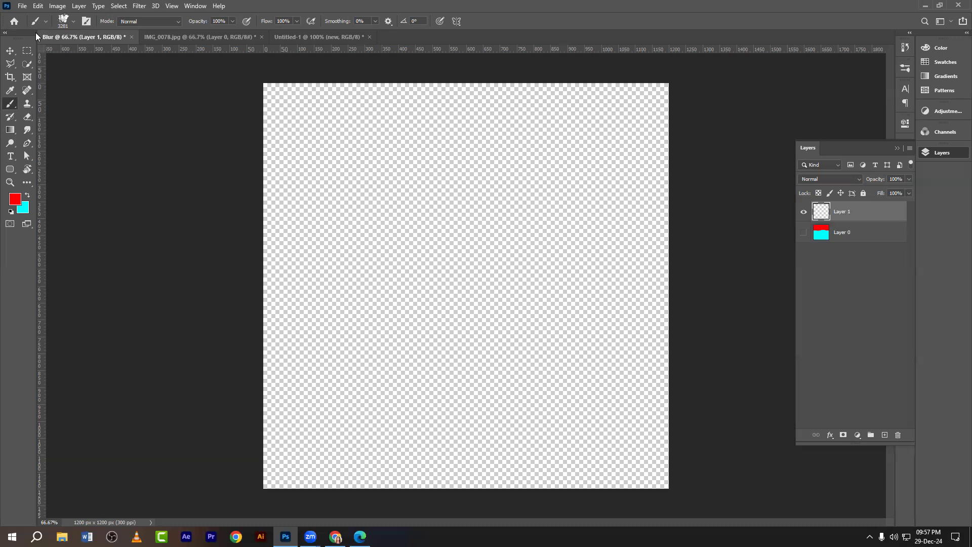
# Step: Capture the screen region around the brush settings, frame the brush preset thumbnail with a red rectangle, and close the capture without saving
pyautogui.press('Print')
pyautogui.moveTo(0, 0); pyautogui.dragTo(97, 72)
pyautogui.click(113, 46)
pyautogui.moveTo(42, 14); pyautogui.dragTo(82, 40)
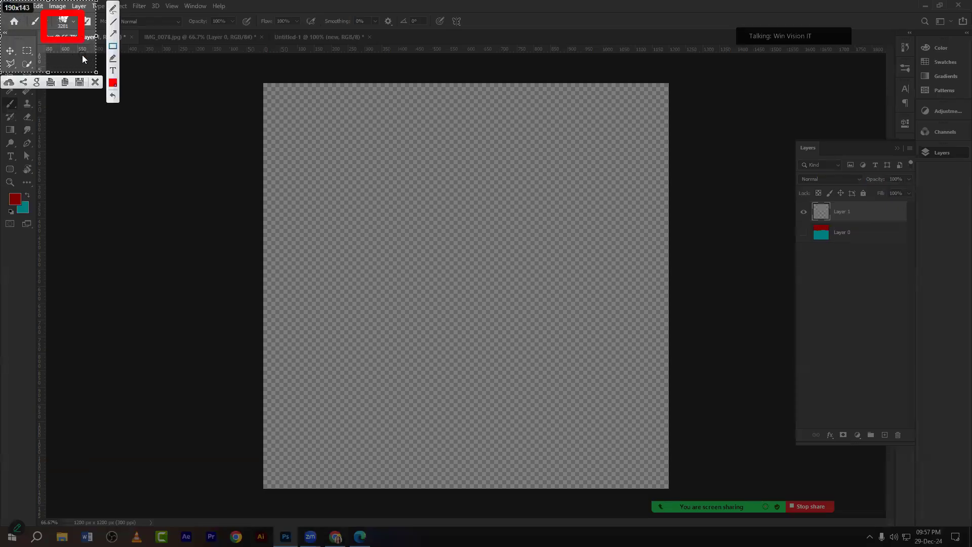
pyautogui.click(95, 83)
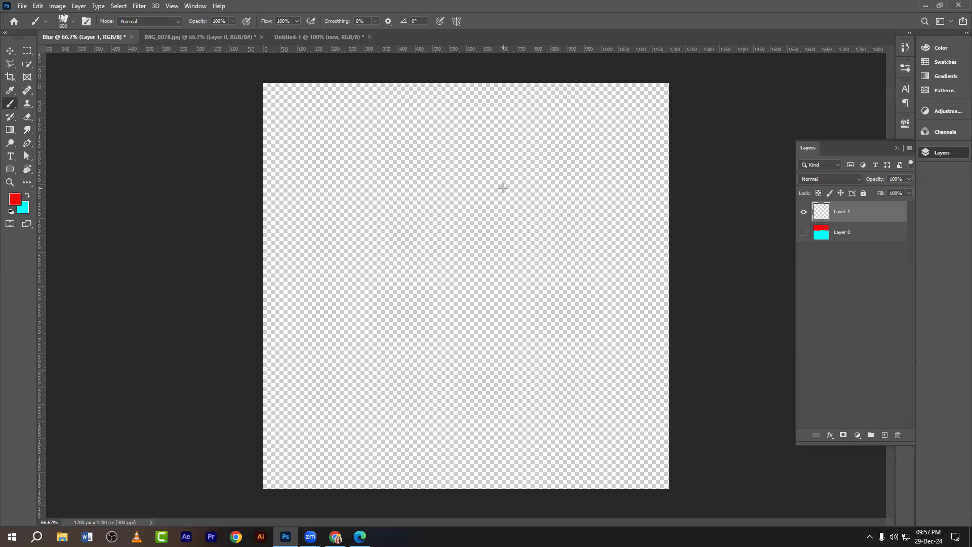
# Step: Resize the textured brush and paint a broad red stroke rising across the upper half of Layer 1
pyautogui.press('[')
pyautogui.press('[')
pyautogui.press('[')
pyautogui.press(']')
pyautogui.press(']')
pyautogui.press(']')
pyautogui.press(']')
pyautogui.press(']')
pyautogui.press(']')
pyautogui.press(']')
pyautogui.press(']')
pyautogui.press(']')
pyautogui.press(']')
pyautogui.press(']')
pyautogui.press(']')
pyautogui.press(']')
pyautogui.press(']')
pyautogui.press(']')
pyautogui.press(']')
pyautogui.press(']')
pyautogui.press(']')
pyautogui.press(']')
pyautogui.press(']')
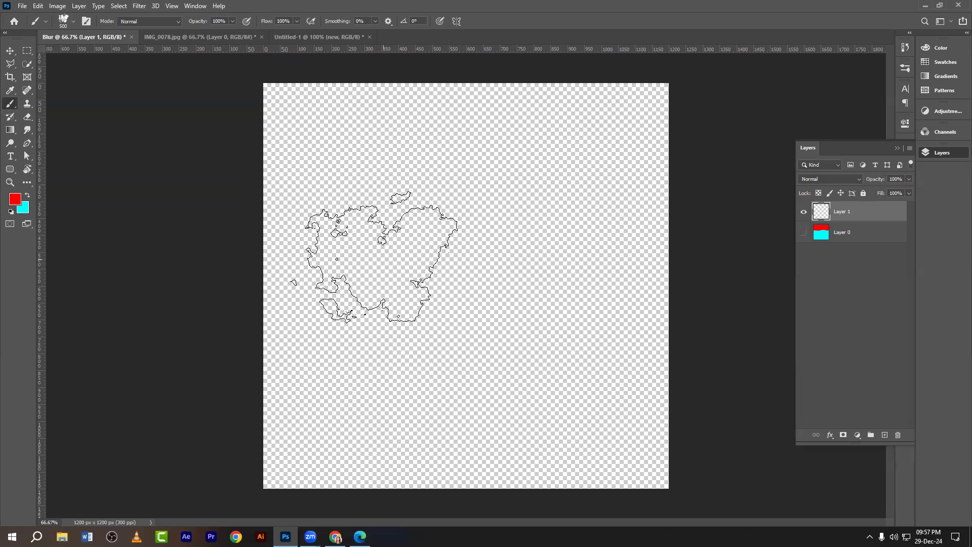
pyautogui.press('[')
pyautogui.moveTo(356, 250)
pyautogui.mouseDown()
pyautogui.moveTo(633, 167)
pyautogui.moveTo(673, 126)
pyautogui.mouseUp()
pyautogui.press('[')
pyautogui.press('[')
pyautogui.press('v')
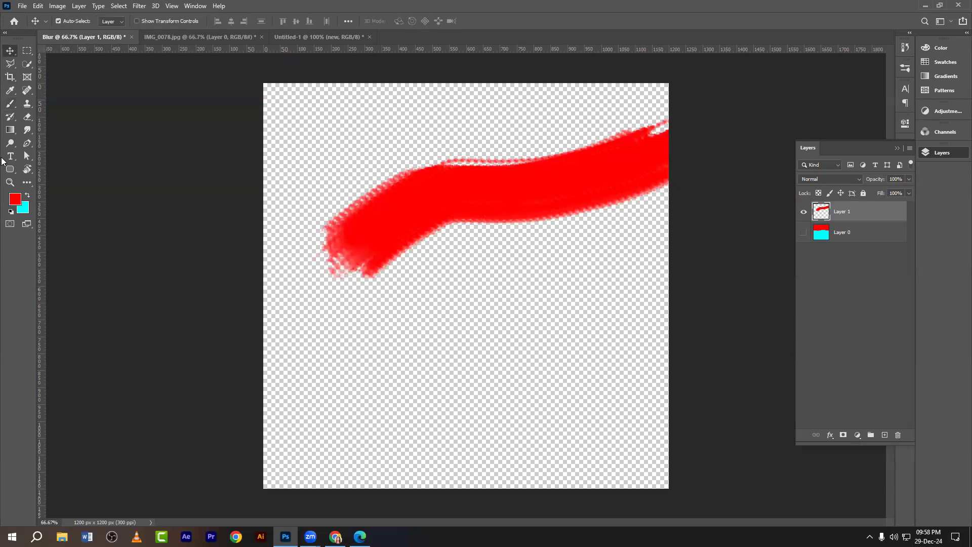
# Step: Swap the foreground colour to cyan and paint a matching stroke directly below the red one on Layer 1
pyautogui.press('x')
pyautogui.click(10, 103)
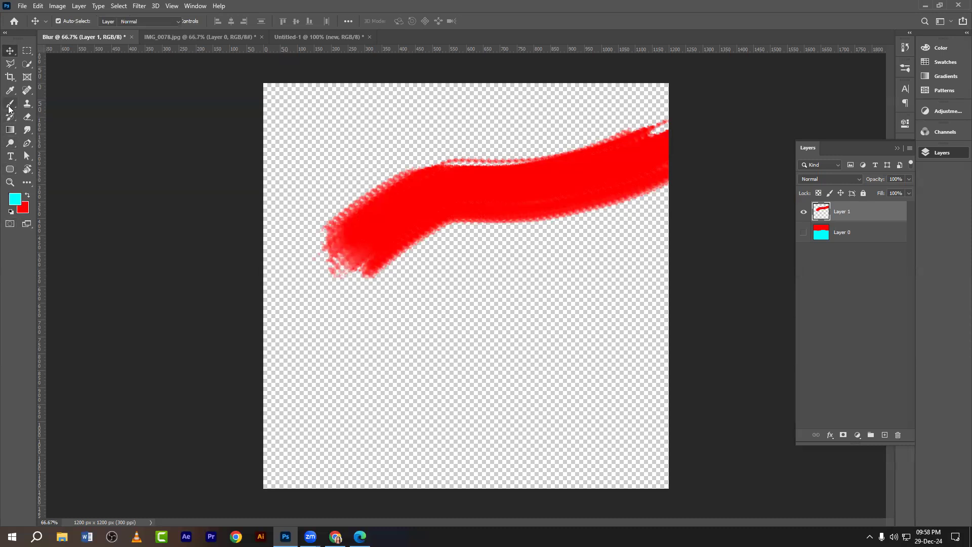
pyautogui.moveTo(380, 309)
pyautogui.mouseDown()
pyautogui.moveTo(390, 276)
pyautogui.moveTo(628, 227)
pyautogui.moveTo(670, 196)
pyautogui.moveTo(337, 260)
pyautogui.moveTo(387, 288)
pyautogui.moveTo(441, 248)
pyautogui.moveTo(597, 238)
pyautogui.moveTo(720, 184)
pyautogui.mouseUp()
pyautogui.hotkey('ctrl', 'z')
pyautogui.hotkey('ctrl', 'z')
pyautogui.click(11, 51)
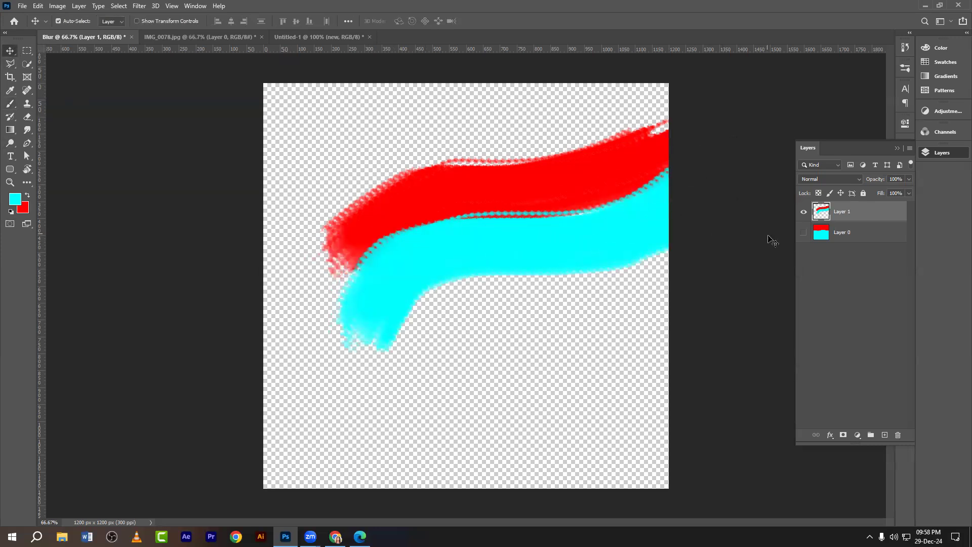
# Step: Delete Layer 0 and move the painted strokes on Layer 1 slightly downward
pyautogui.click(834, 234)
pyautogui.press('Delete')
pyautogui.moveTo(547, 212)
pyautogui.mouseDown()
pyautogui.moveTo(509, 227)
pyautogui.moveTo(546, 227)
pyautogui.mouseUp()
# Step: Smudge the red and cyan strokes with the Smudge tool at 400 px, and rework their shared boundary at 80 px
pyautogui.moveTo(26, 131); pyautogui.dragTo(56, 151)
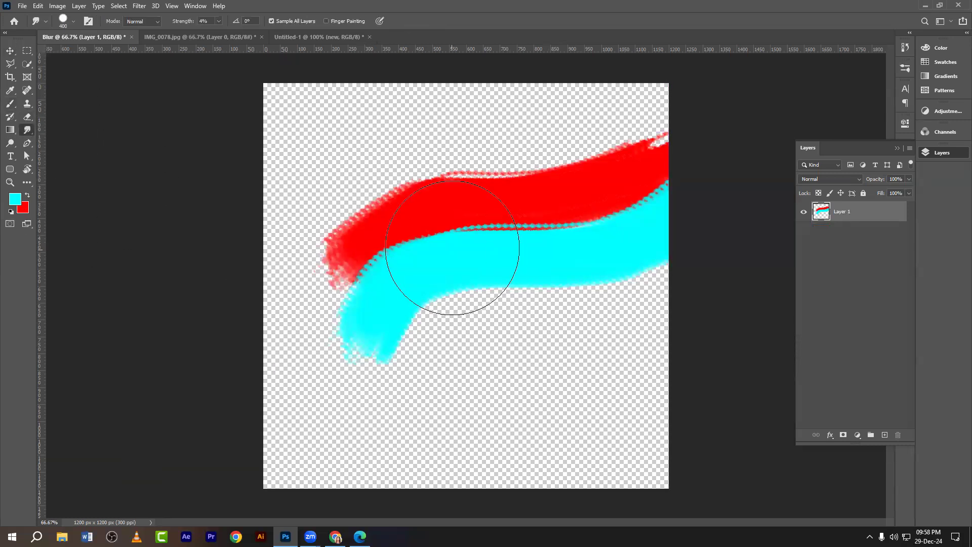
pyautogui.moveTo(459, 250)
pyautogui.mouseDown()
pyautogui.moveTo(445, 163)
pyautogui.moveTo(433, 182)
pyautogui.moveTo(418, 317)
pyautogui.moveTo(378, 202)
pyautogui.moveTo(402, 331)
pyautogui.moveTo(435, 254)
pyautogui.moveTo(468, 218)
pyautogui.moveTo(534, 241)
pyautogui.moveTo(548, 281)
pyautogui.moveTo(499, 182)
pyautogui.moveTo(480, 178)
pyautogui.moveTo(471, 222)
pyautogui.moveTo(418, 281)
pyautogui.mouseUp()
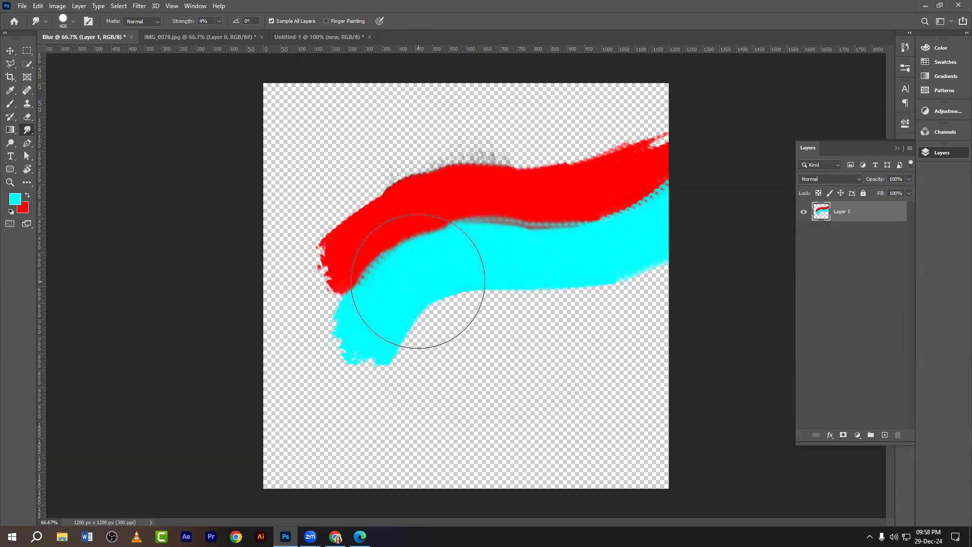
pyautogui.press('[')
pyautogui.press('[')
pyautogui.press('[')
pyautogui.press('[')
pyautogui.press('[')
pyautogui.press('[')
pyautogui.press('[')
pyautogui.press('[')
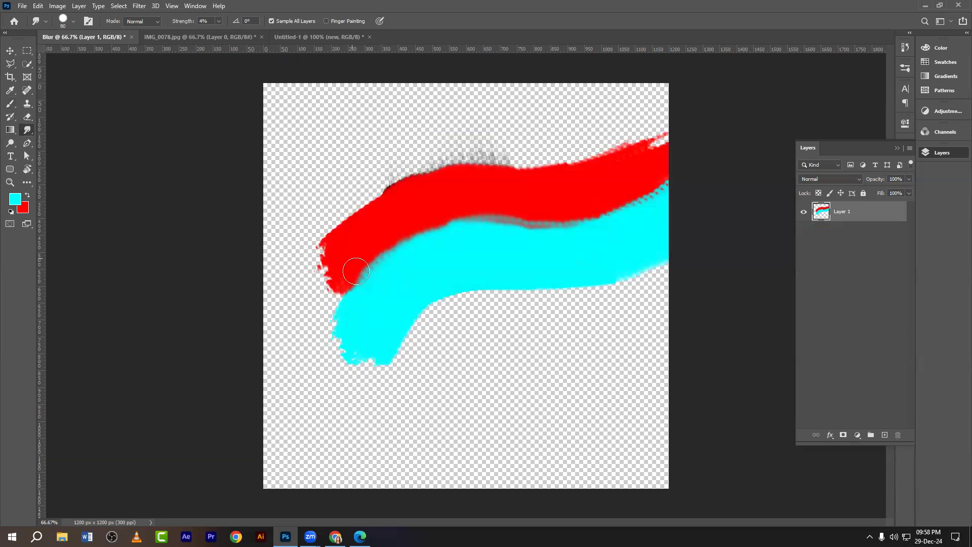
# Step: Return to the Move tool and hide Layer 1
pyautogui.click(9, 51)
pyautogui.moveTo(568, 169); pyautogui.dragTo(561, 203)
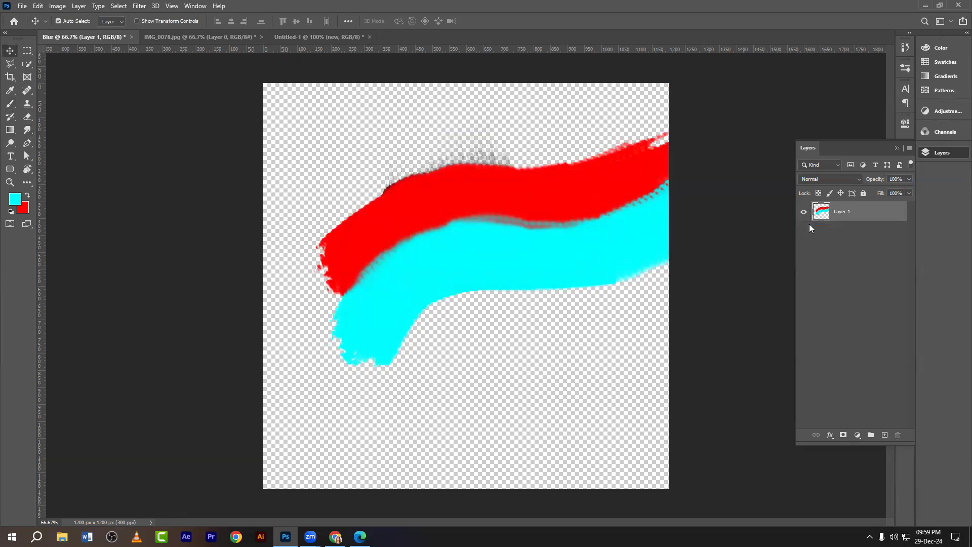
pyautogui.click(803, 213)
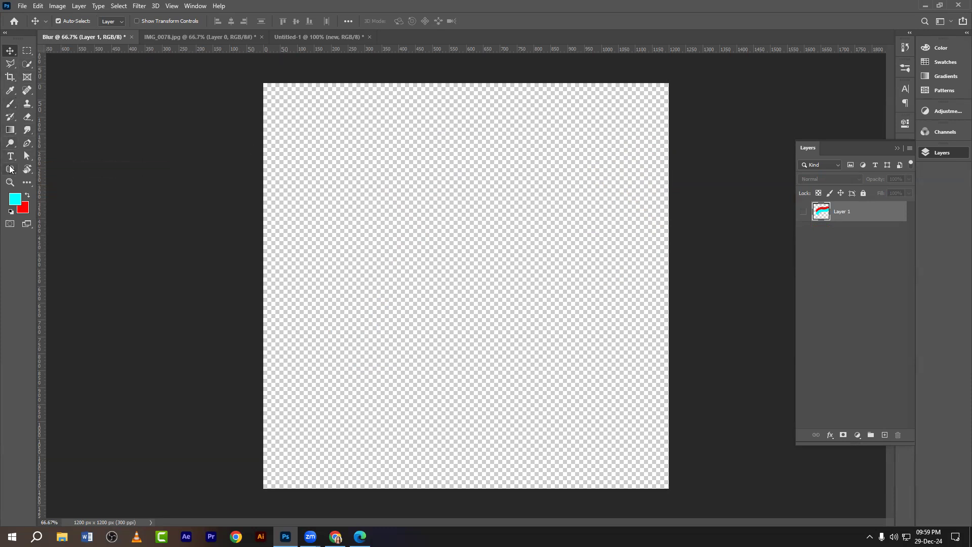
# Step: Draw a rectangular selection over the upper part of the canvas with the Rectangular Marquee tool
pyautogui.click(24, 51)
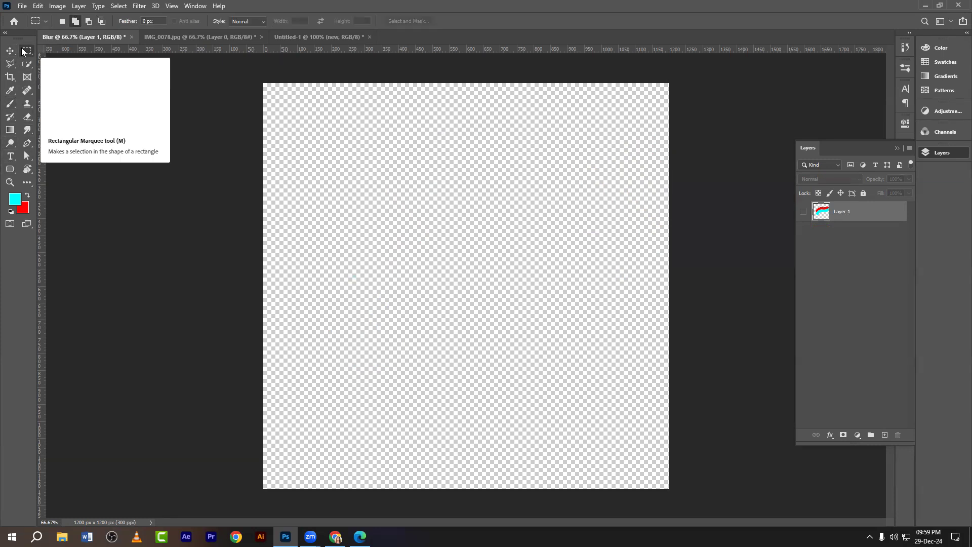
pyautogui.press('v')
pyautogui.click(28, 51)
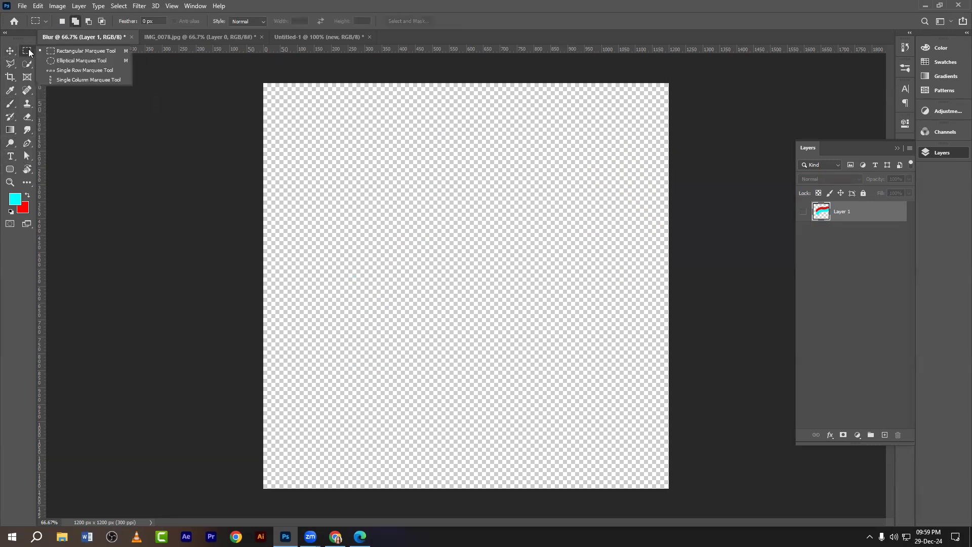
pyautogui.click(8, 53)
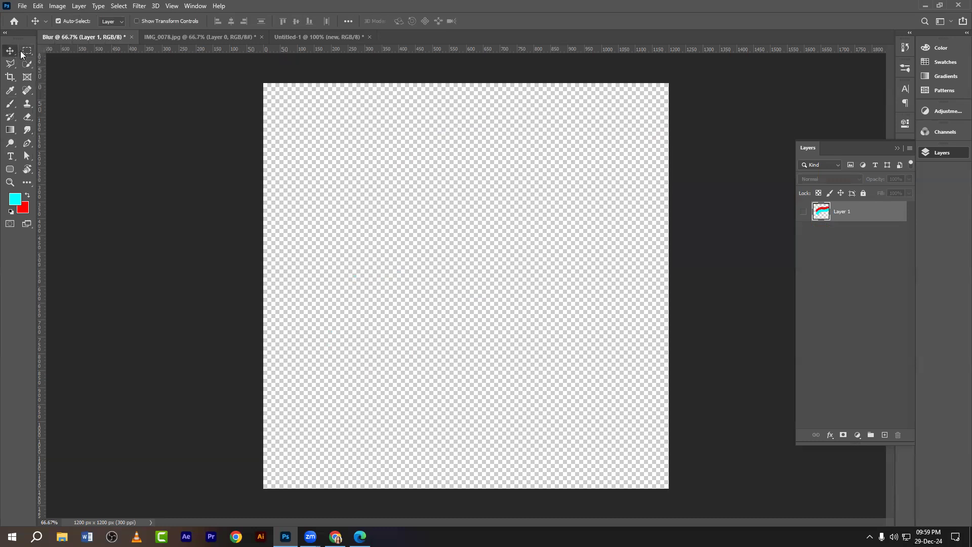
pyautogui.click(25, 53)
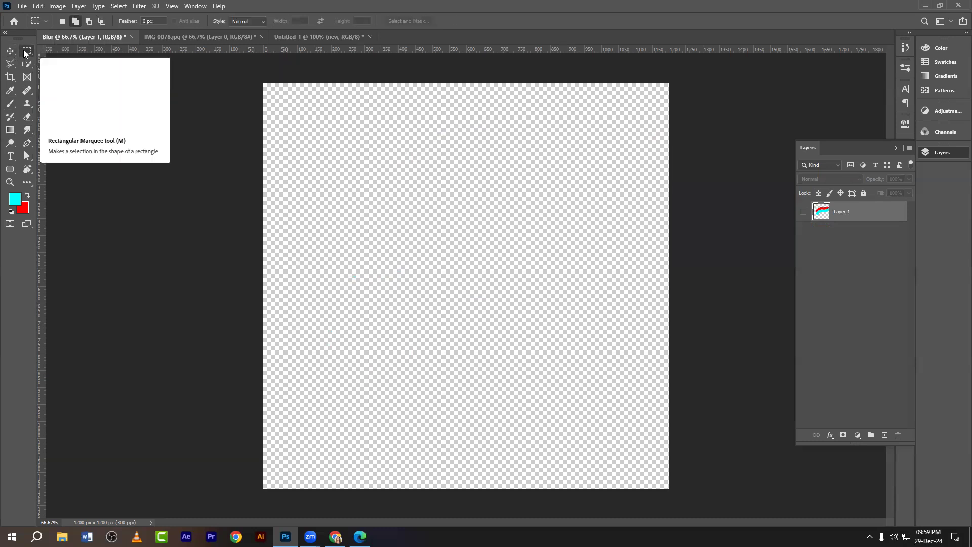
pyautogui.moveTo(321, 136); pyautogui.dragTo(489, 226)
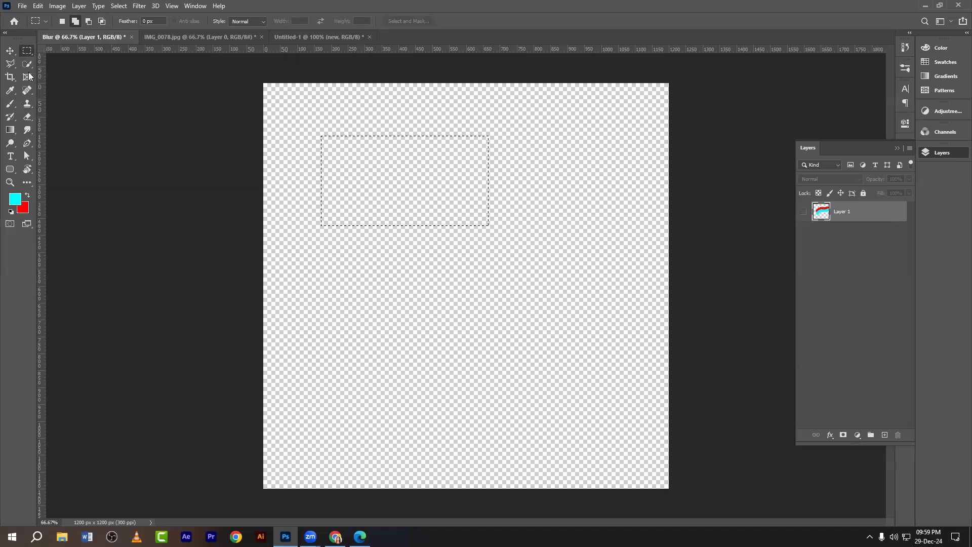
pyautogui.moveTo(435, 193); pyautogui.dragTo(532, 321)
# Step: Switch to Chrome, search Google for "mouse" and show the image results
pyautogui.click(236, 537)
pyautogui.click(620, 216)
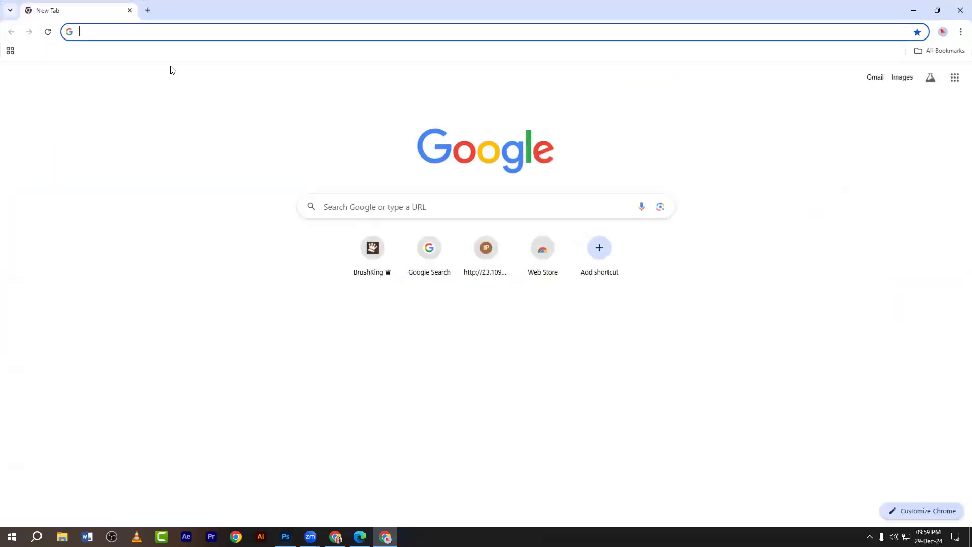
pyautogui.click(166, 30)
pyautogui.write('mouse')
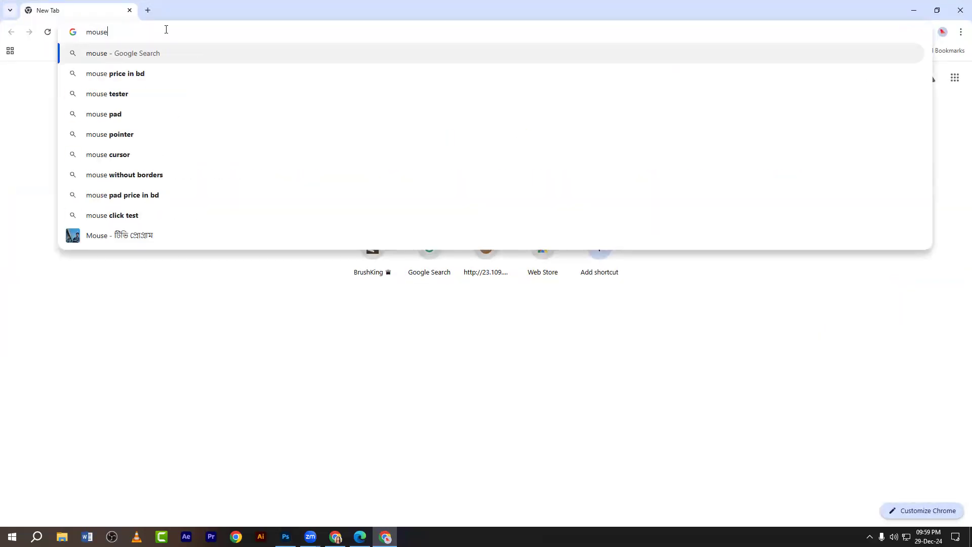
pyautogui.press('Return')
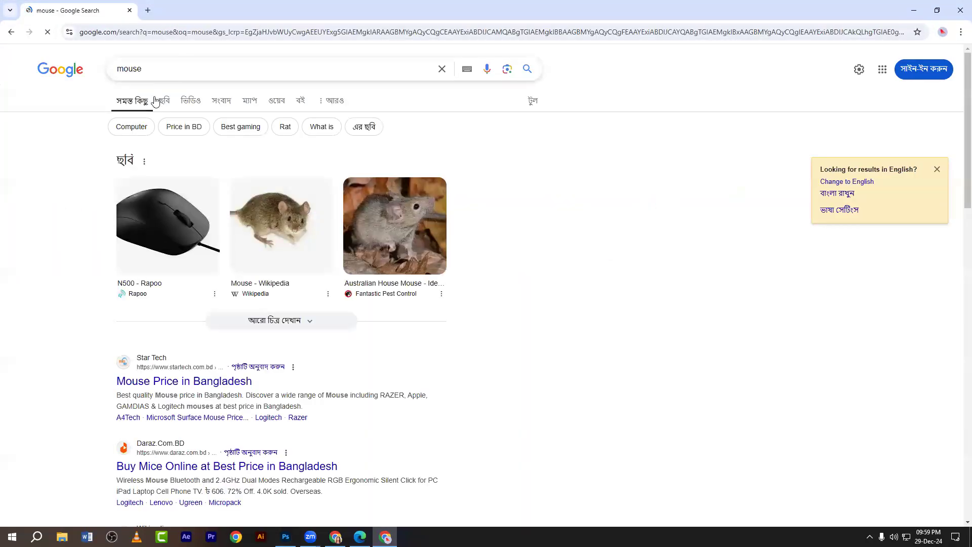
pyautogui.click(165, 102)
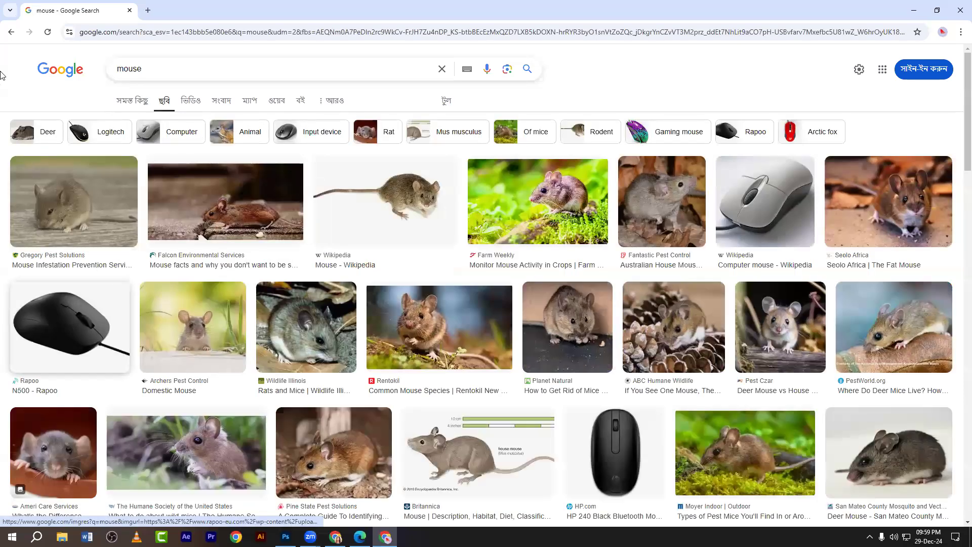
# Step: Preview the computer mouse pictures among the results, ending with the HP 240 Black Bluetooth Mouse
pyautogui.click(69, 325)
pyautogui.press('Escape')
pyautogui.click(633, 448)
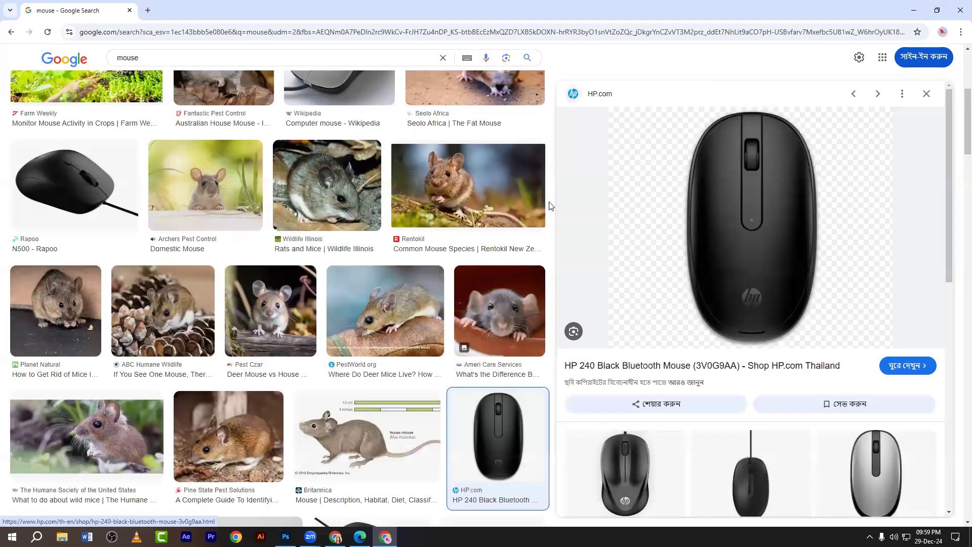
# Step: Capture the HP 240 mouse picture, mark its left button with a red rectangle and arrow, and close the capture without saving
pyautogui.press('Print')
pyautogui.moveTo(650, 101); pyautogui.dragTo(835, 354)
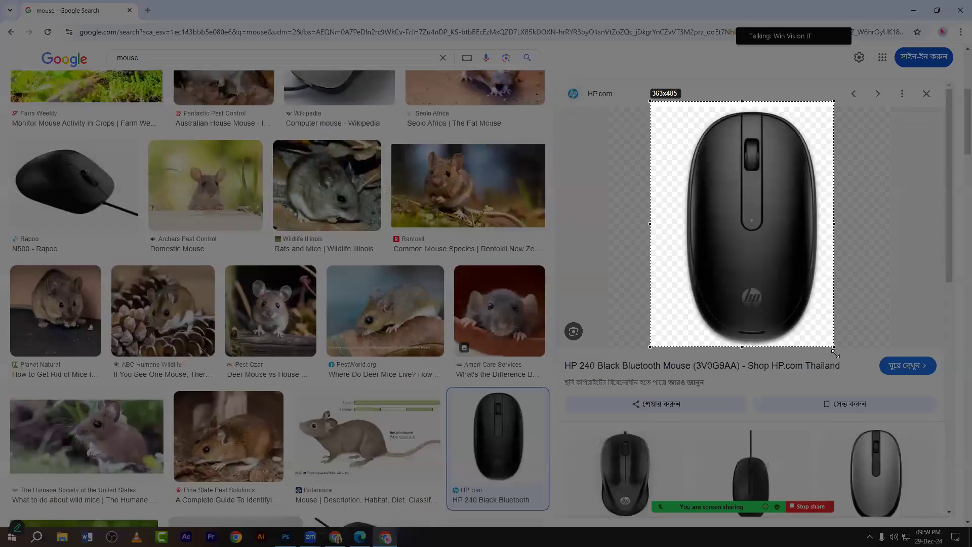
pyautogui.moveTo(687, 111); pyautogui.dragTo(738, 218)
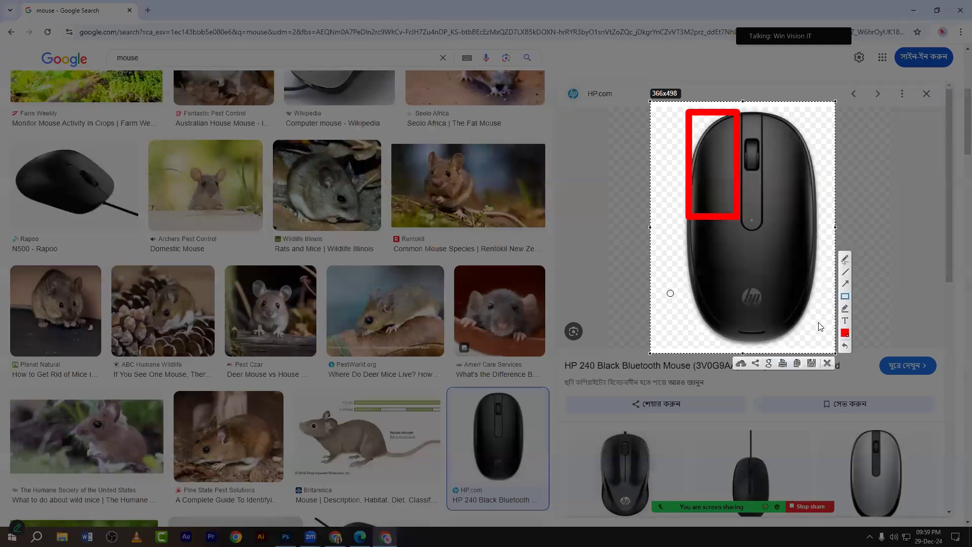
pyautogui.click(845, 284)
pyautogui.moveTo(681, 324); pyautogui.dragTo(715, 177)
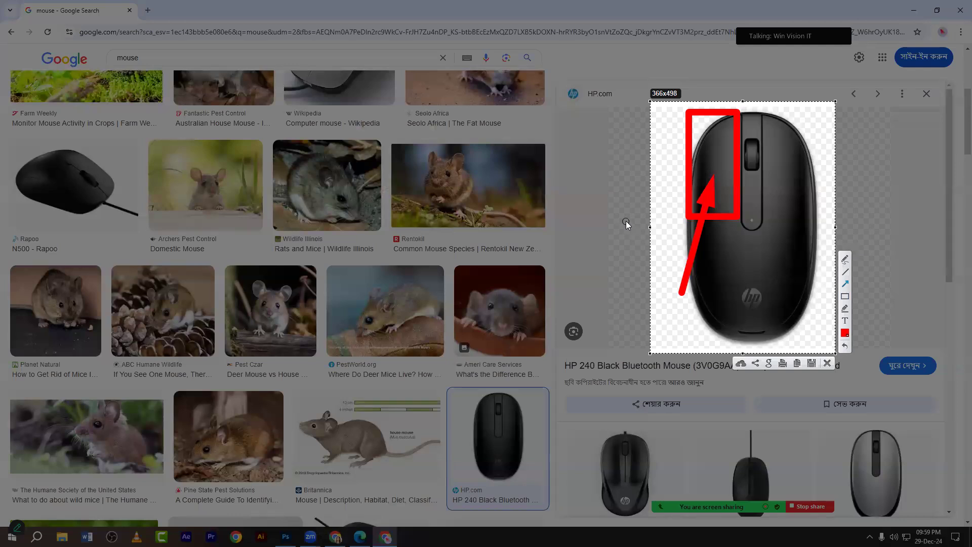
pyautogui.click(828, 367)
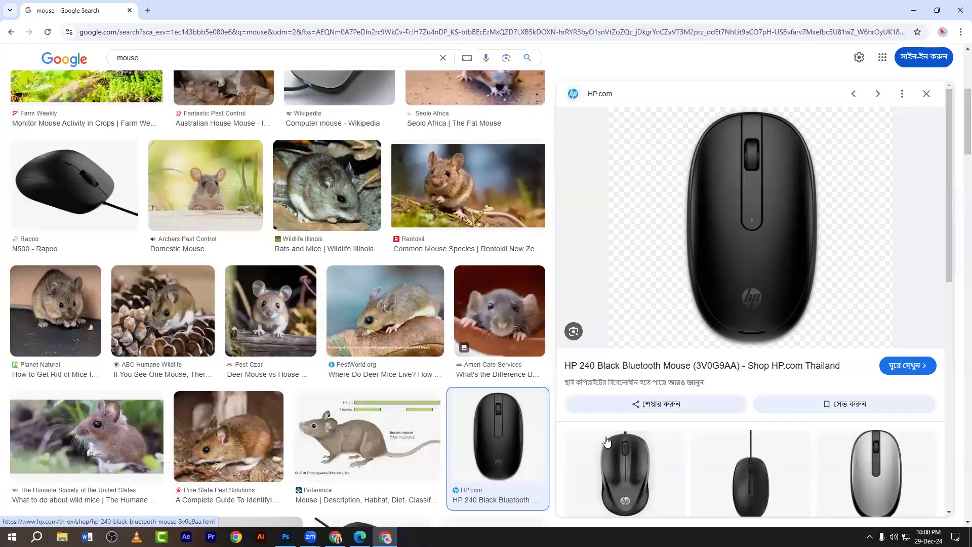
# Step: Open the related HP Wired Mouse 1000 image, capture it, frame the mouse in red and point a red arrow at its left button
pyautogui.click(620, 459)
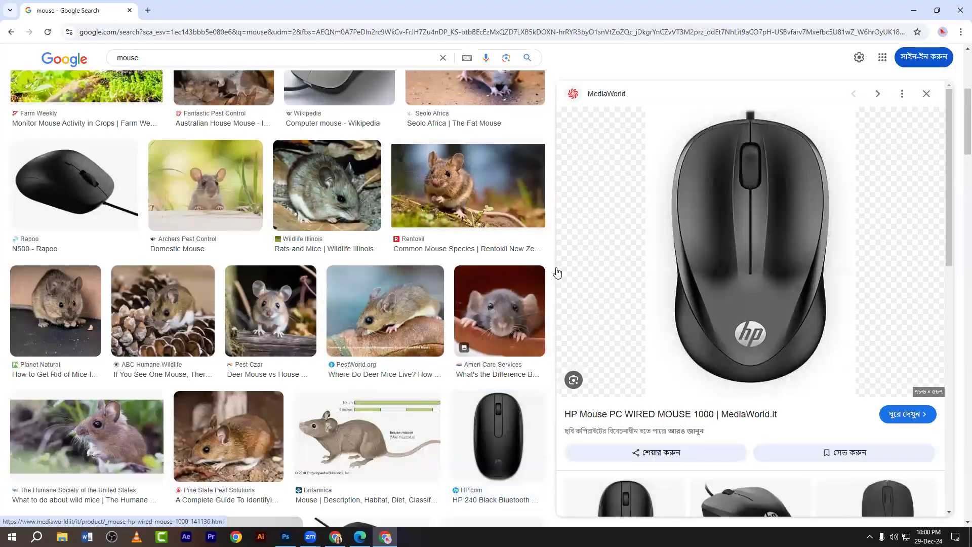
pyautogui.press('Print')
pyautogui.moveTo(553, 21)
pyautogui.mouseDown()
pyautogui.moveTo(856, 384)
pyautogui.moveTo(917, 428)
pyautogui.mouseUp()
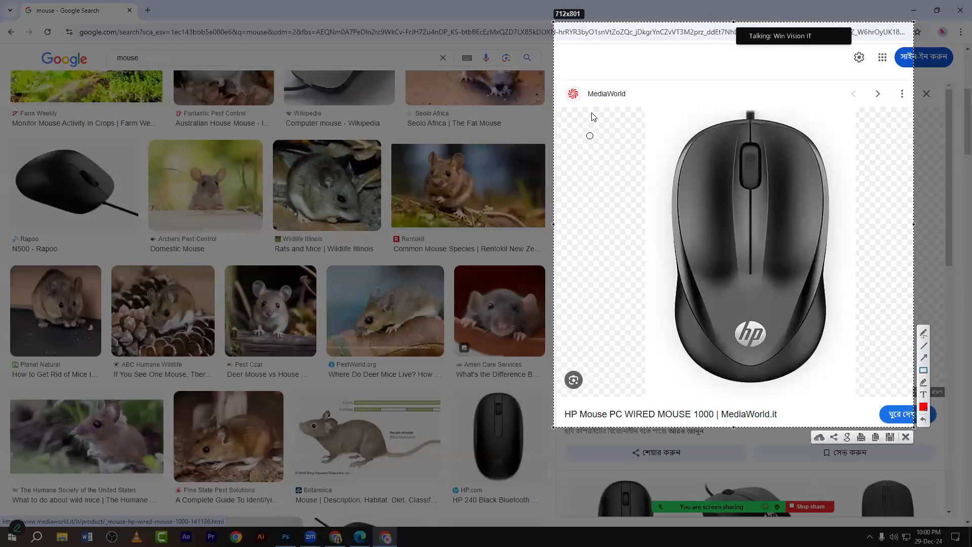
pyautogui.moveTo(583, 75); pyautogui.dragTo(872, 409)
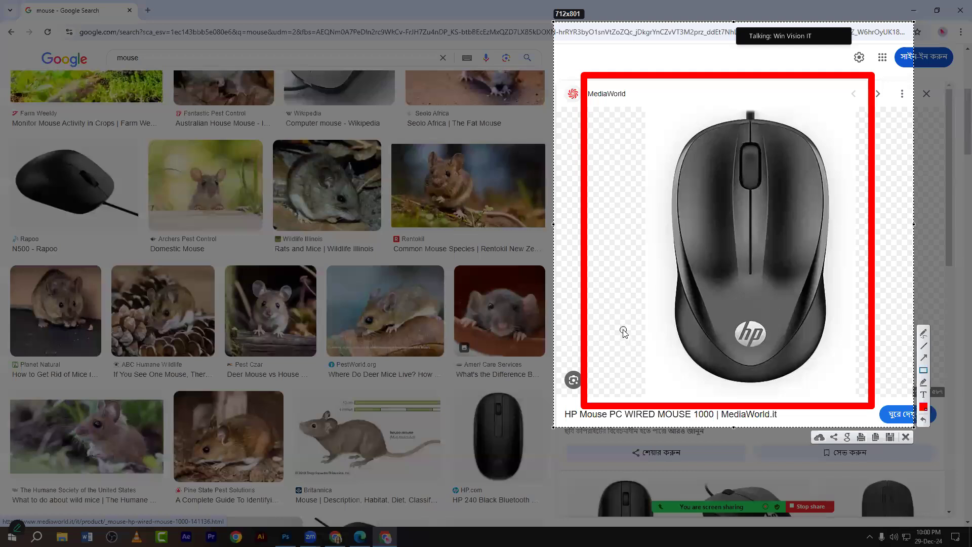
pyautogui.moveTo(618, 302); pyautogui.dragTo(691, 193)
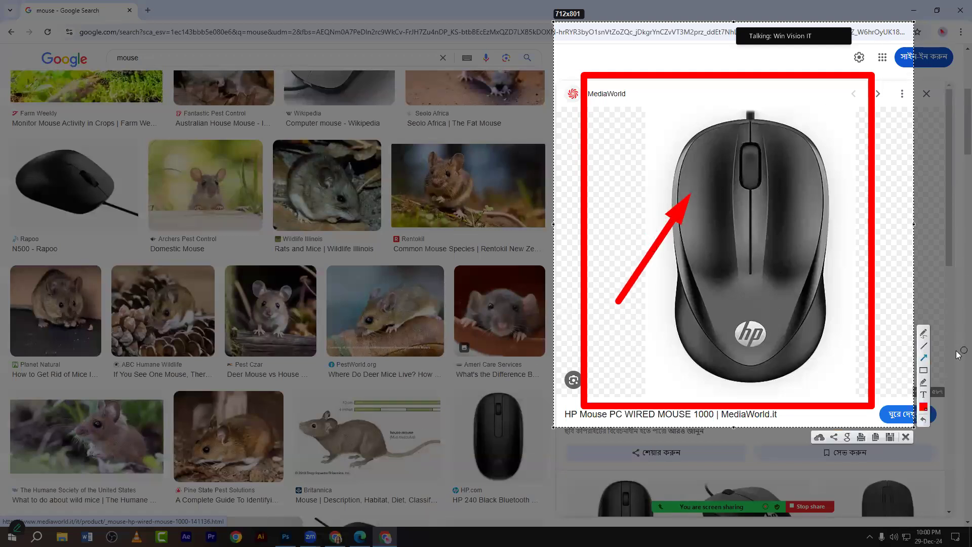
# Step: Close the mouse capture without saving, switch to Photoshop and fill a new layer in the Blur document with cyan
pyautogui.click(906, 436)
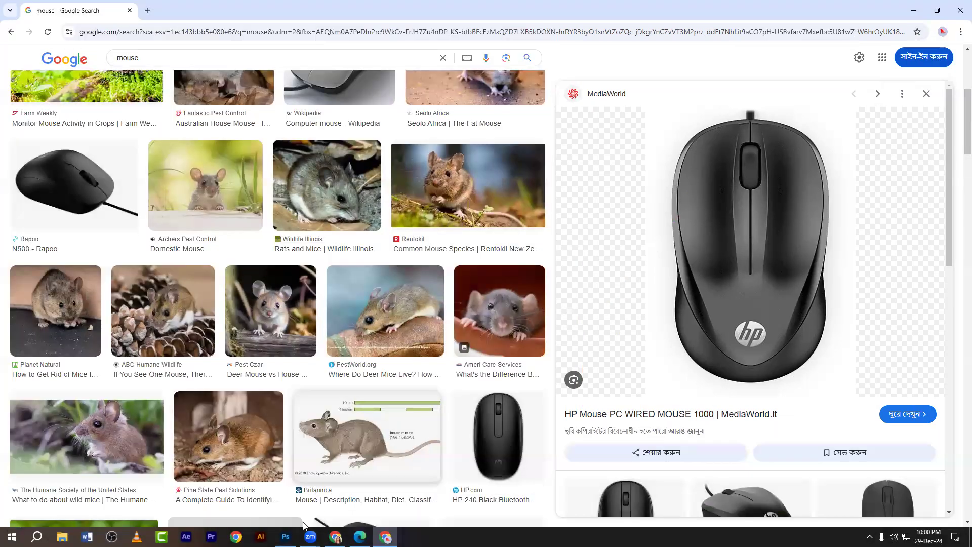
pyautogui.hotkey('alt', 'Tab')
pyautogui.hotkey('ctrl', 'd')
pyautogui.click(884, 436)
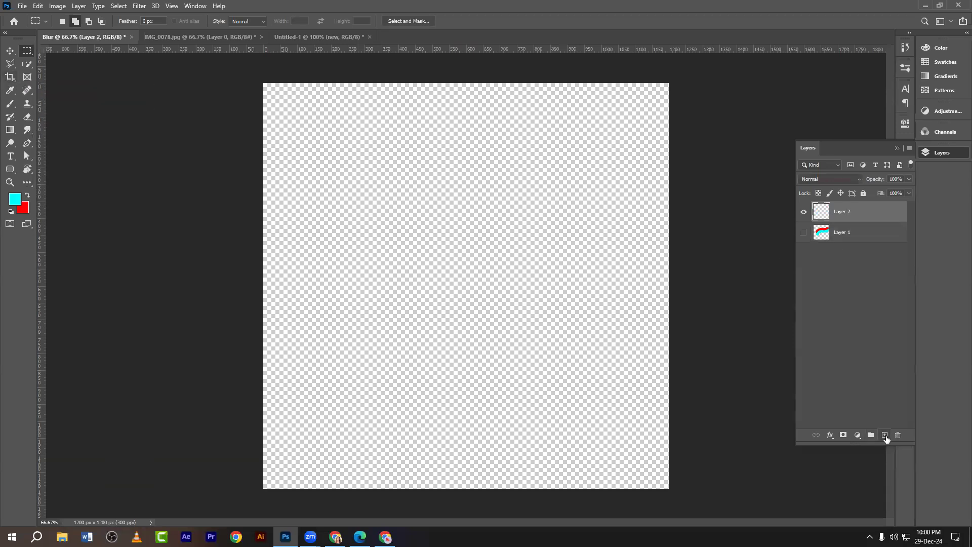
pyautogui.hotkey('alt', 'BackSpace')
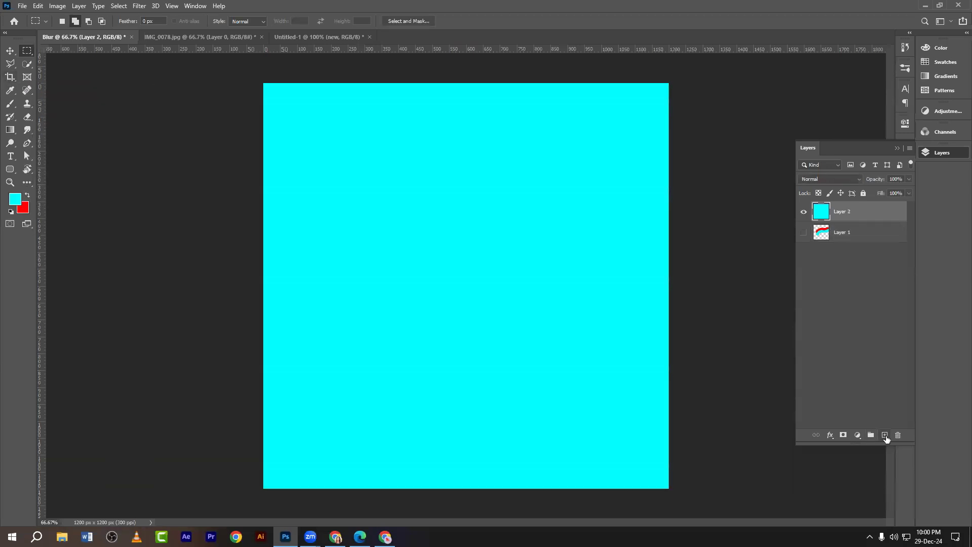
# Step: Draw a thin wavy freehand selection across the upper canvas with the Lasso tool and deselect it
pyautogui.click(10, 65)
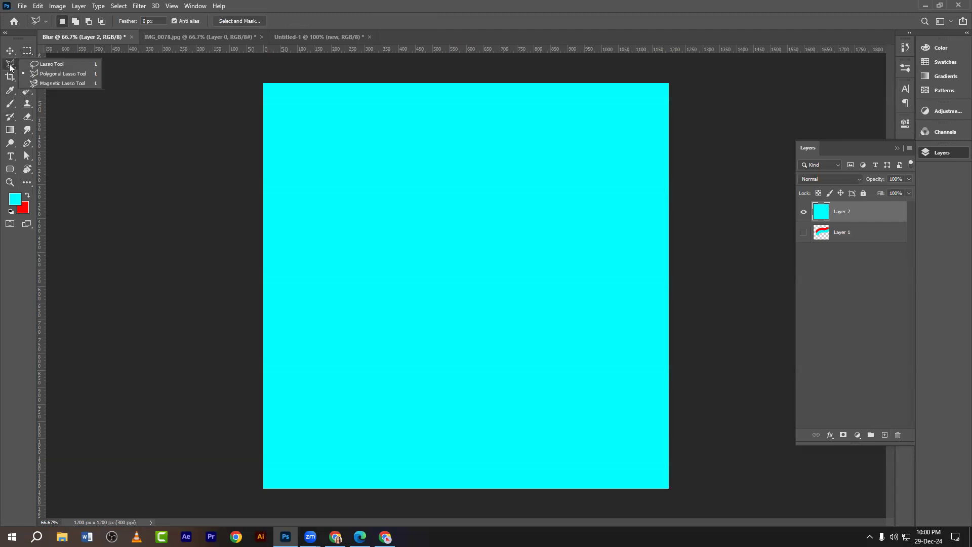
pyautogui.click(42, 66)
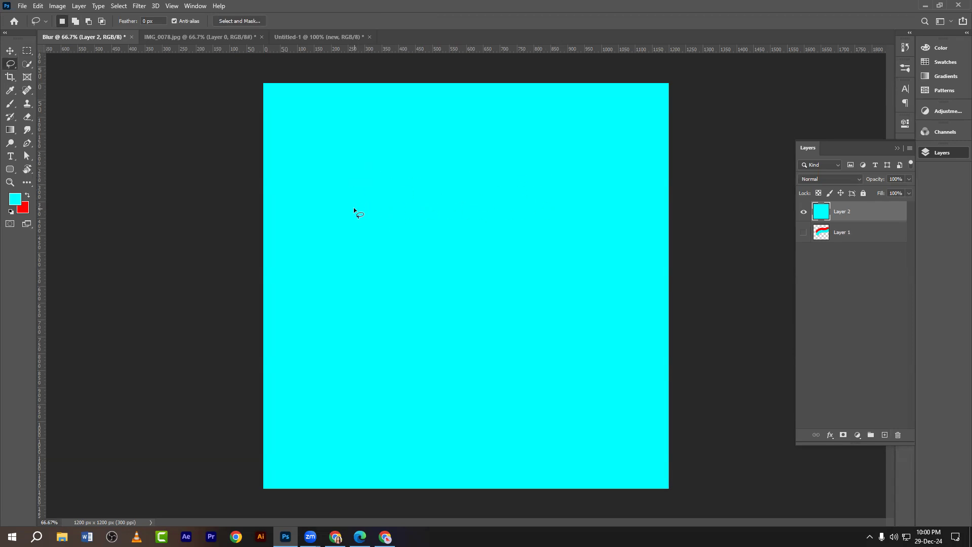
pyautogui.moveTo(623, 185); pyautogui.dragTo(633, 180)
pyautogui.click(11, 51)
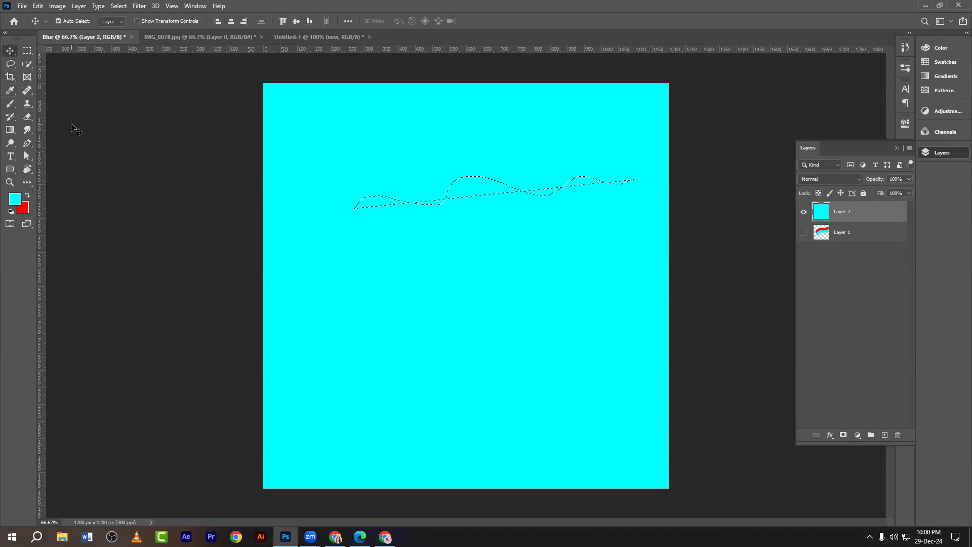
pyautogui.hotkey('ctrl', 'd')
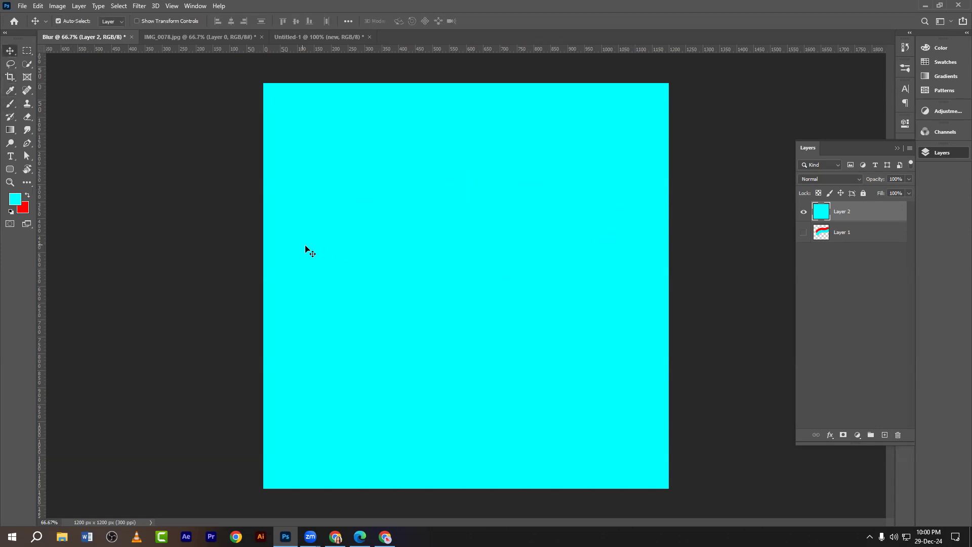
# Step: Paint a red stroke across the upper cyan canvas with the Soft Round brush at 250 px
pyautogui.click(10, 104)
pyautogui.click(66, 22)
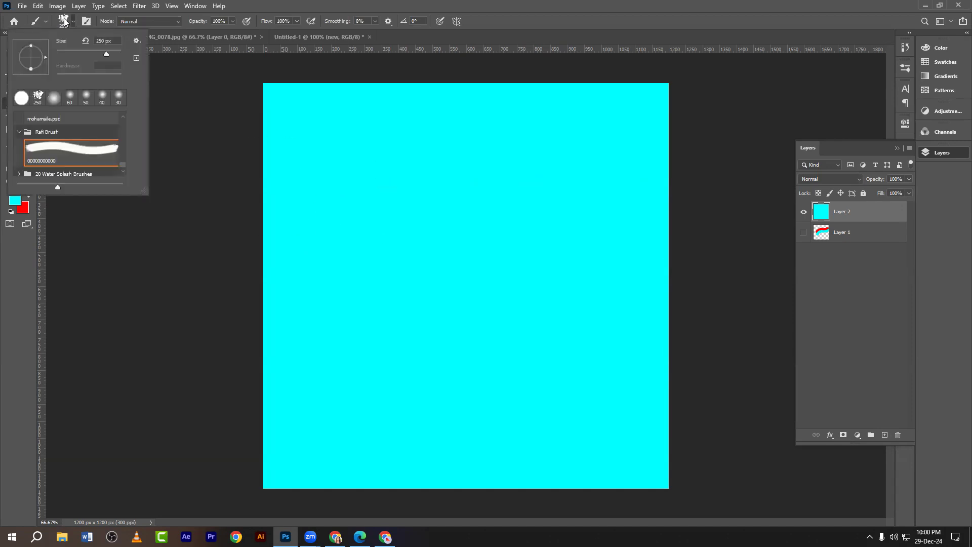
pyautogui.moveTo(122, 163); pyautogui.dragTo(119, 120)
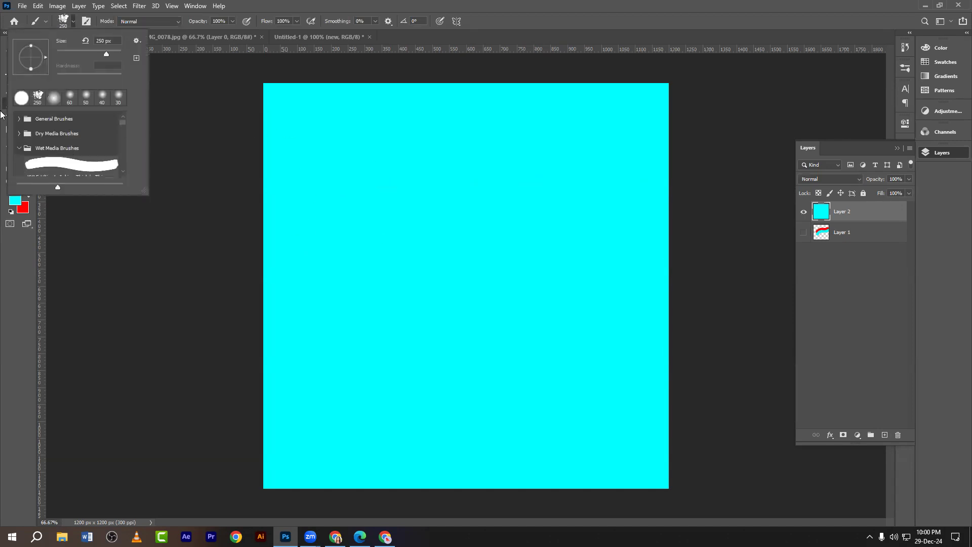
pyautogui.click(19, 120)
pyautogui.click(62, 140)
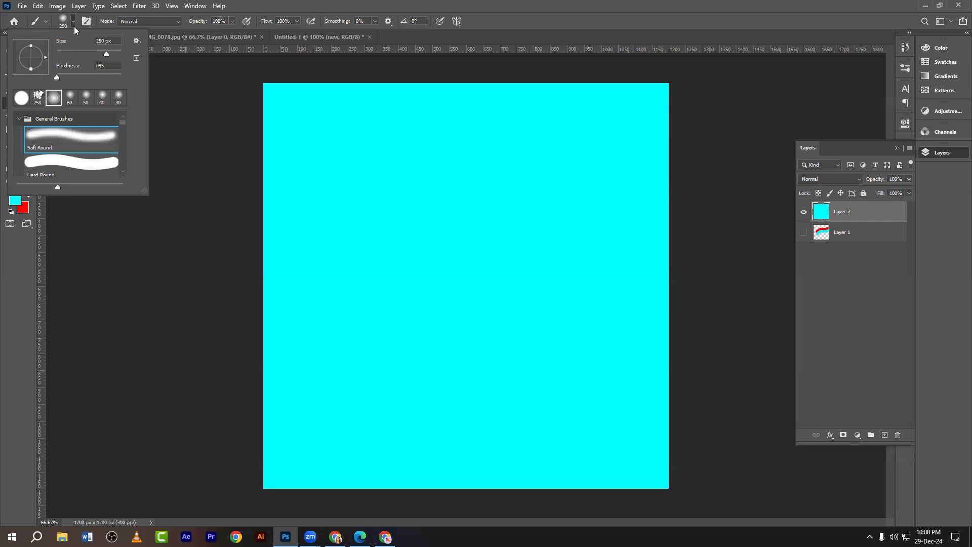
pyautogui.moveTo(335, 218); pyautogui.dragTo(554, 201)
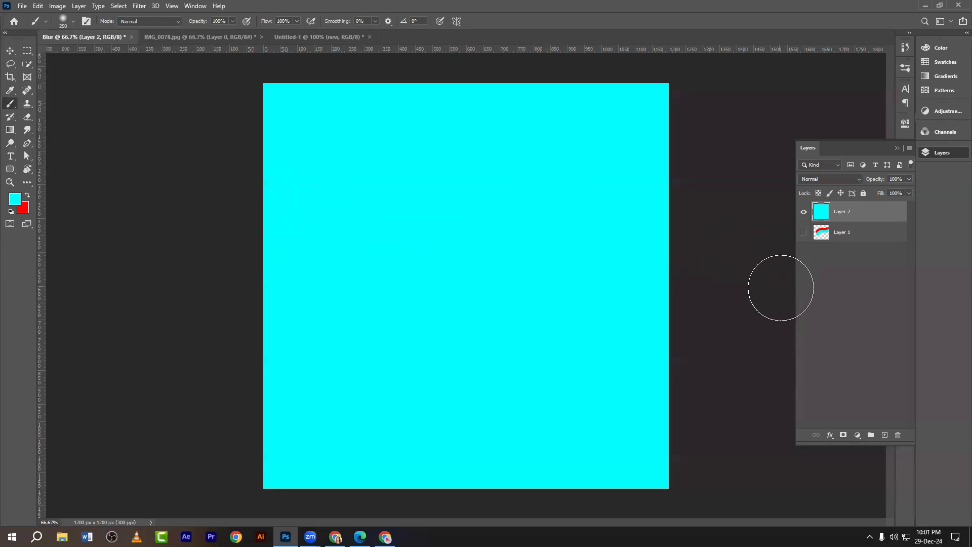
pyautogui.press('x')
pyautogui.moveTo(327, 197); pyautogui.dragTo(553, 158)
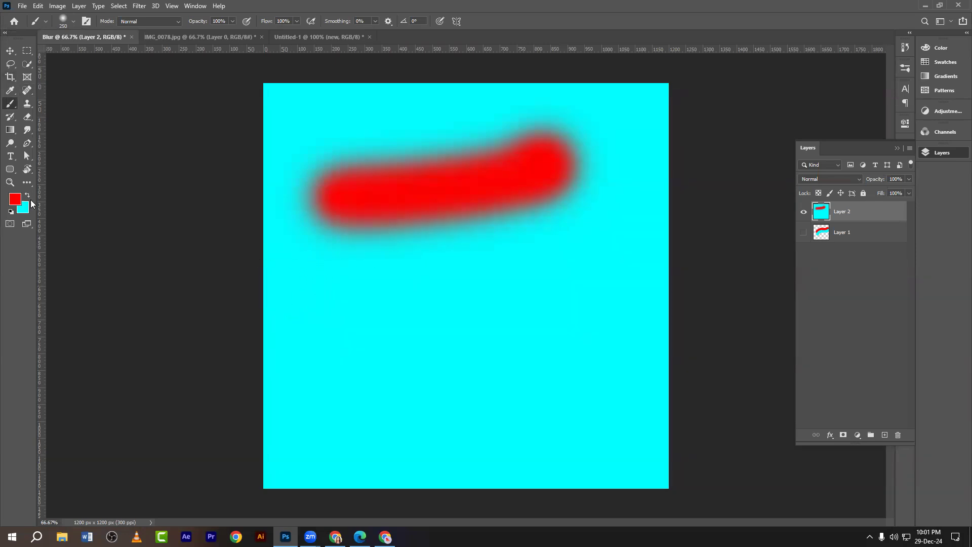
# Step: Change the foreground color to blue and paint a shorter stroke just below the red one
pyautogui.click(14, 200)
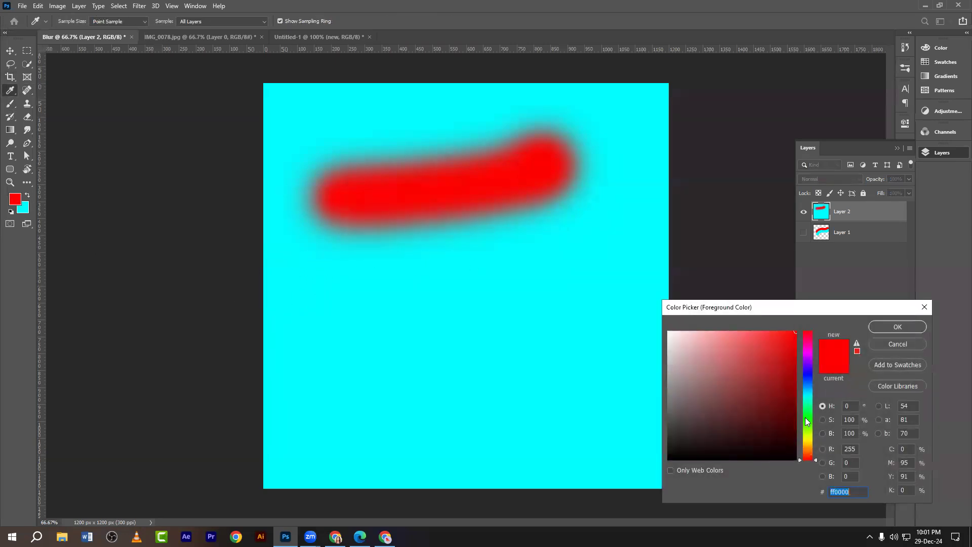
pyautogui.moveTo(806, 418); pyautogui.dragTo(805, 388)
pyautogui.click(885, 327)
pyautogui.press('b')
pyautogui.moveTo(378, 272)
pyautogui.mouseDown()
pyautogui.moveTo(373, 256)
pyautogui.moveTo(486, 235)
pyautogui.mouseUp()
pyautogui.click(10, 51)
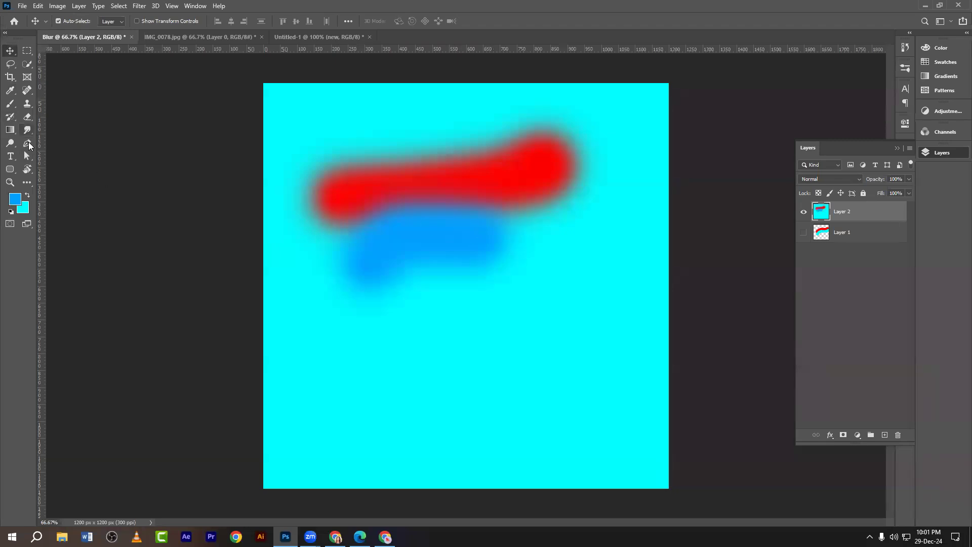
# Step: Activate the Smudge tool and enlarge its brush to 500 px
pyautogui.moveTo(28, 132); pyautogui.dragTo(71, 152)
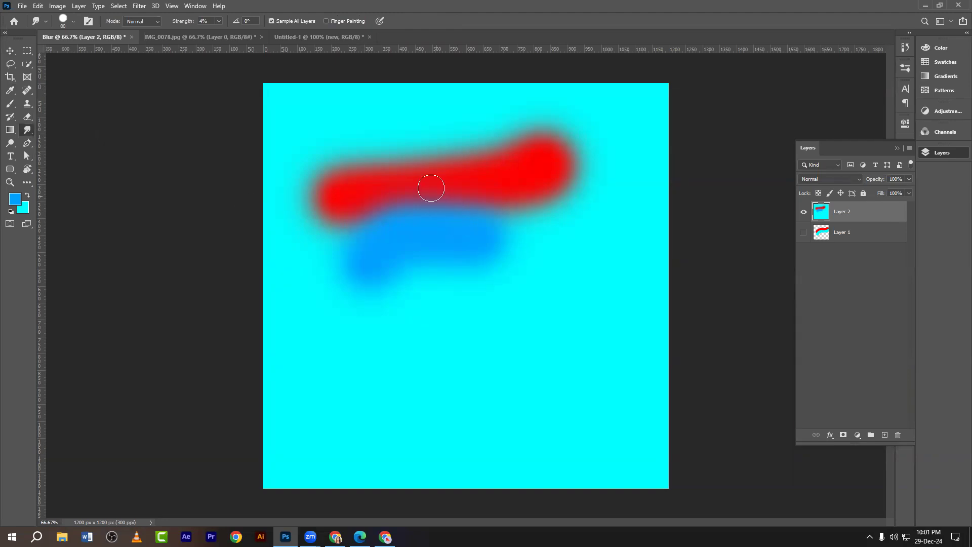
pyautogui.press(']')
pyautogui.press(']')
pyautogui.press(']')
pyautogui.press(']')
pyautogui.press(']')
pyautogui.press(']')
pyautogui.press(']')
# Step: Capture the upper part of the Photoshop screen, frame the tool options area in red and close the capture without saving
pyautogui.press('Print')
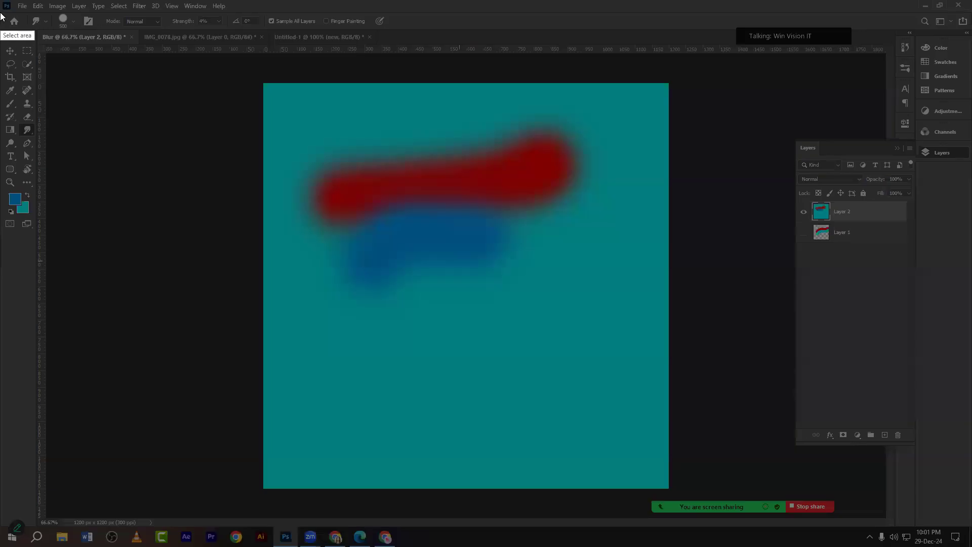
pyautogui.moveTo(1, 1); pyautogui.dragTo(570, 154)
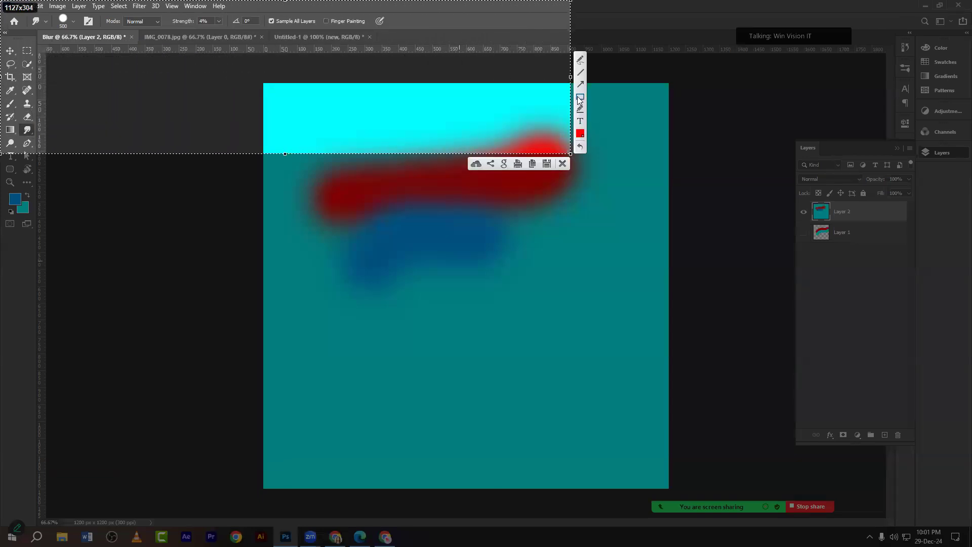
pyautogui.moveTo(24, 18); pyautogui.dragTo(413, 93)
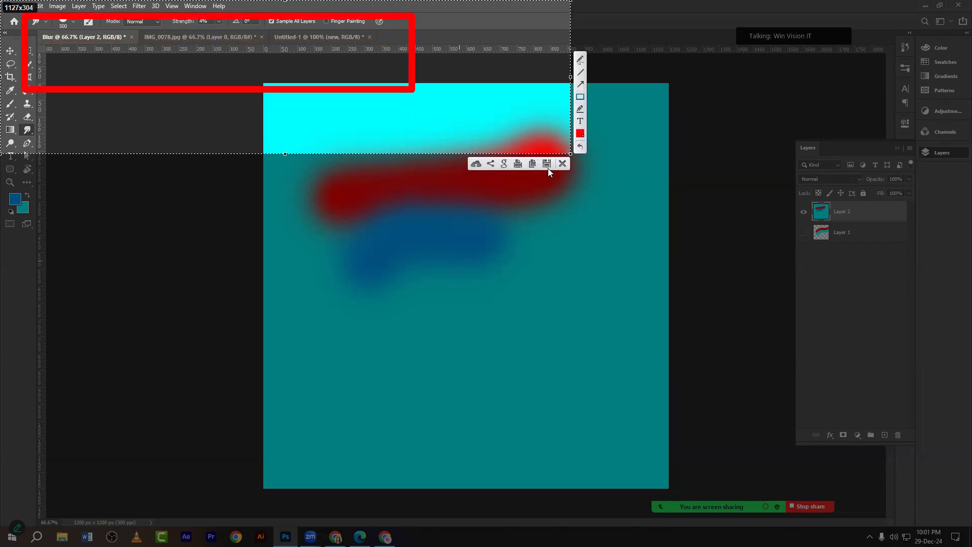
pyautogui.click(563, 164)
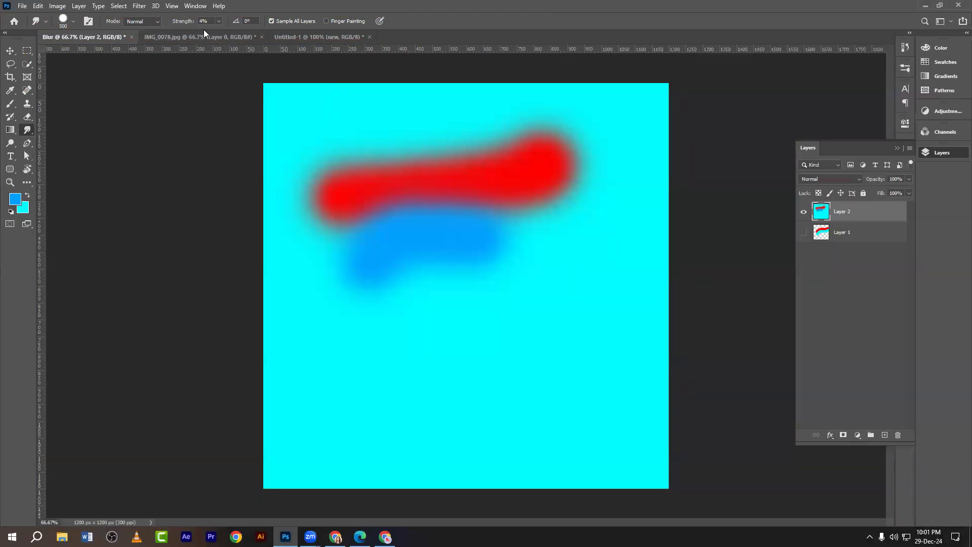
# Step: Set the Smudge strength to 100%, smudge the blue stroke up into the red one and undo that smudge
pyautogui.click(219, 21)
pyautogui.moveTo(219, 33); pyautogui.dragTo(271, 34)
pyautogui.click(218, 23)
pyautogui.moveTo(417, 241); pyautogui.dragTo(415, 202)
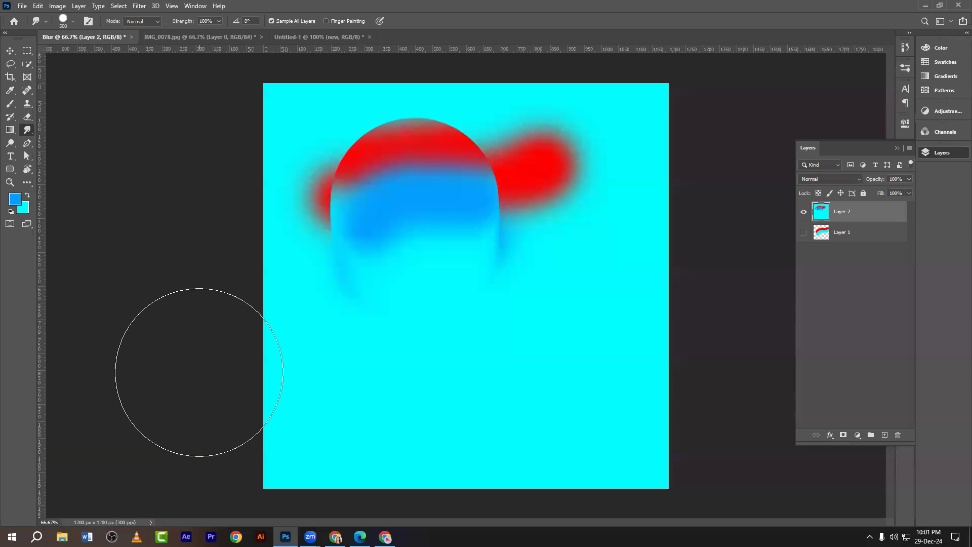
pyautogui.hotkey('ctrl', 'z')
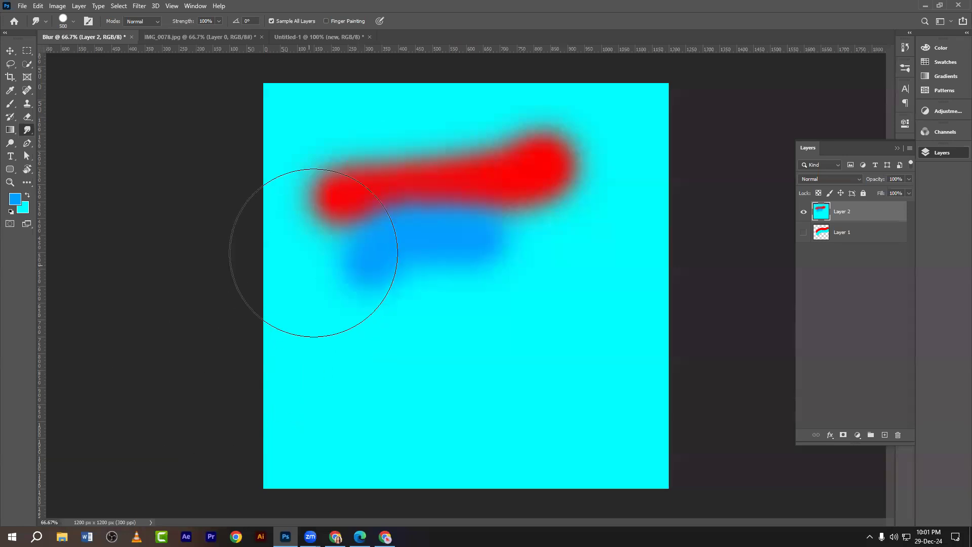
# Step: Smudge the red and blue strokes repeatedly across the canvas with a Soft Round tip at 500 px
pyautogui.click(60, 27)
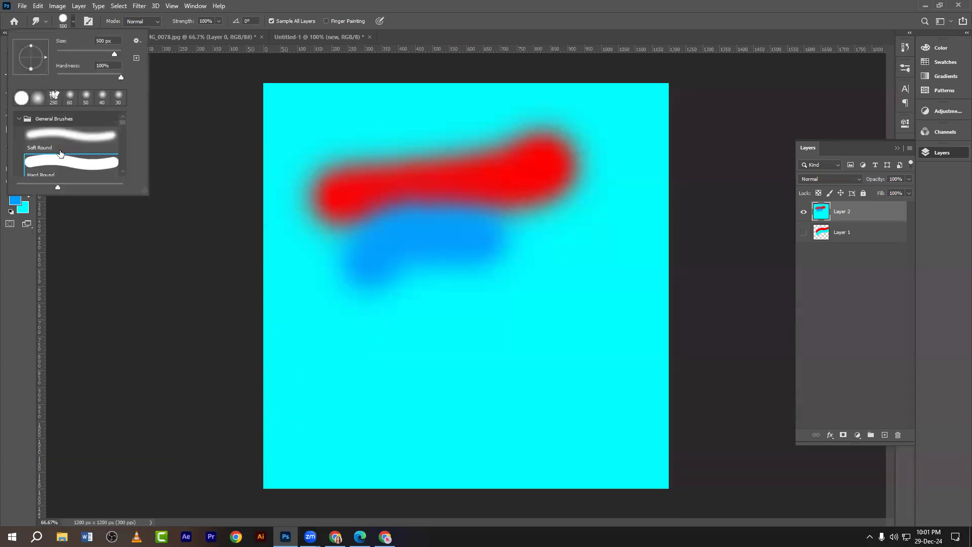
pyautogui.click(63, 22)
pyautogui.moveTo(404, 208); pyautogui.dragTo(402, 225)
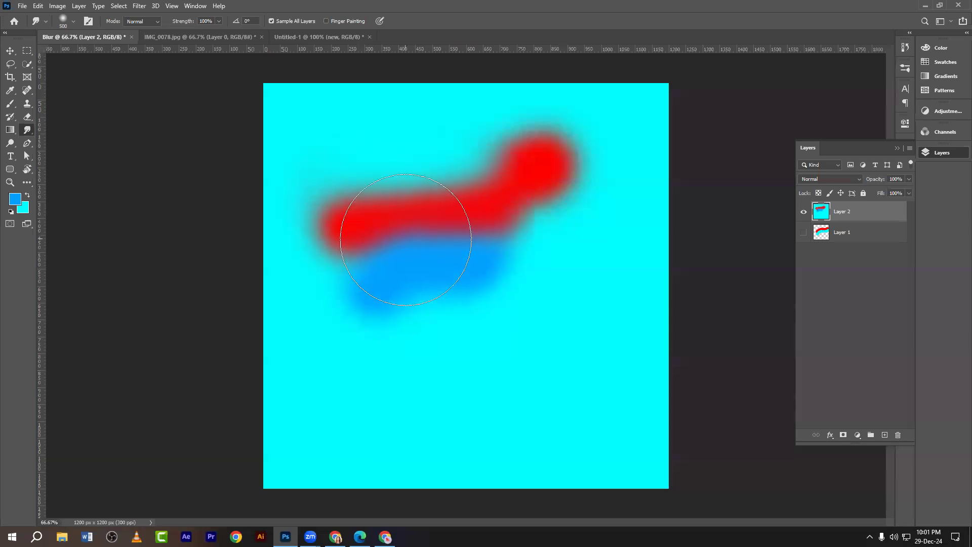
pyautogui.moveTo(549, 198)
pyautogui.mouseDown()
pyautogui.moveTo(578, 235)
pyautogui.moveTo(592, 283)
pyautogui.mouseUp()
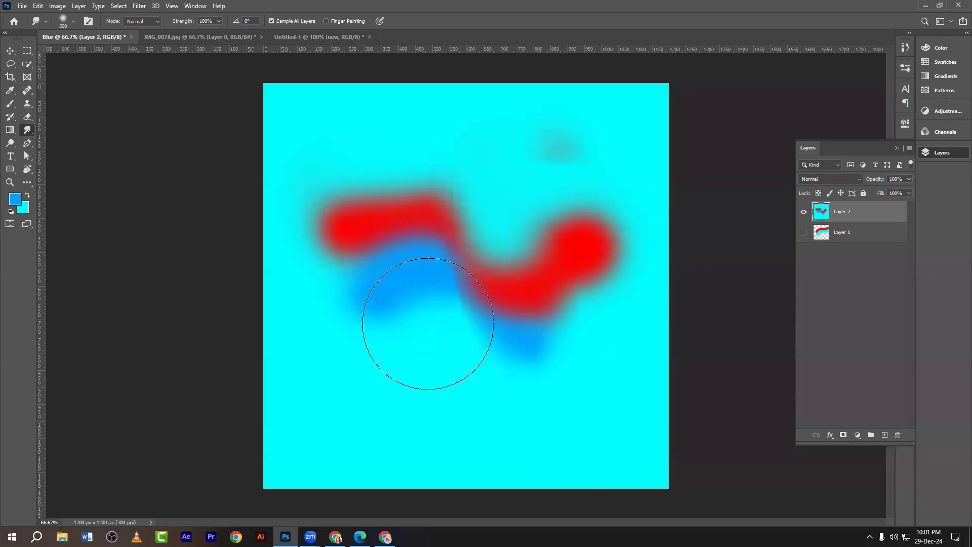
pyautogui.moveTo(336, 224); pyautogui.dragTo(323, 332)
pyautogui.moveTo(514, 325); pyautogui.dragTo(545, 198)
pyautogui.moveTo(342, 304)
pyautogui.mouseDown()
pyautogui.moveTo(344, 212)
pyautogui.moveTo(395, 233)
pyautogui.moveTo(448, 233)
pyautogui.moveTo(511, 201)
pyautogui.moveTo(473, 295)
pyautogui.moveTo(544, 272)
pyautogui.moveTo(519, 278)
pyautogui.moveTo(490, 335)
pyautogui.moveTo(483, 247)
pyautogui.moveTo(426, 220)
pyautogui.moveTo(447, 199)
pyautogui.moveTo(578, 279)
pyautogui.moveTo(475, 280)
pyautogui.moveTo(536, 190)
pyautogui.moveTo(448, 265)
pyautogui.moveTo(580, 270)
pyautogui.moveTo(481, 182)
pyautogui.moveTo(384, 280)
pyautogui.moveTo(536, 330)
pyautogui.moveTo(496, 222)
pyautogui.moveTo(437, 250)
pyautogui.moveTo(568, 304)
pyautogui.moveTo(549, 207)
pyautogui.moveTo(423, 264)
pyautogui.moveTo(519, 288)
pyautogui.moveTo(489, 263)
pyautogui.moveTo(486, 272)
pyautogui.moveTo(735, 324)
pyautogui.mouseUp()
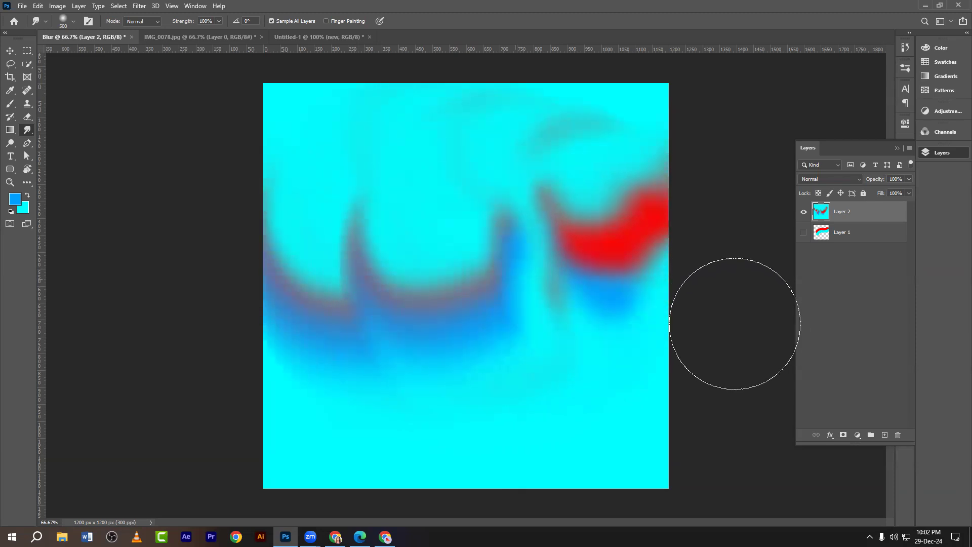
pyautogui.moveTo(574, 219)
pyautogui.mouseDown()
pyautogui.moveTo(463, 150)
pyautogui.moveTo(434, 187)
pyautogui.mouseUp()
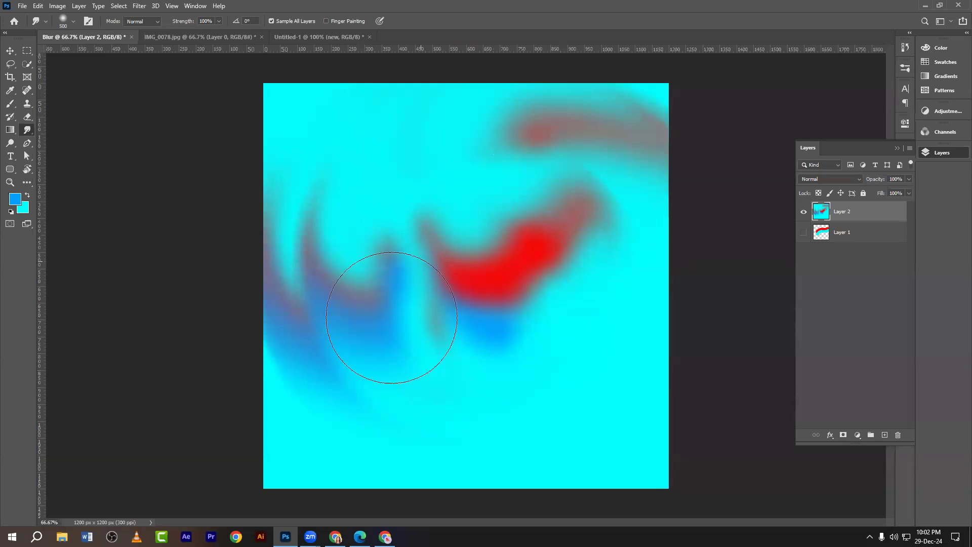
pyautogui.moveTo(484, 279)
pyautogui.mouseDown()
pyautogui.moveTo(471, 295)
pyautogui.moveTo(499, 281)
pyautogui.moveTo(419, 264)
pyautogui.moveTo(457, 241)
pyautogui.moveTo(464, 273)
pyautogui.moveTo(428, 282)
pyautogui.moveTo(477, 259)
pyautogui.moveTo(436, 256)
pyautogui.moveTo(430, 299)
pyautogui.mouseUp()
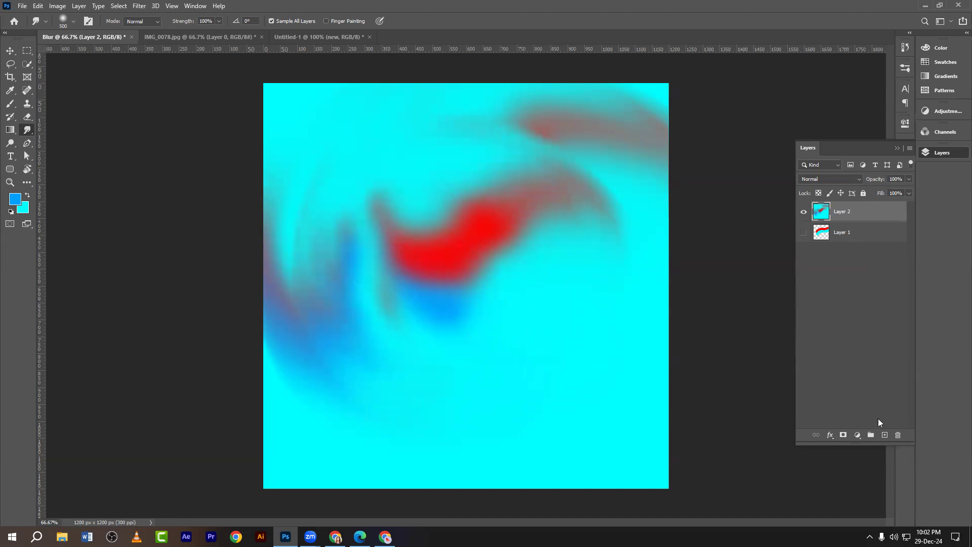
# Step: Add a new layer above the smudged one and fill it with white (ffffff)
pyautogui.click(885, 435)
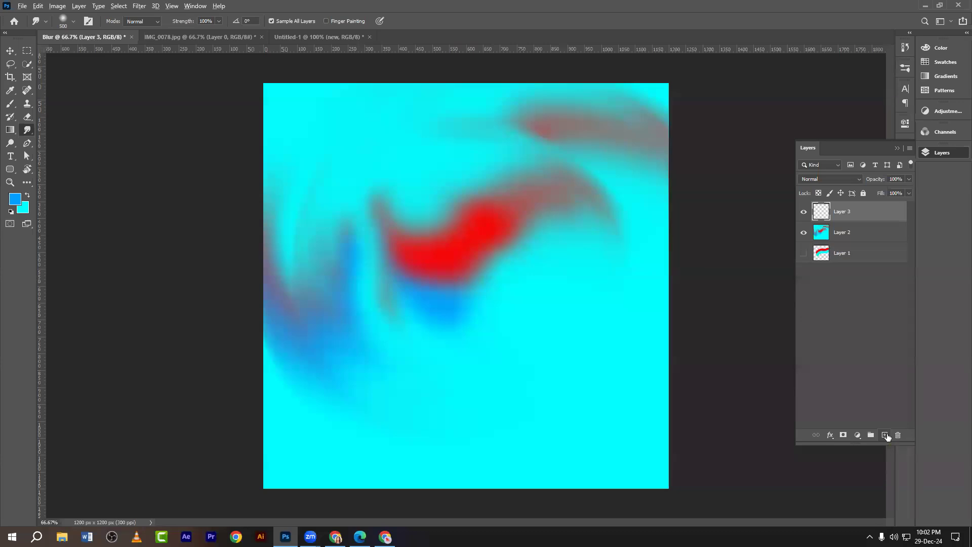
pyautogui.hotkey('alt', 'BackSpace')
pyautogui.click(15, 199)
pyautogui.write('ffffff')
pyautogui.click(896, 326)
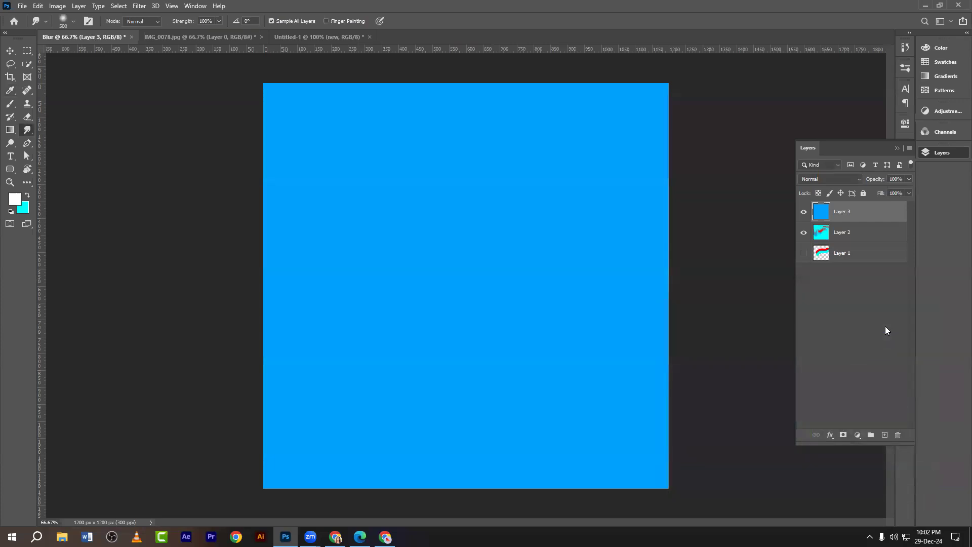
pyautogui.hotkey('alt', 'BackSpace')
pyautogui.press('r')
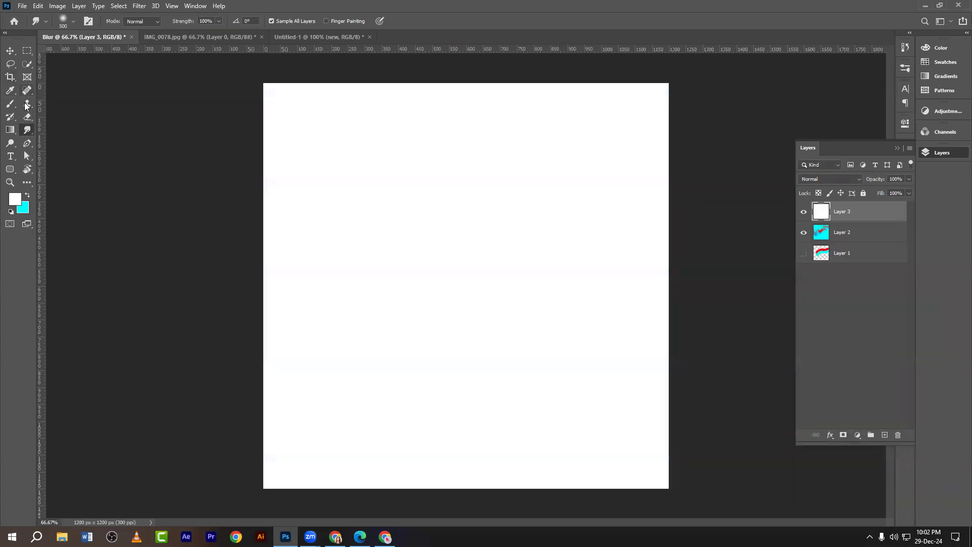
# Step: Set the foreground color to red (ff0000) and paint a stroke across the upper white canvas with the Hard Round brush at 250 px
pyautogui.click(15, 199)
pyautogui.write('00a2ff')
pyautogui.click(805, 332)
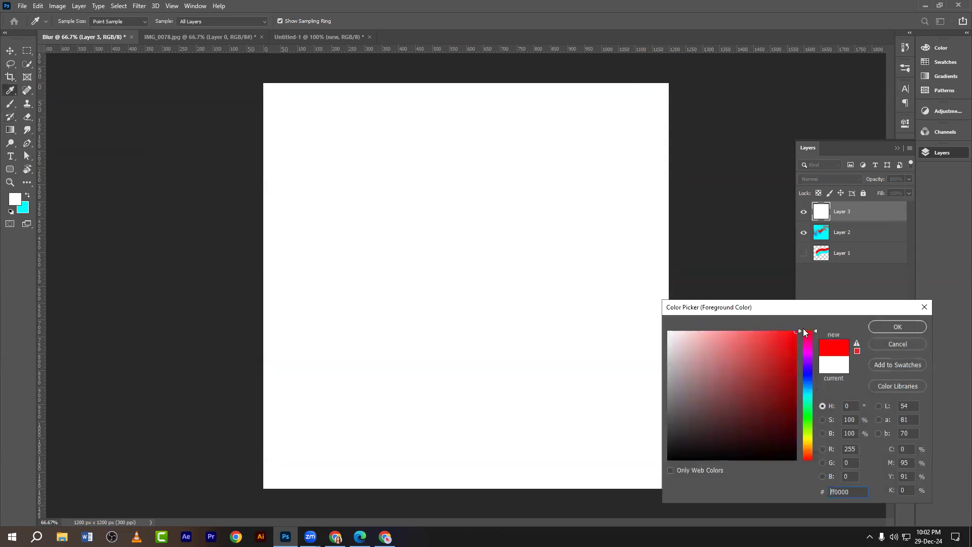
pyautogui.click(884, 327)
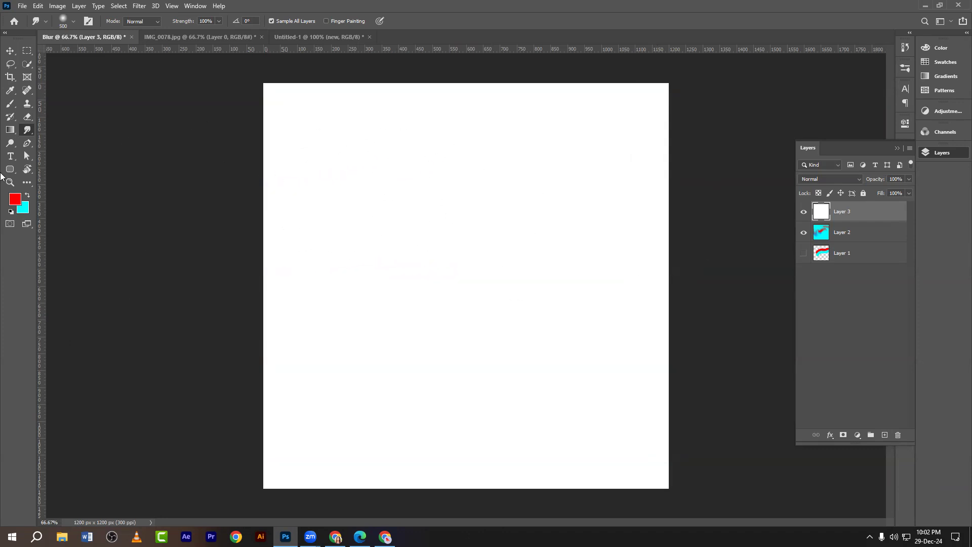
pyautogui.click(9, 107)
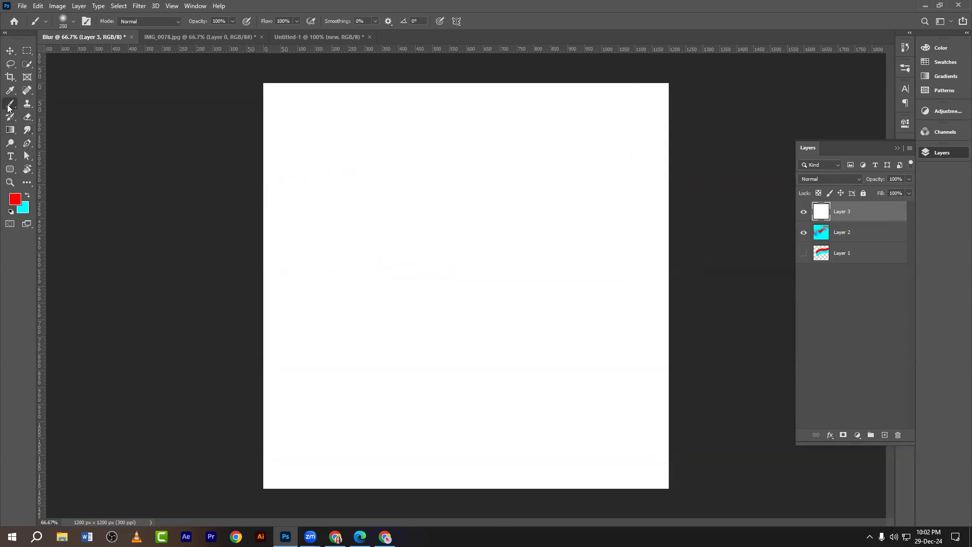
pyautogui.click(72, 24)
pyautogui.click(47, 163)
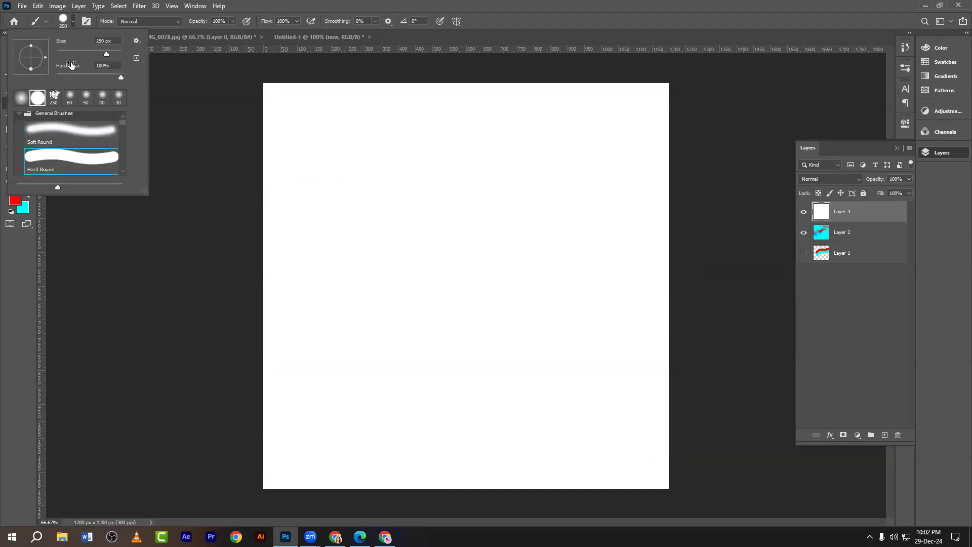
pyautogui.click(276, 169)
pyautogui.moveTo(330, 202); pyautogui.dragTo(521, 163)
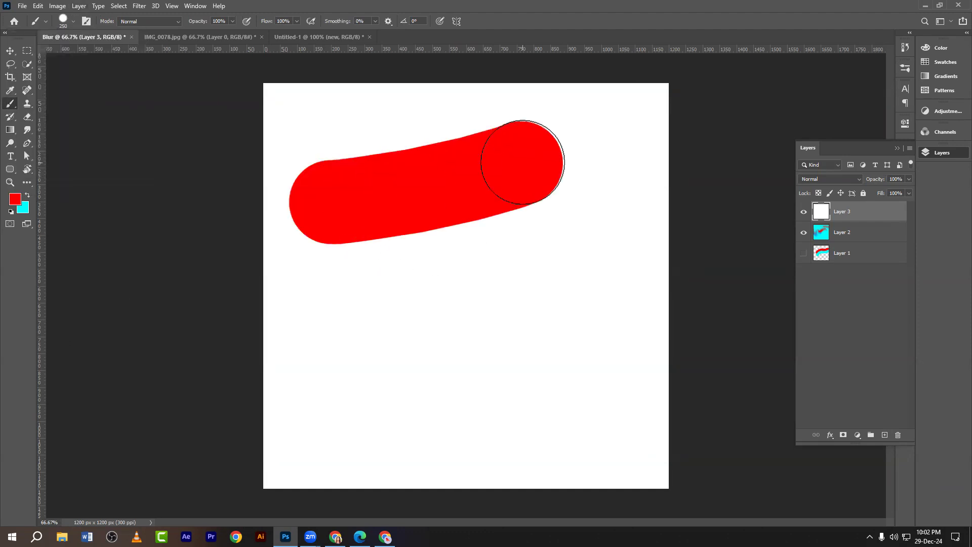
# Step: Set the foreground color to blue (002aff) and paint a hard-edged 250 px stroke just below and overlapping the red one
pyautogui.click(17, 201)
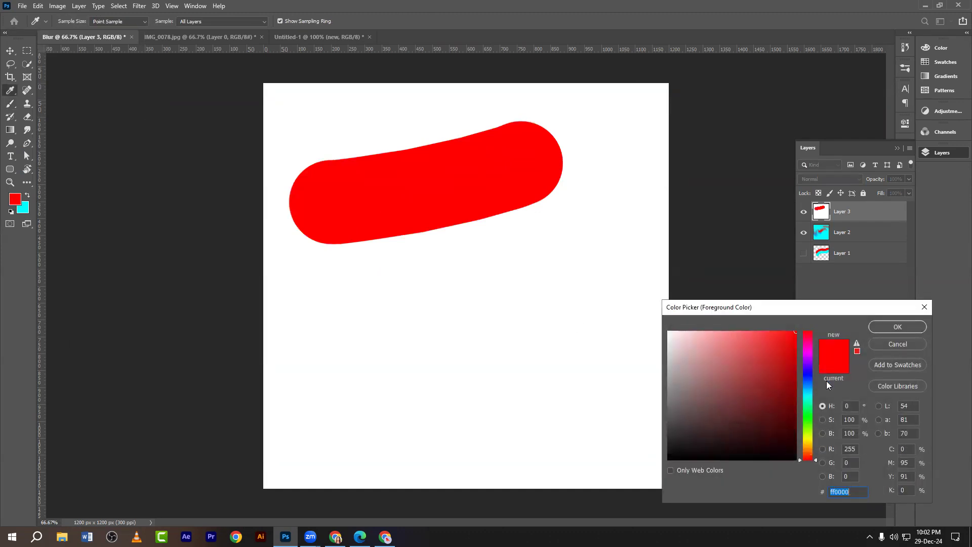
pyautogui.moveTo(806, 393); pyautogui.dragTo(806, 378)
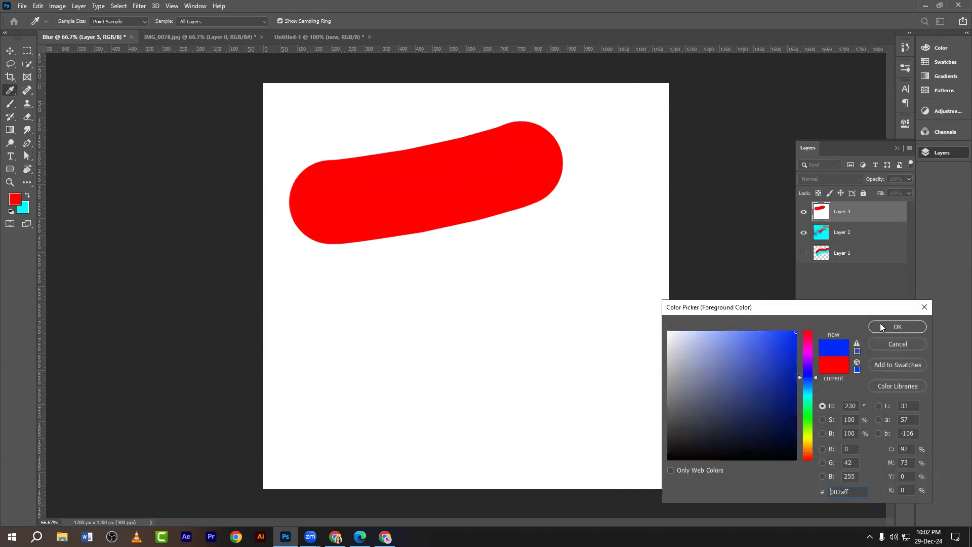
pyautogui.click(870, 332)
pyautogui.moveTo(332, 264); pyautogui.dragTo(568, 209)
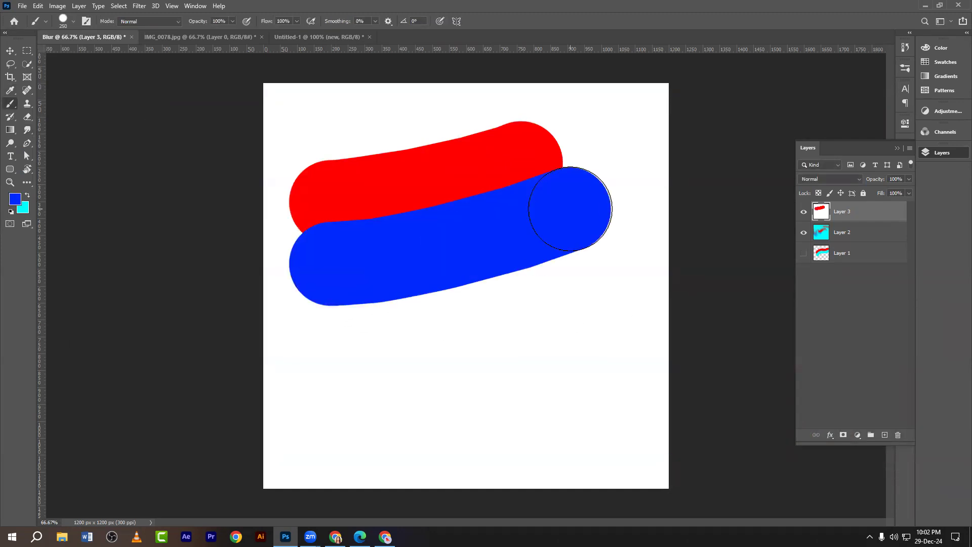
# Step: Smudge the red and blue strokes across the white canvas at 100% strength with the 500 px soft tip until they dissolve into faint streaks
pyautogui.click(9, 50)
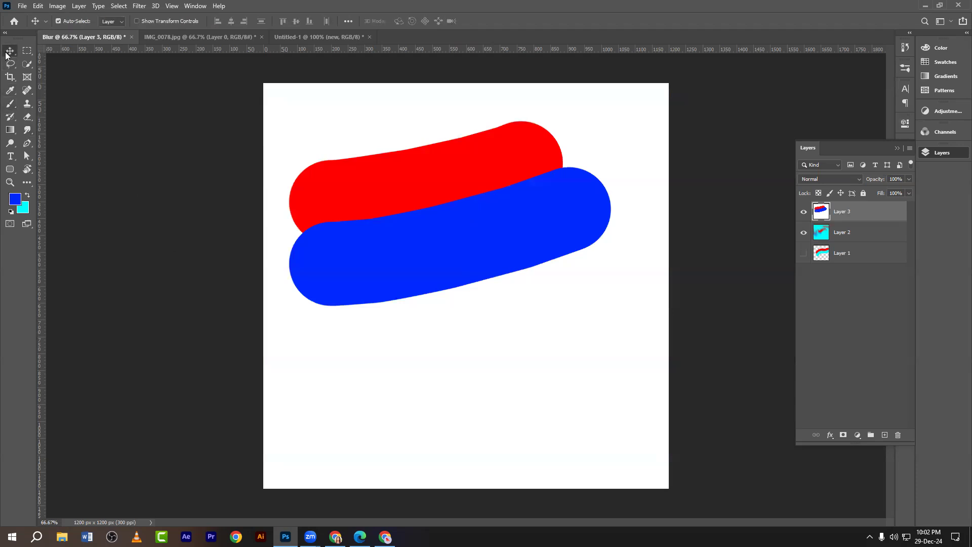
pyautogui.rightClick(26, 133)
pyautogui.click(59, 149)
pyautogui.moveTo(386, 178)
pyautogui.mouseDown()
pyautogui.moveTo(402, 244)
pyautogui.moveTo(392, 249)
pyautogui.moveTo(409, 209)
pyautogui.moveTo(380, 190)
pyautogui.moveTo(376, 174)
pyautogui.moveTo(406, 213)
pyautogui.moveTo(486, 218)
pyautogui.moveTo(526, 208)
pyautogui.moveTo(510, 173)
pyautogui.moveTo(522, 188)
pyautogui.moveTo(372, 246)
pyautogui.moveTo(392, 209)
pyautogui.moveTo(364, 219)
pyautogui.moveTo(402, 256)
pyautogui.moveTo(382, 212)
pyautogui.moveTo(390, 257)
pyautogui.moveTo(418, 265)
pyautogui.moveTo(390, 222)
pyautogui.moveTo(390, 255)
pyautogui.moveTo(480, 213)
pyautogui.moveTo(474, 151)
pyautogui.moveTo(513, 288)
pyautogui.moveTo(422, 259)
pyautogui.moveTo(376, 207)
pyautogui.moveTo(446, 279)
pyautogui.moveTo(432, 270)
pyautogui.moveTo(412, 207)
pyautogui.moveTo(369, 200)
pyautogui.moveTo(371, 183)
pyautogui.moveTo(357, 167)
pyautogui.moveTo(489, 273)
pyautogui.moveTo(398, 236)
pyautogui.moveTo(380, 192)
pyautogui.moveTo(484, 279)
pyautogui.moveTo(497, 303)
pyautogui.moveTo(556, 333)
pyautogui.moveTo(447, 214)
pyautogui.moveTo(424, 252)
pyautogui.moveTo(418, 319)
pyautogui.moveTo(471, 285)
pyautogui.moveTo(464, 253)
pyautogui.moveTo(436, 343)
pyautogui.moveTo(372, 292)
pyautogui.moveTo(386, 341)
pyautogui.moveTo(377, 374)
pyautogui.moveTo(355, 272)
pyautogui.moveTo(411, 345)
pyautogui.moveTo(327, 269)
pyautogui.moveTo(312, 228)
pyautogui.moveTo(473, 203)
pyautogui.mouseUp()
pyautogui.moveTo(459, 201)
pyautogui.mouseDown()
pyautogui.moveTo(384, 182)
pyautogui.moveTo(388, 193)
pyautogui.moveTo(488, 219)
pyautogui.moveTo(428, 158)
pyautogui.moveTo(421, 177)
pyautogui.moveTo(453, 162)
pyautogui.moveTo(529, 258)
pyautogui.moveTo(272, 257)
pyautogui.mouseUp()
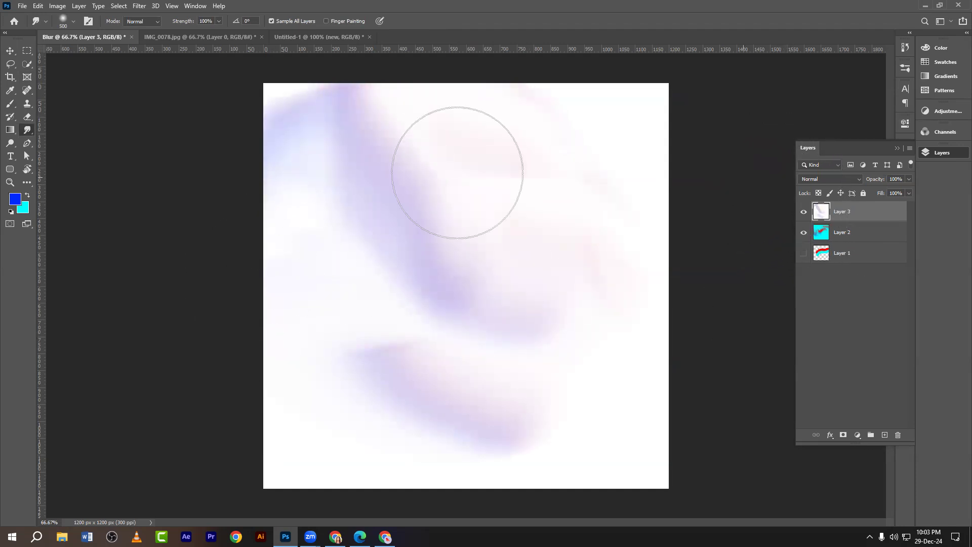
pyautogui.click(9, 50)
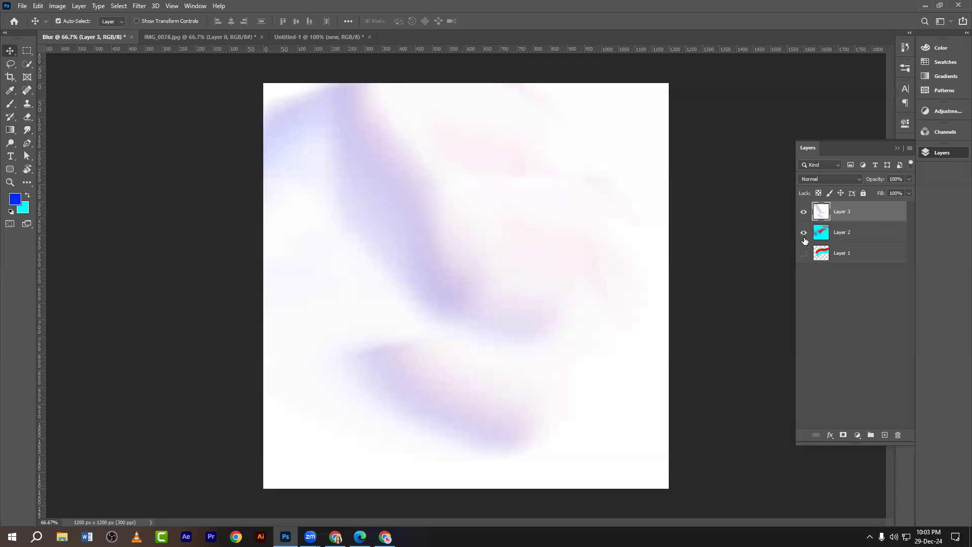
# Step: Hide Layer 2, keep Layer 3 visible, and fill Layer 3 with the cyan background color
pyautogui.click(24, 134)
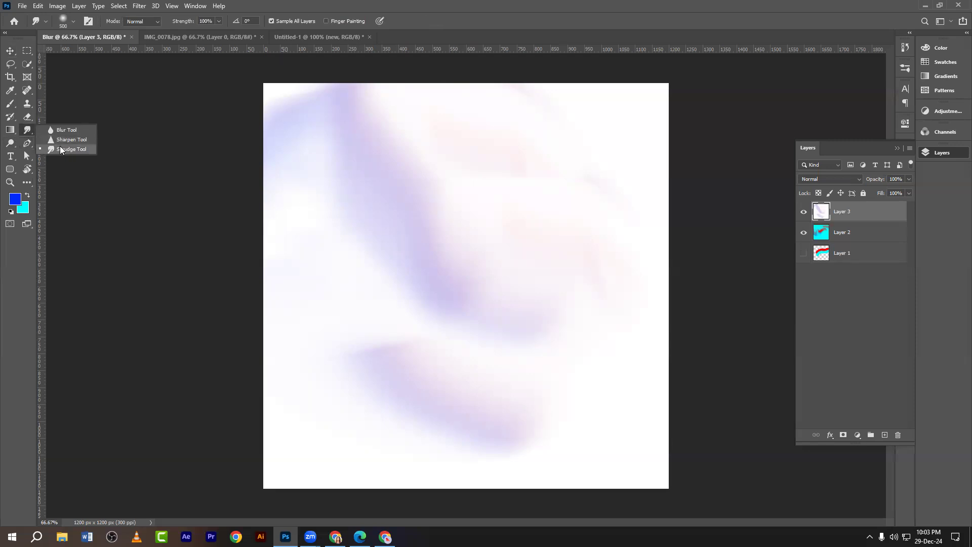
pyautogui.click(60, 147)
pyautogui.click(804, 211)
pyautogui.click(804, 232)
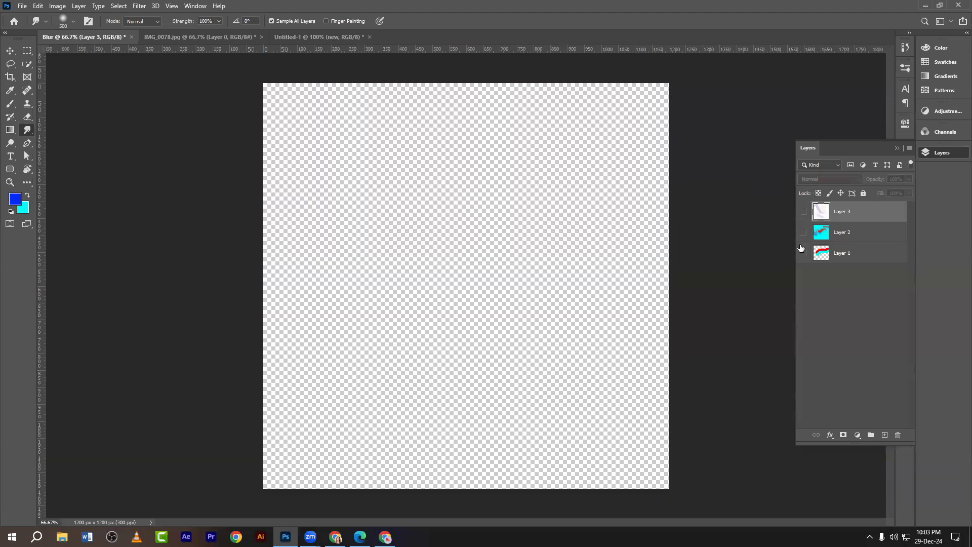
pyautogui.click(804, 212)
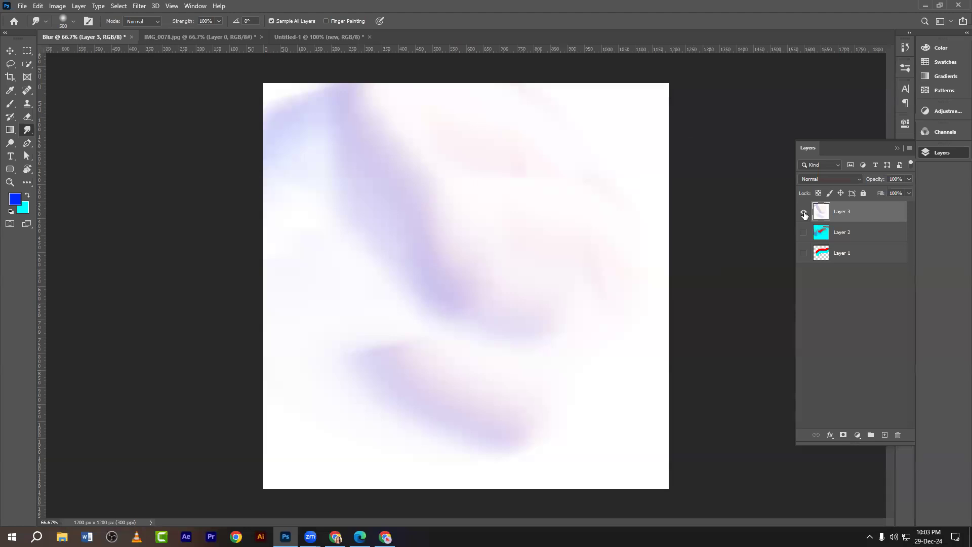
pyautogui.hotkey('ctrl', 'BackSpace')
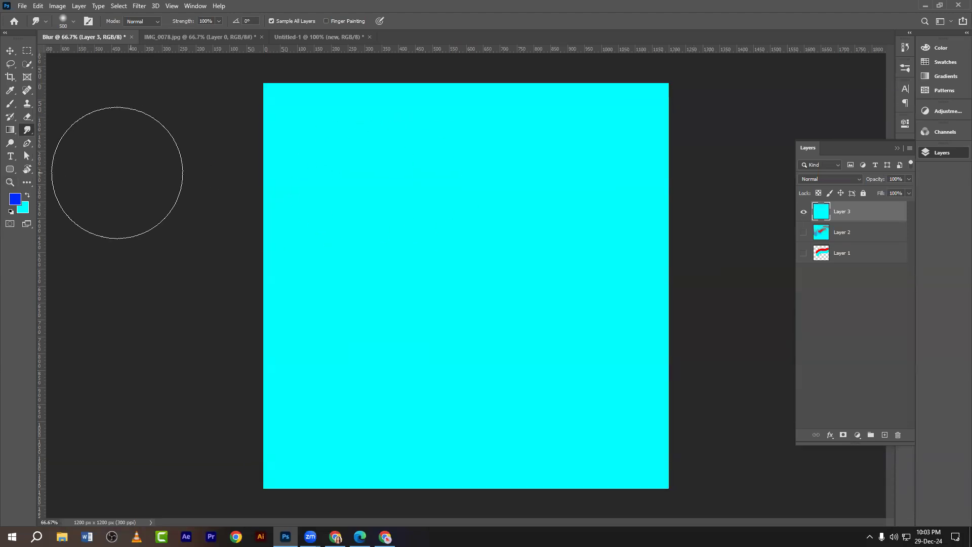
# Step: Paint one blue 250 px Brush dot on the cyan canvas, set the foreground color to red (ff0000) and add a red dot below and right of it
pyautogui.click(11, 104)
pyautogui.click(423, 196)
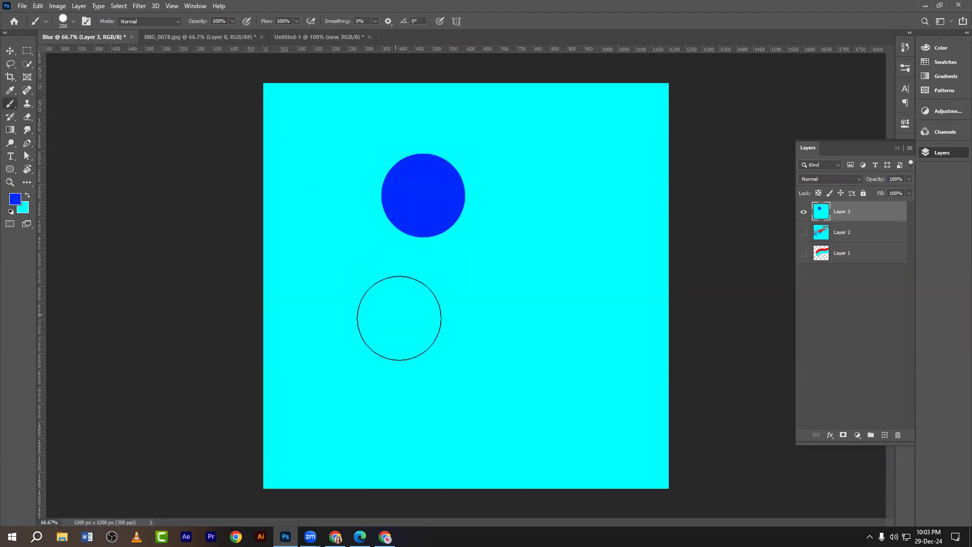
pyautogui.click(15, 199)
pyautogui.moveTo(811, 366); pyautogui.dragTo(803, 329)
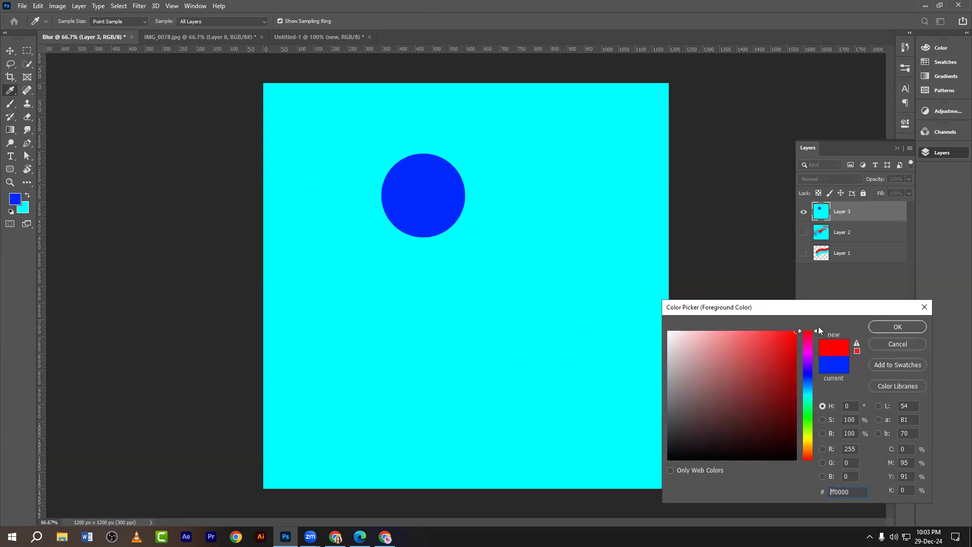
pyautogui.click(883, 327)
pyautogui.click(533, 291)
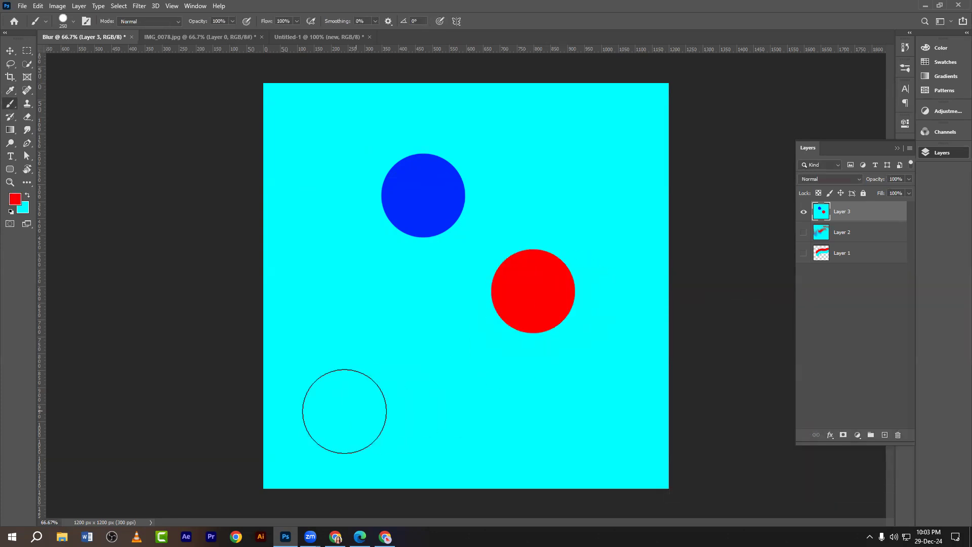
# Step: Switch to the Smudge tool for working on the blue and red dots
pyautogui.click(26, 105)
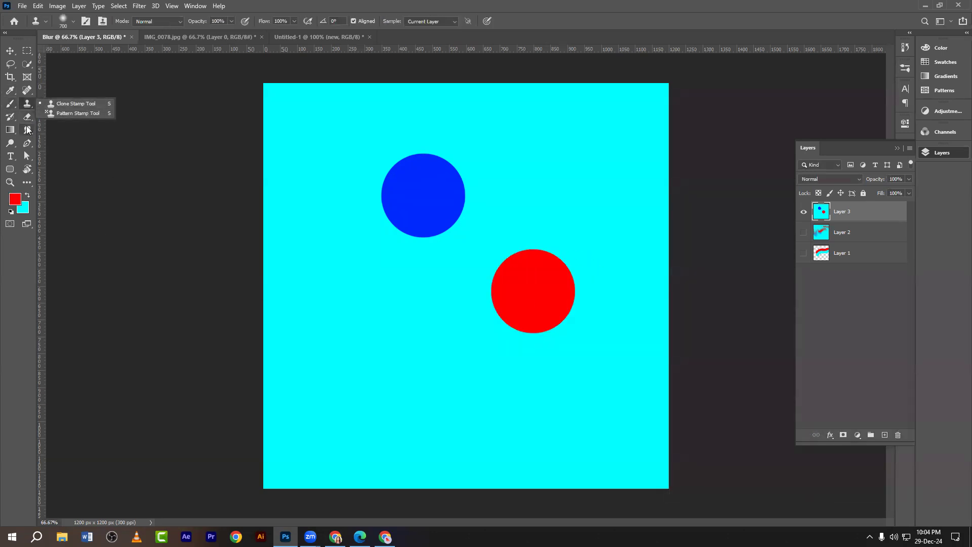
pyautogui.rightClick(28, 130)
pyautogui.click(63, 153)
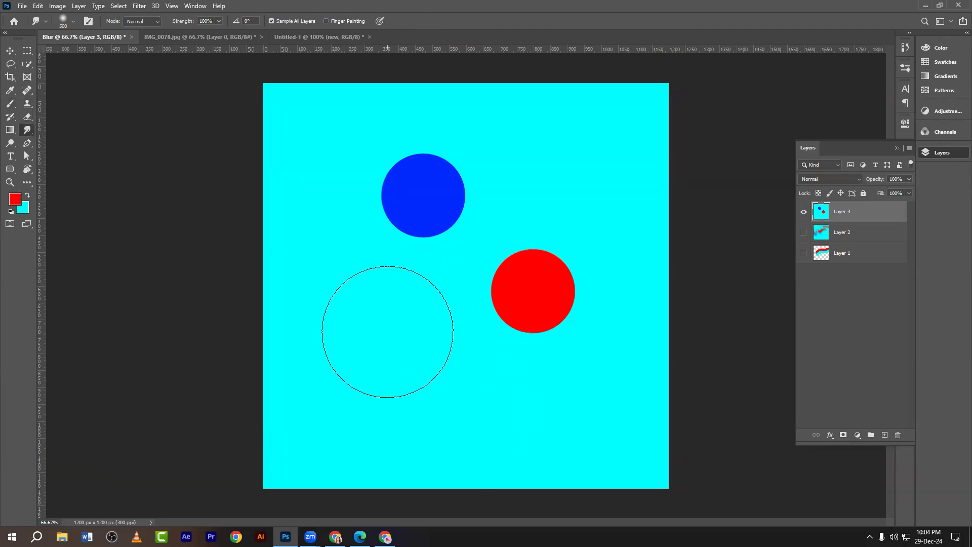